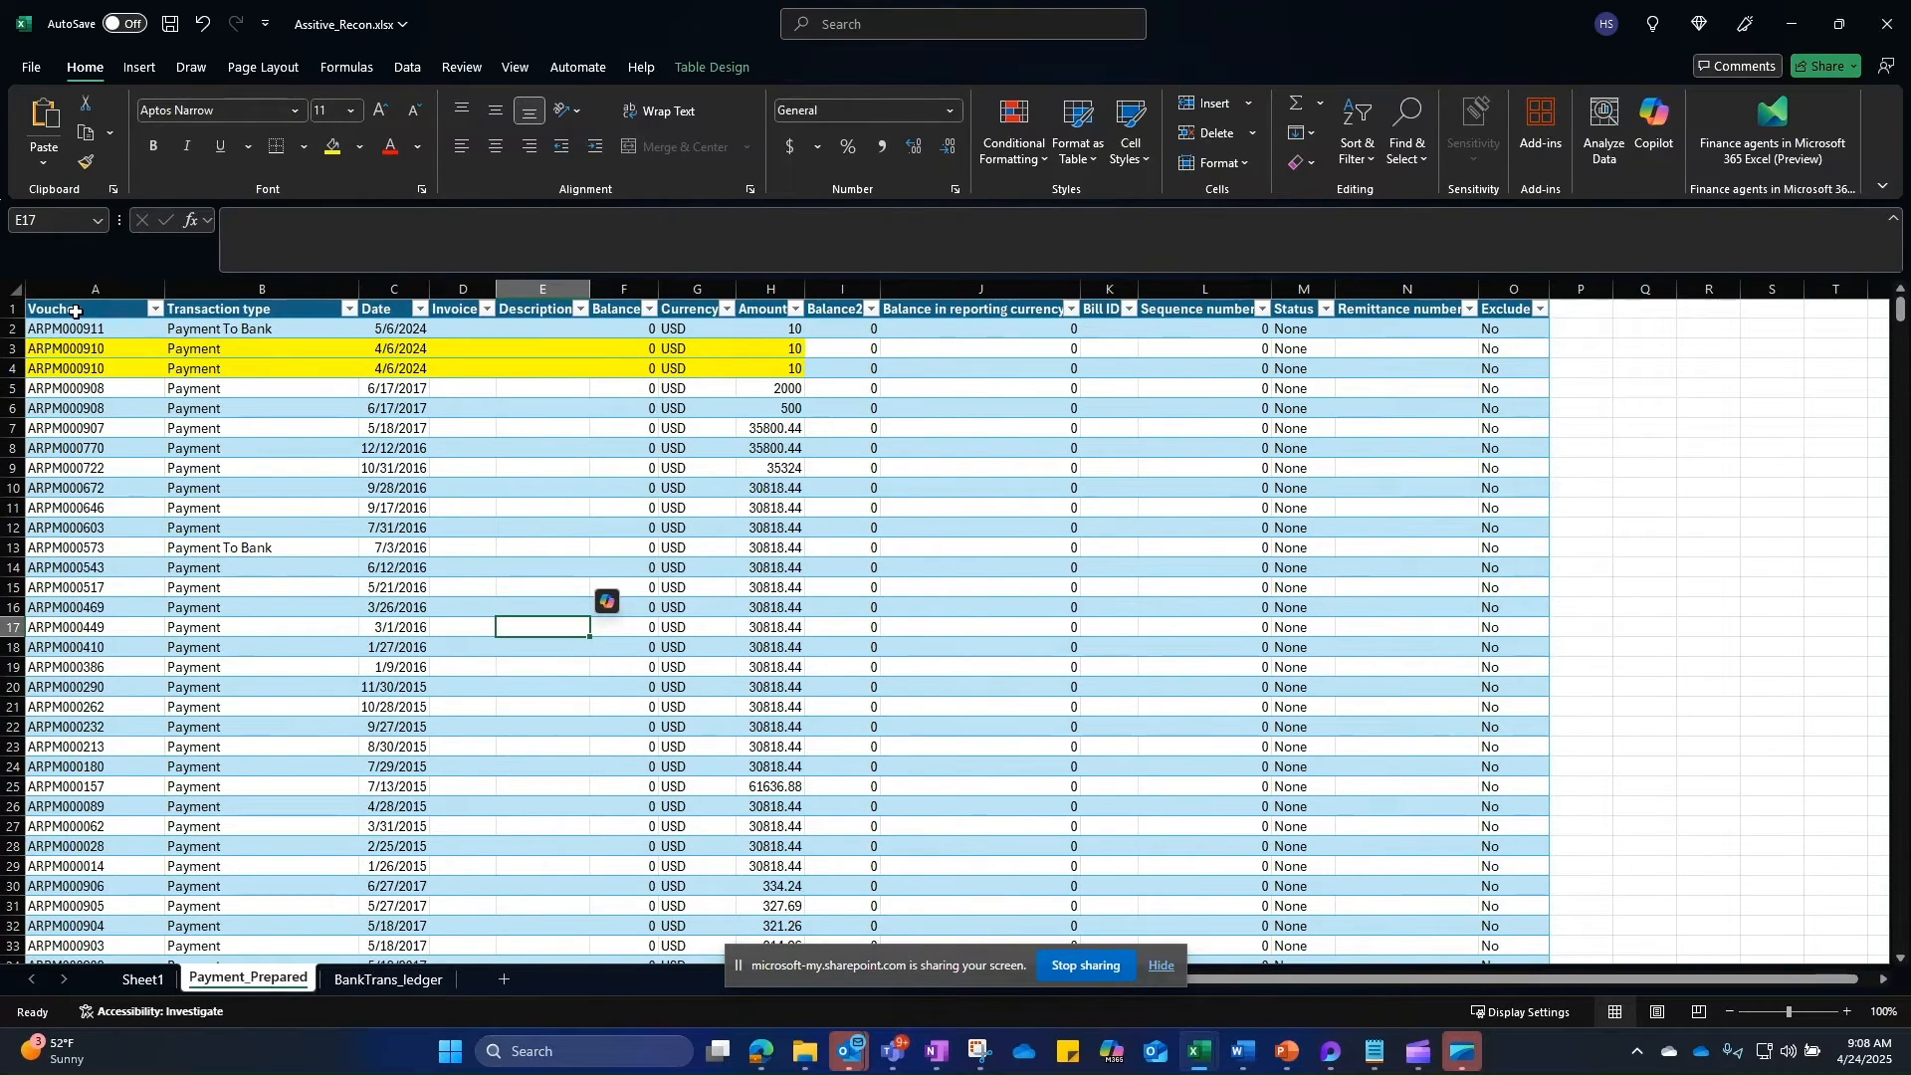
Step: Compare the BankTrans_ledger and Payment_Prepared sheets, ending back on BankTrans_ledger
{"action": "left_click", "coordinate": [388, 980]}
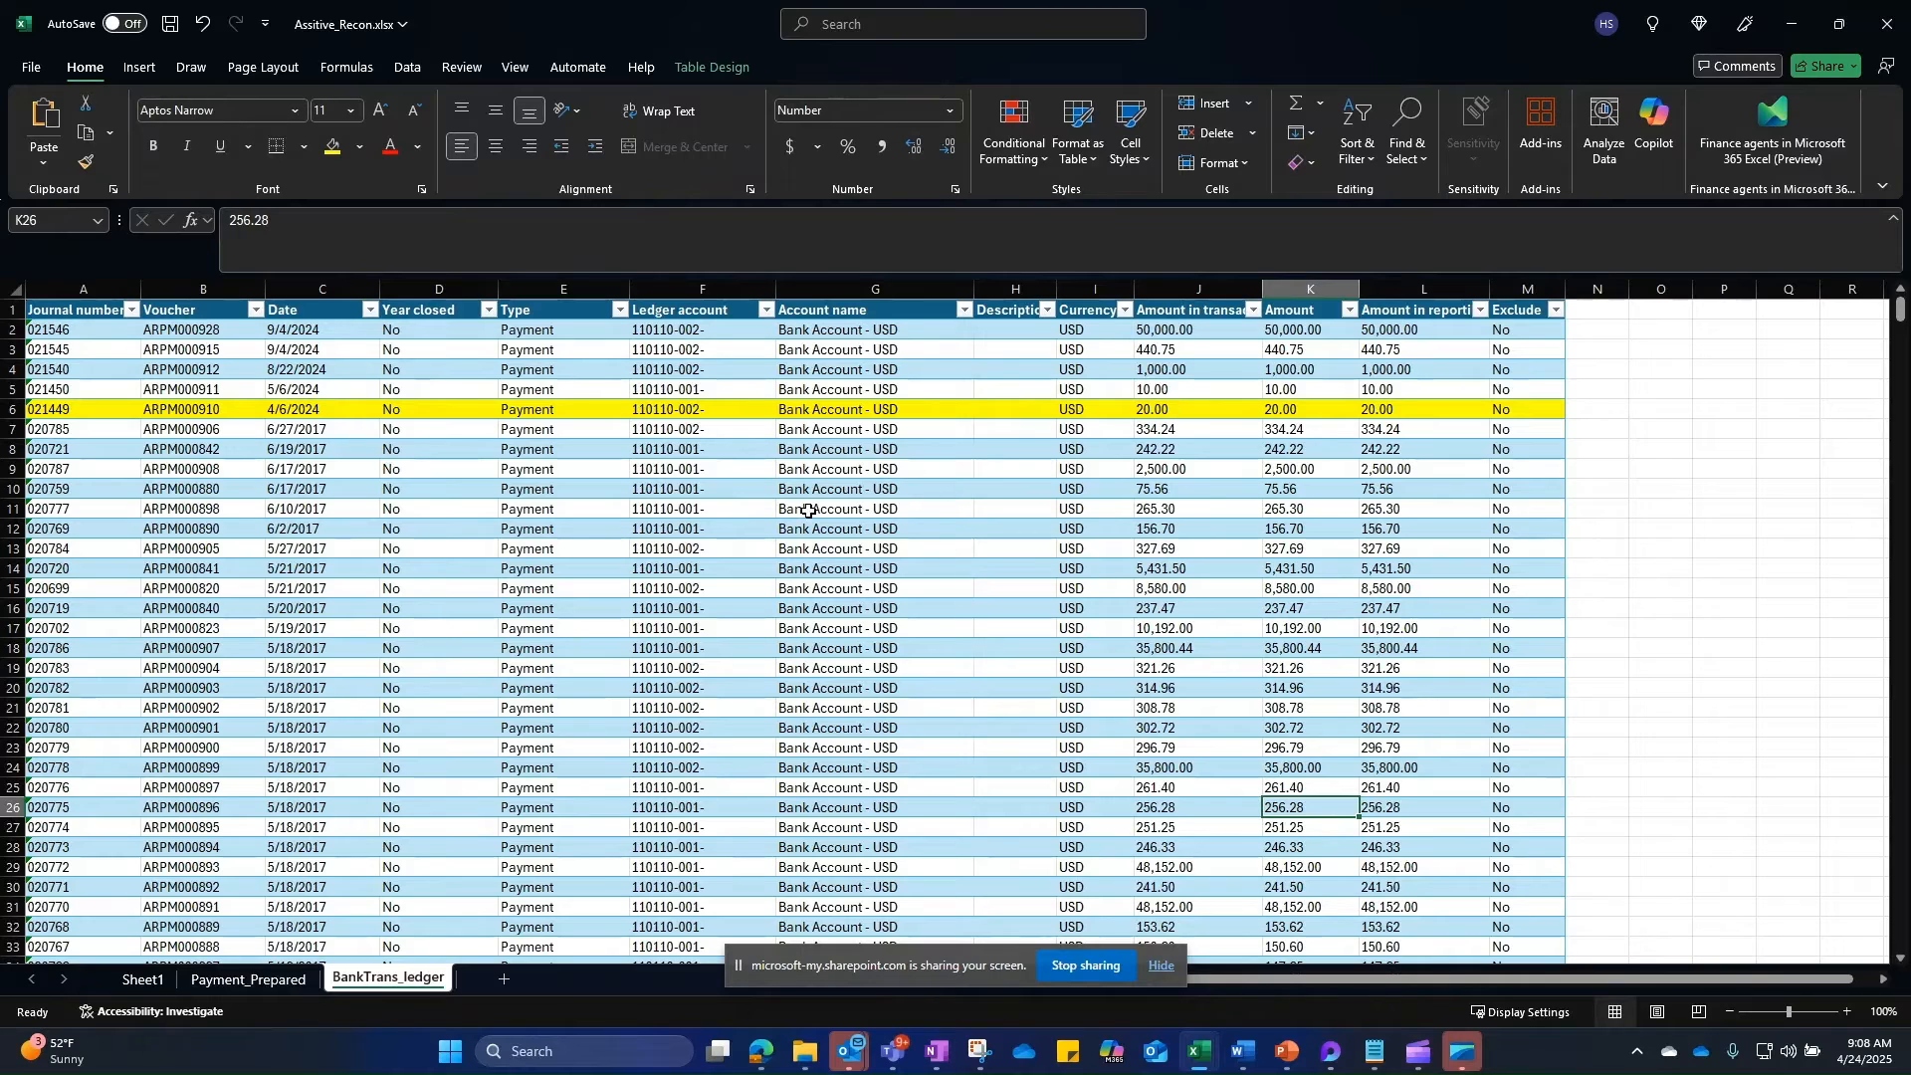
{"action": "left_click", "coordinate": [246, 978]}
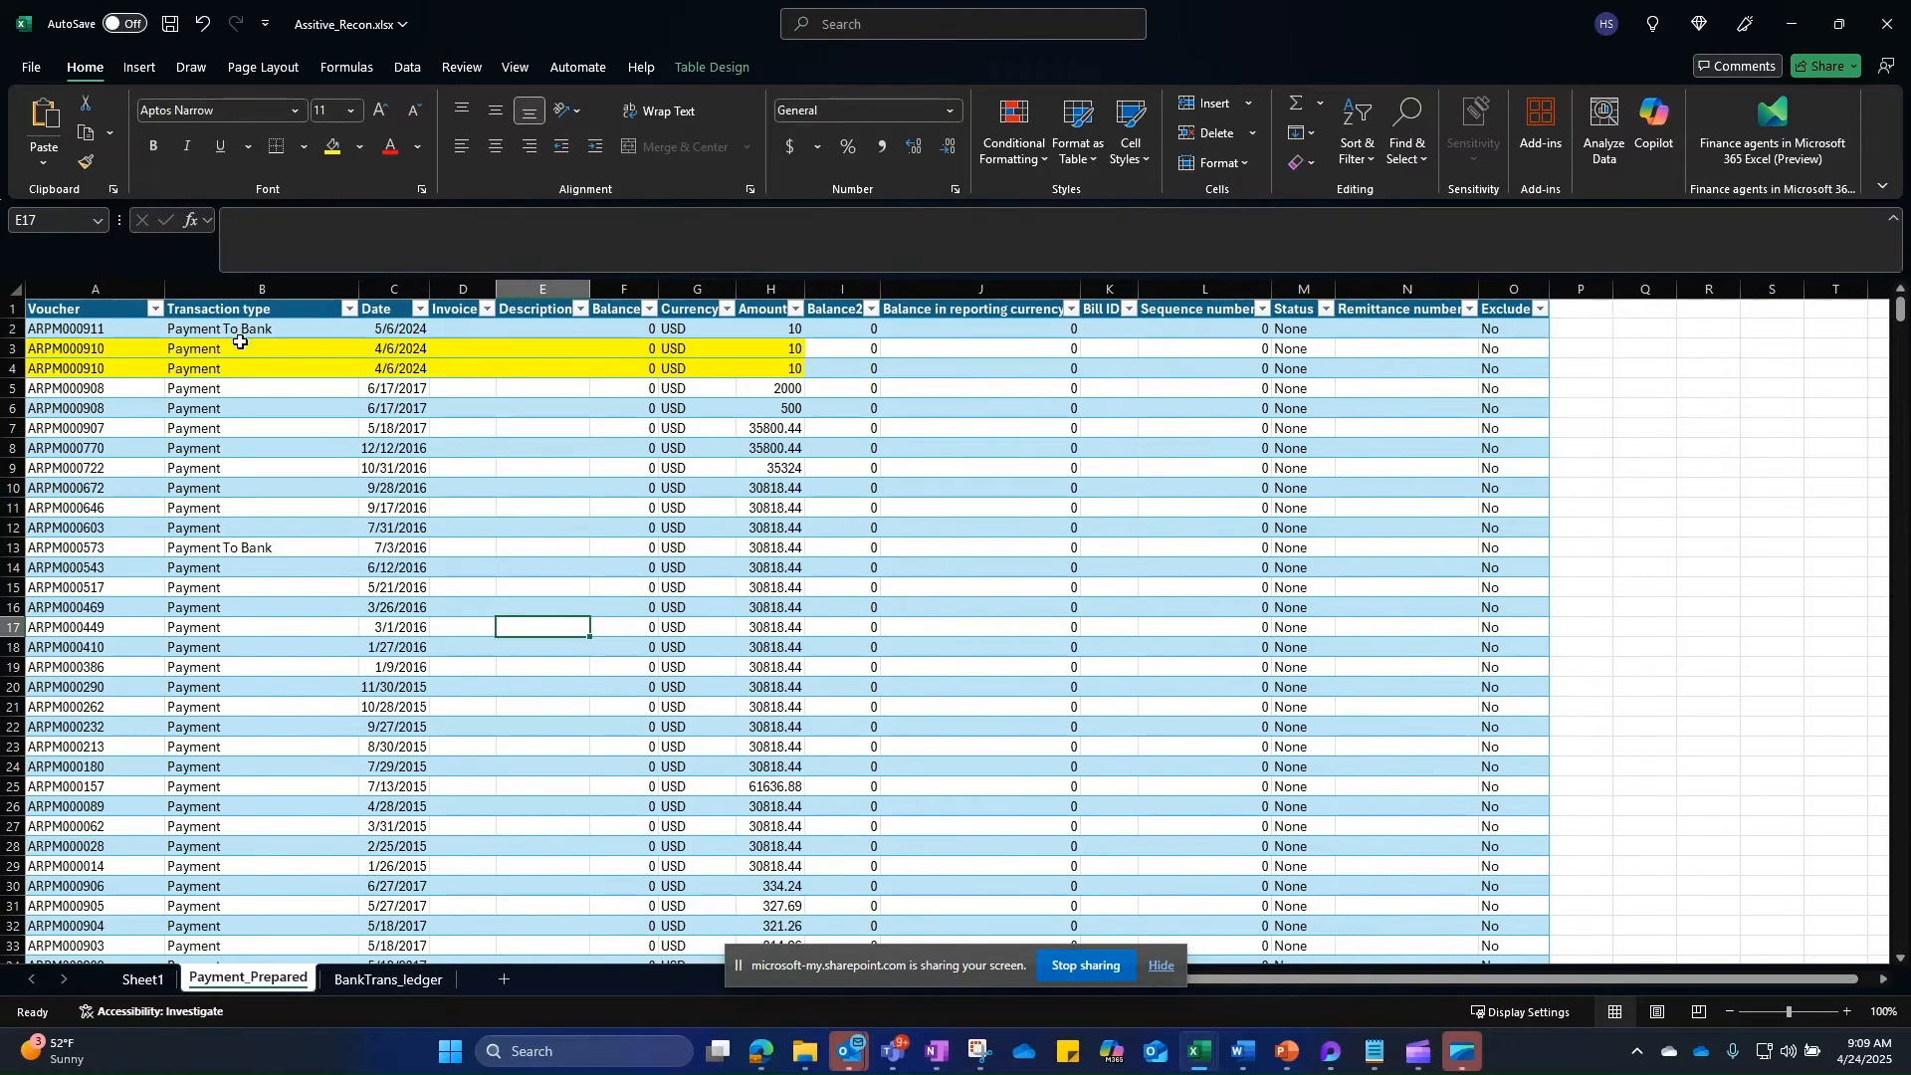
{"action": "left_click", "coordinate": [374, 978]}
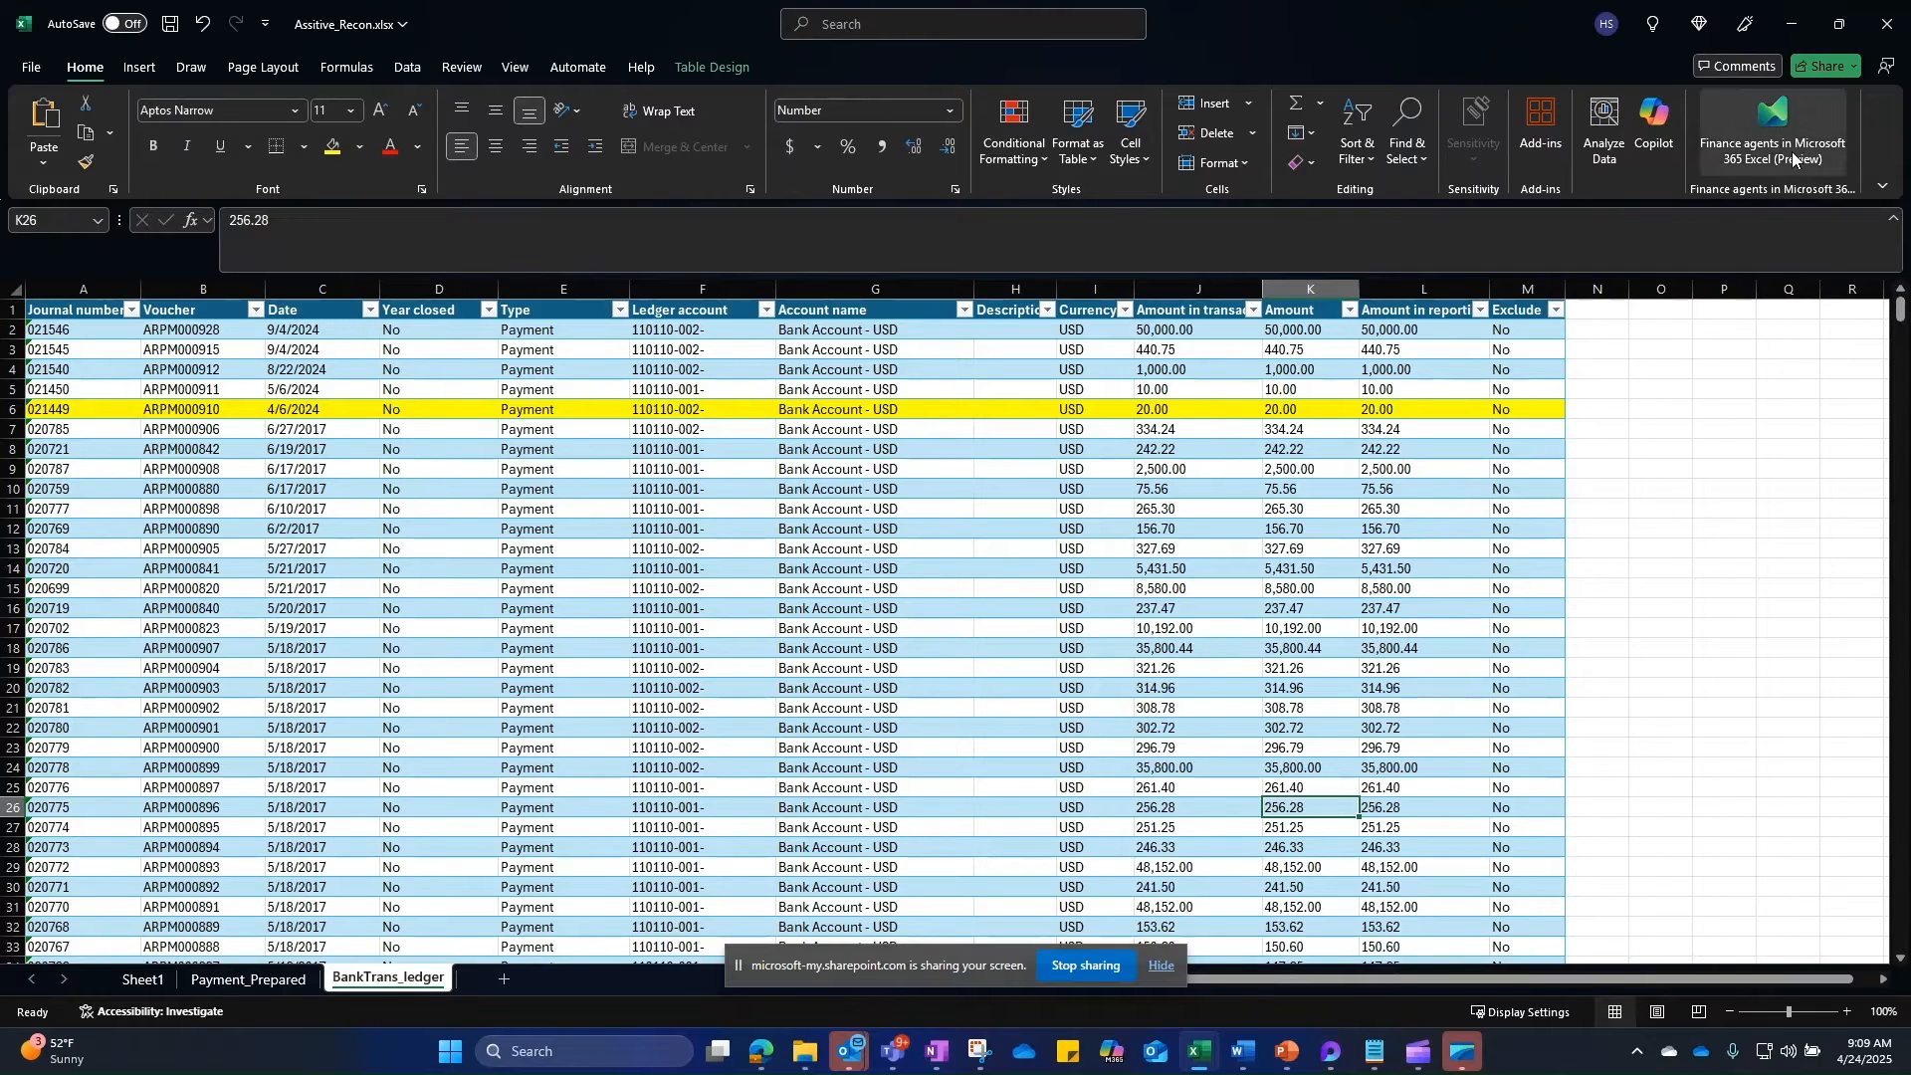
Step: Start a Financial Reconciliation pairing the Payment_1 and BankTrans tables, and review the proposed keys
{"action": "left_click", "coordinate": [1757, 139]}
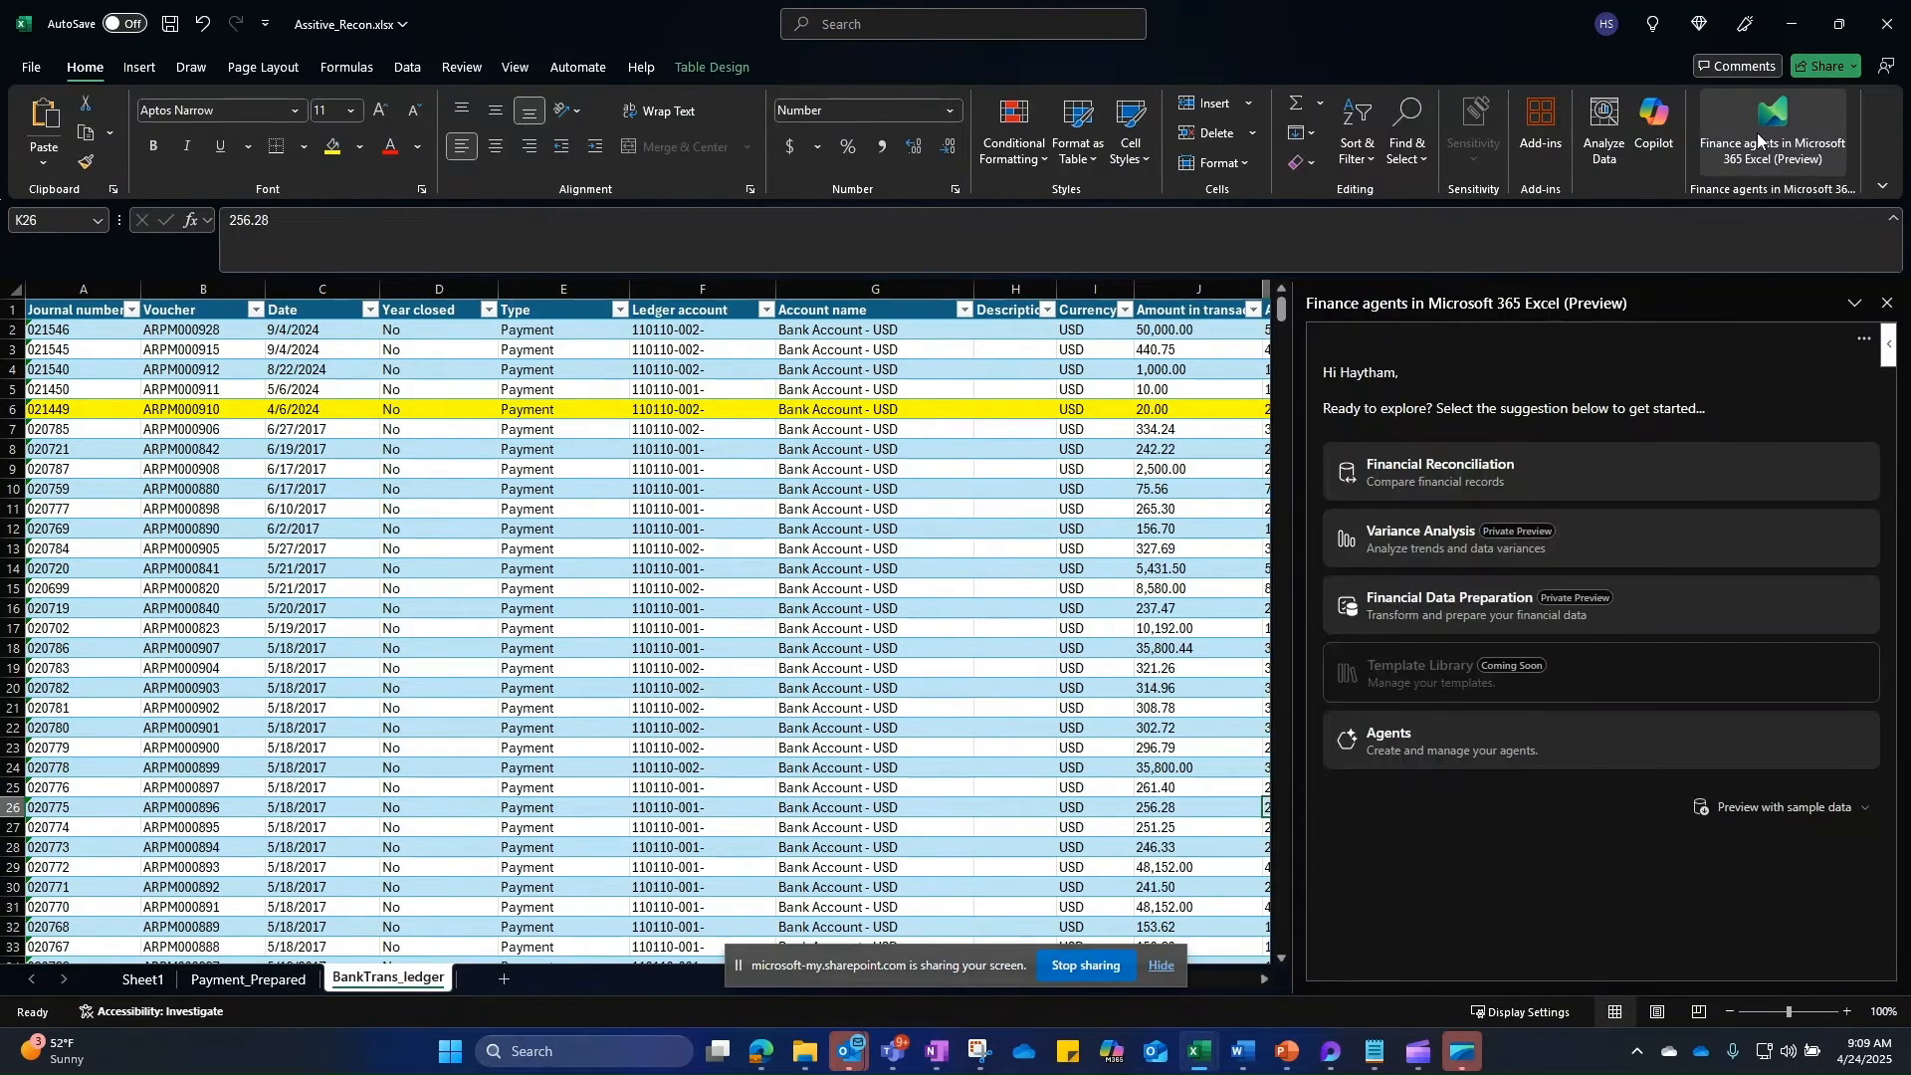
{"action": "left_click", "coordinate": [1459, 472]}
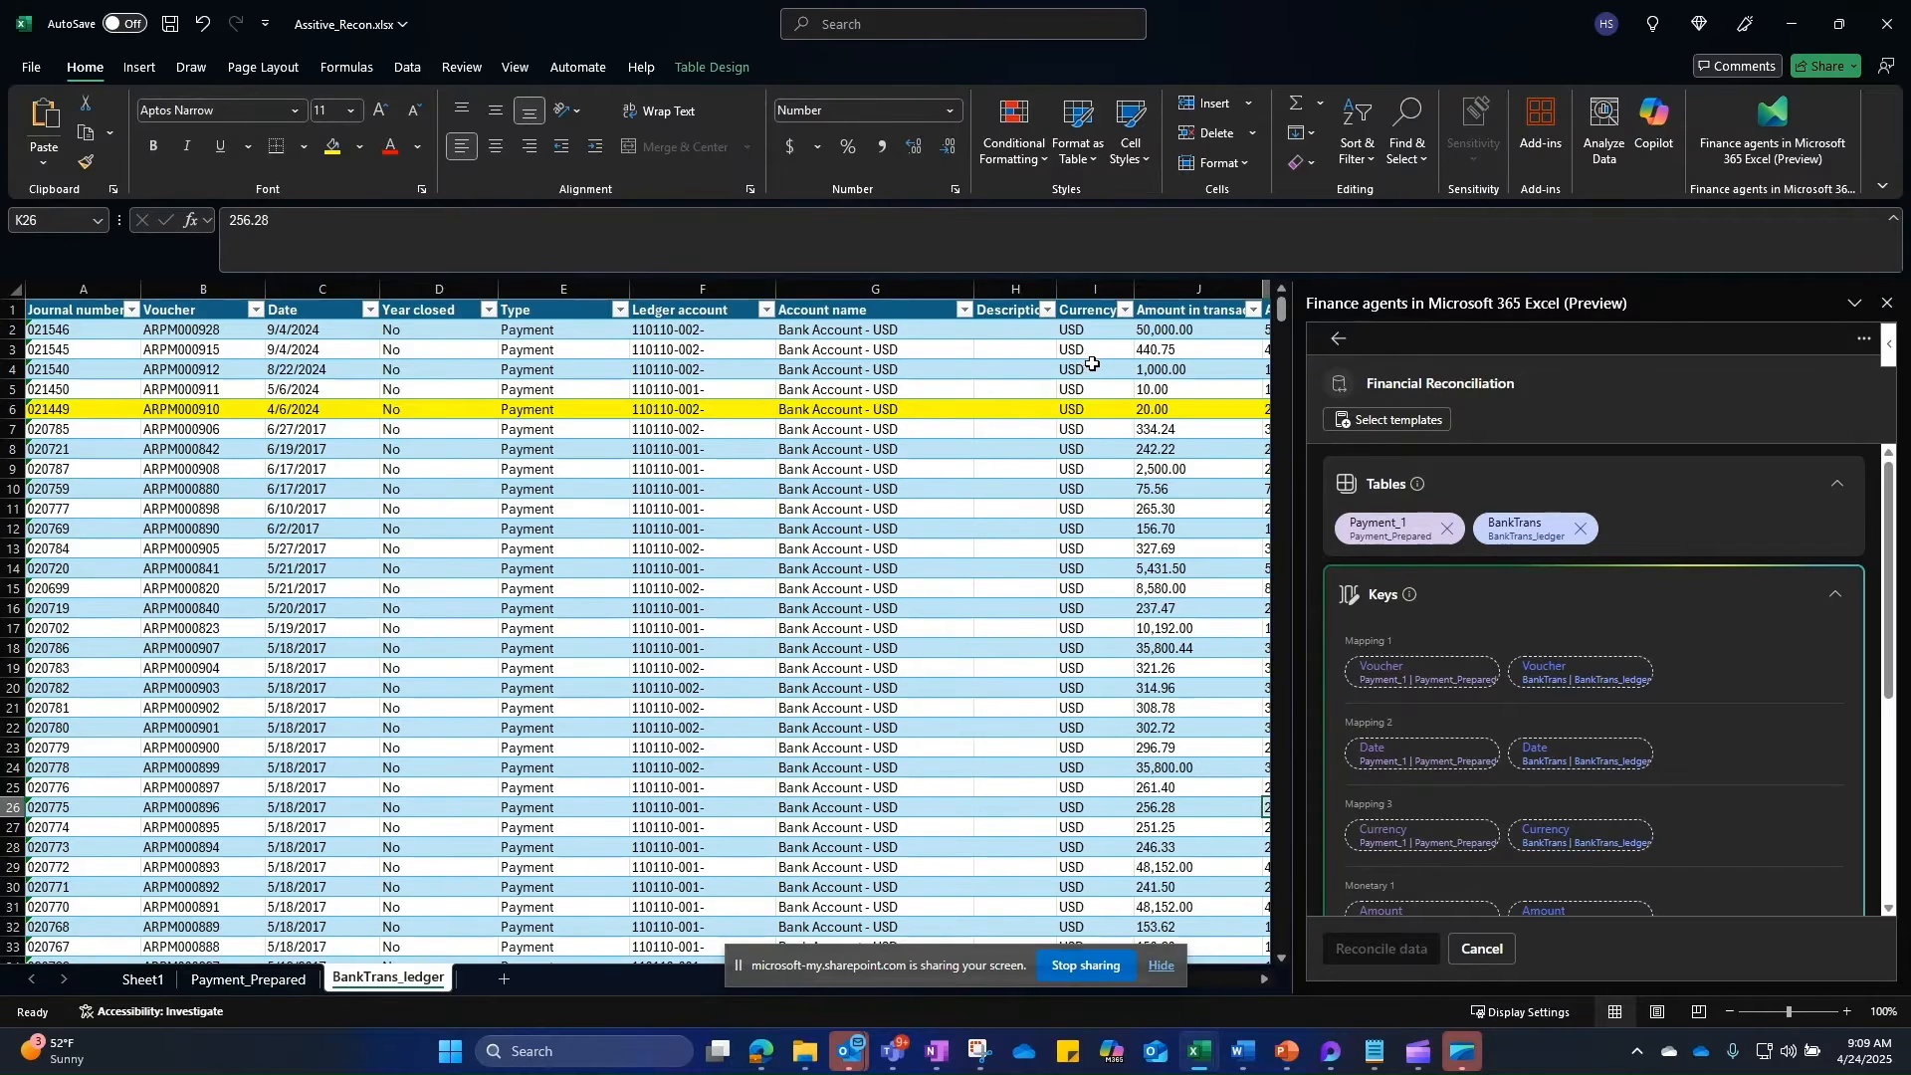
{"action": "left_click", "coordinate": [818, 345]}
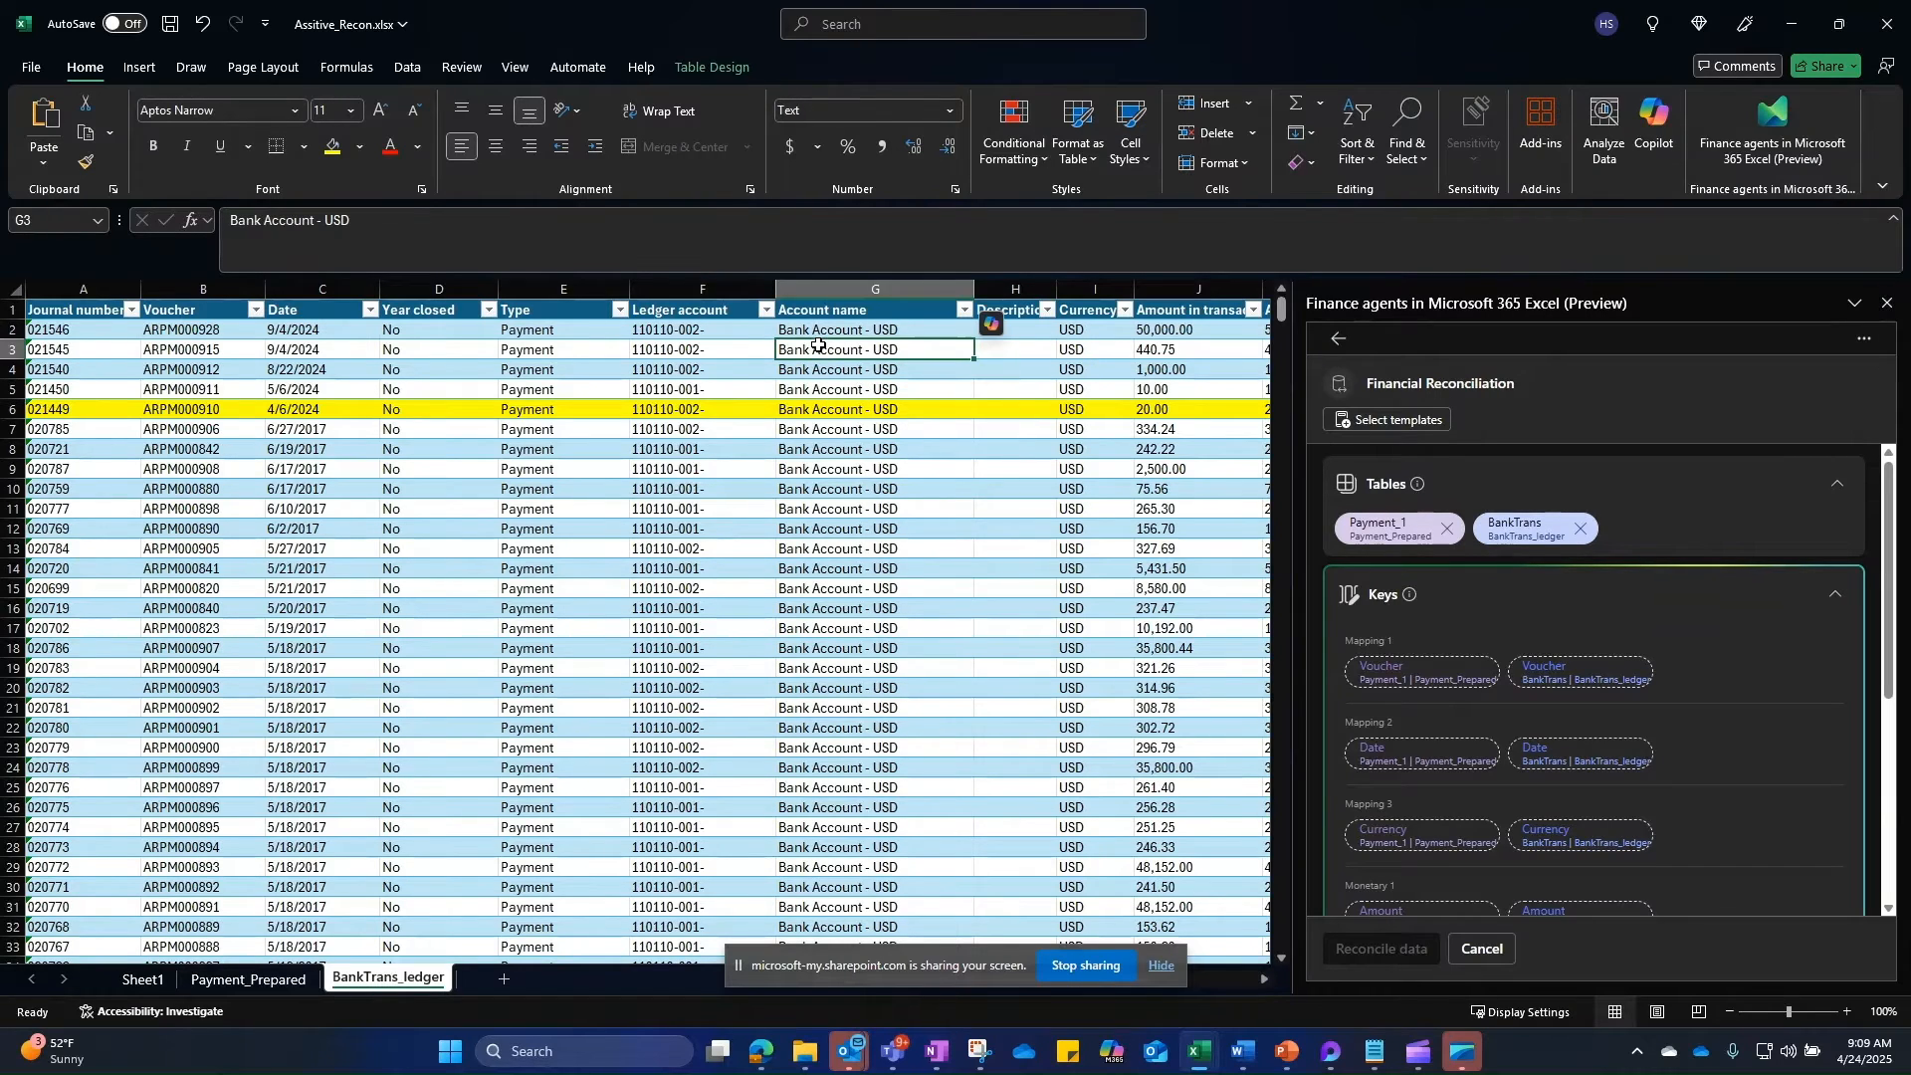
{"action": "left_click", "coordinate": [709, 65]}
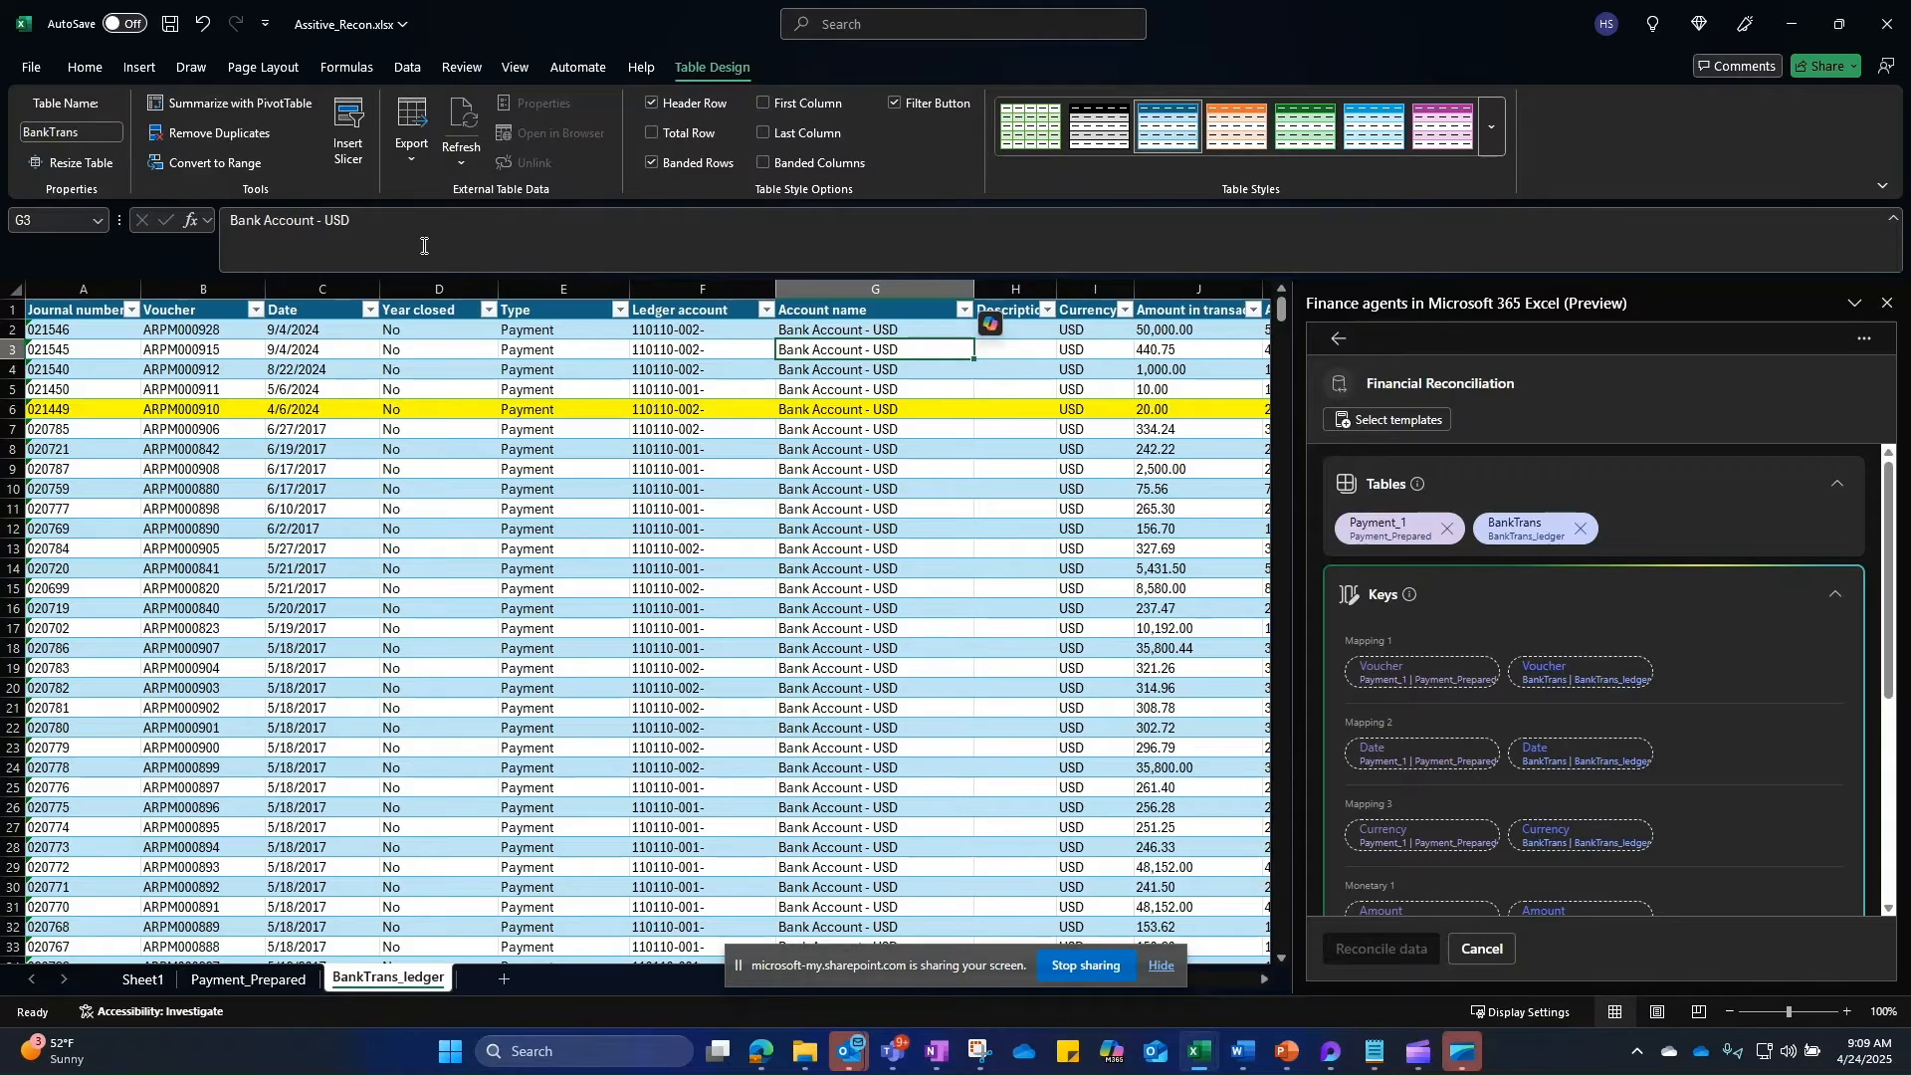
{"action": "left_click", "coordinate": [249, 979]}
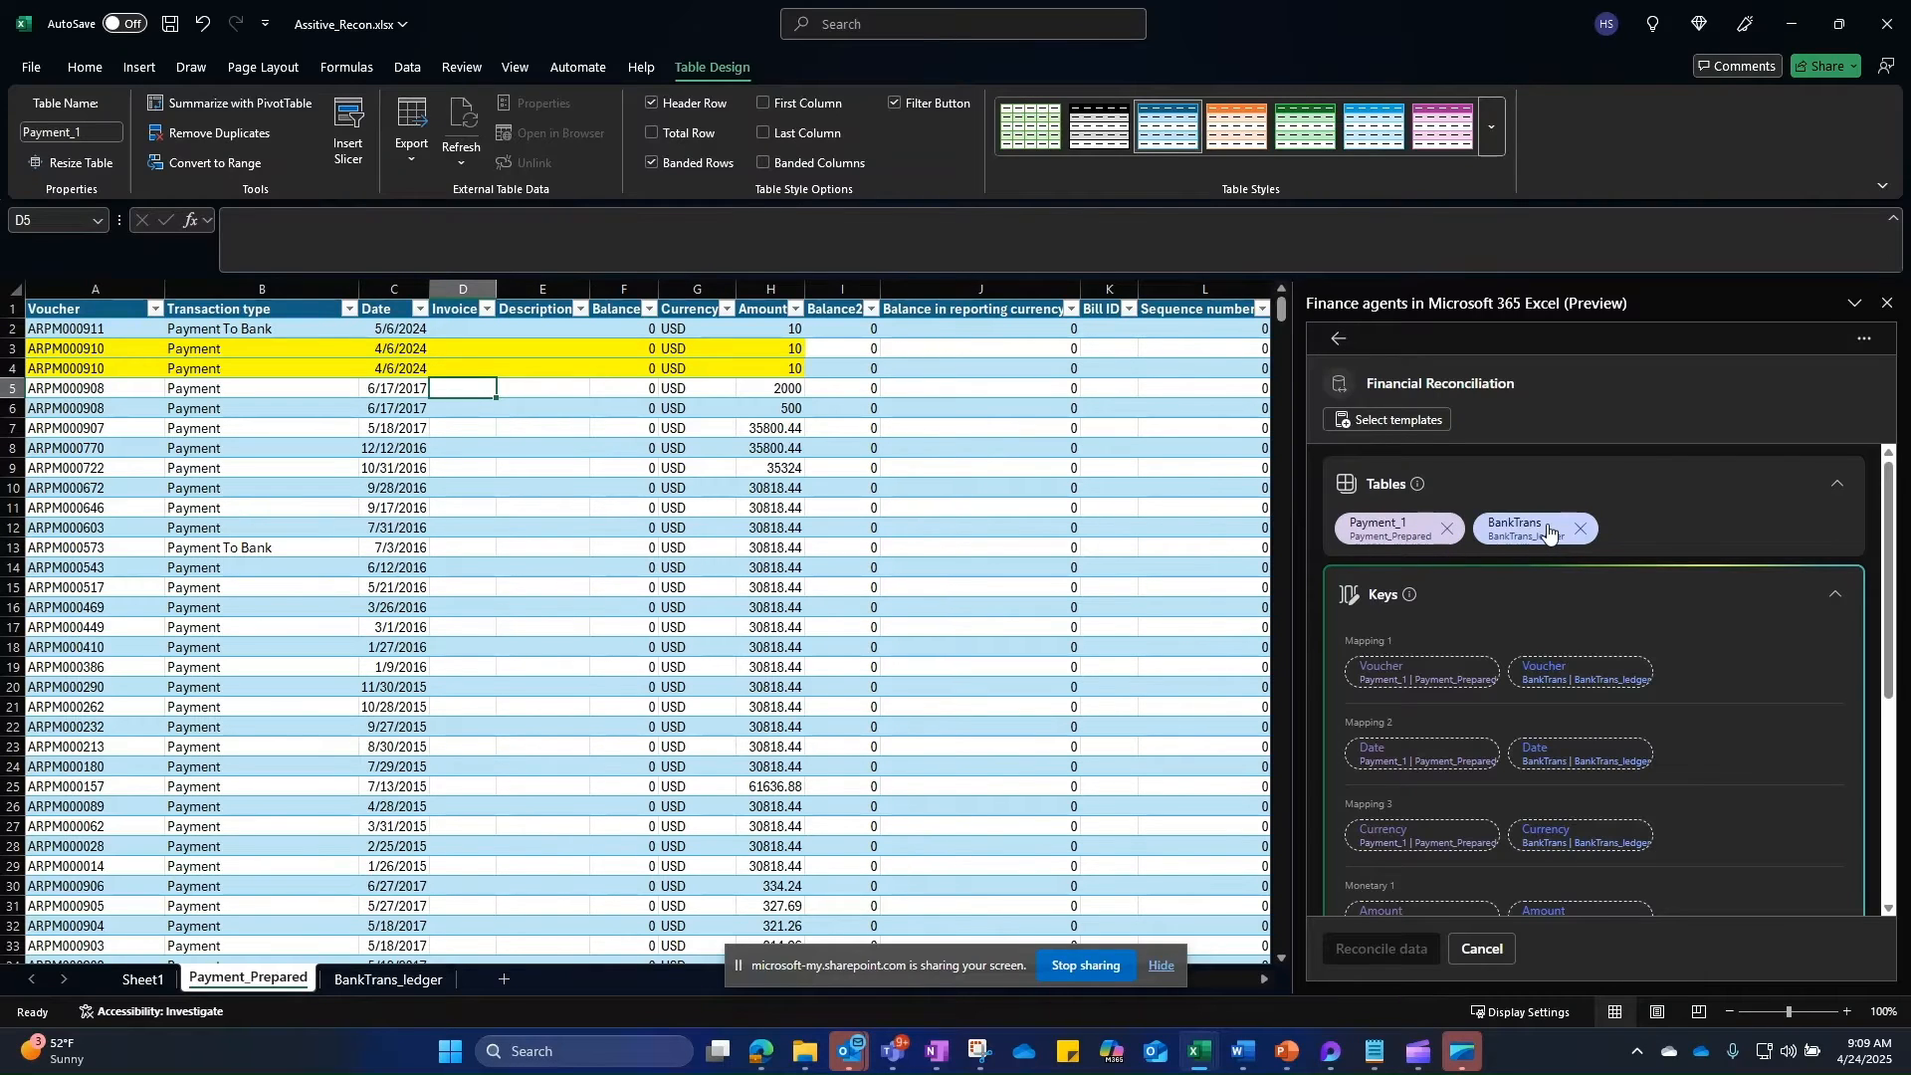
{"action": "scroll", "coordinate": [1684, 526], "scroll_direction": "down", "scroll_amount": 1}
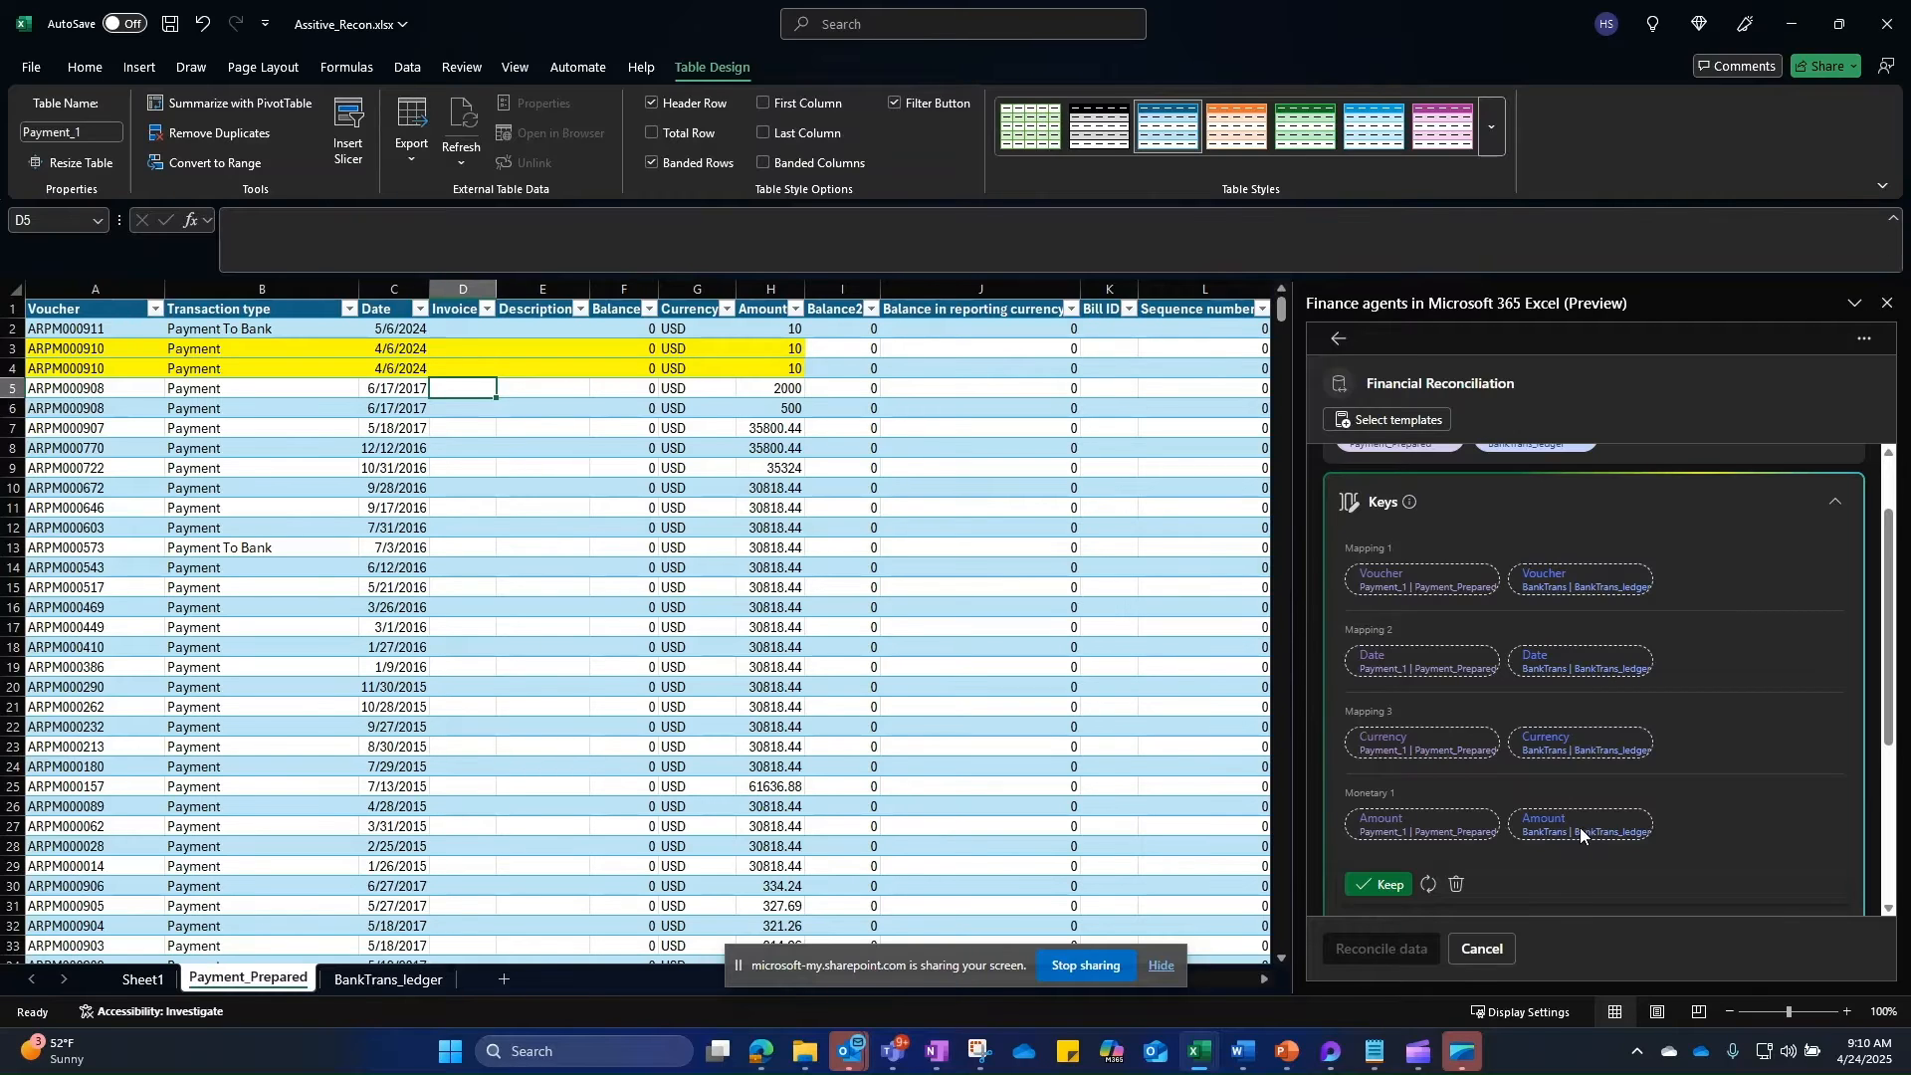
Step: Accept the suggested matching keys and remove the Currency mapping
{"action": "left_click", "coordinate": [1374, 886]}
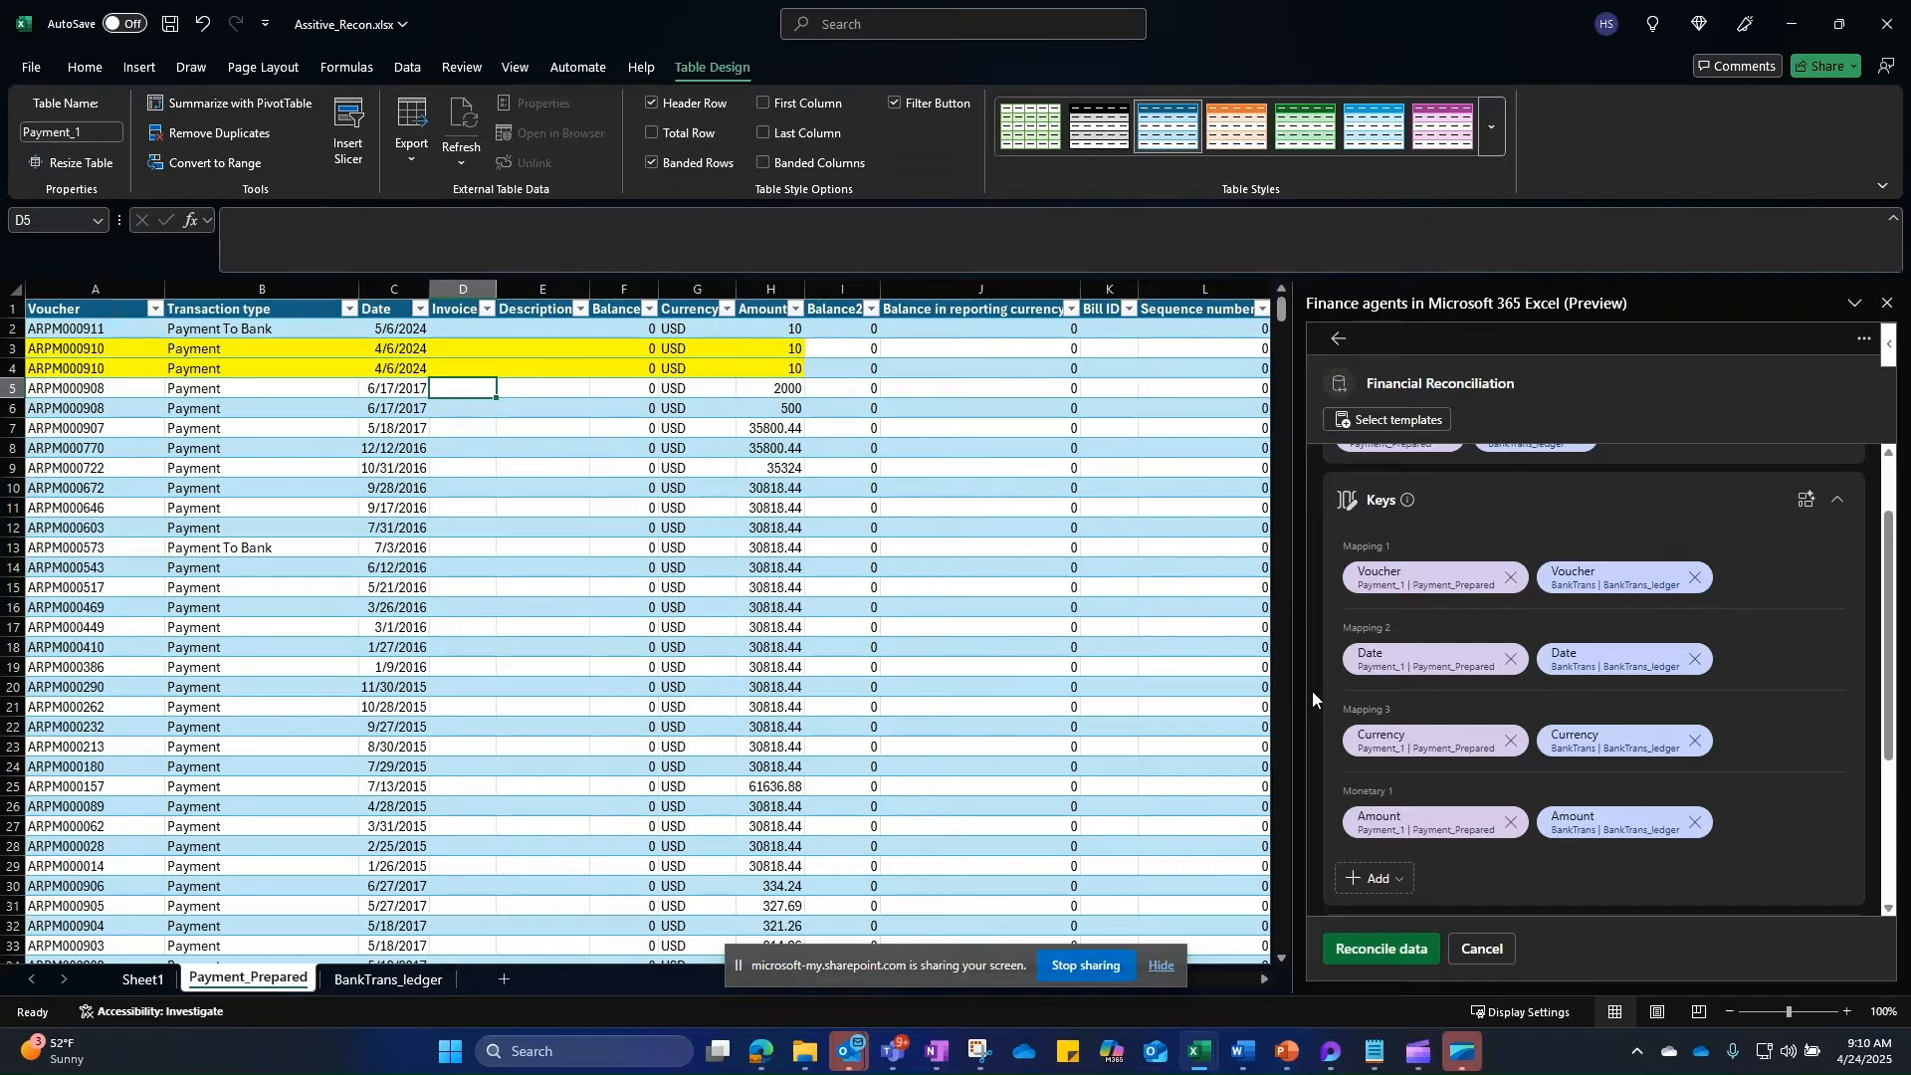
{"action": "mouse_move", "coordinate": [1489, 728]}
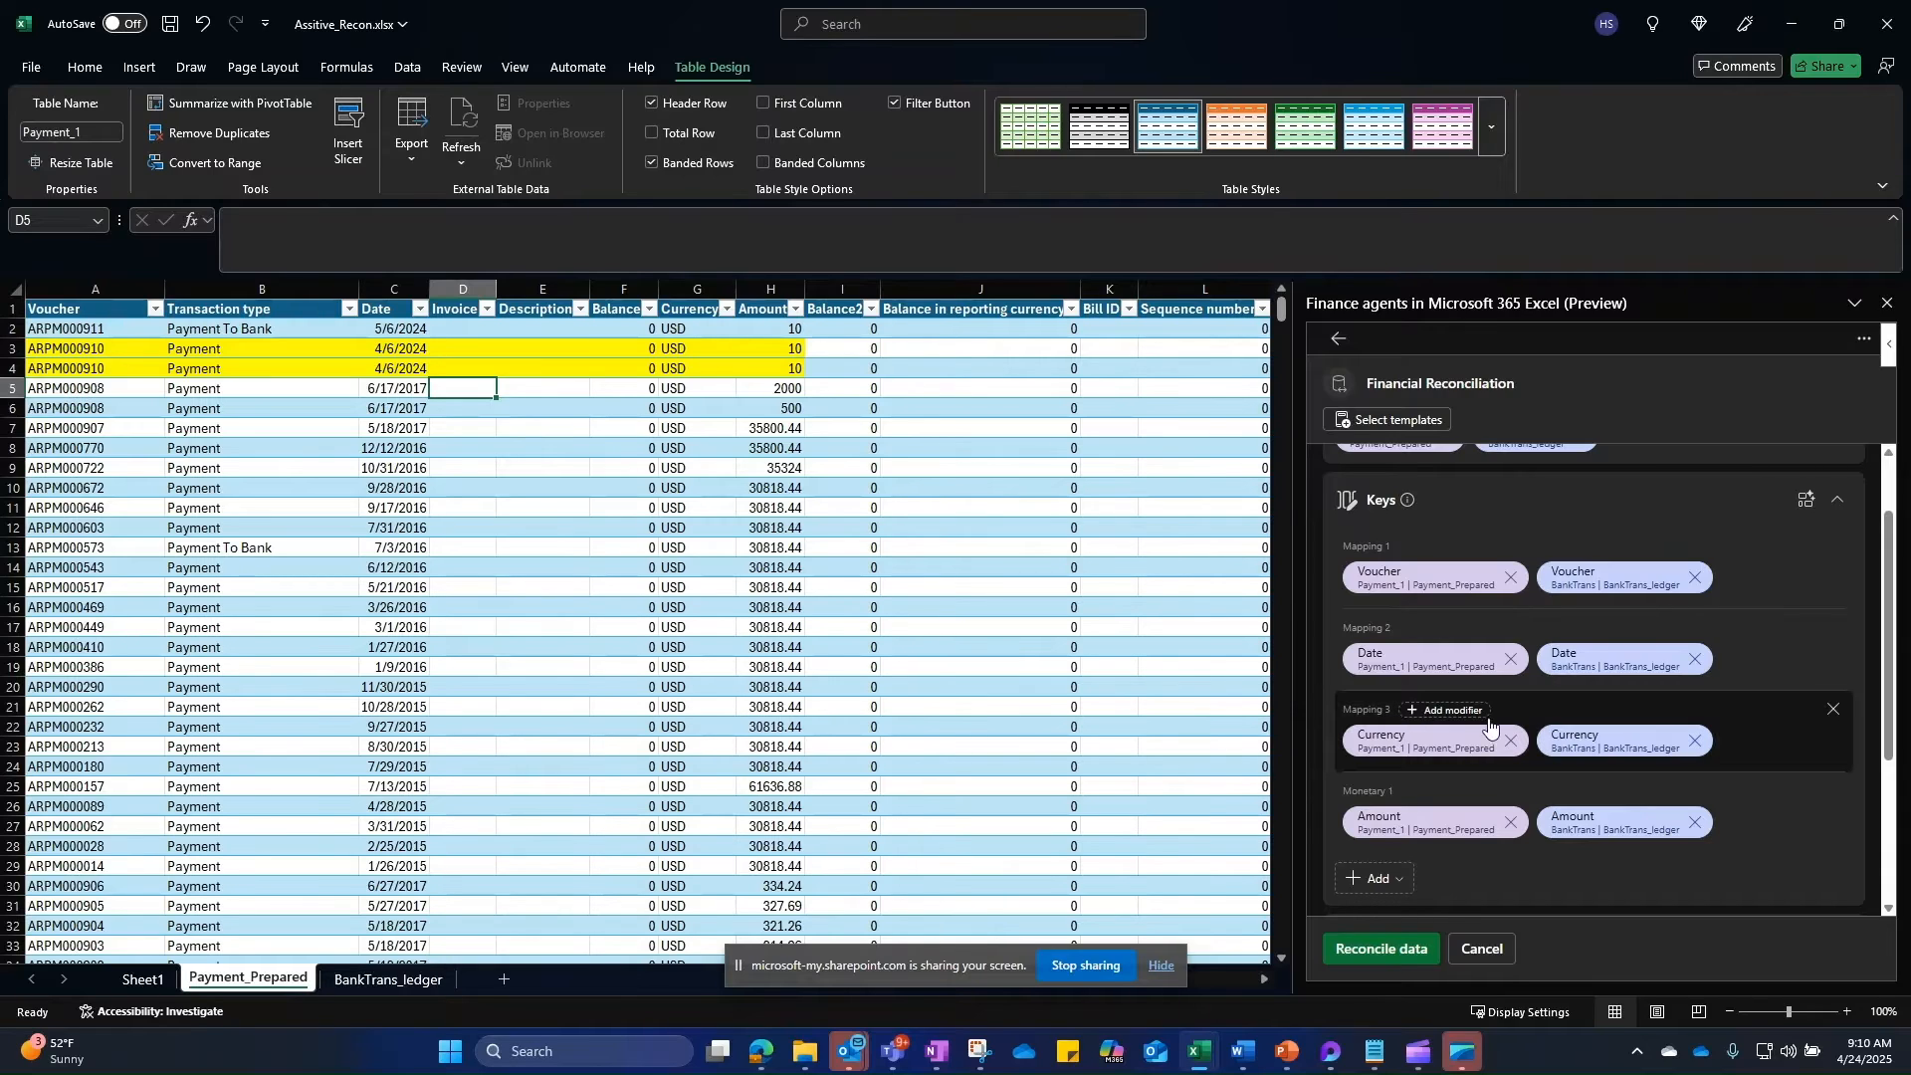
{"action": "left_click", "coordinate": [1833, 712]}
Step: Add Mapping 3 pairing Payment_1's Transaction type with BankTrans's Type
{"action": "left_click", "coordinate": [1381, 797]}
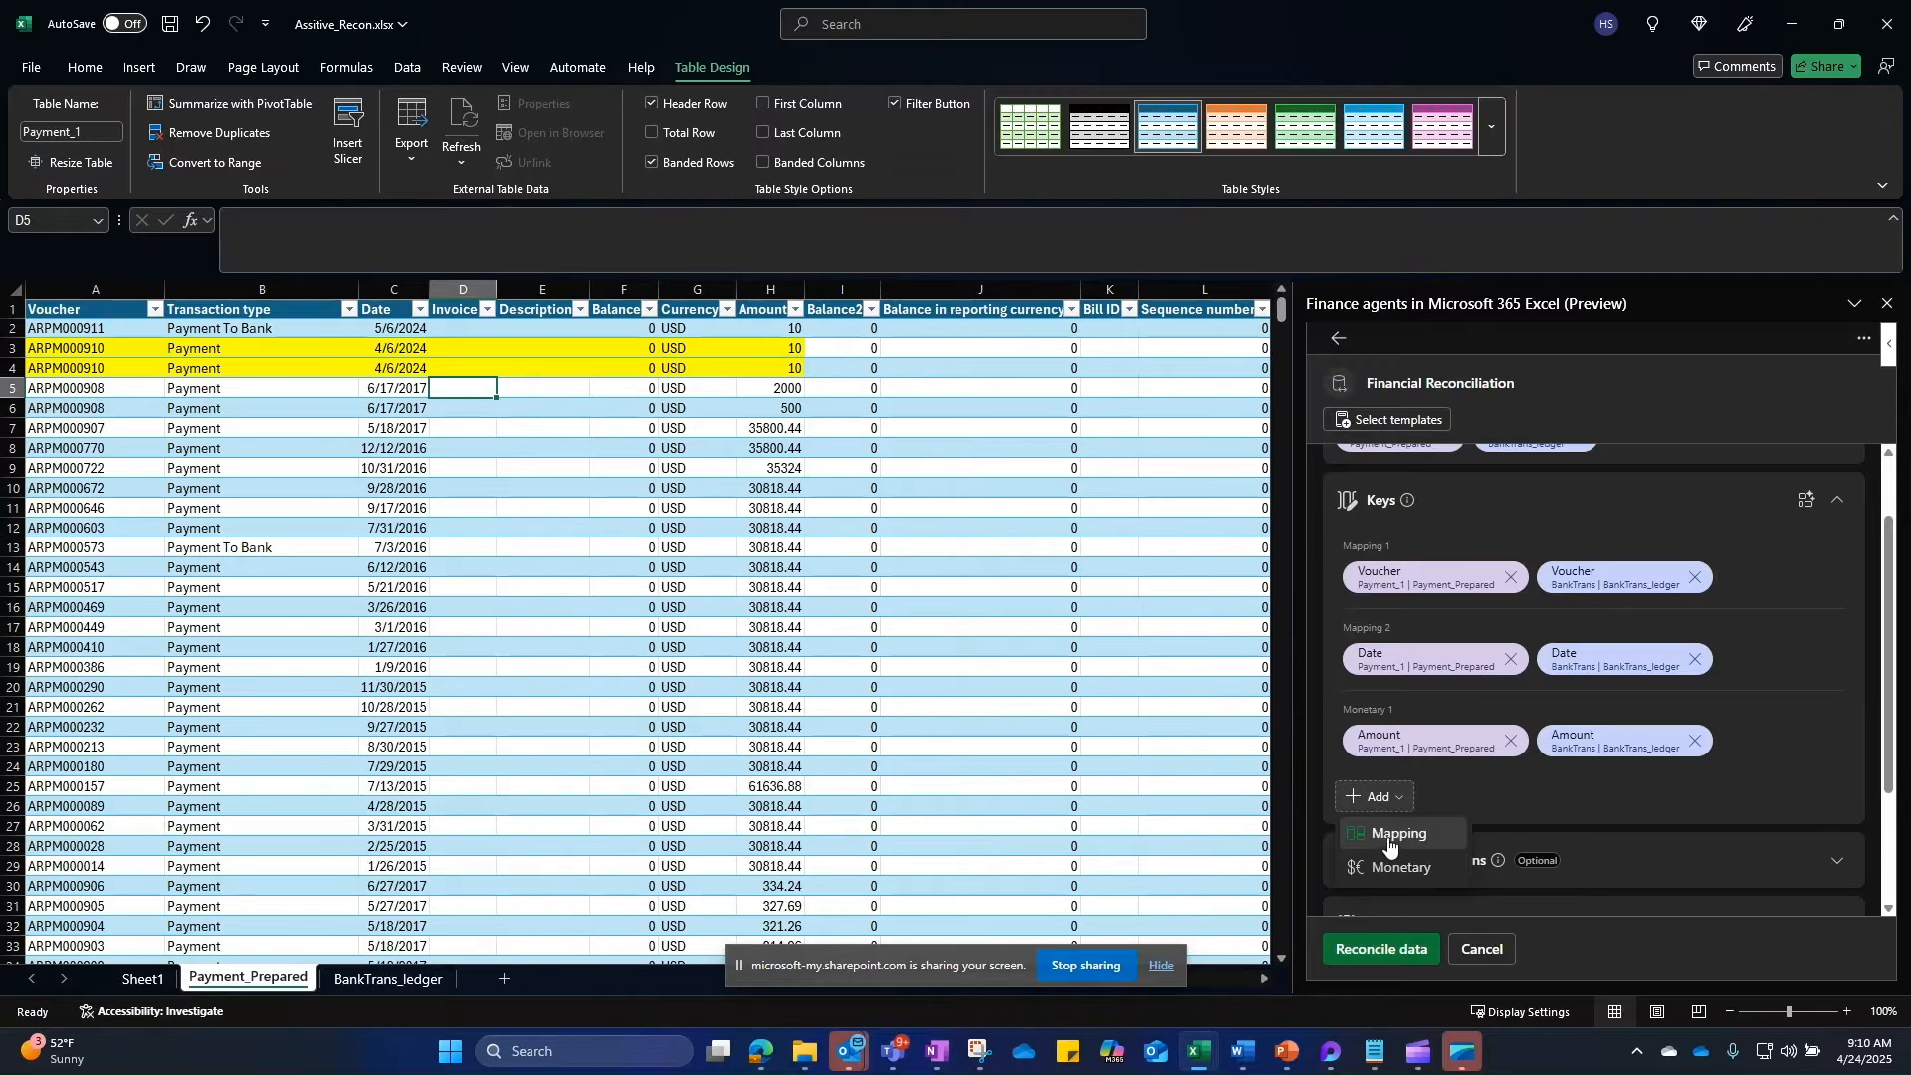
{"action": "left_click", "coordinate": [1396, 836]}
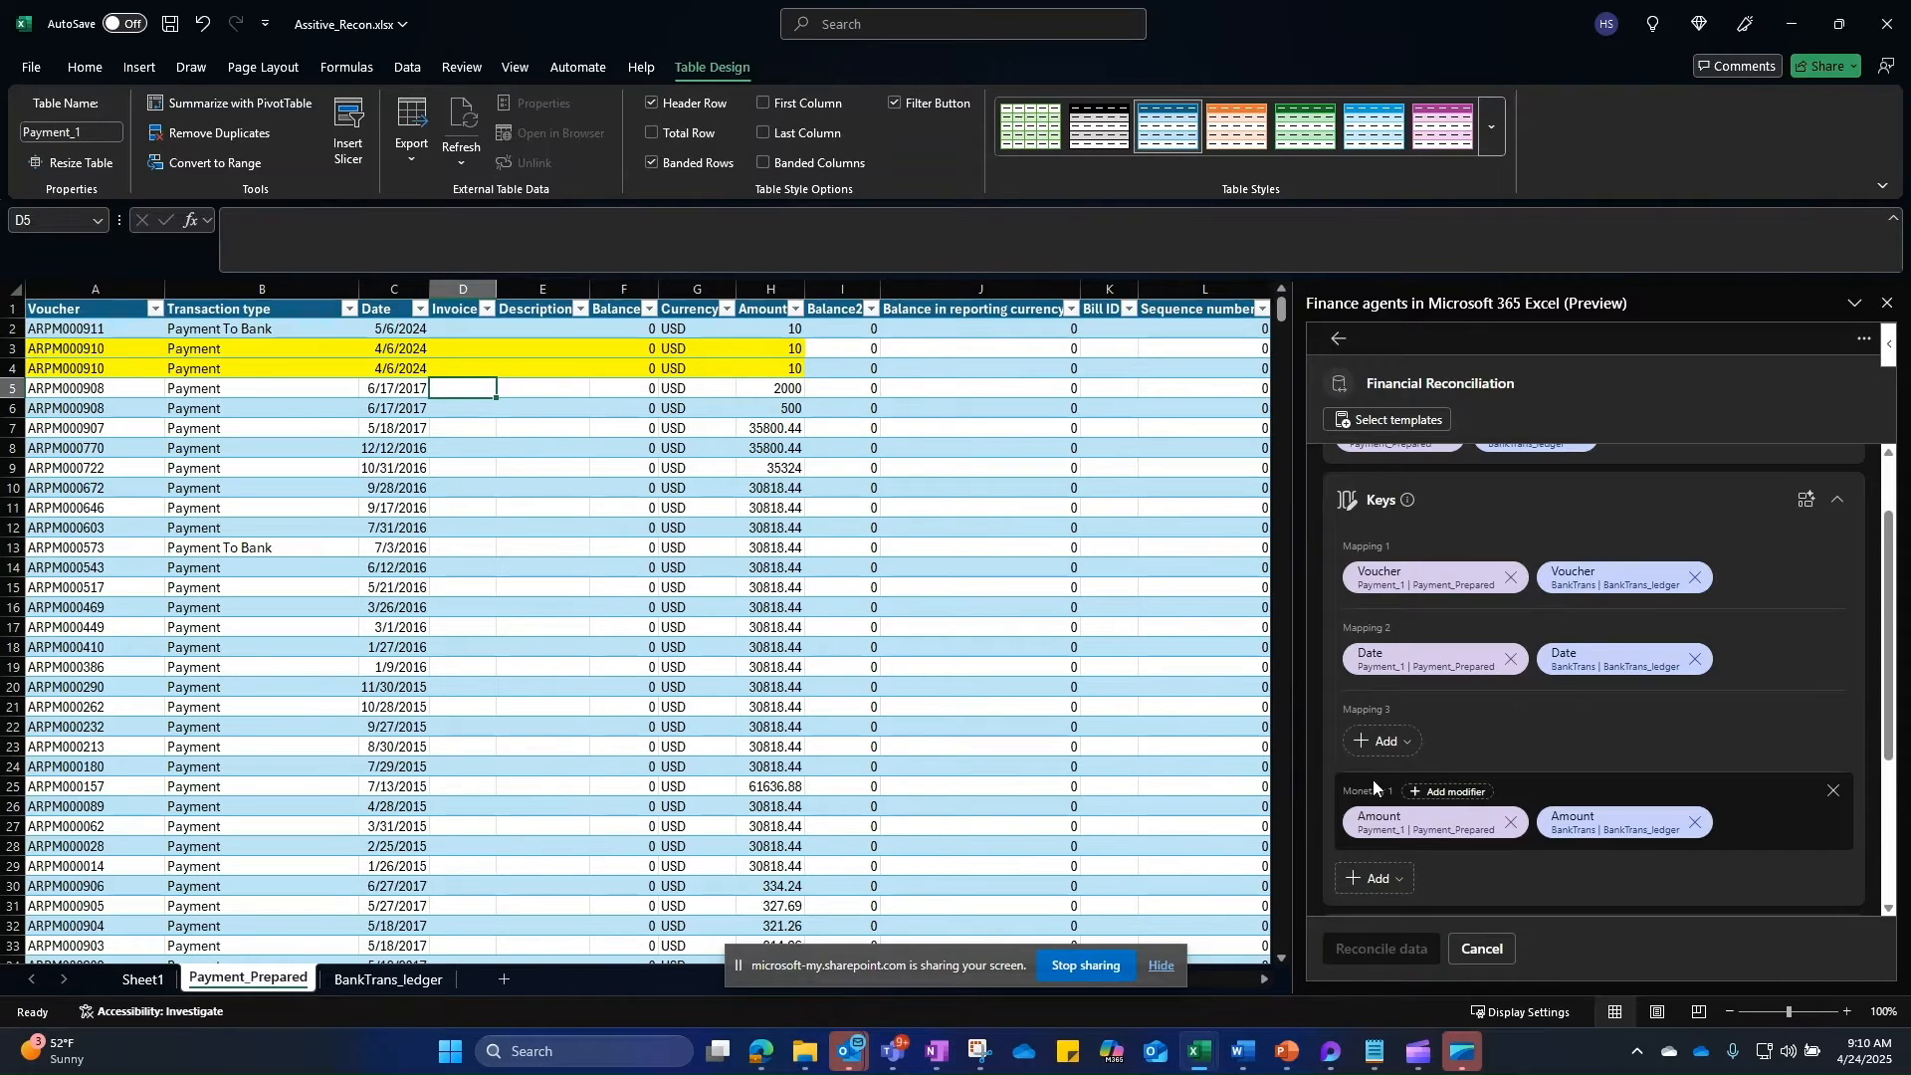
{"action": "left_click", "coordinate": [1383, 742]}
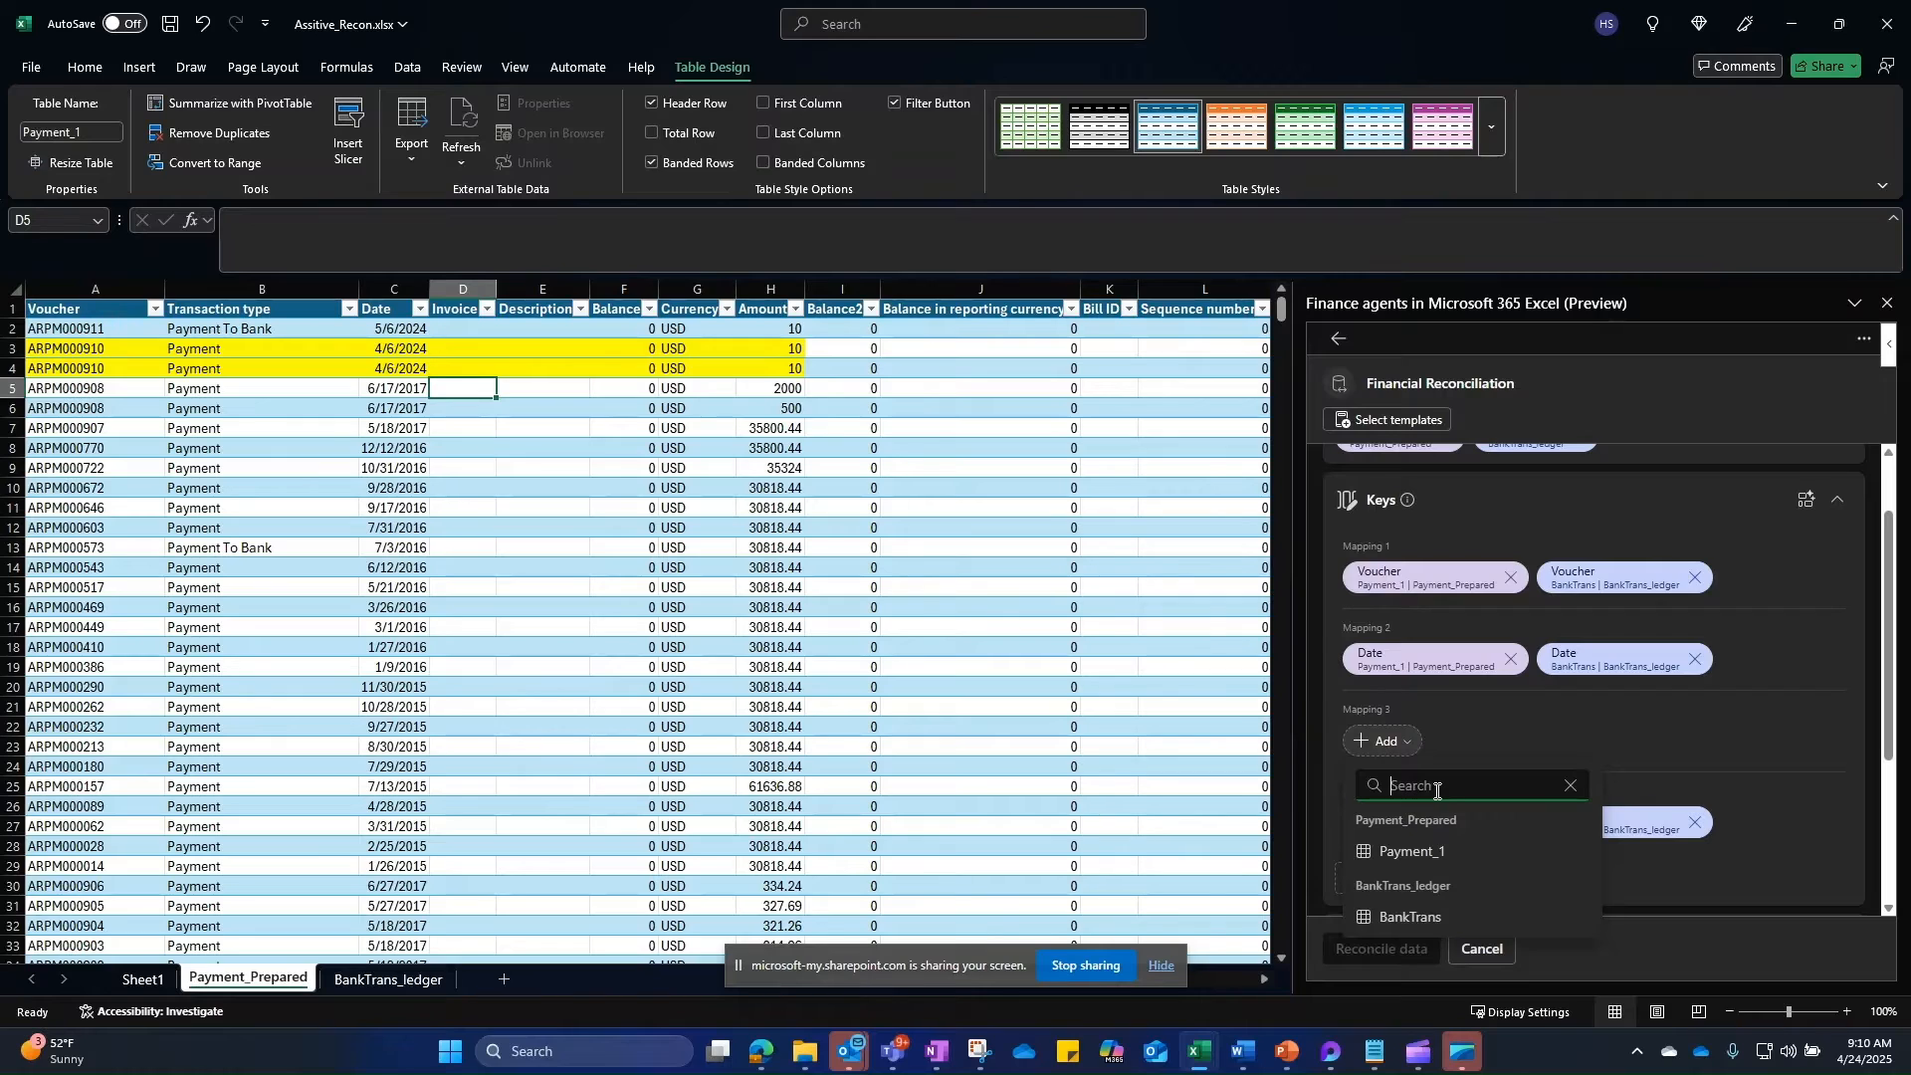
{"action": "type", "text": "type"}
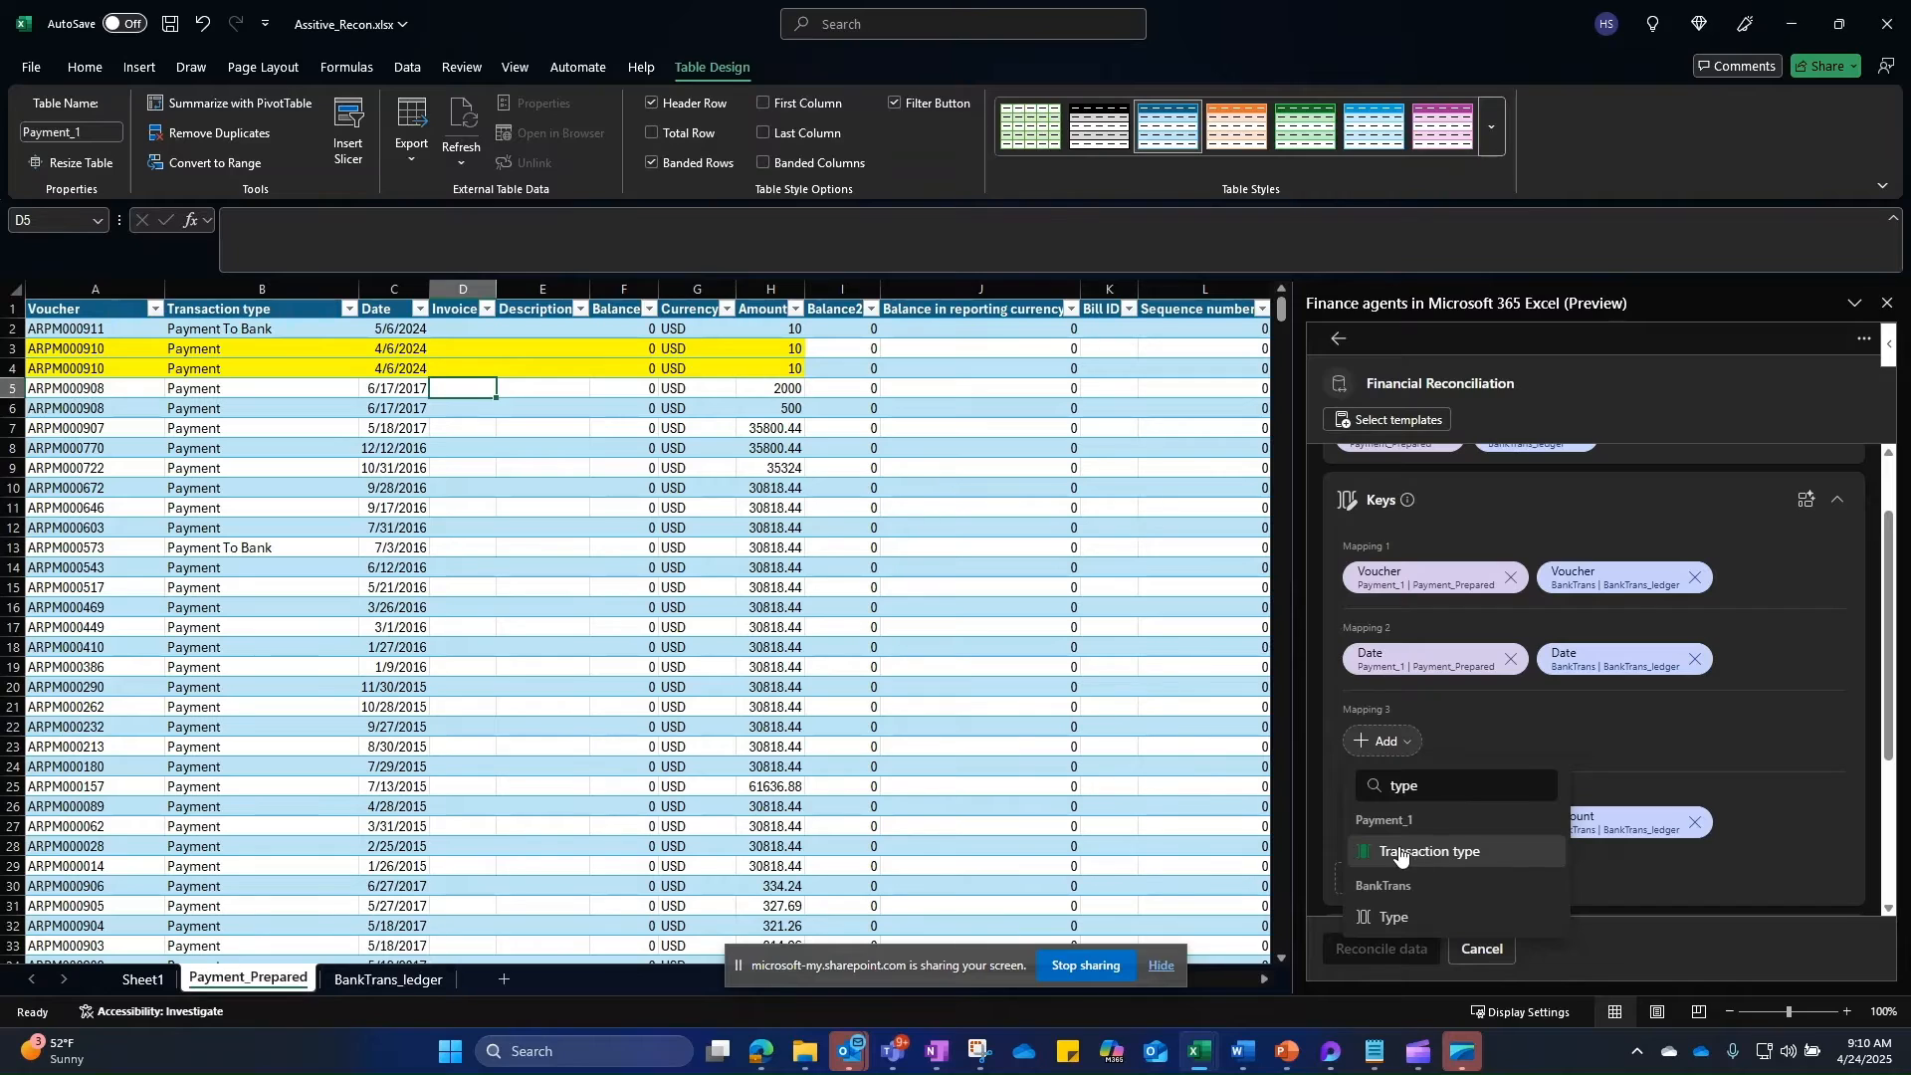
{"action": "left_click", "coordinate": [1433, 854]}
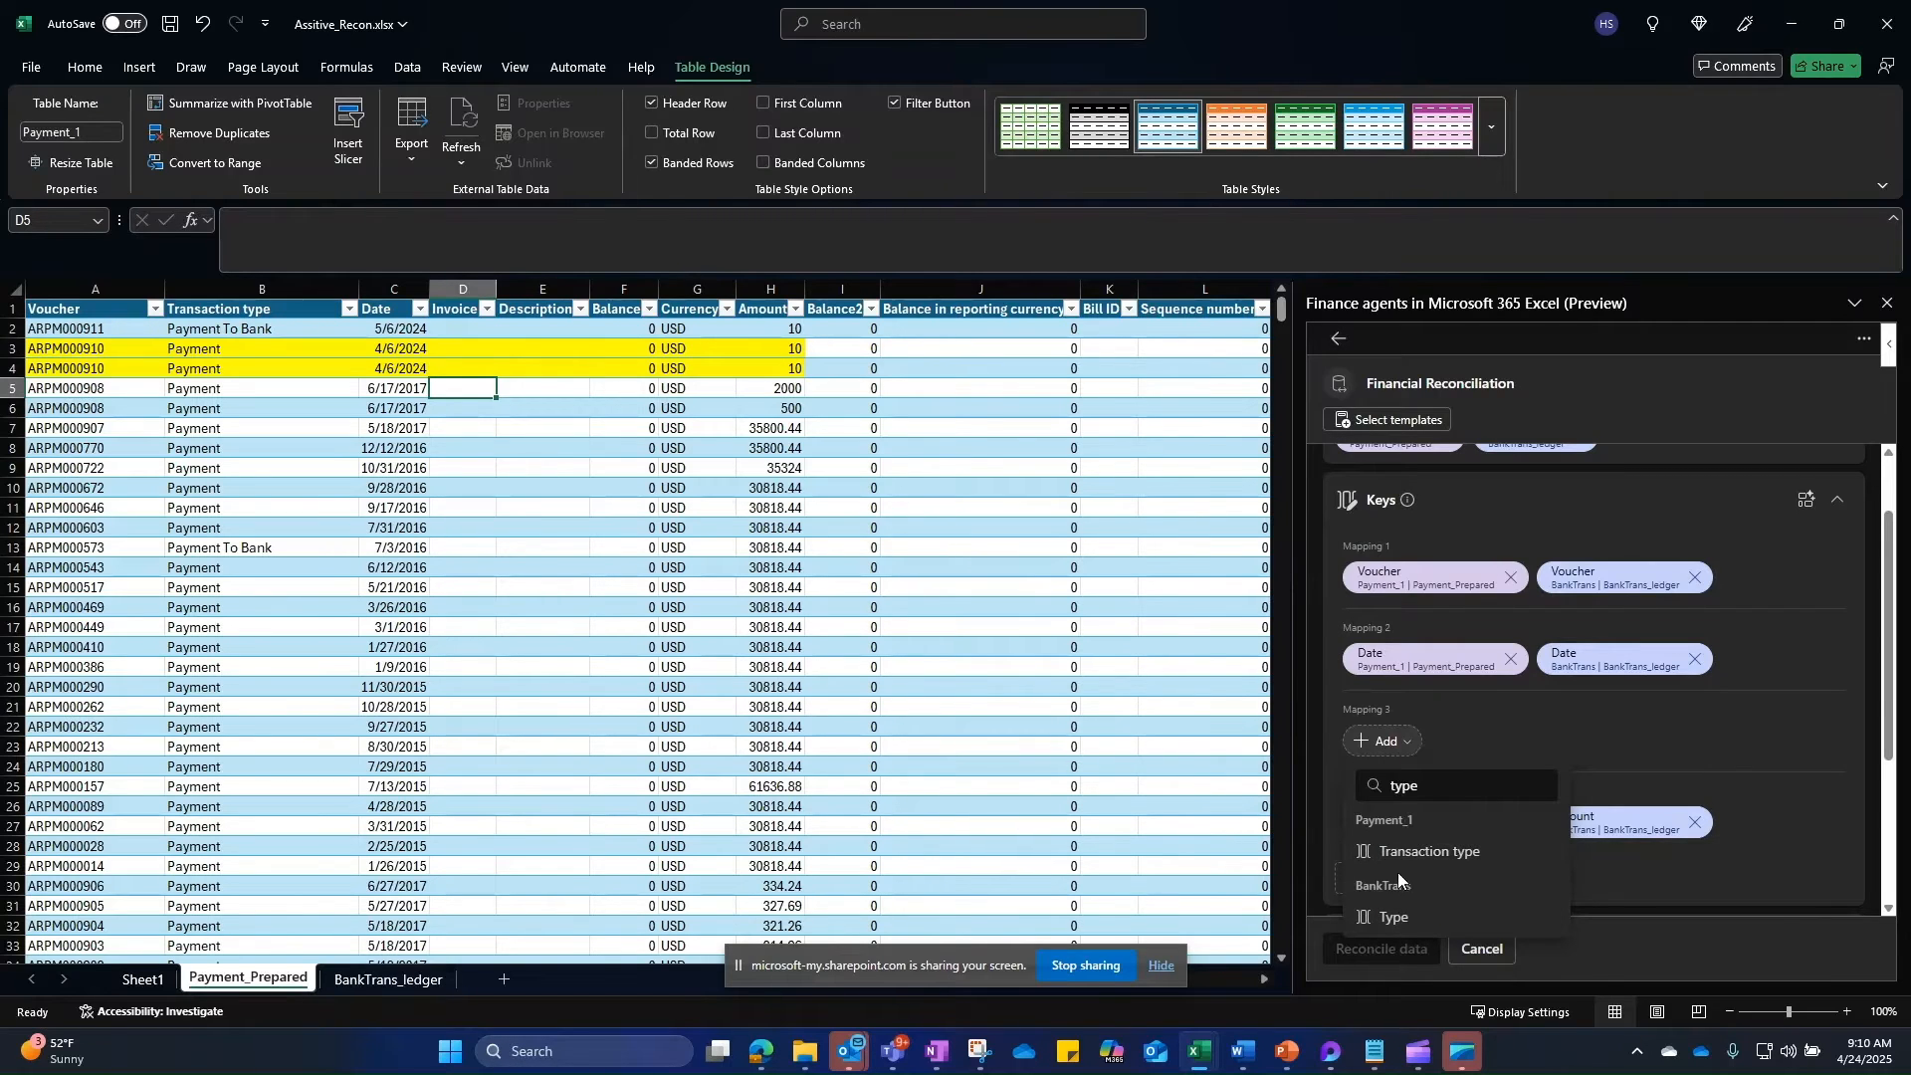
{"action": "left_click", "coordinate": [1418, 853]}
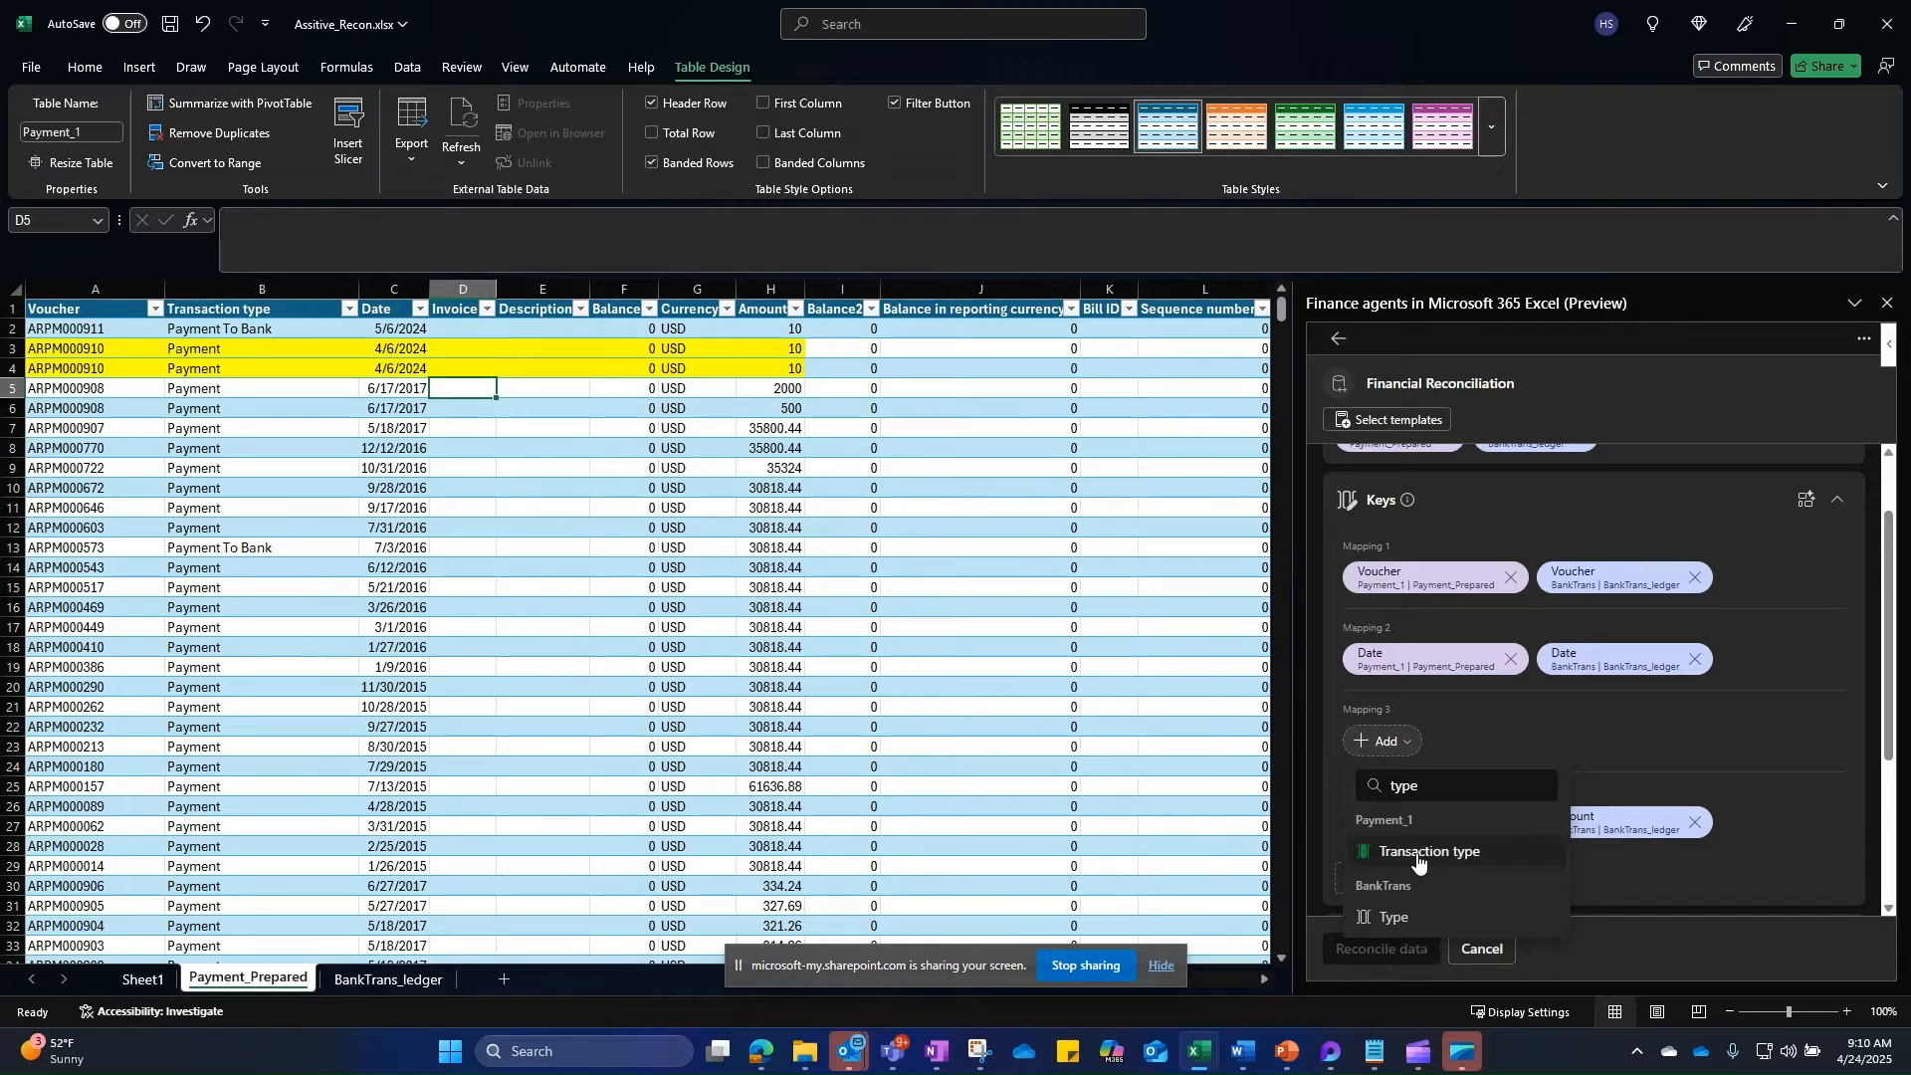
{"action": "left_click", "coordinate": [1582, 744]}
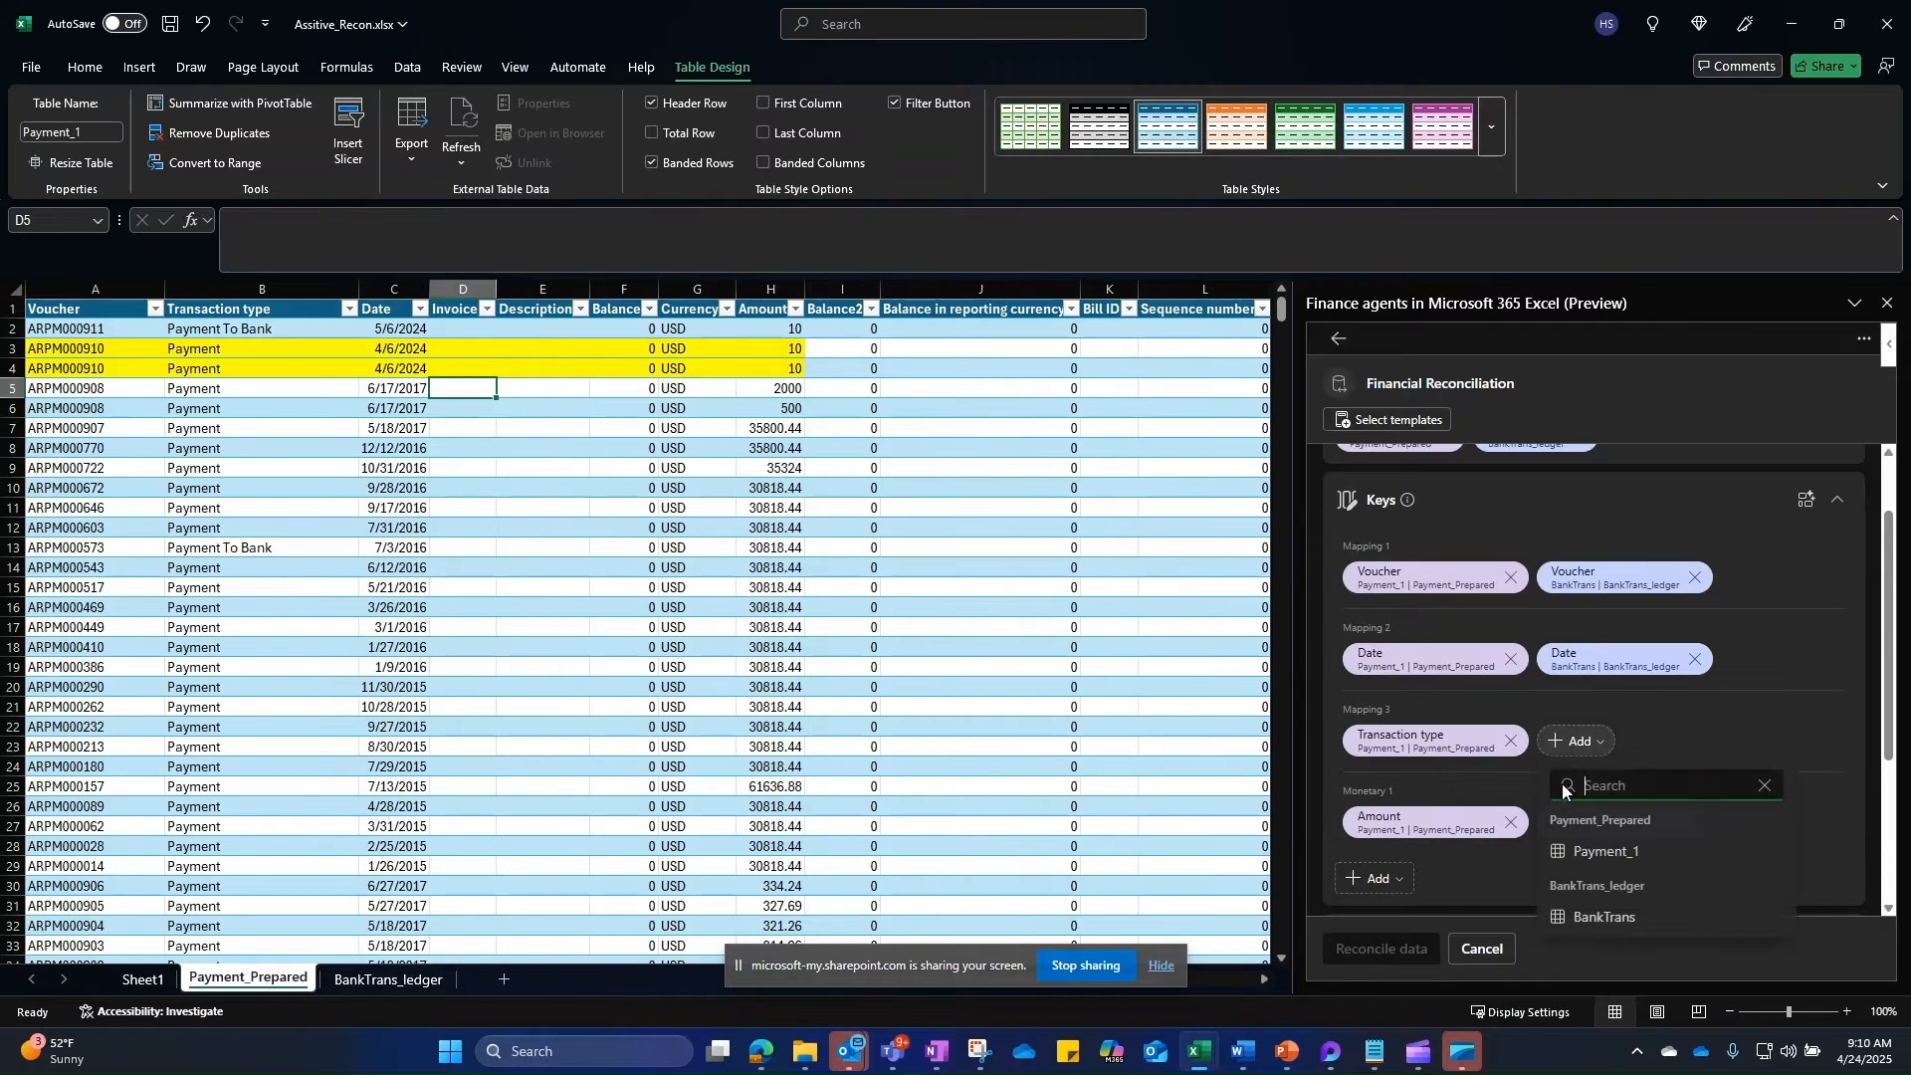
{"action": "type", "text": "typ"}
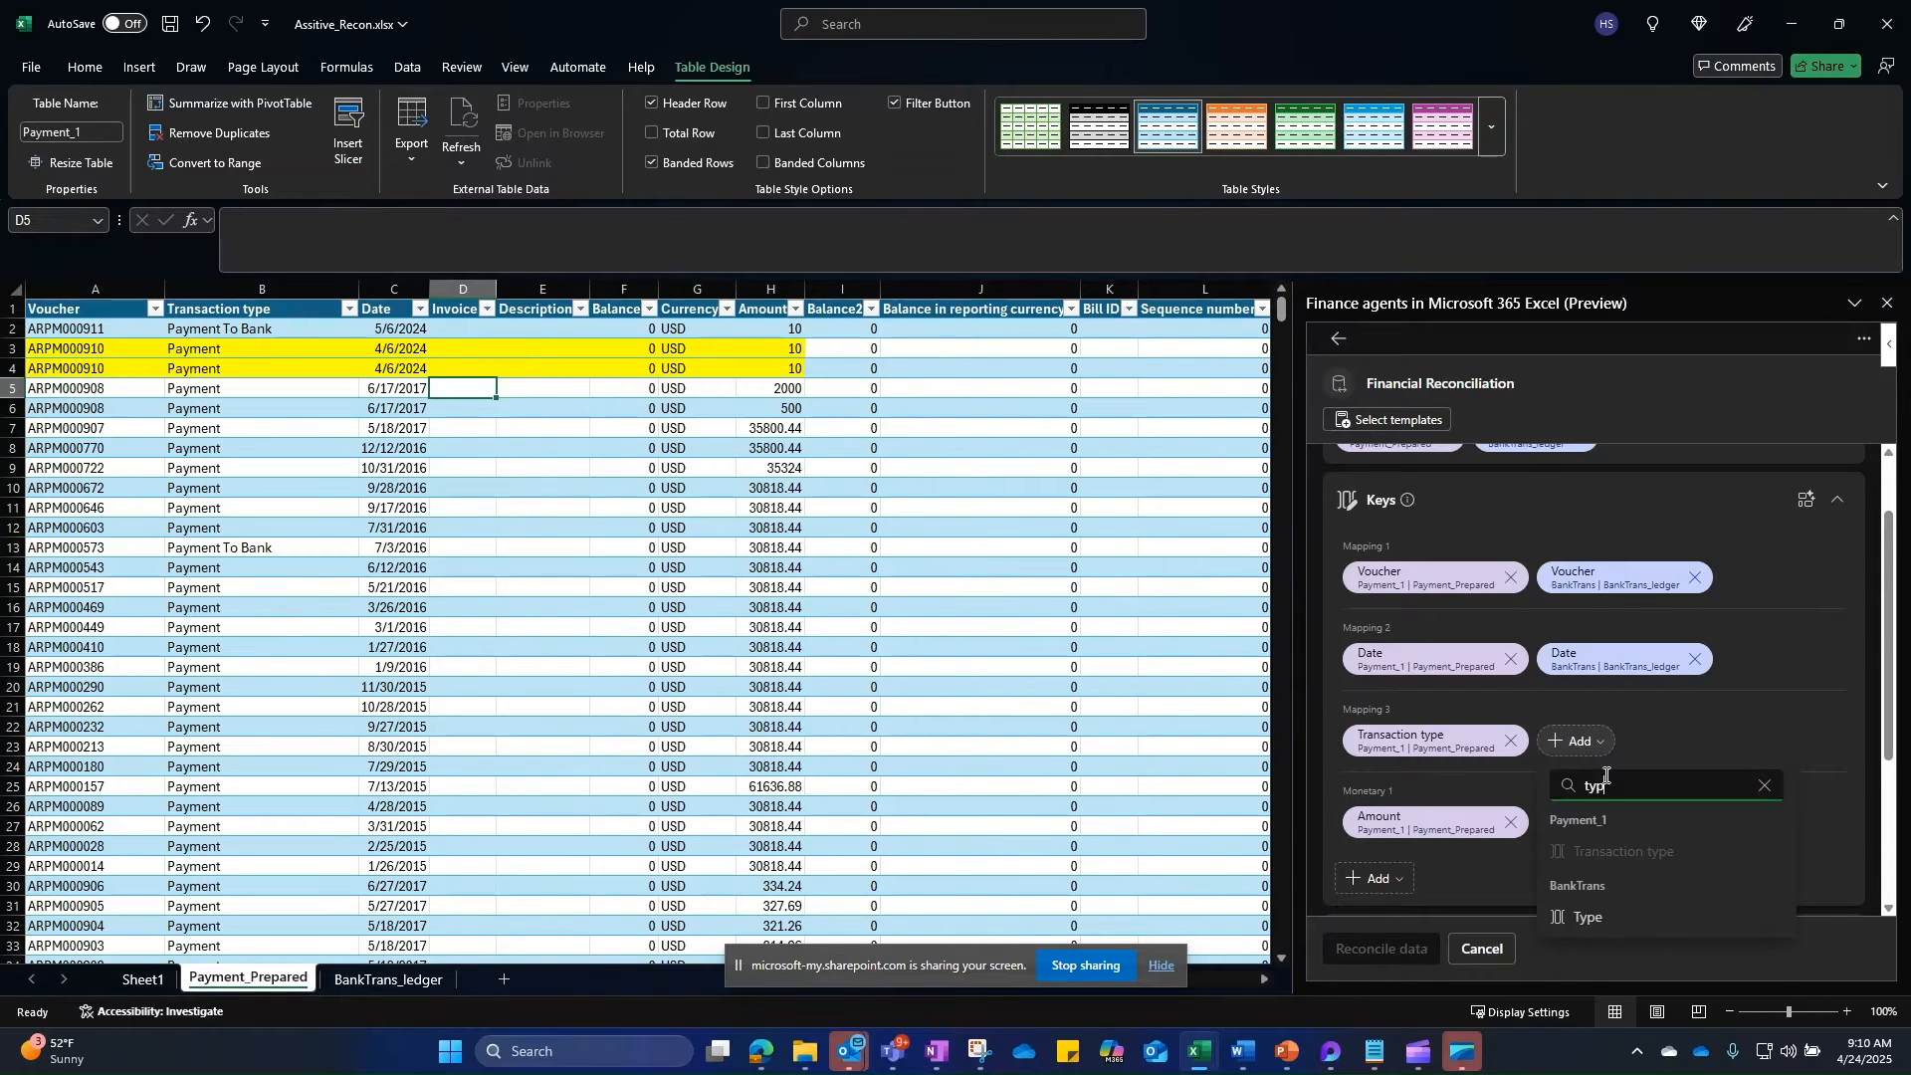
{"action": "left_click", "coordinate": [1592, 917]}
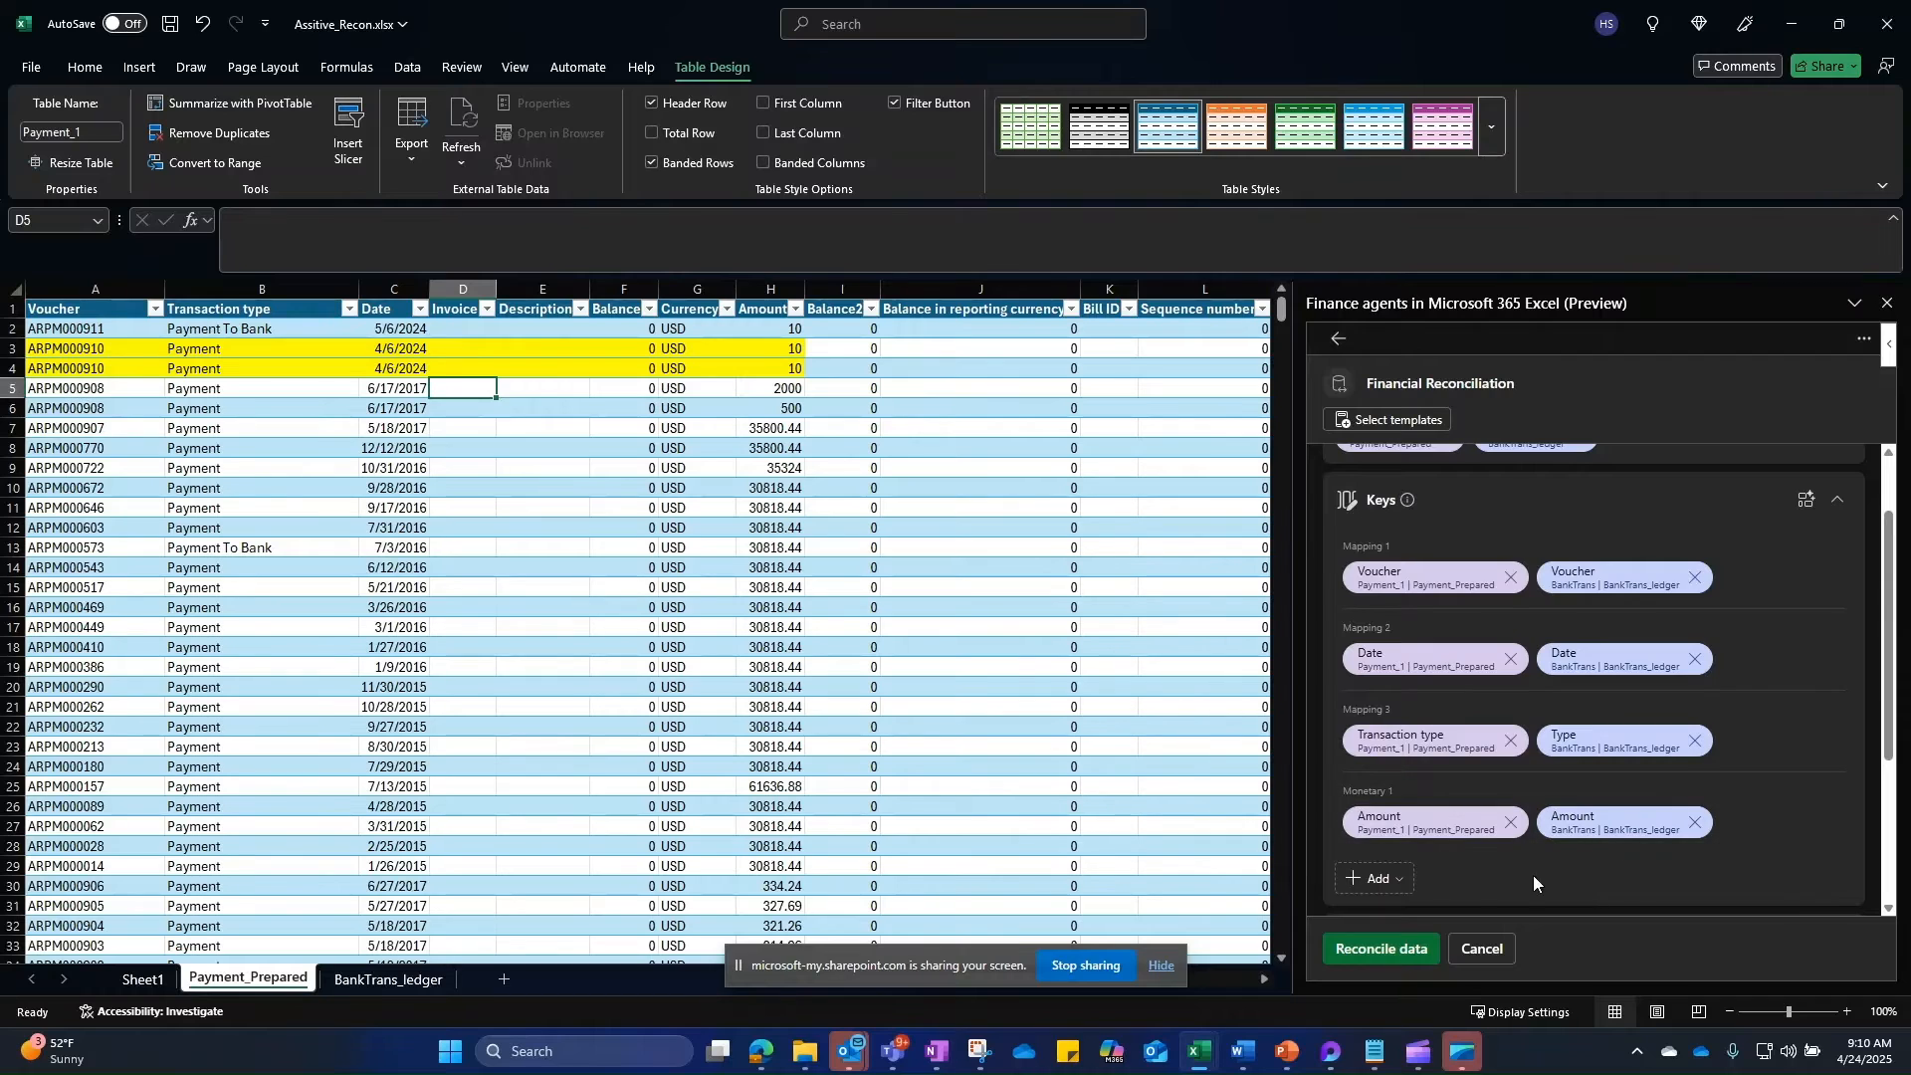
{"action": "scroll", "coordinate": [1542, 874], "scroll_direction": "down", "scroll_amount": 3}
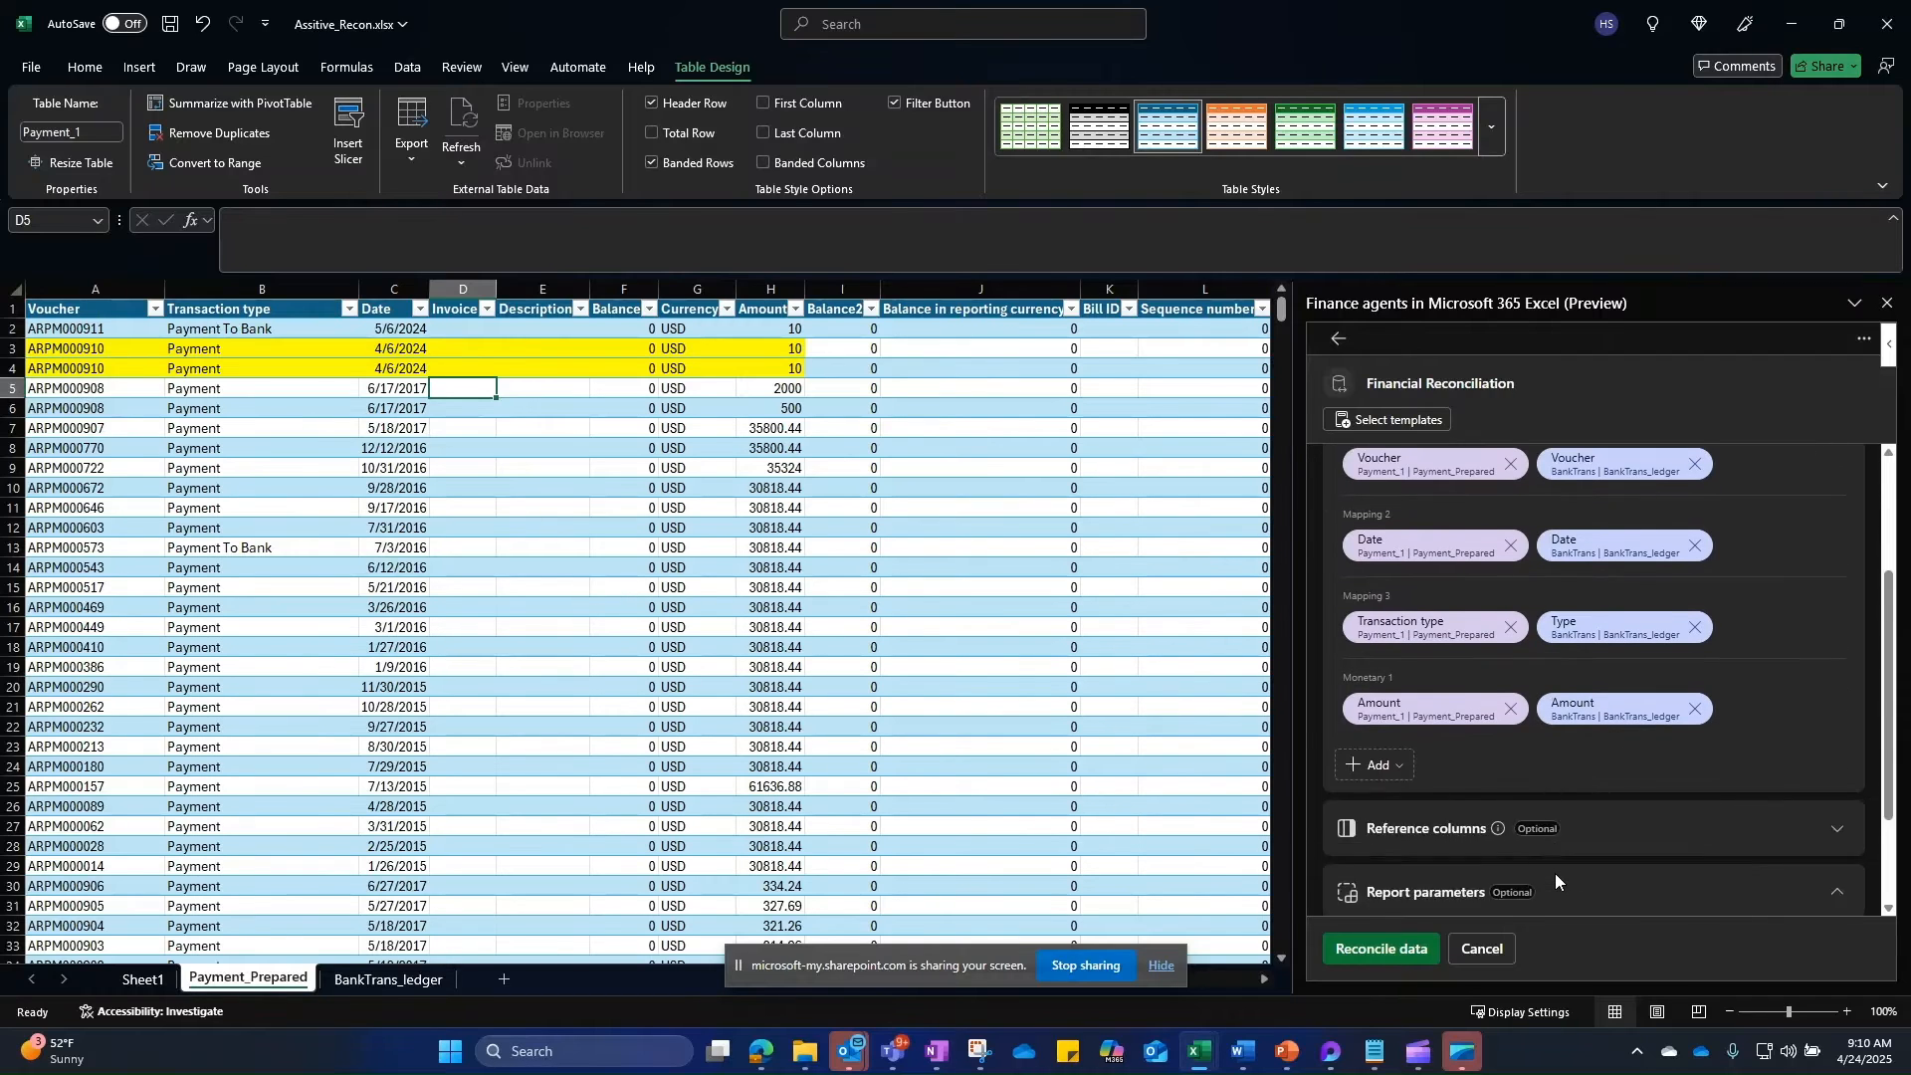
Step: Run the reconciliation and append the insights summary to the new Reconciliation Report sheet
{"action": "left_click", "coordinate": [1383, 950]}
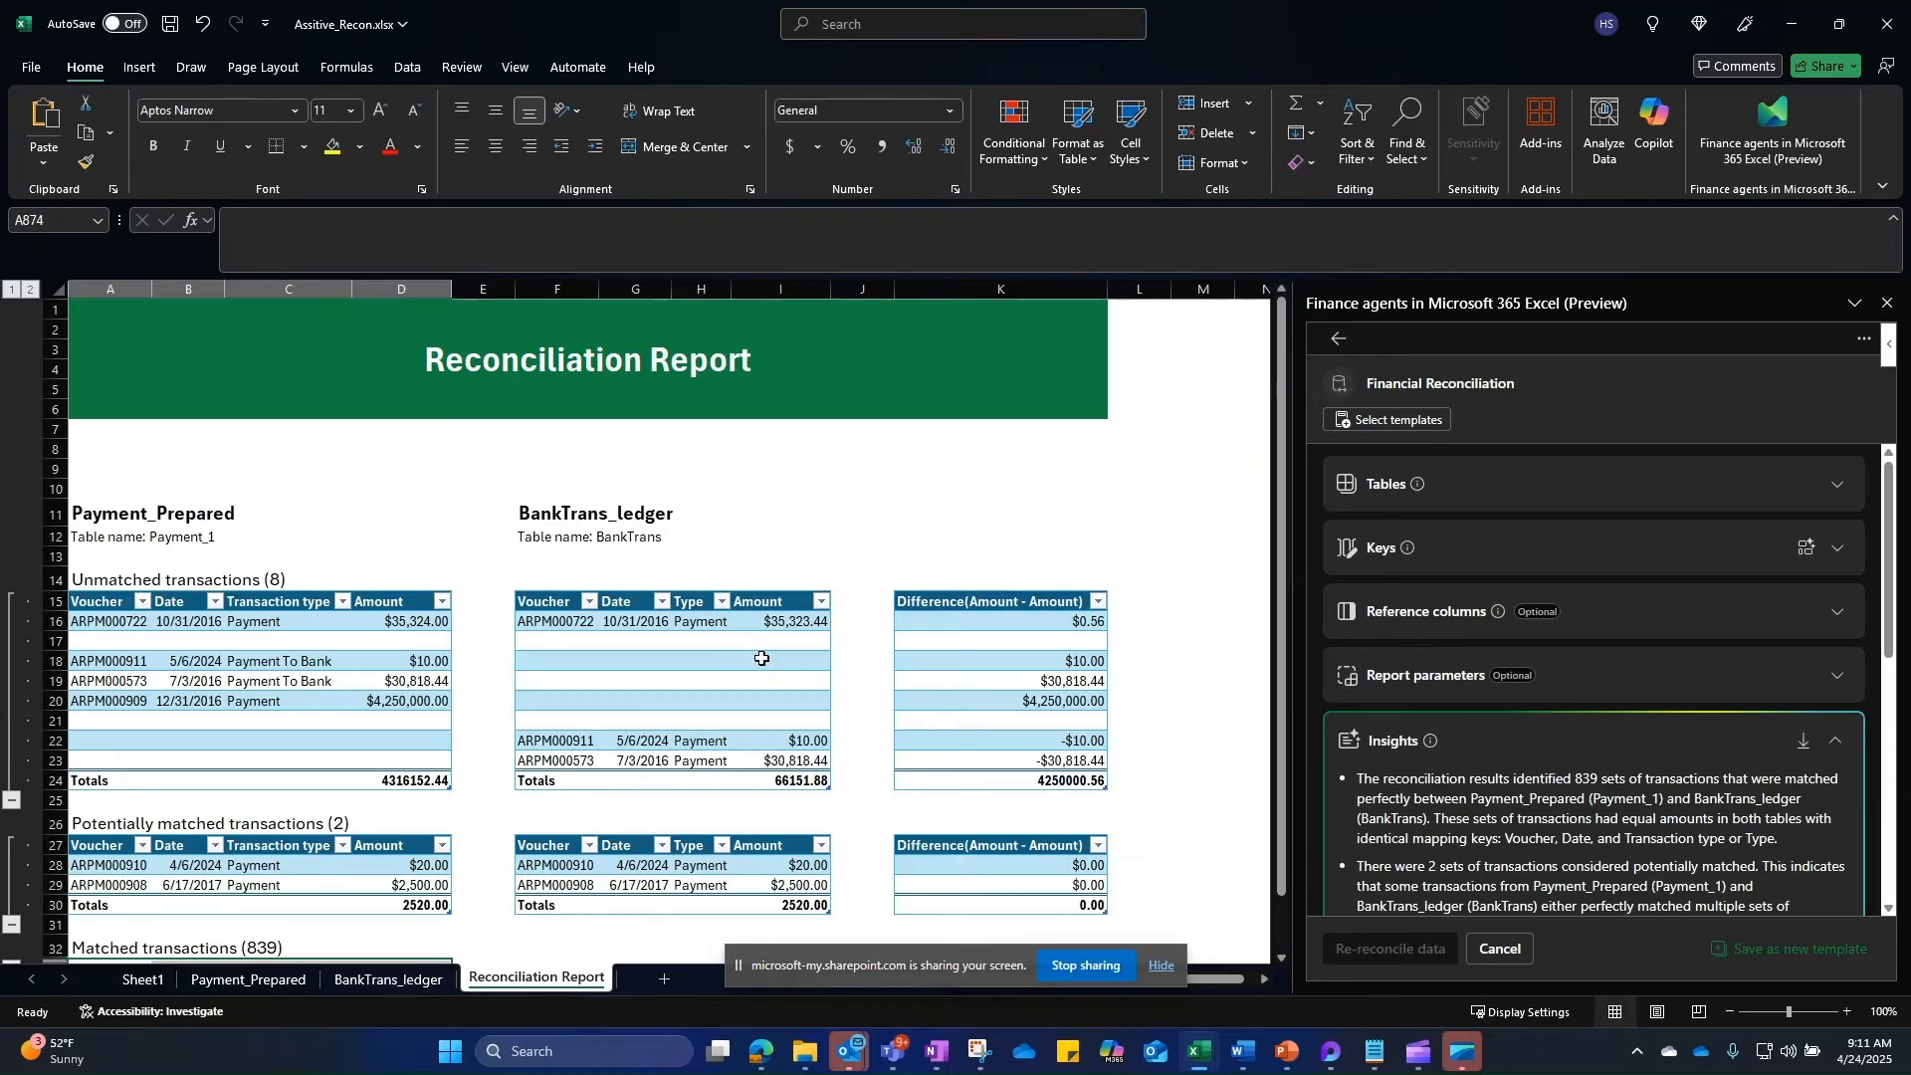
{"action": "scroll", "coordinate": [1503, 756], "scroll_direction": "down", "scroll_amount": 2}
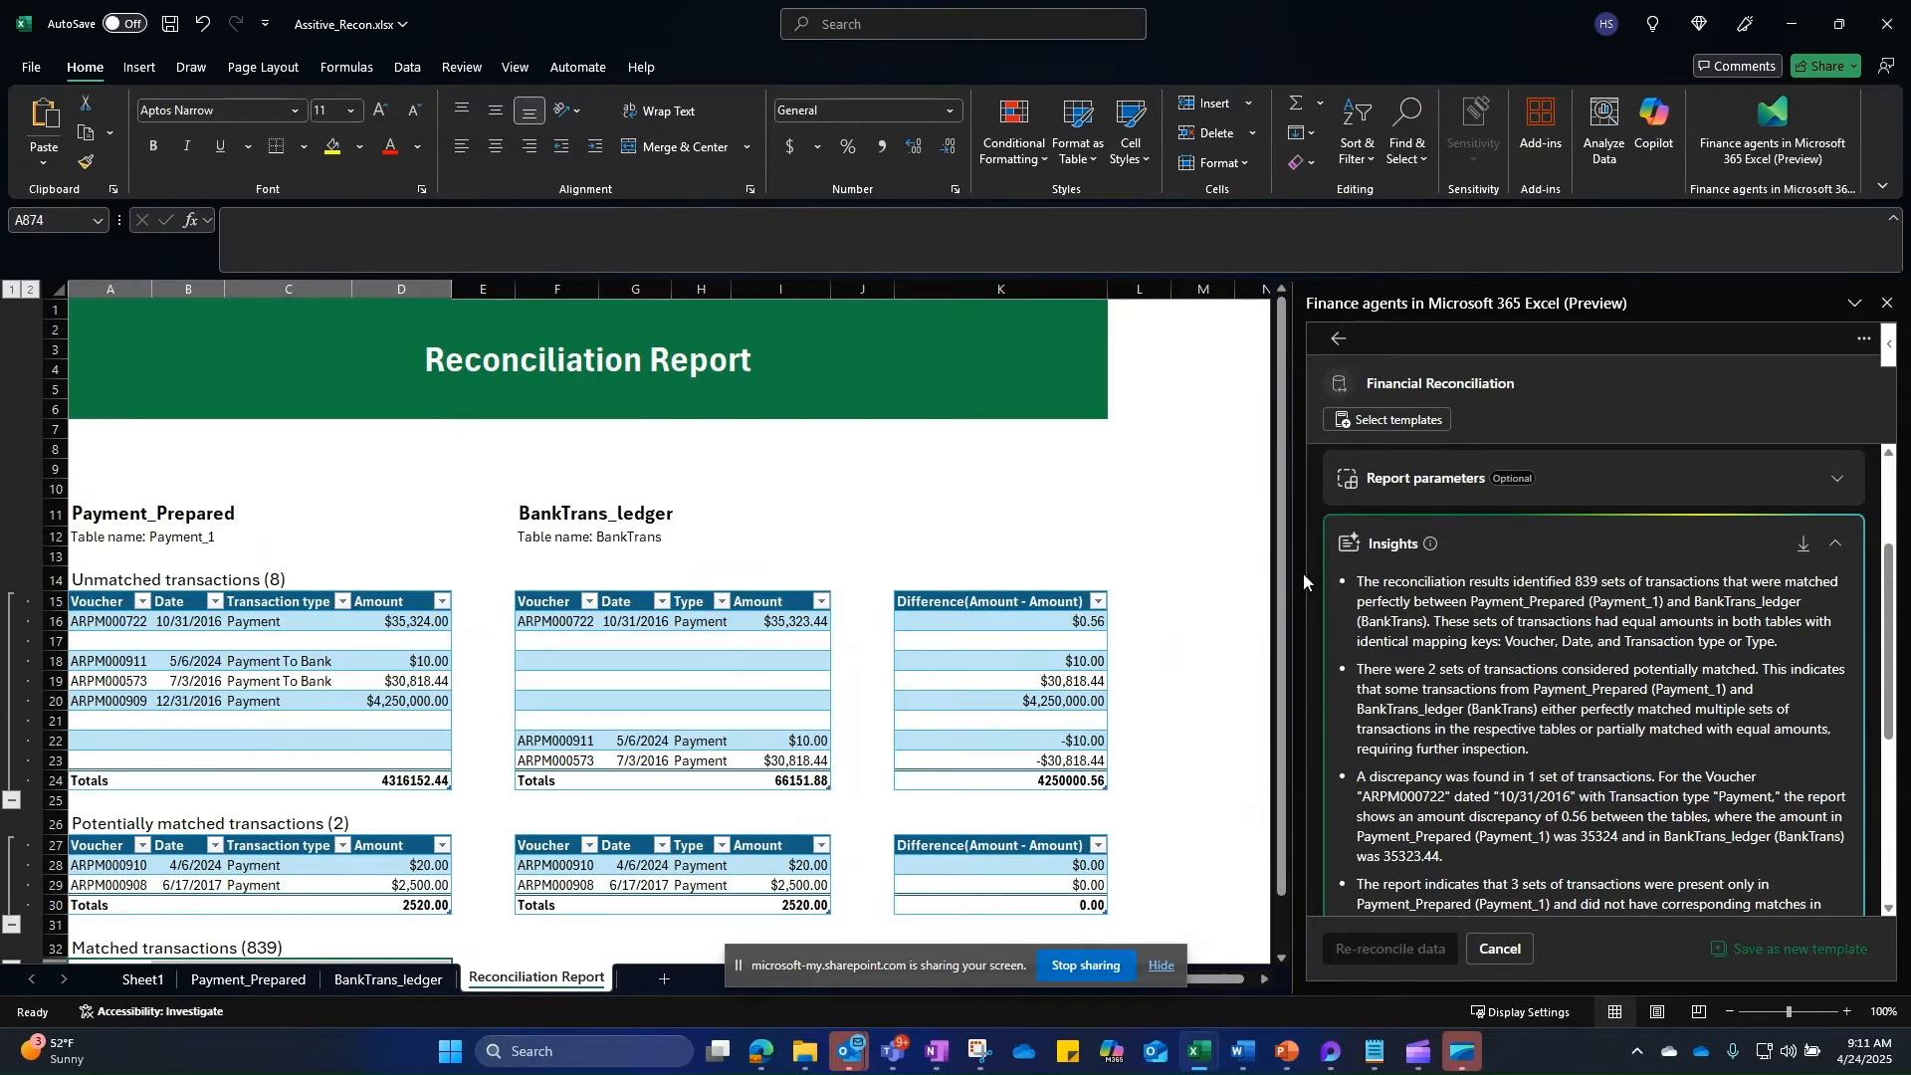
{"action": "left_click_drag", "start_coordinate": [1294, 576], "coordinate": [1232, 576]}
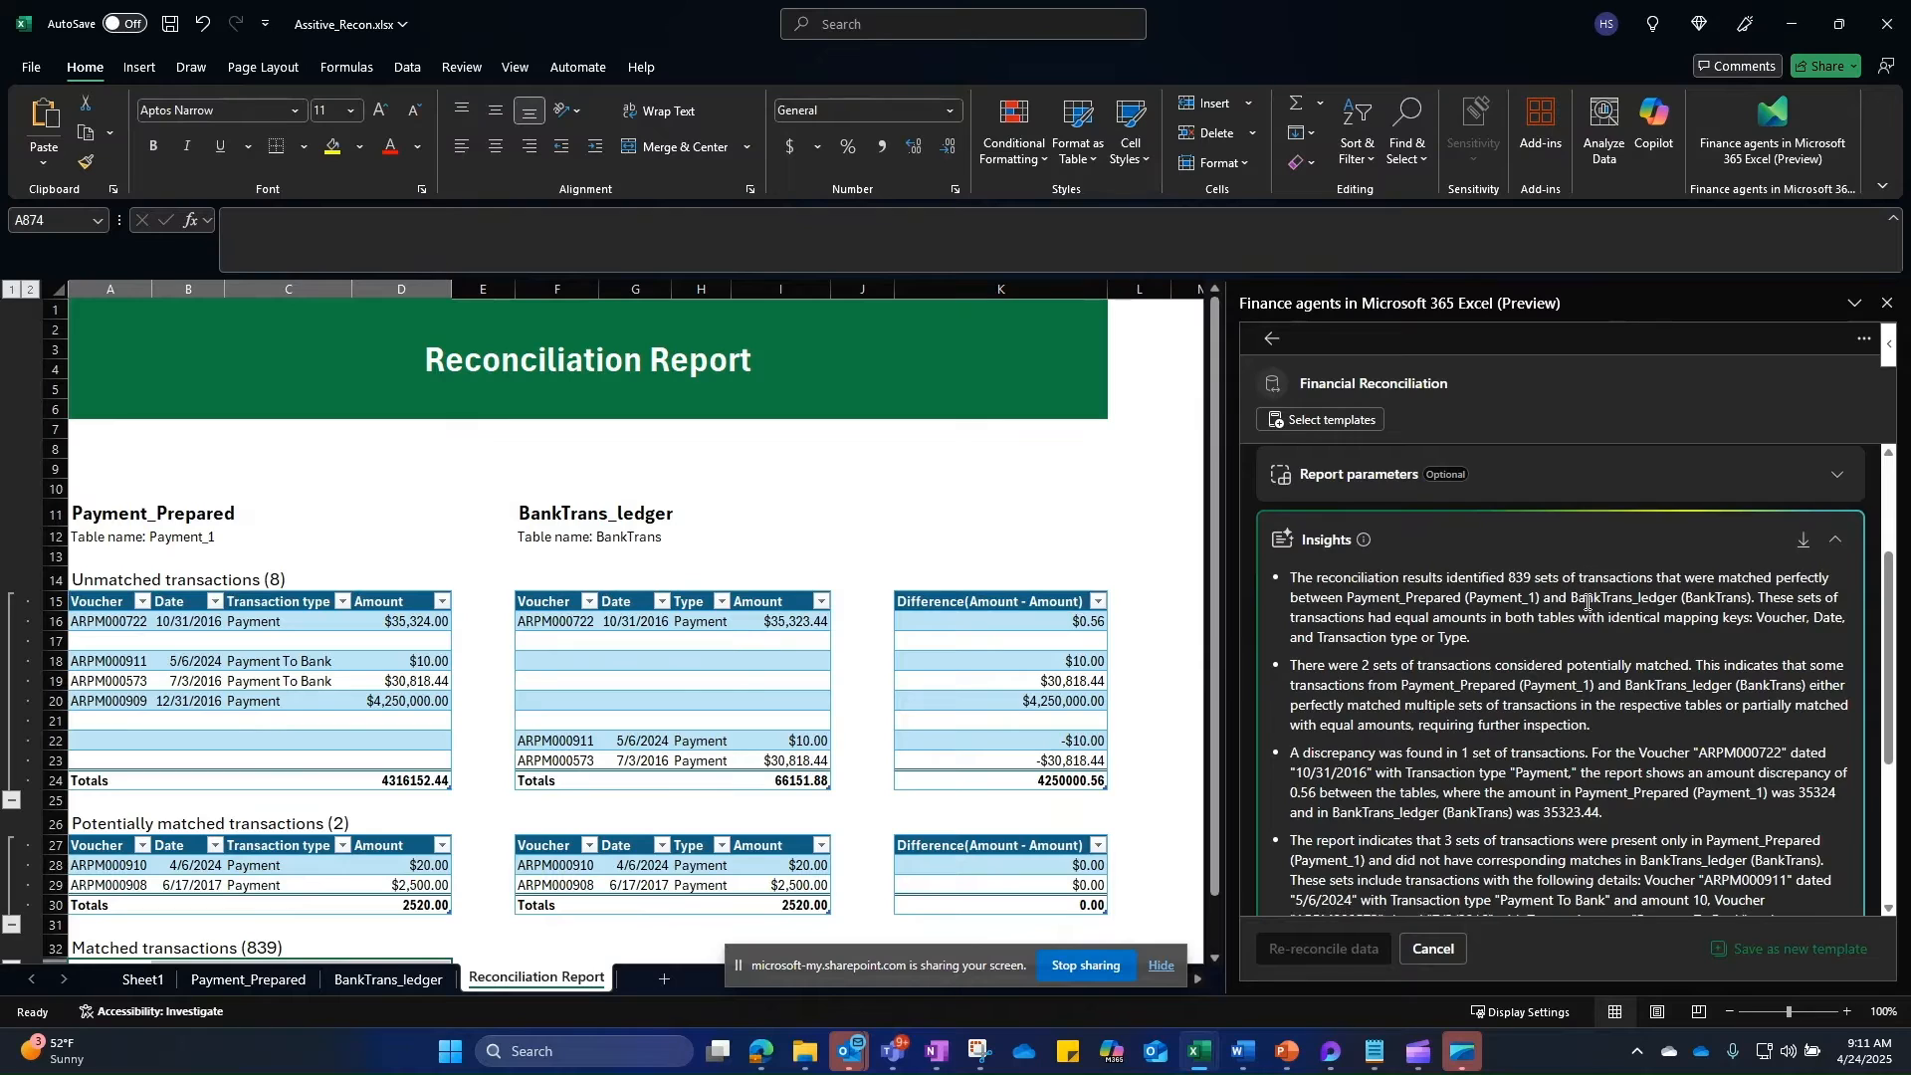
{"action": "scroll", "coordinate": [1586, 597], "scroll_direction": "down", "scroll_amount": 3}
{"action": "scroll", "coordinate": [1586, 642], "scroll_direction": "down", "scroll_amount": 2}
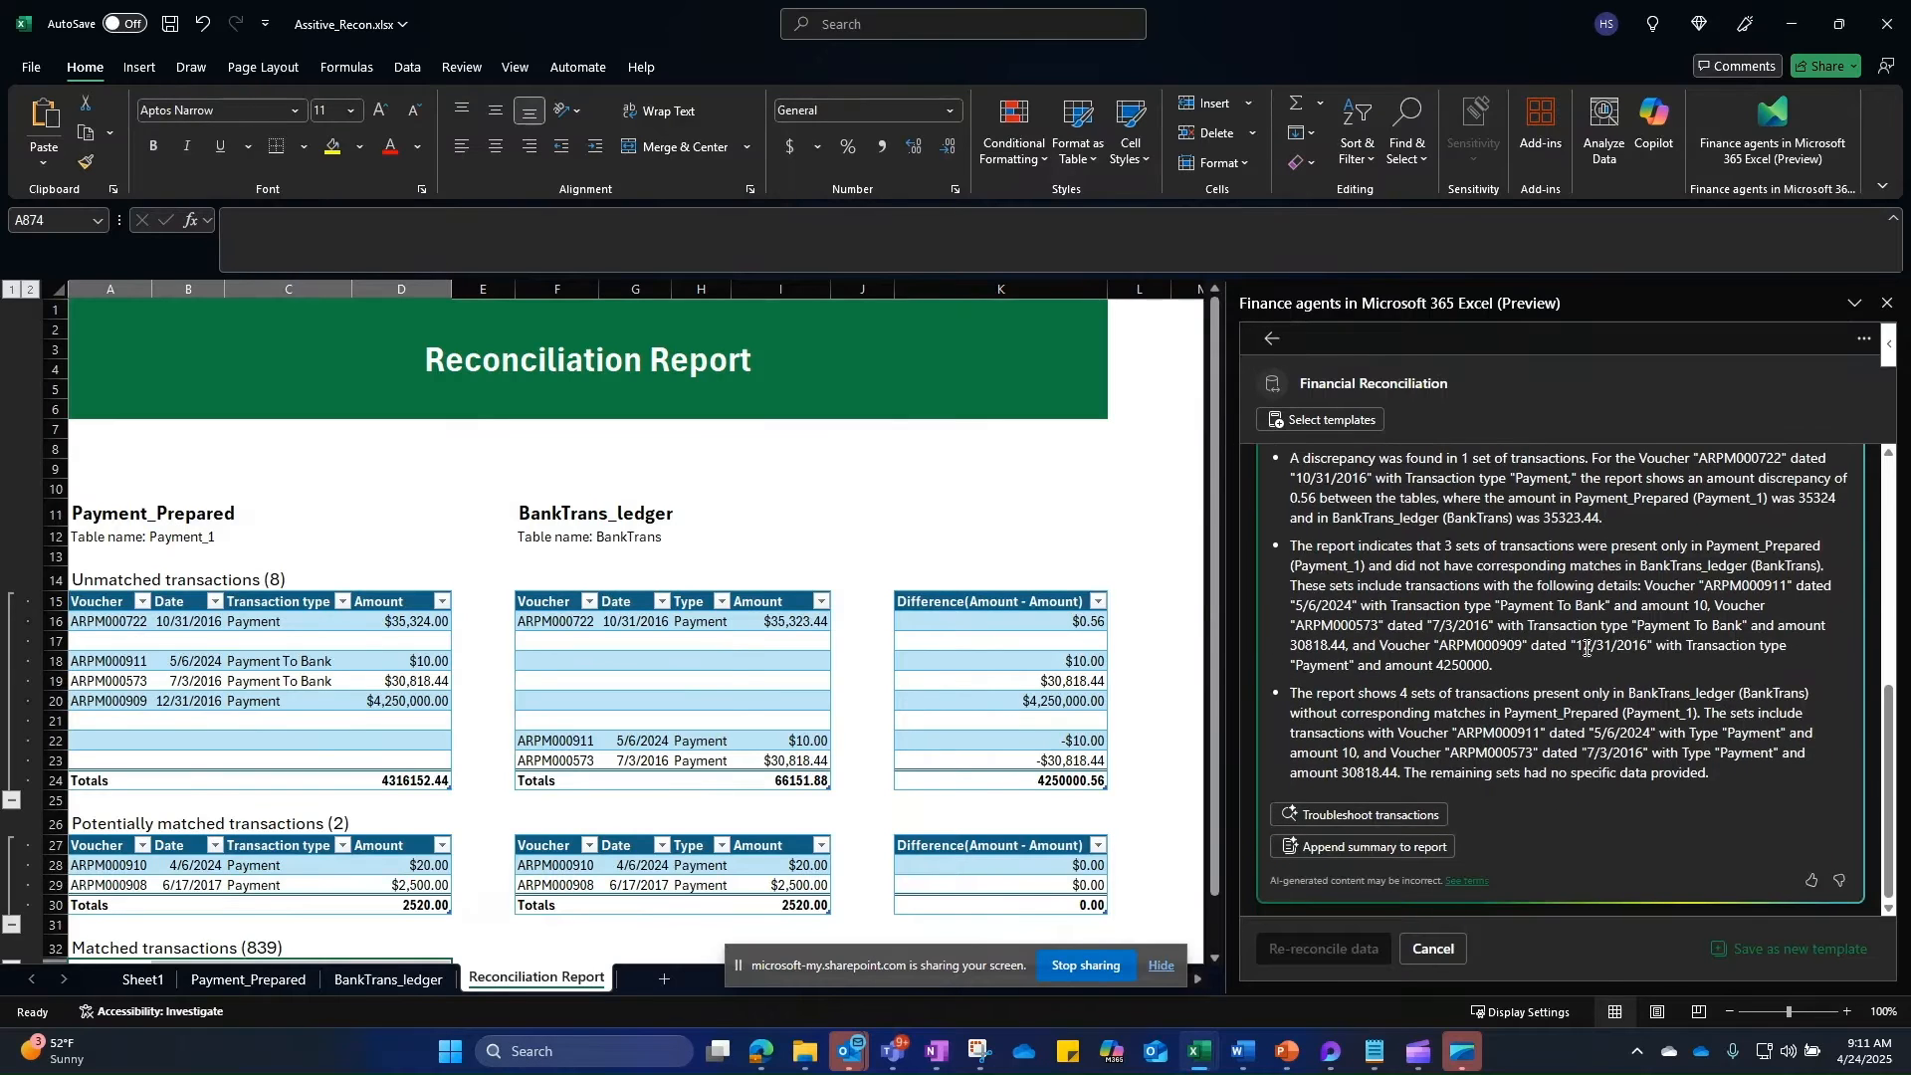
{"action": "left_click", "coordinate": [1342, 847]}
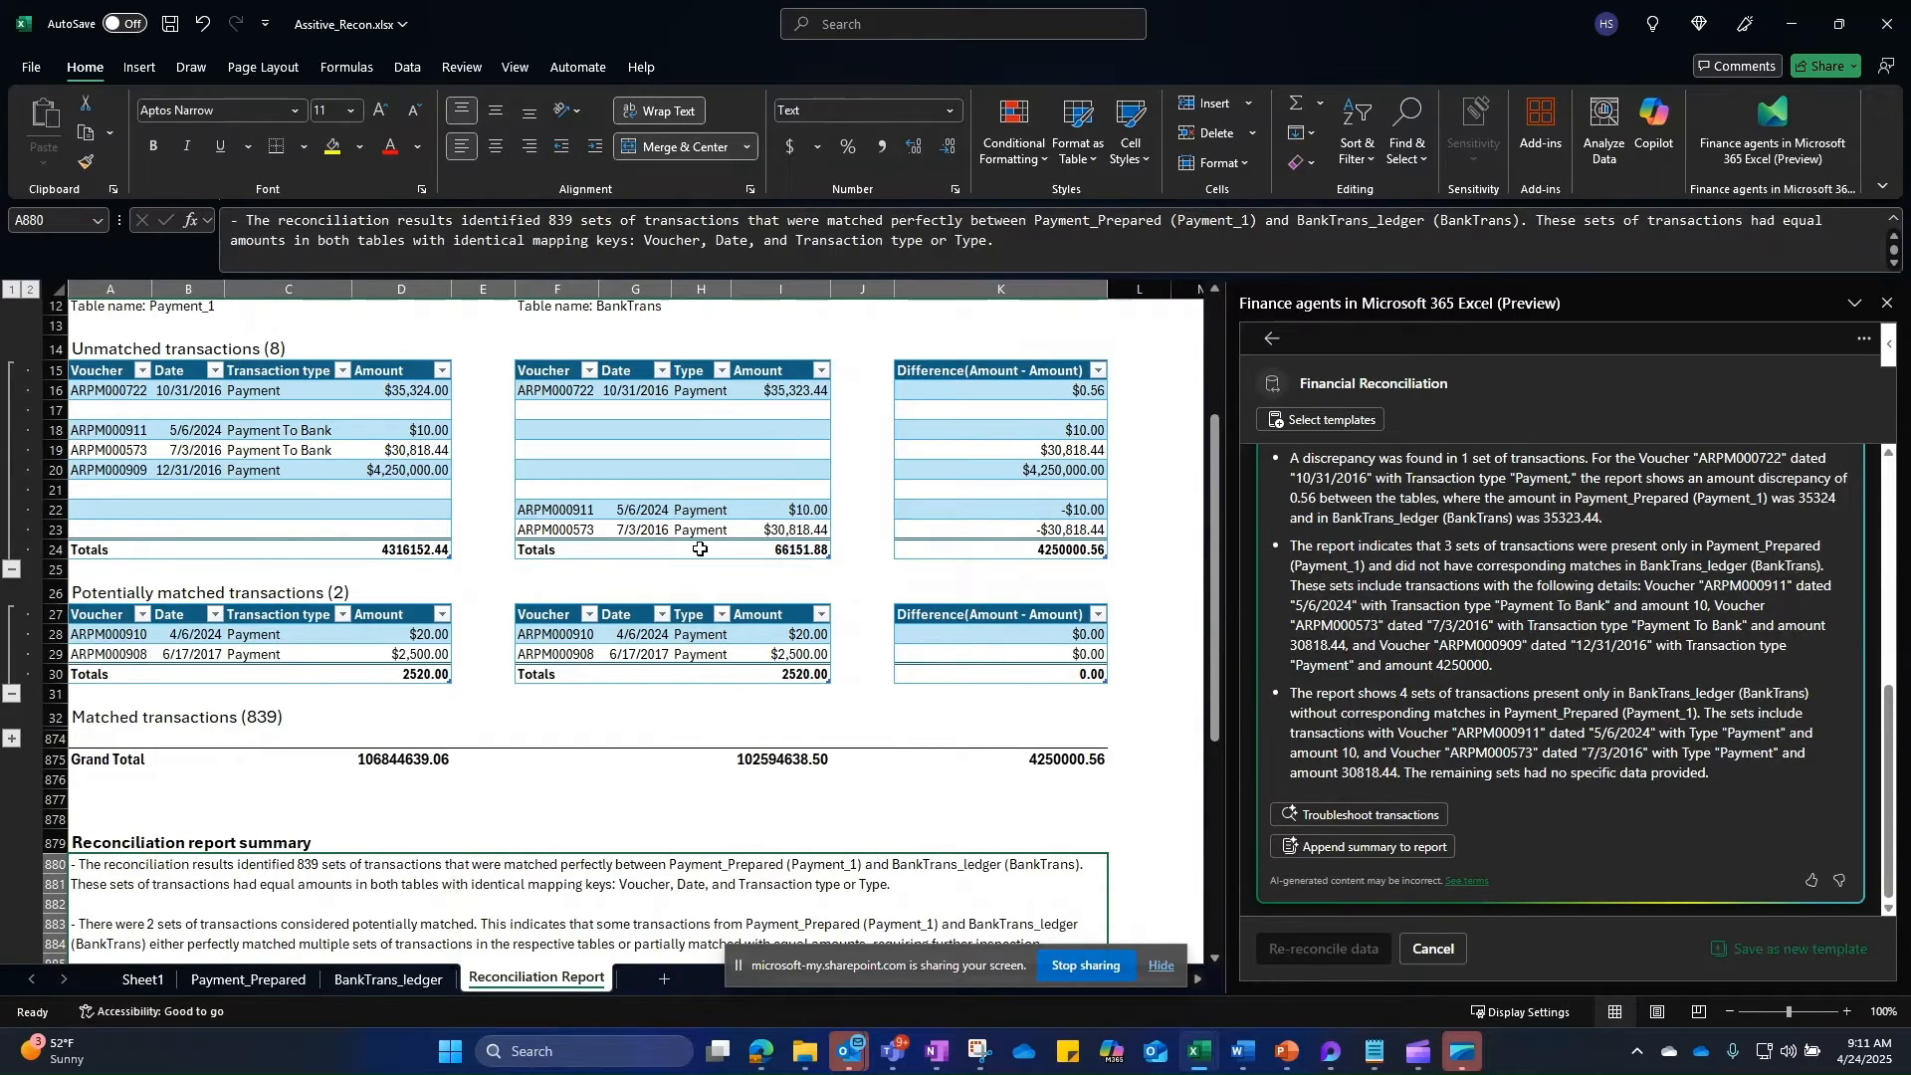
Step: Review the two potentially matched transactions, $20.00 and $2,500.00, in rows 27–28
{"action": "scroll", "coordinate": [593, 755], "scroll_direction": "up", "scroll_amount": 2}
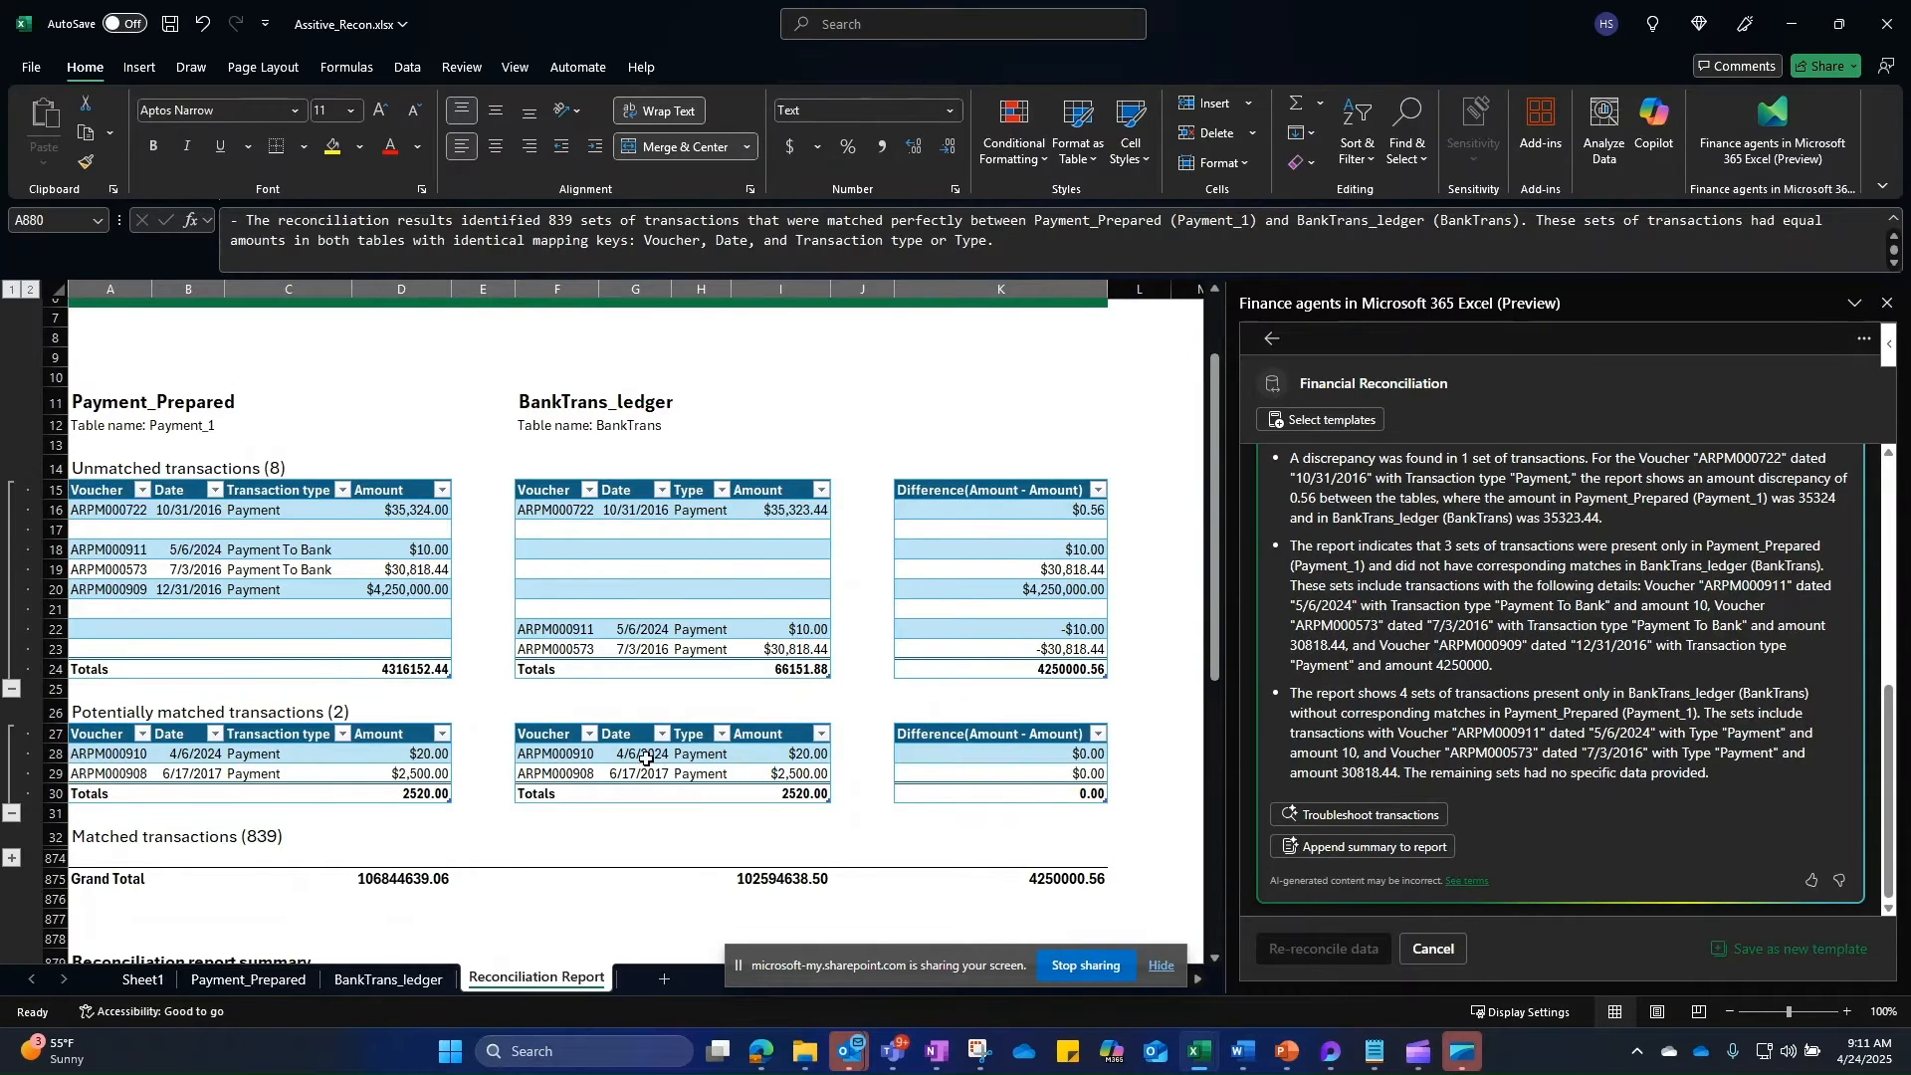
{"action": "left_click_drag", "start_coordinate": [98, 753], "coordinate": [809, 743]}
{"action": "left_click", "coordinate": [796, 754]}
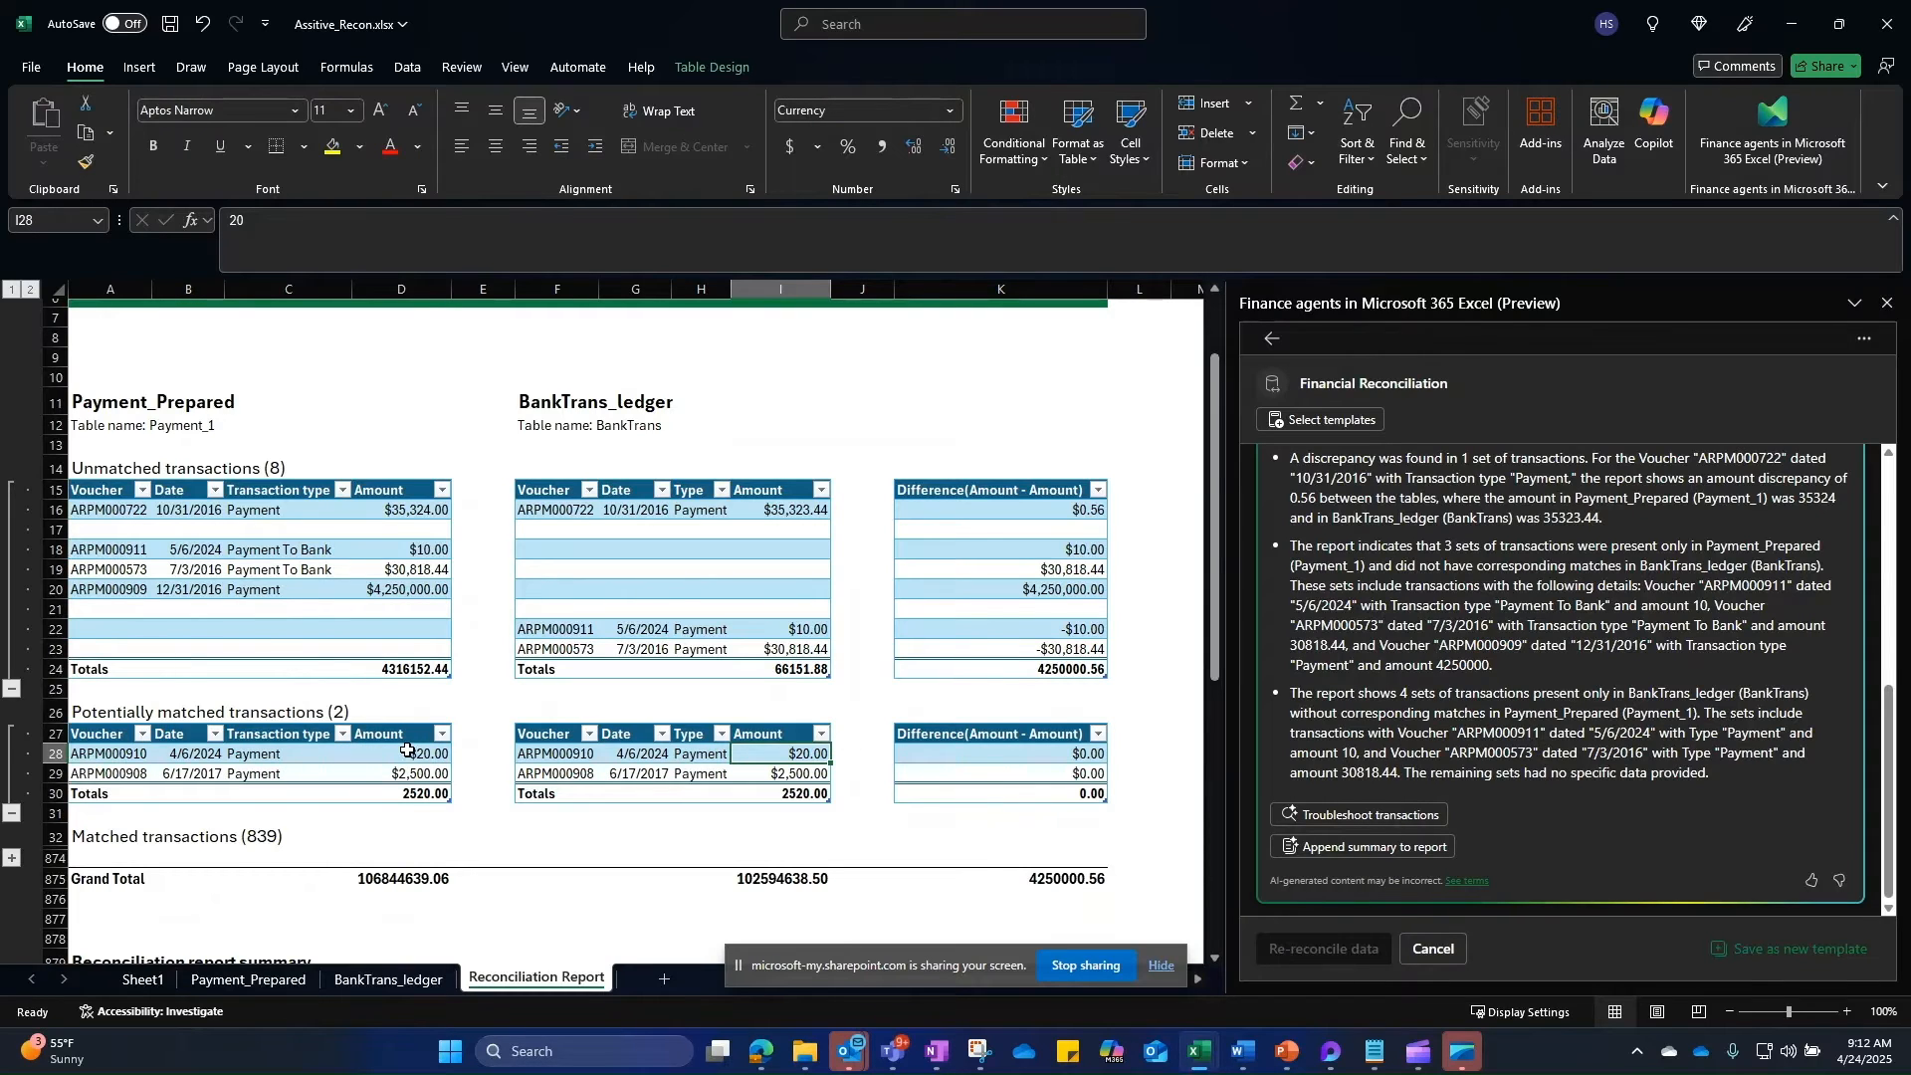
Step: Cross-check Payment_Prepared, then select the ARPM000722 row on the Reconciliation Report
{"action": "left_click", "coordinate": [248, 978]}
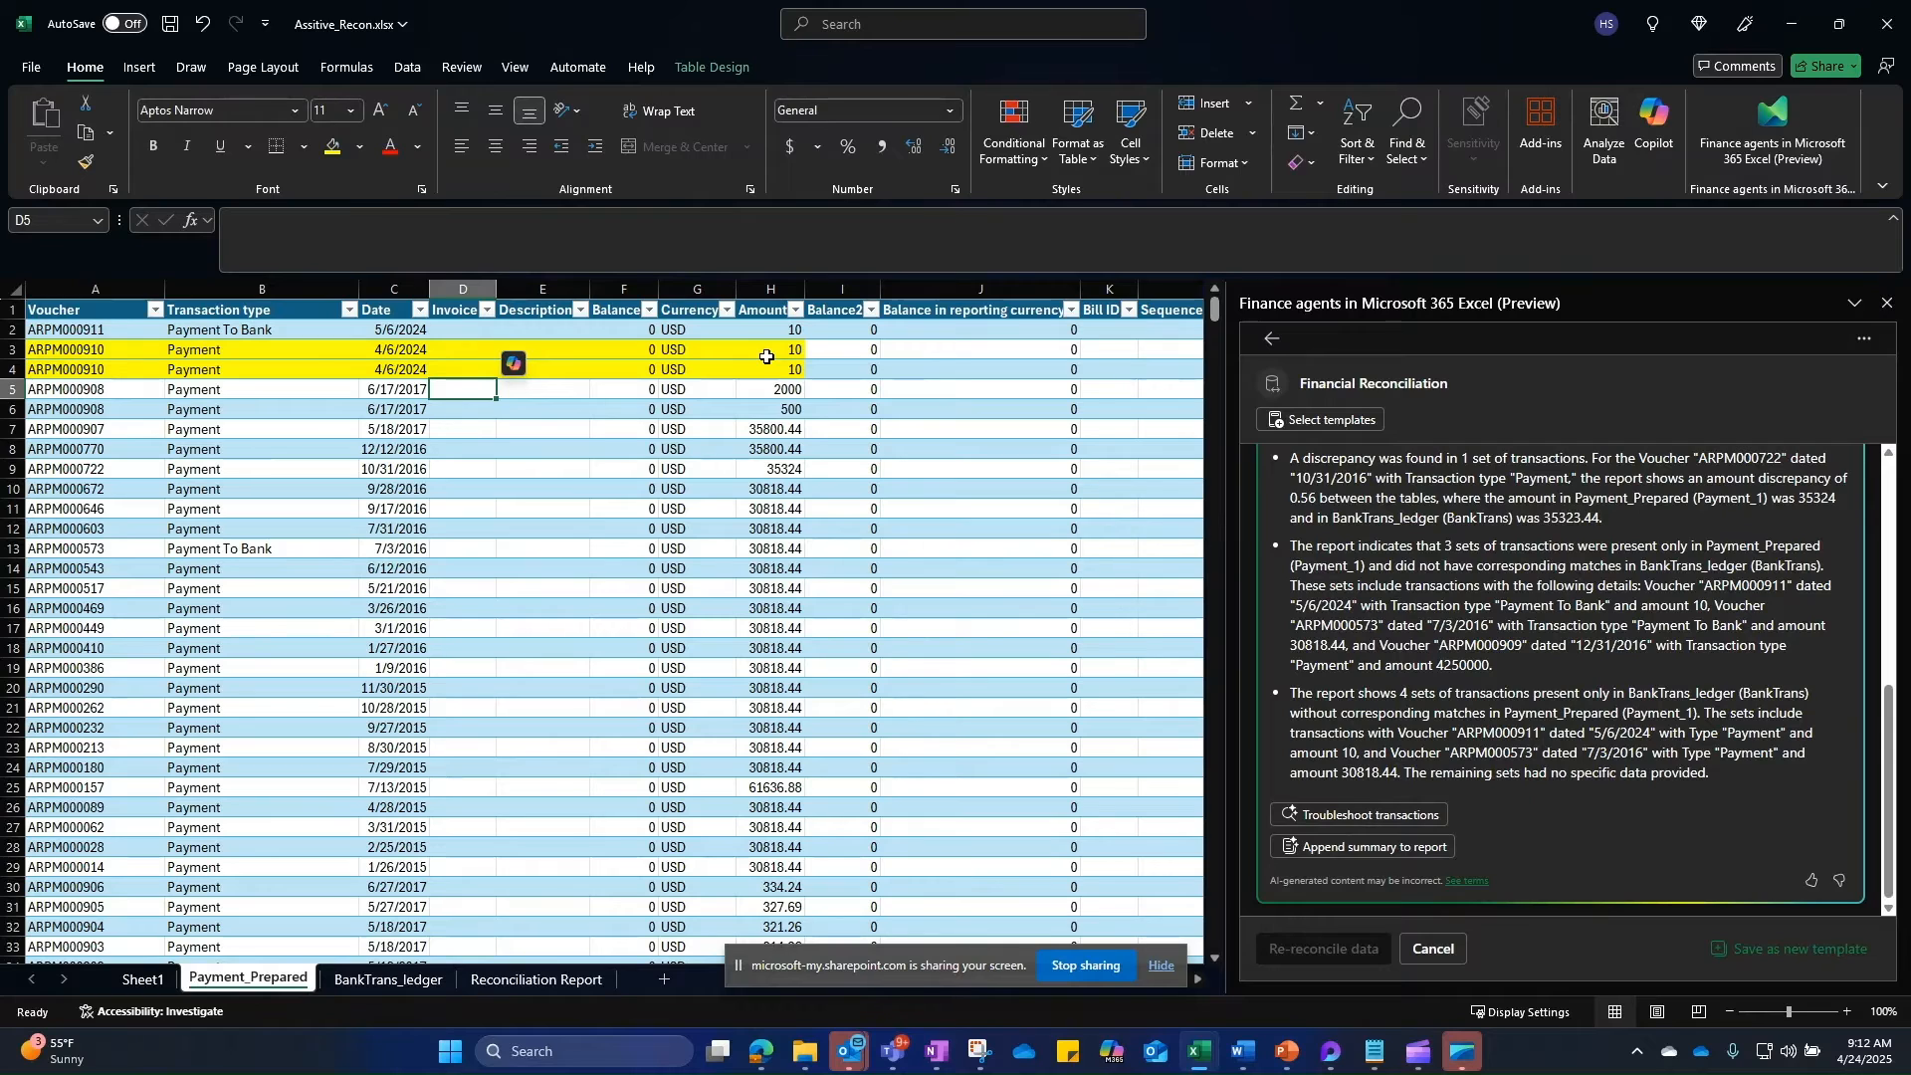
{"action": "left_click", "coordinate": [545, 983]}
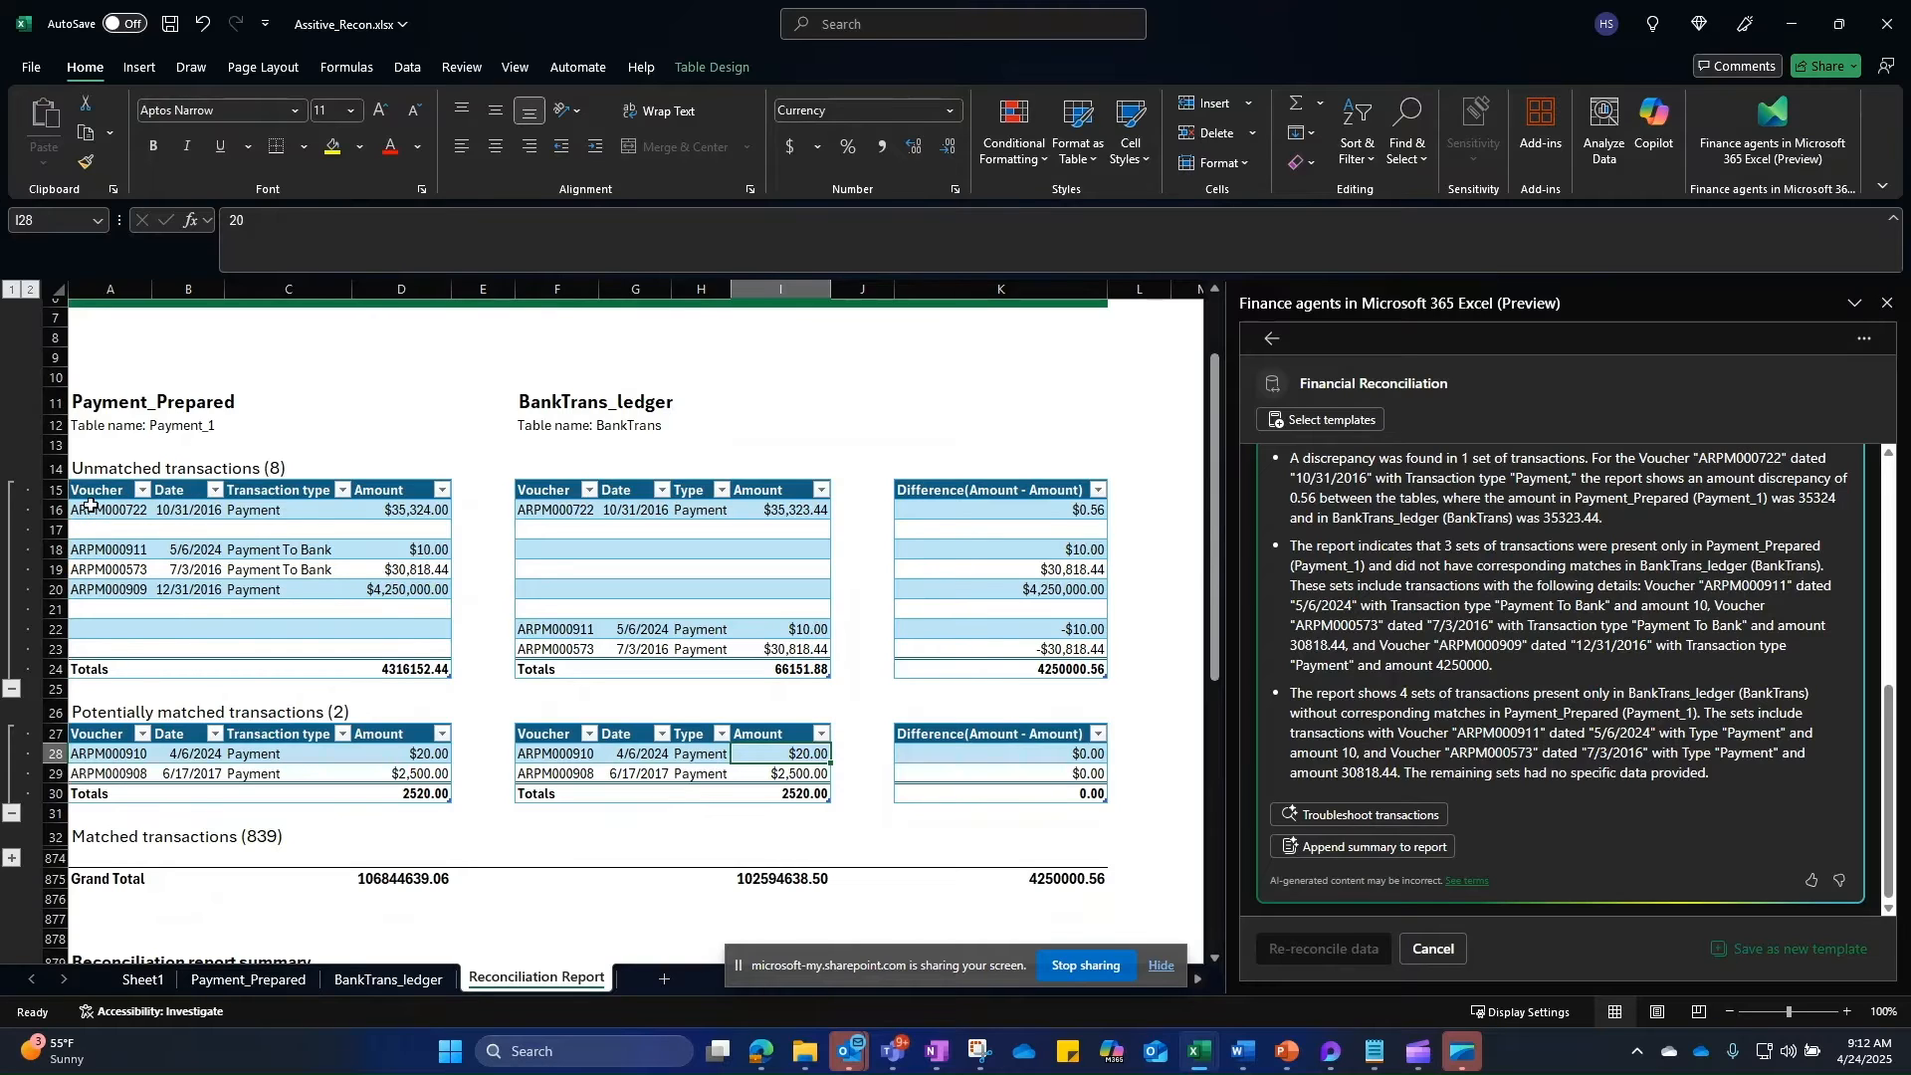
{"action": "left_click_drag", "start_coordinate": [91, 506], "coordinate": [796, 509]}
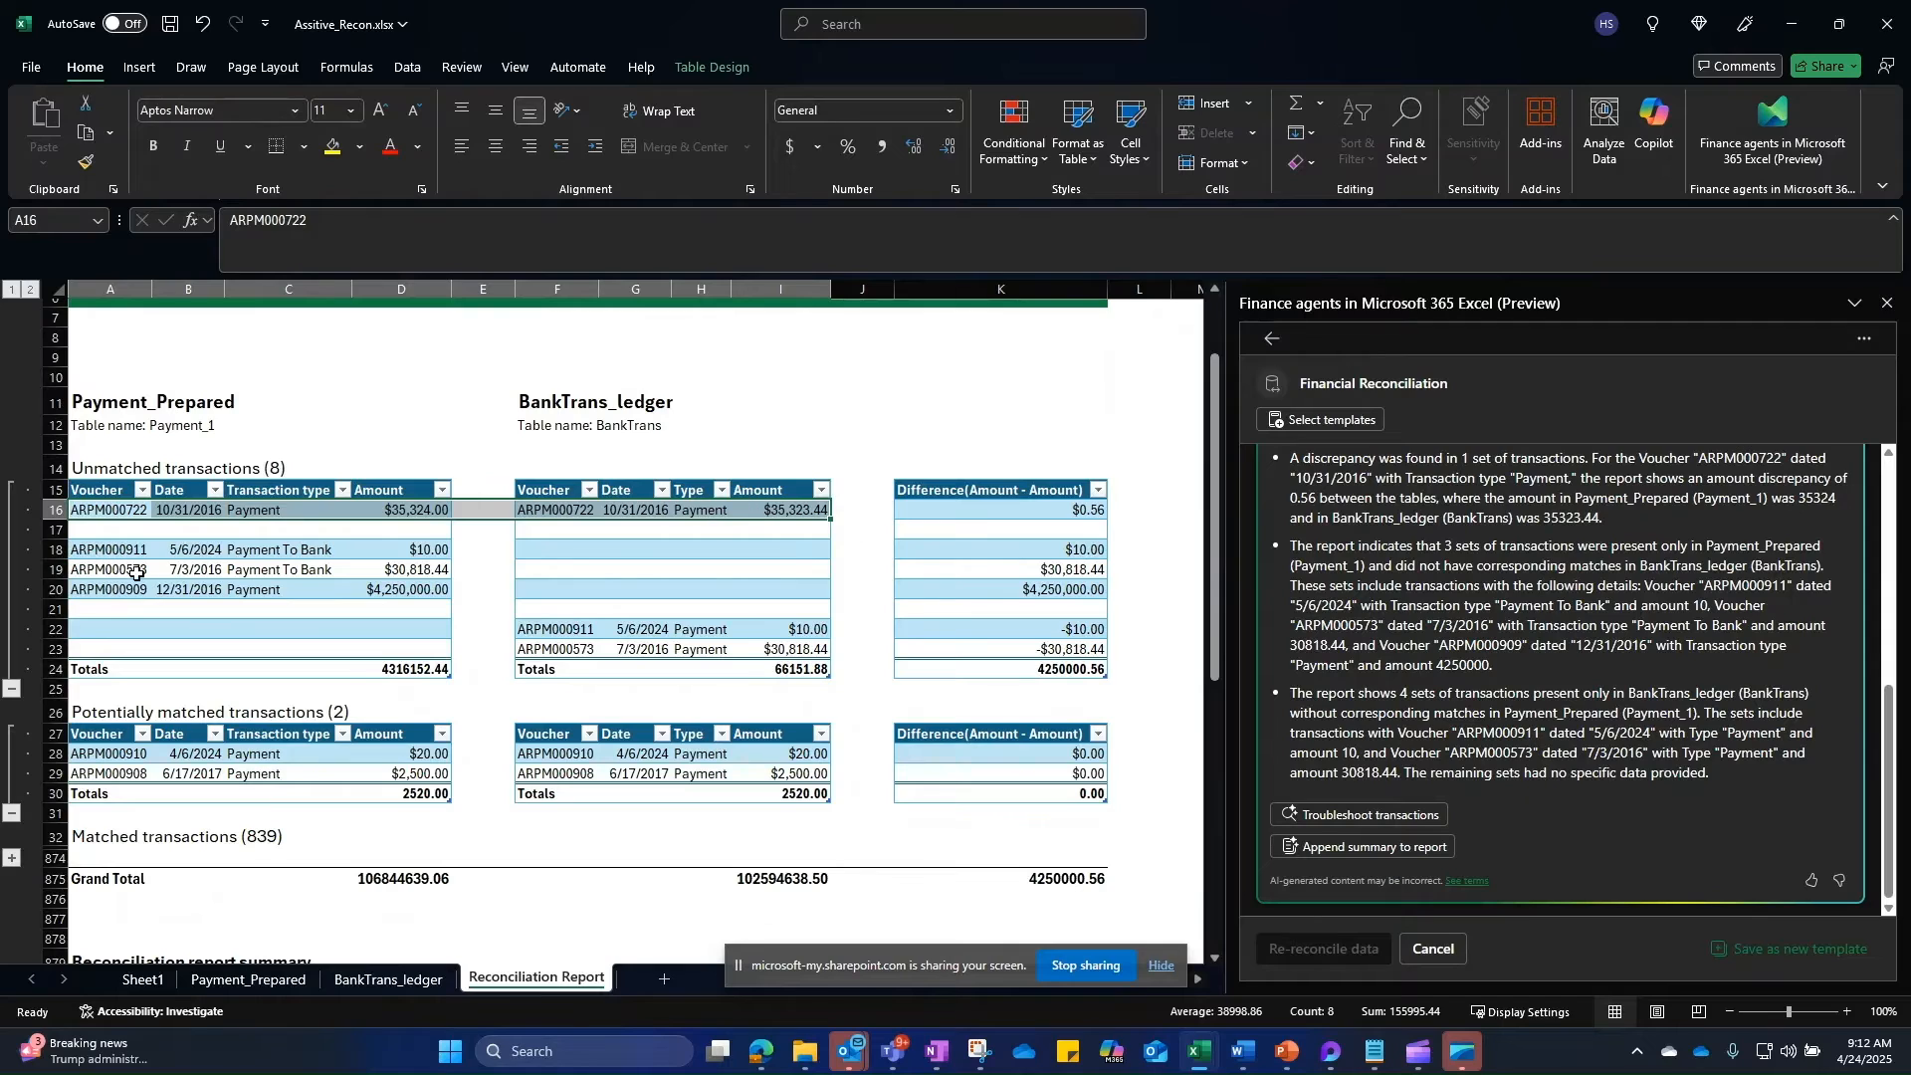
{"action": "left_click", "coordinate": [108, 510]}
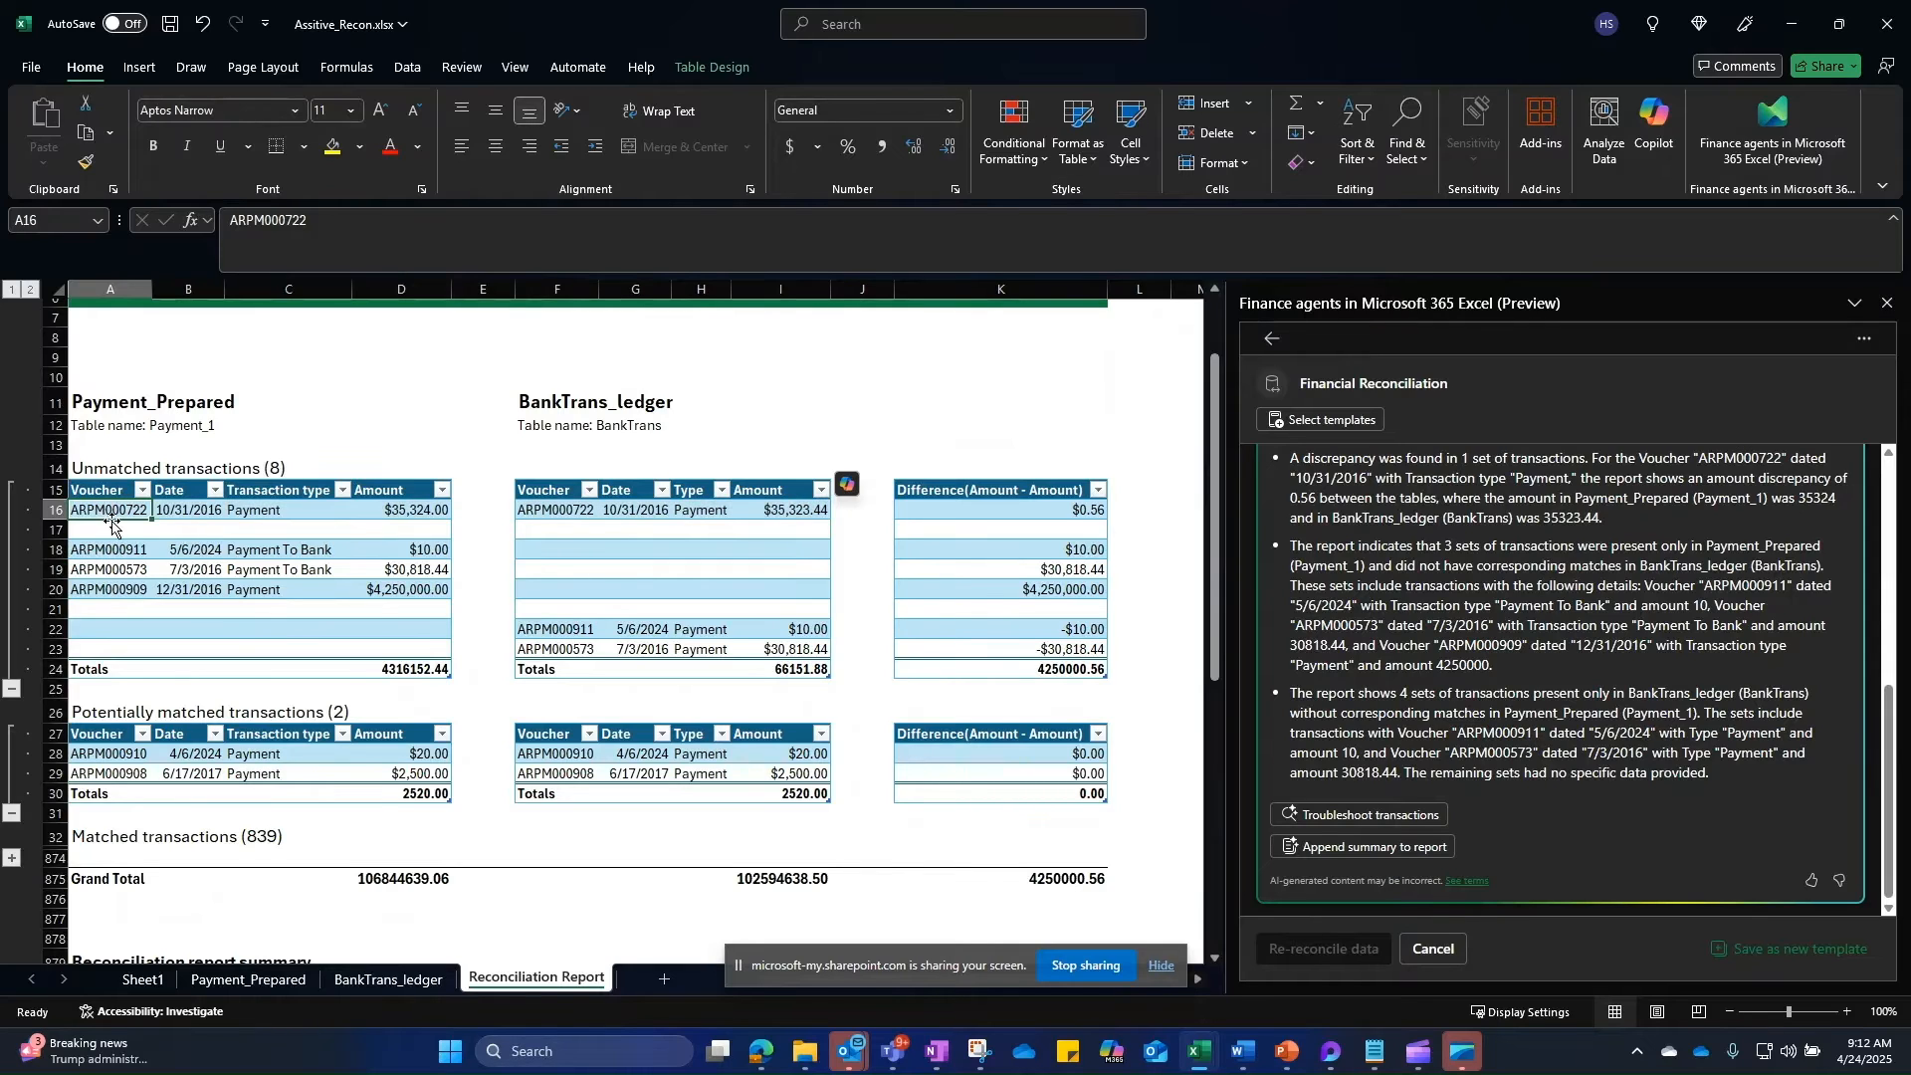
{"action": "left_click_drag", "start_coordinate": [148, 511], "coordinate": [725, 509]}
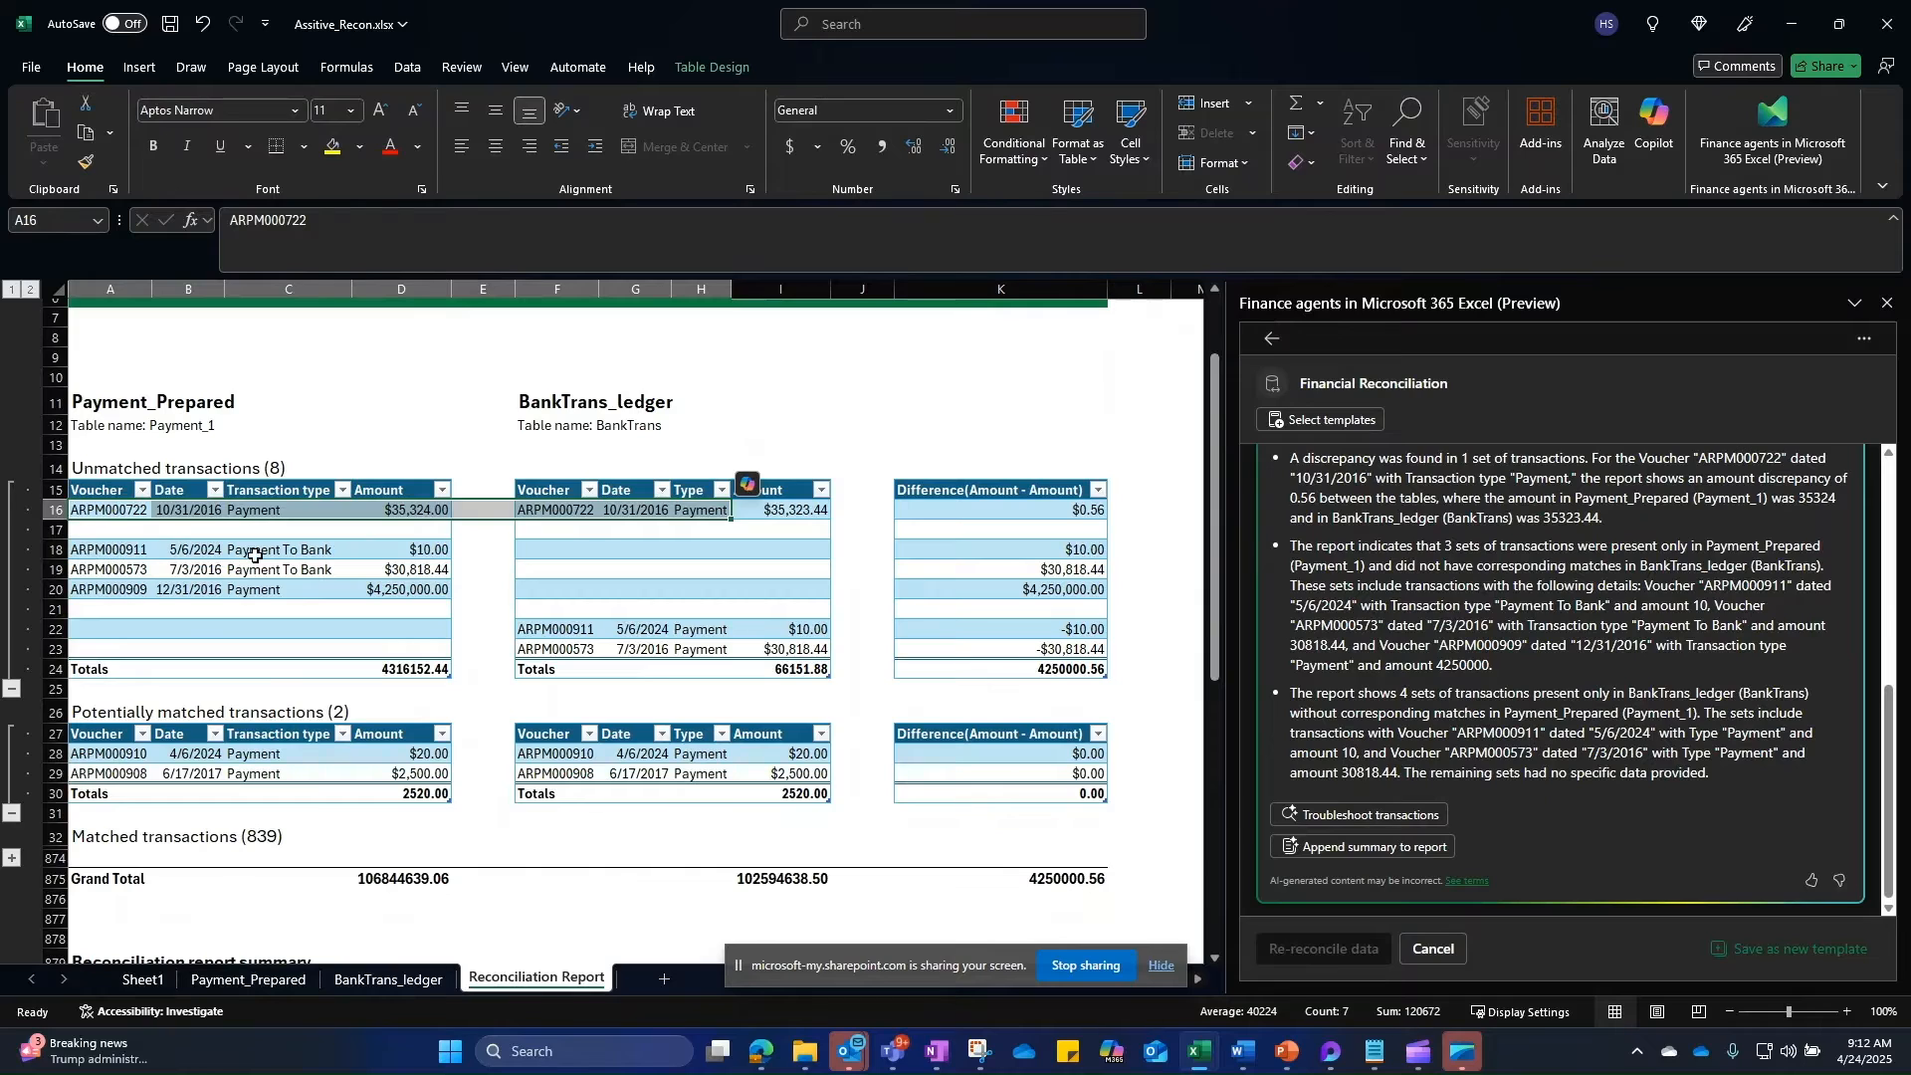
Step: Select the unmatched Payment To Bank rows from both tables and show the Keys mappings
{"action": "left_click_drag", "start_coordinate": [101, 549], "coordinate": [420, 566]}
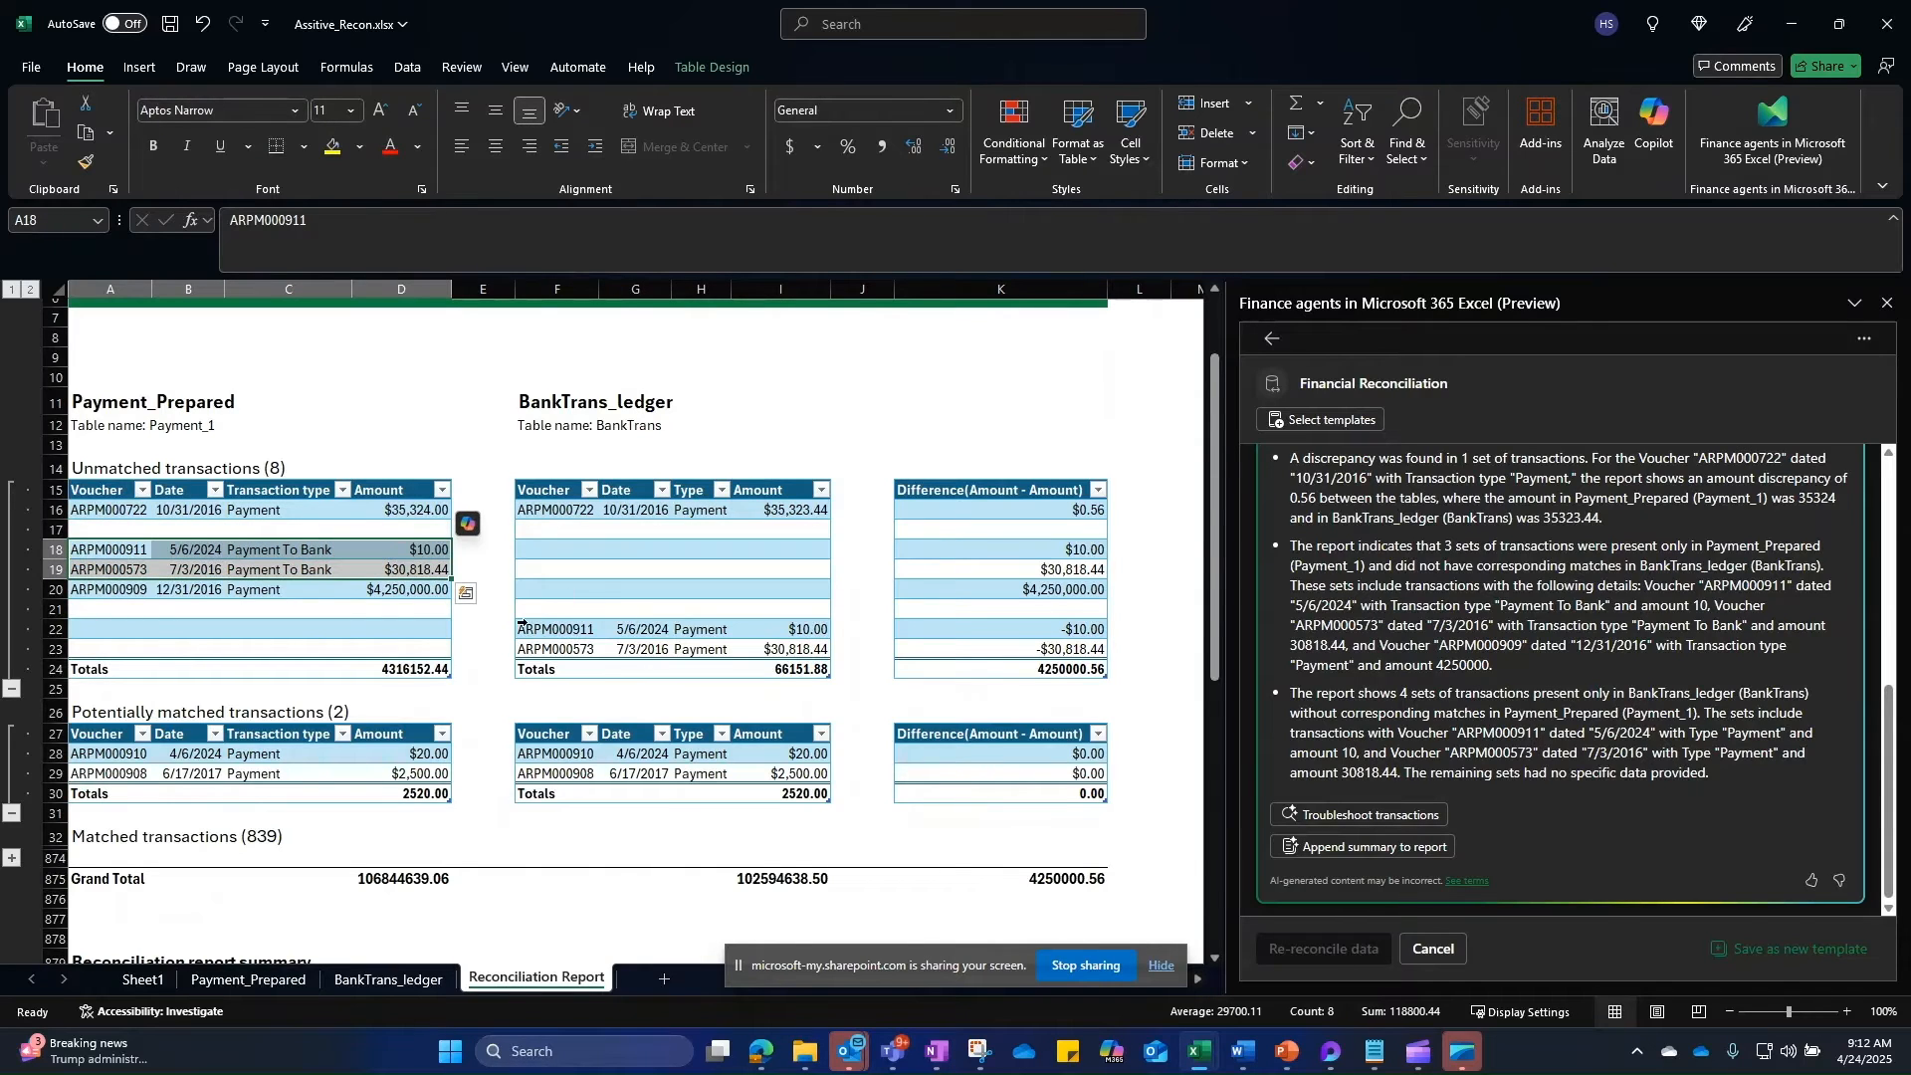
{"action": "left_click_drag", "start_coordinate": [547, 622], "coordinate": [808, 651]}
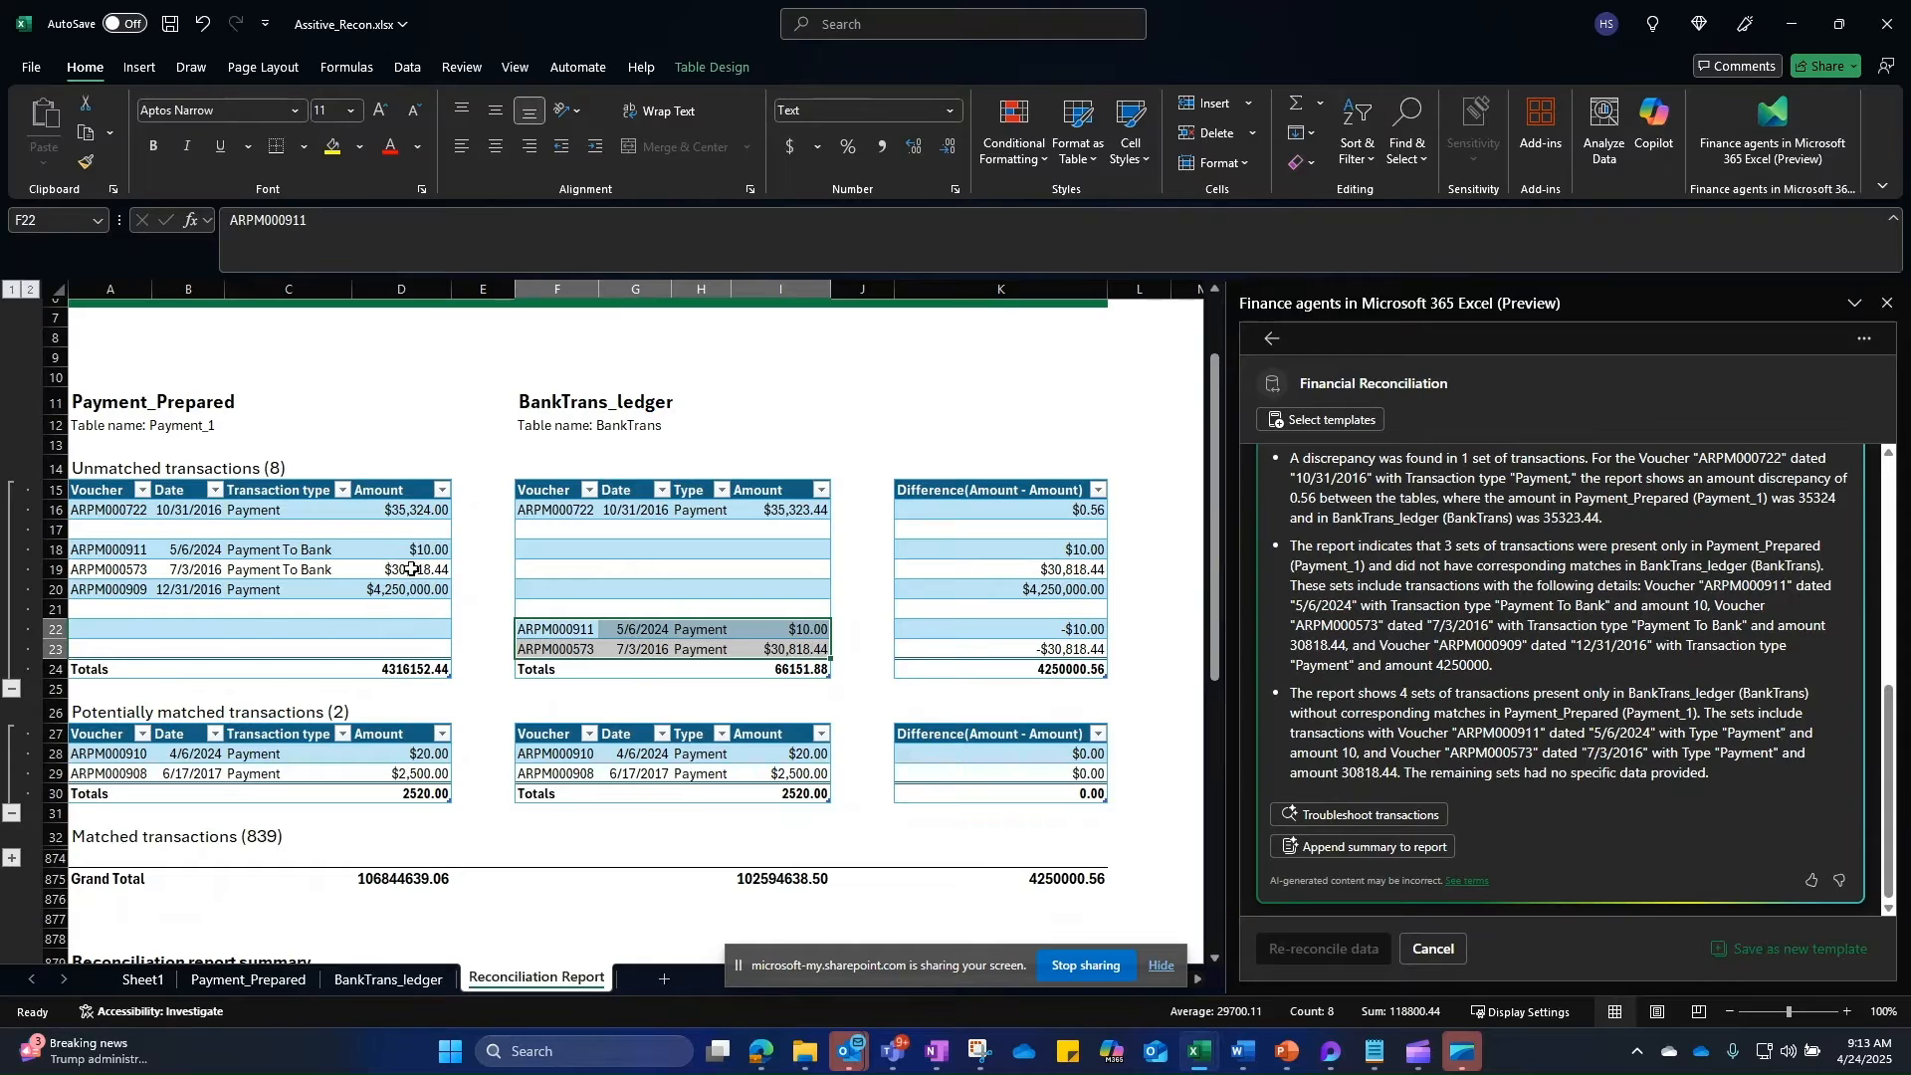
{"action": "left_click_drag", "start_coordinate": [292, 549], "coordinate": [288, 569]}
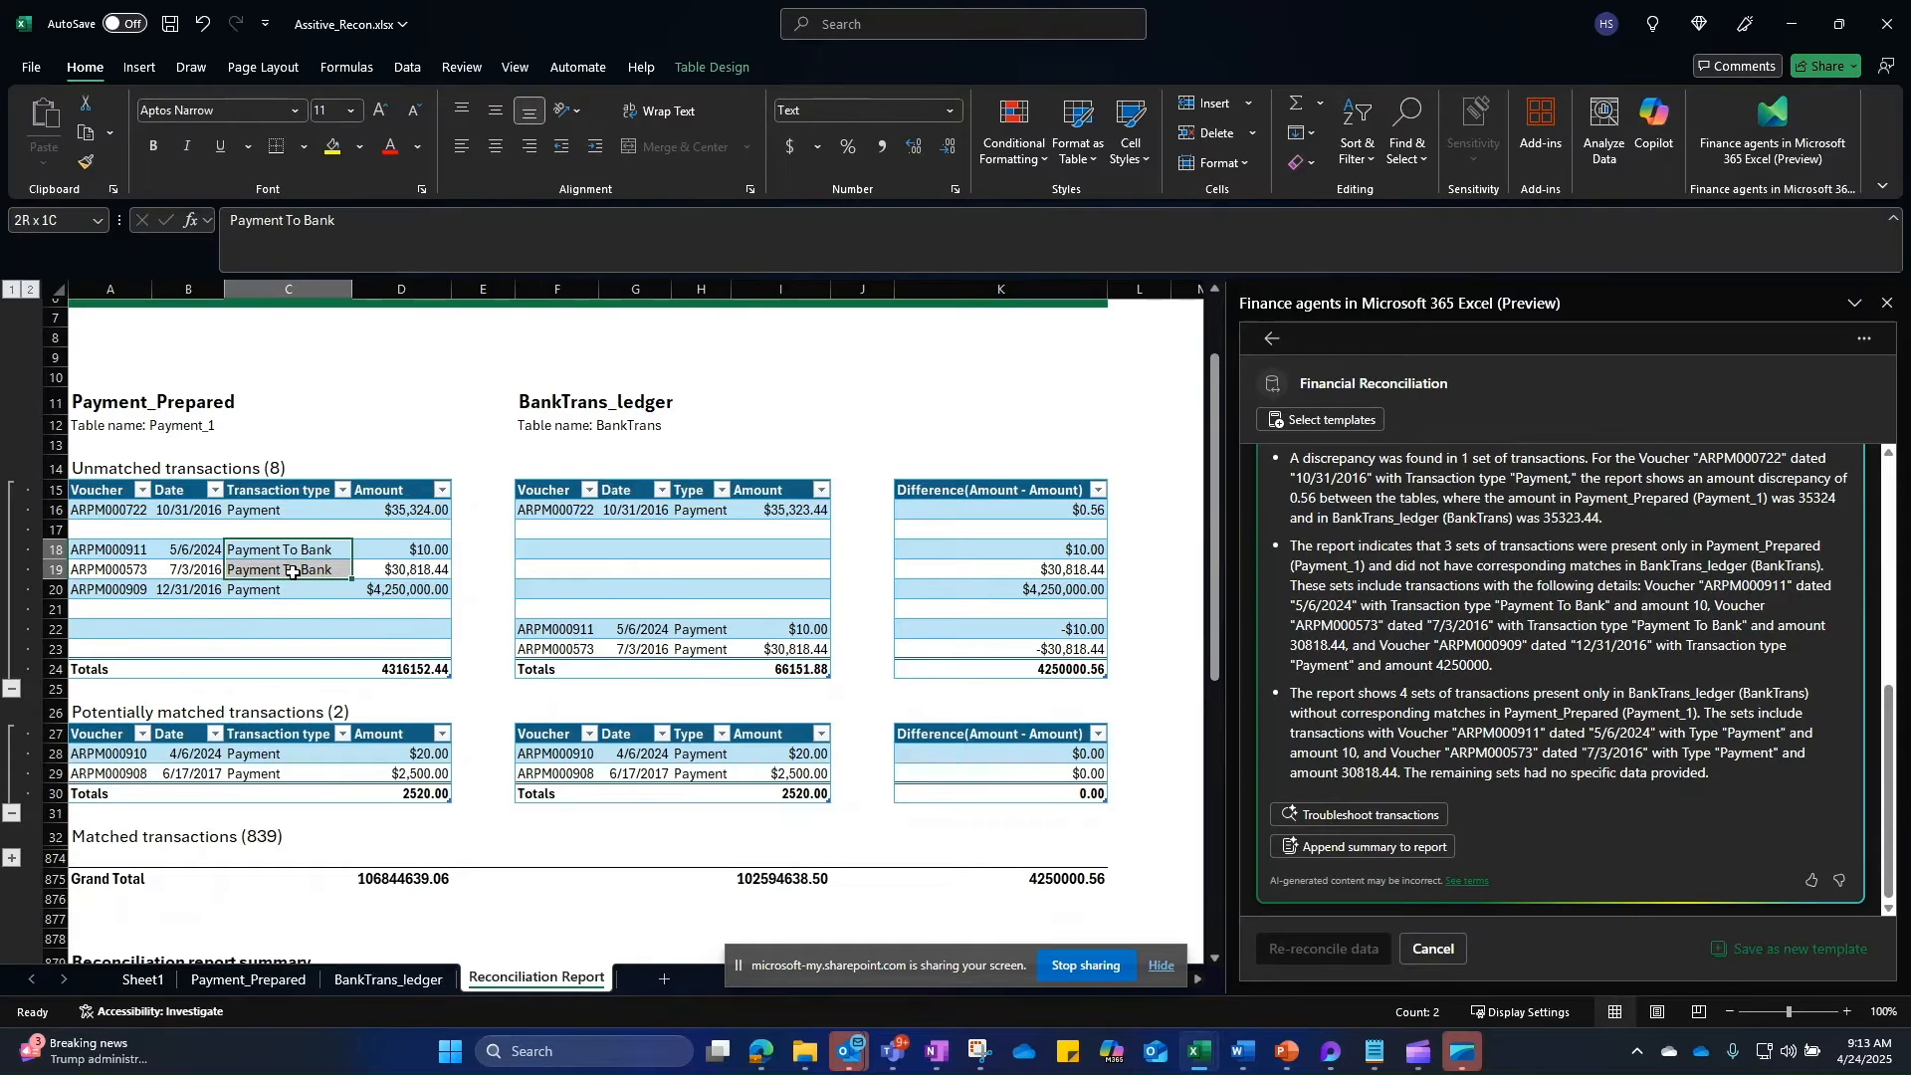
{"action": "scroll", "coordinate": [1557, 564], "scroll_direction": "up", "scroll_amount": 10}
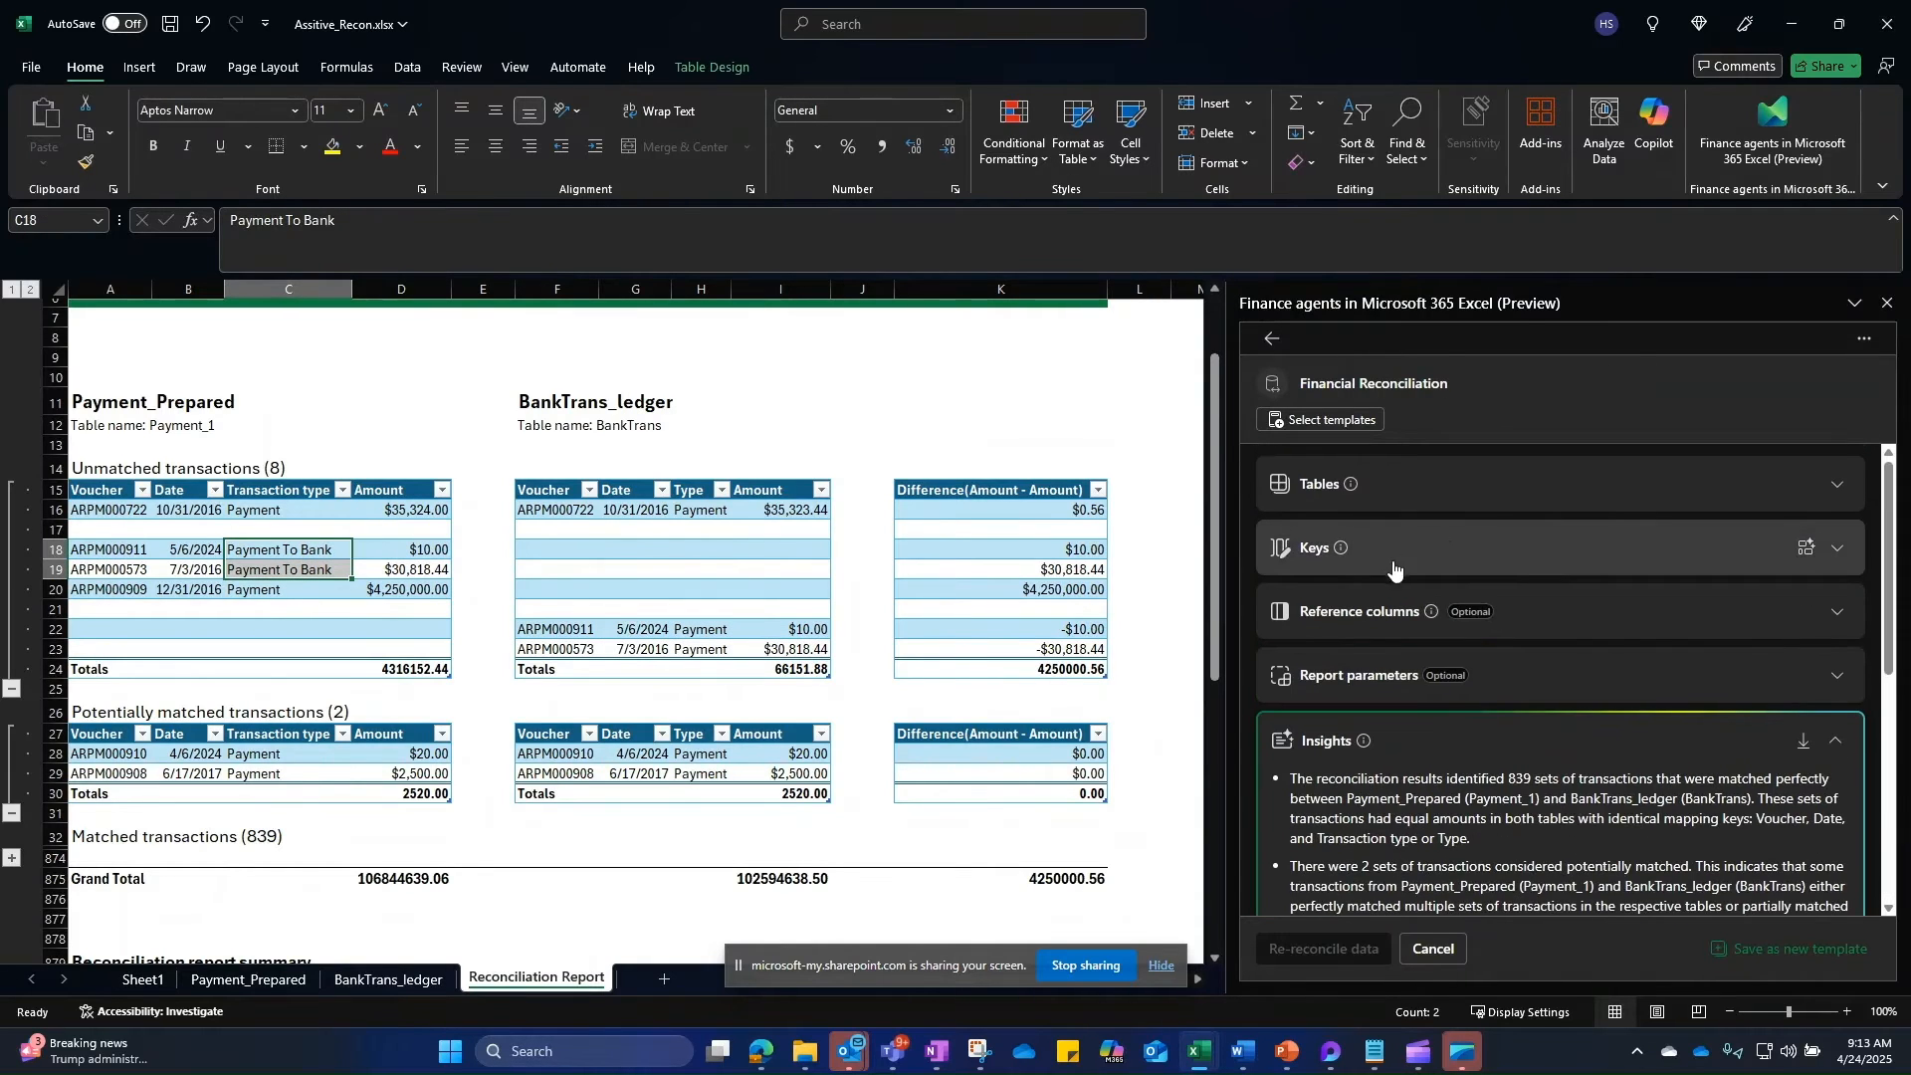
{"action": "left_click", "coordinate": [1448, 547]}
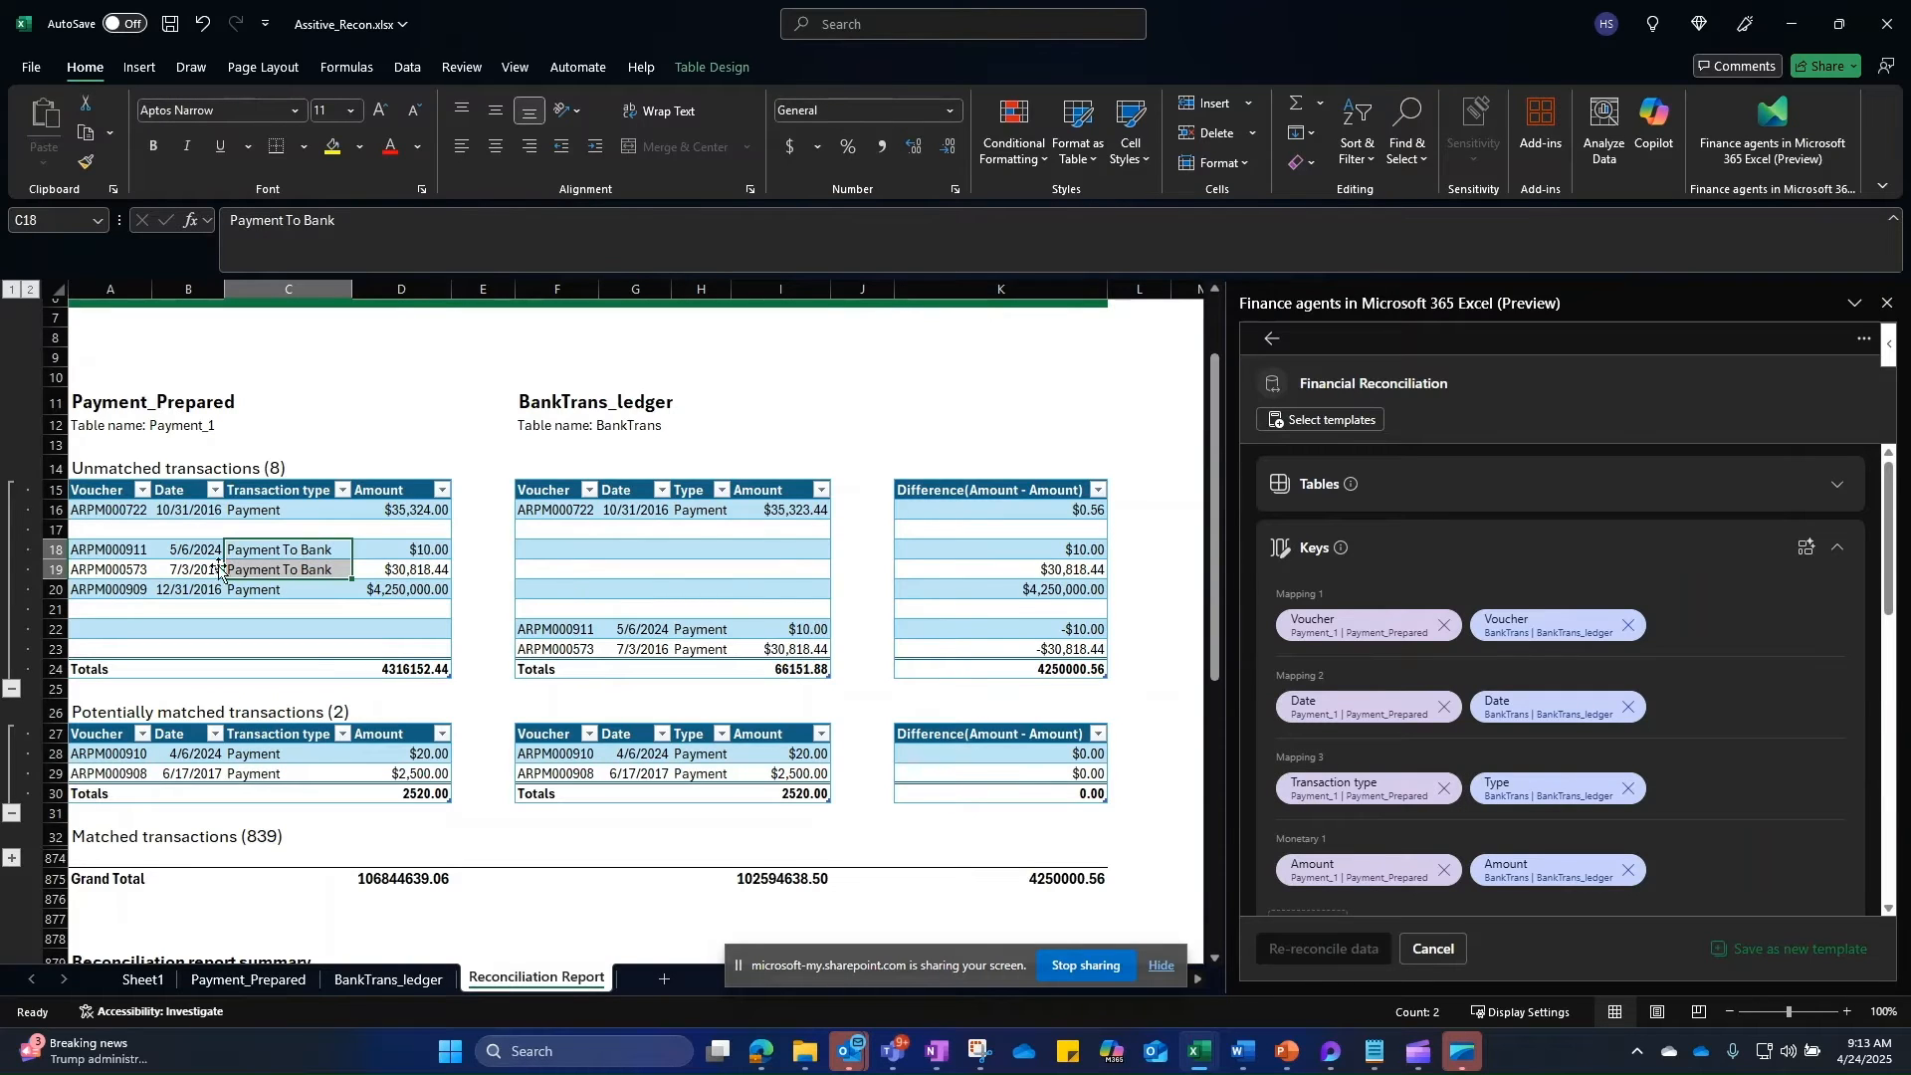
{"action": "left_click", "coordinate": [79, 589]}
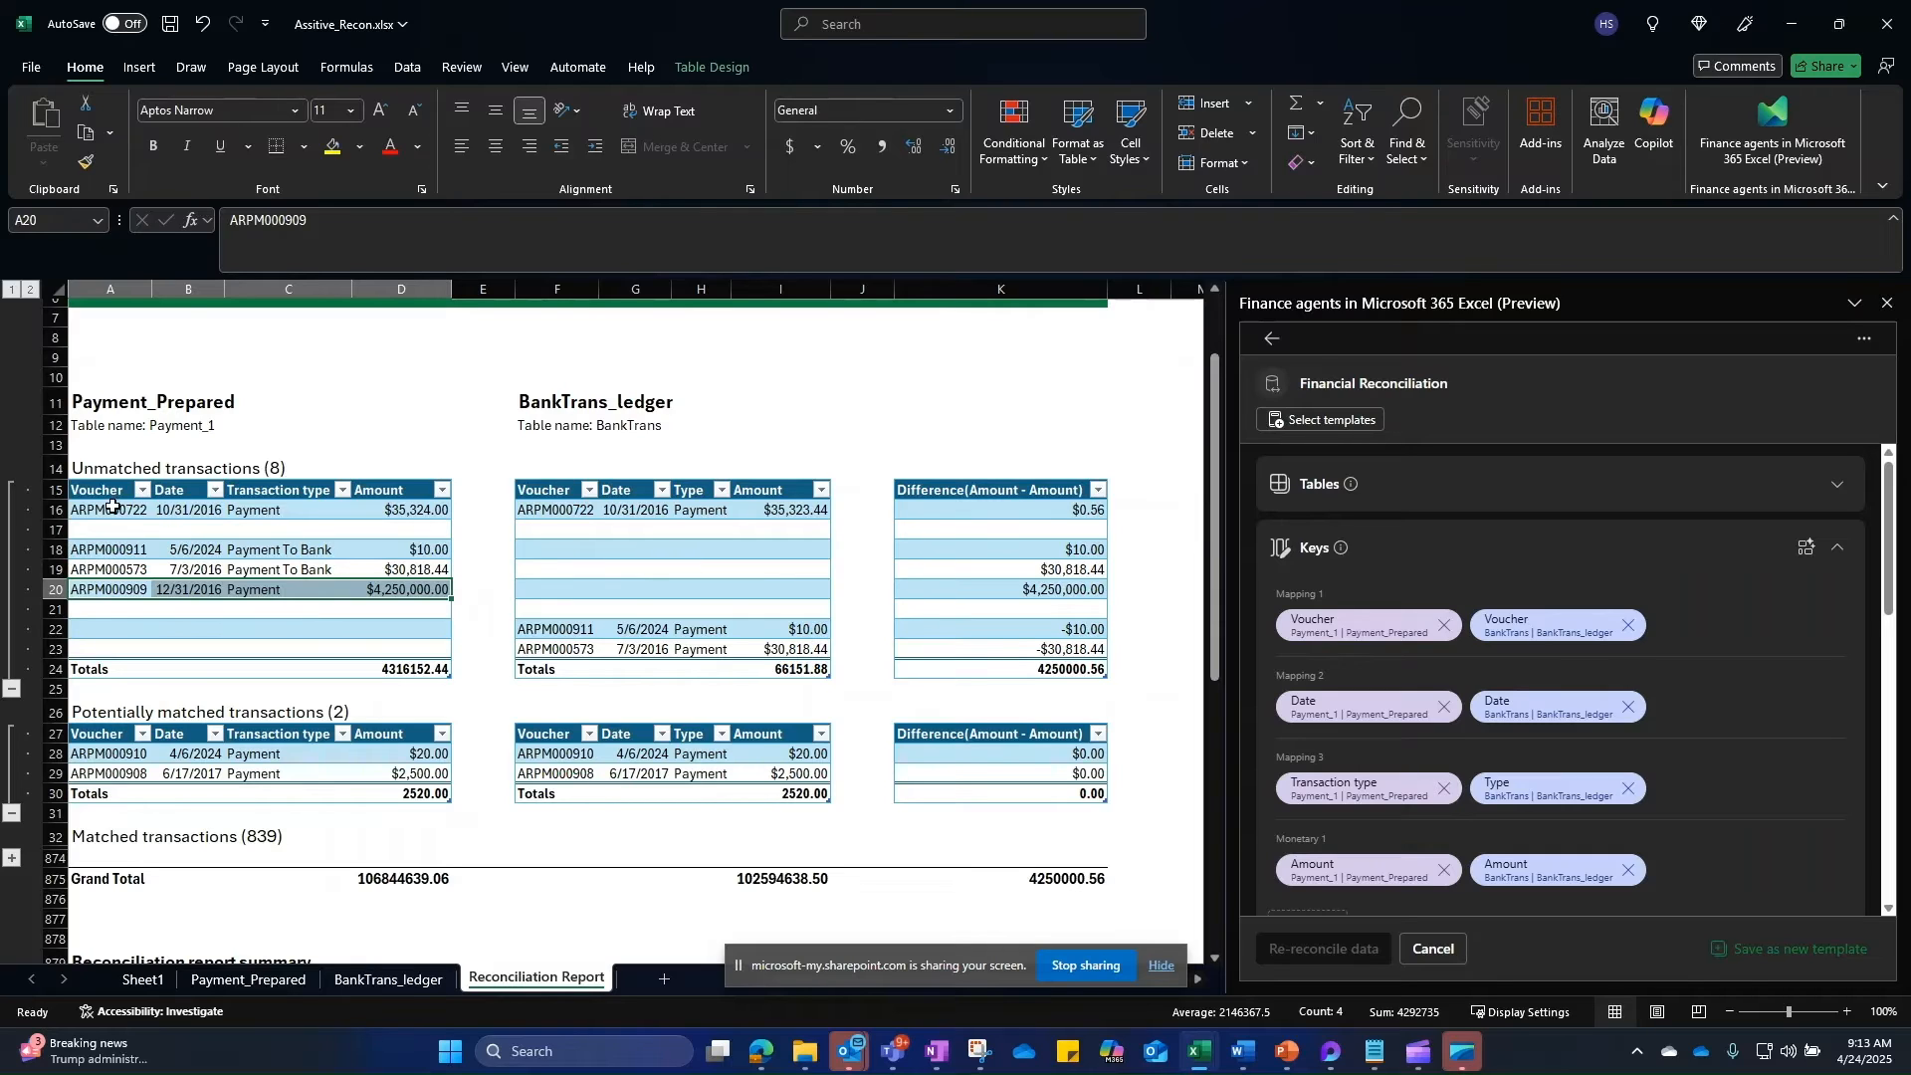
{"action": "left_click_drag", "start_coordinate": [107, 513], "coordinate": [824, 511]}
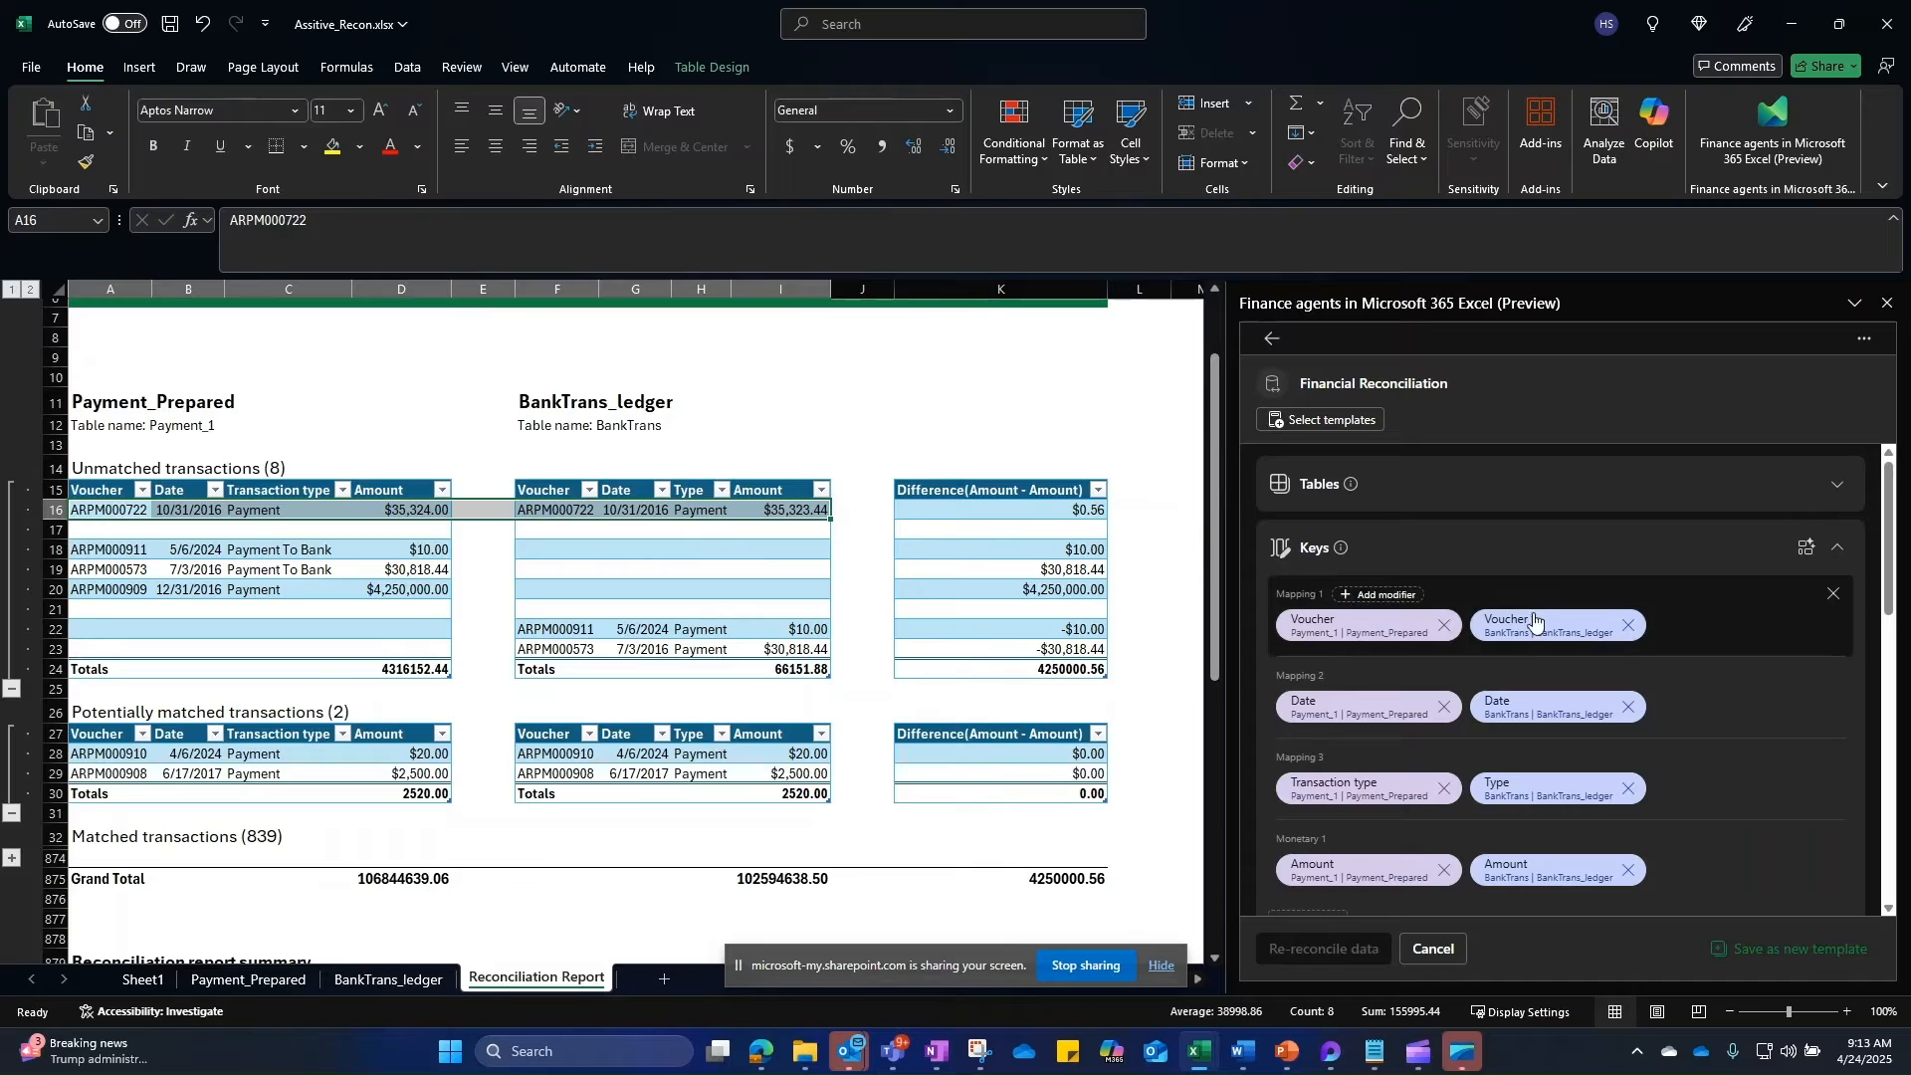
{"action": "scroll", "coordinate": [1453, 742], "scroll_direction": "down", "scroll_amount": 1}
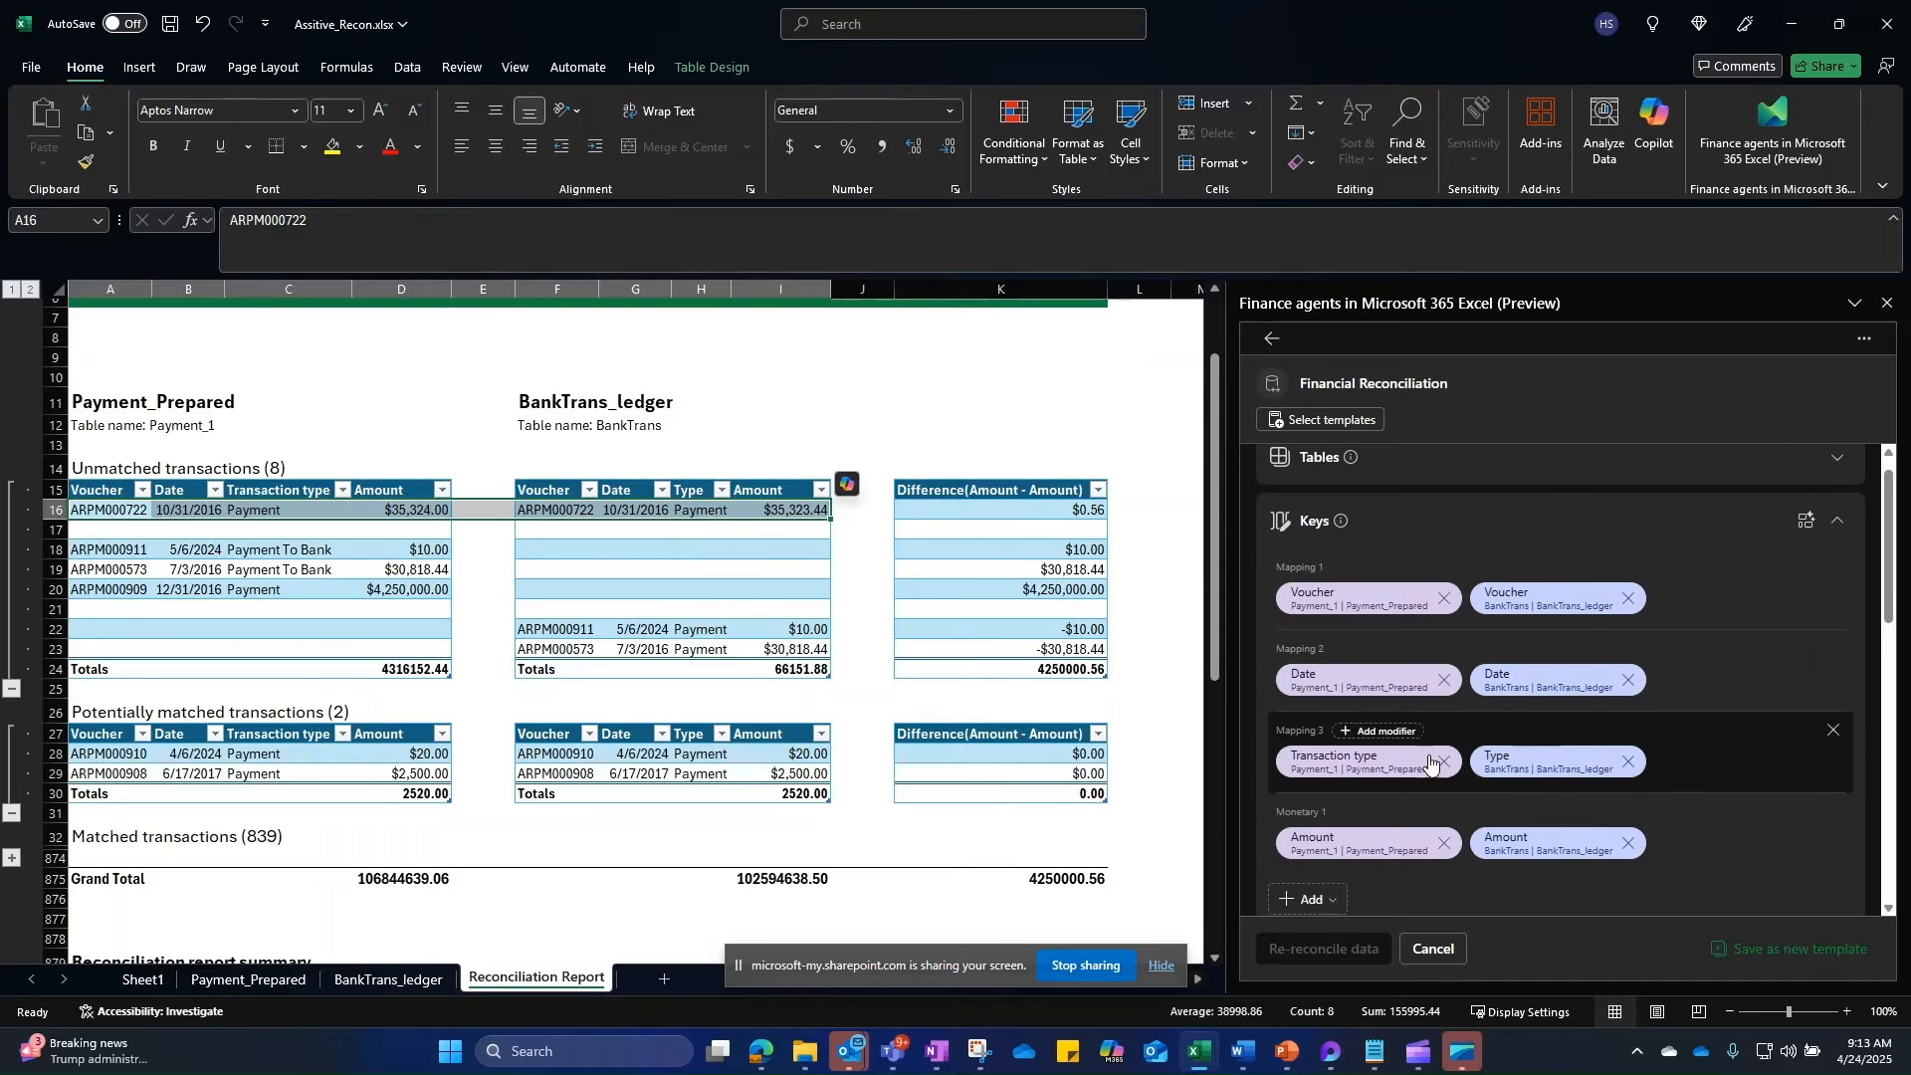
{"action": "scroll", "coordinate": [1423, 761], "scroll_direction": "down", "scroll_amount": 1}
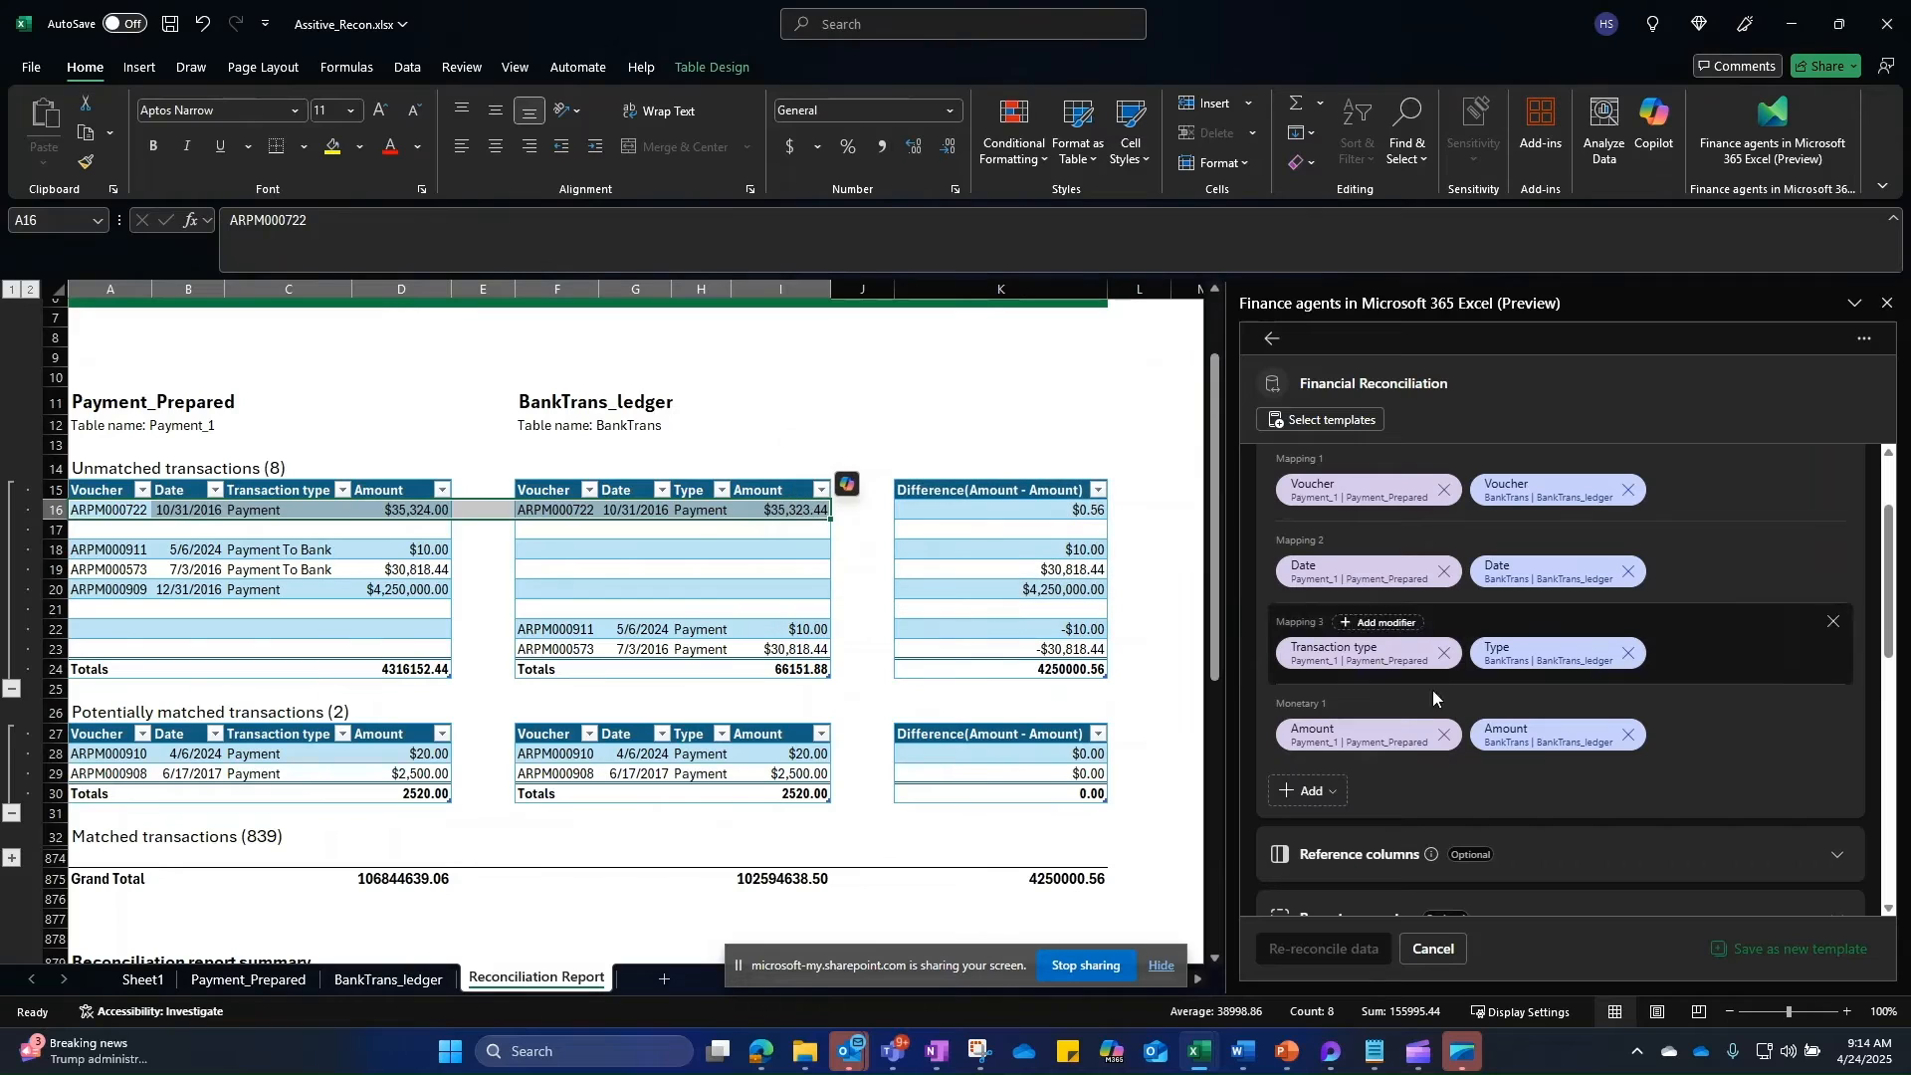
Step: Give the Amount mapping a ±0.6 tolerance modifier
{"action": "left_click", "coordinate": [1385, 705]}
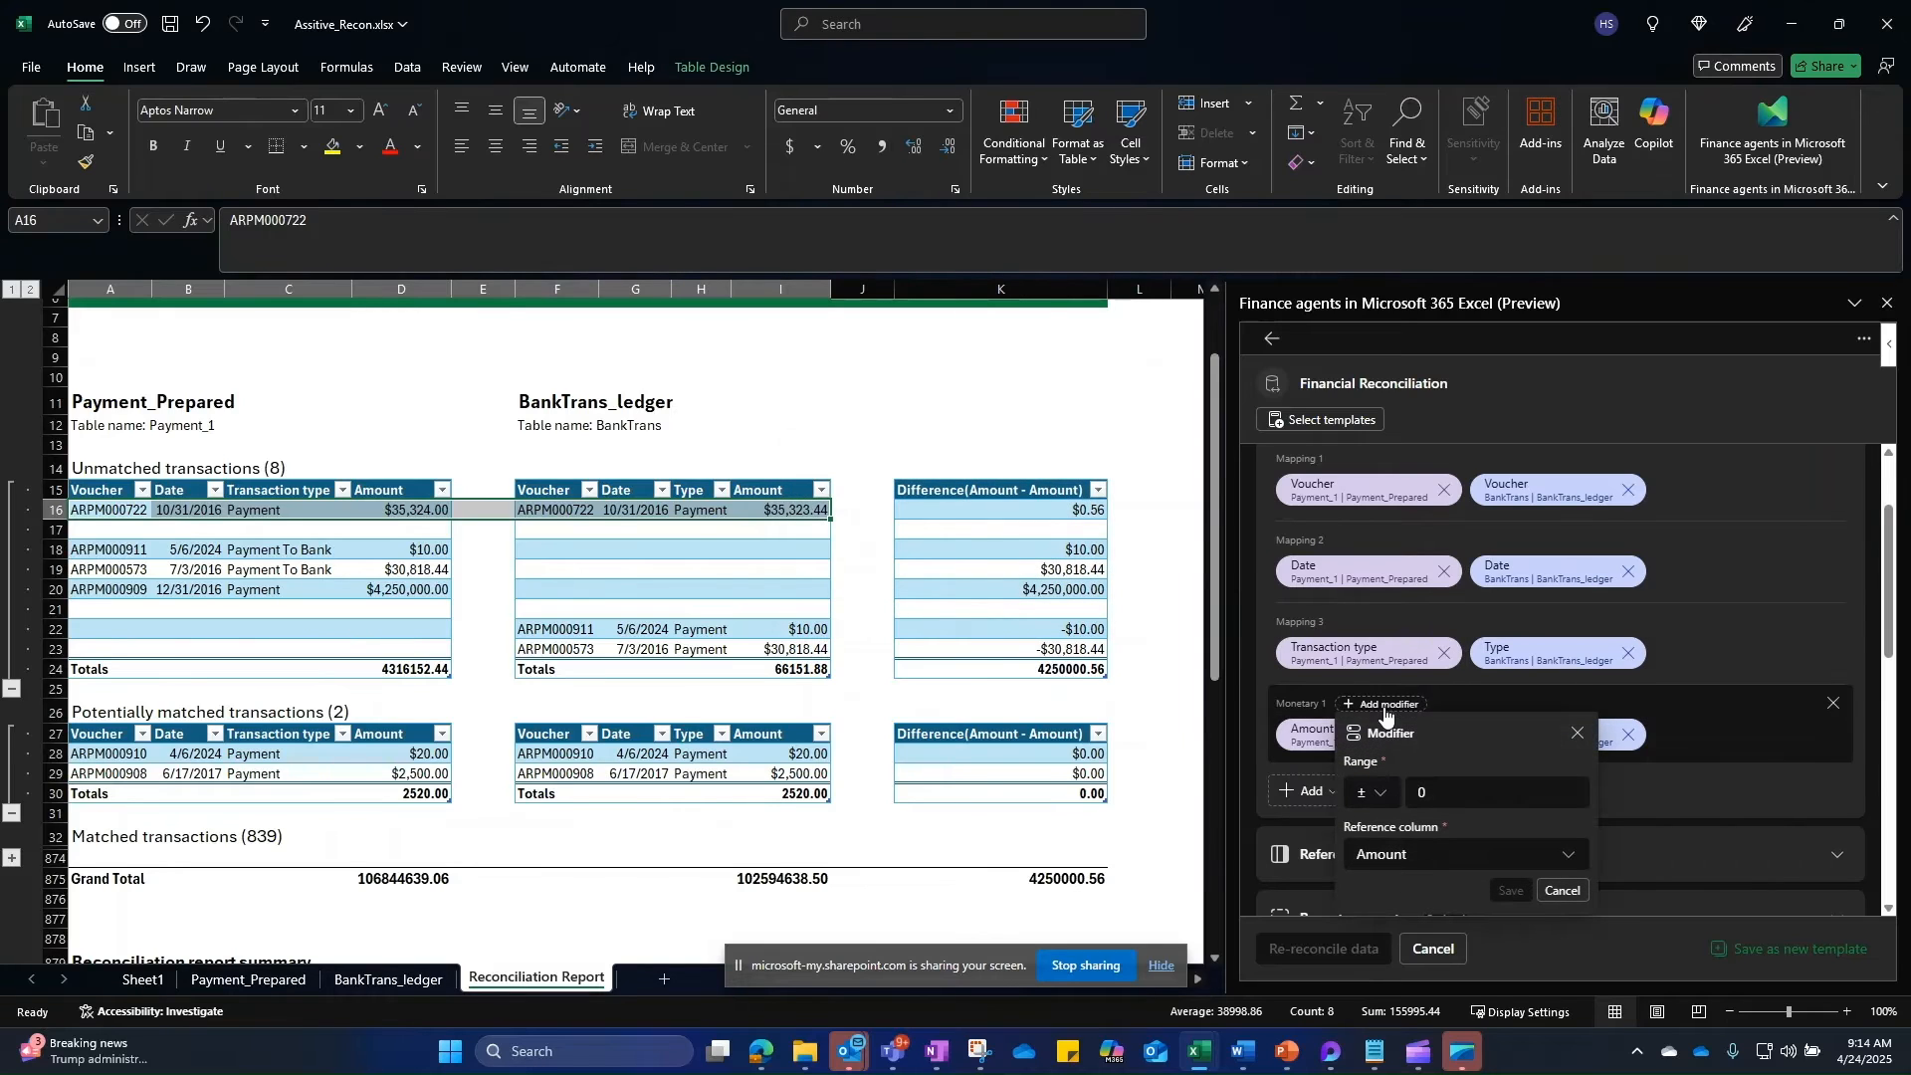
{"action": "left_click_drag", "start_coordinate": [1453, 791], "coordinate": [1412, 791]}
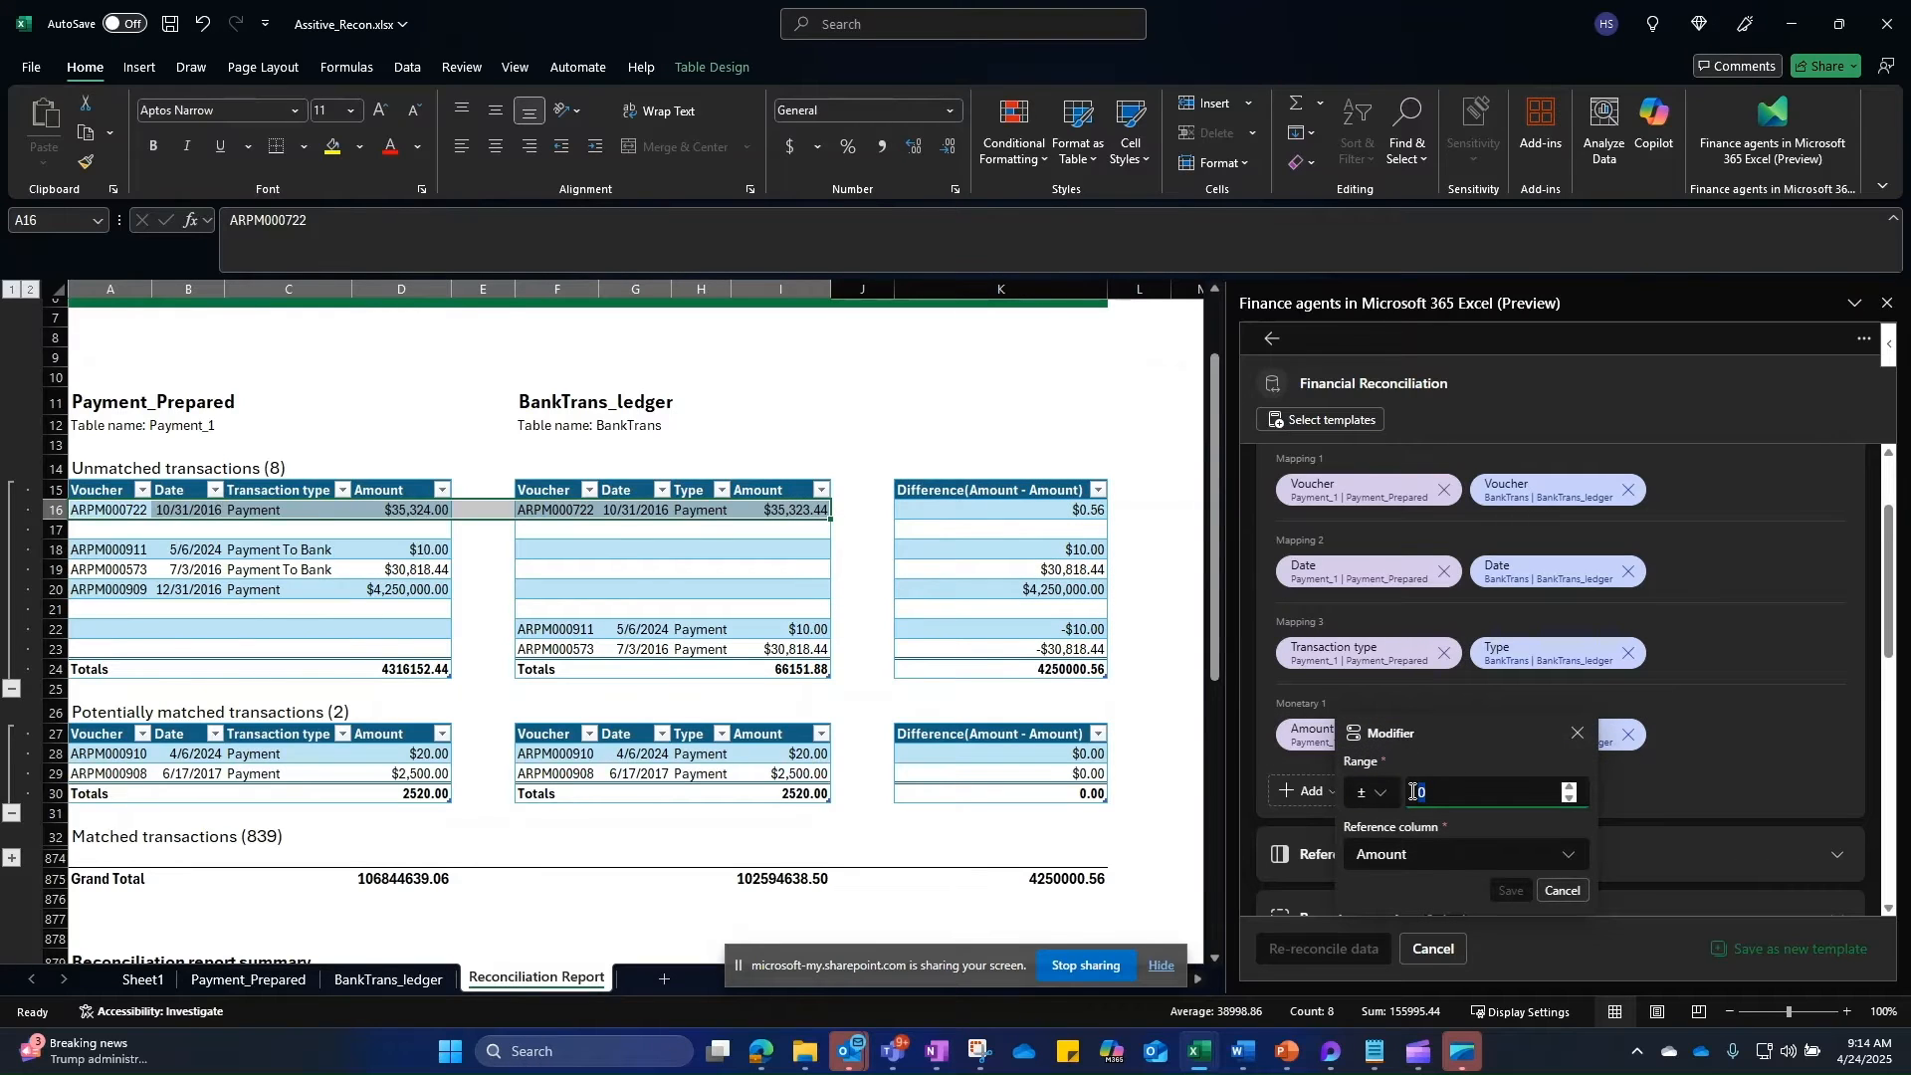
{"action": "type", "text": "0.6"}
{"action": "left_click", "coordinate": [1507, 892]}
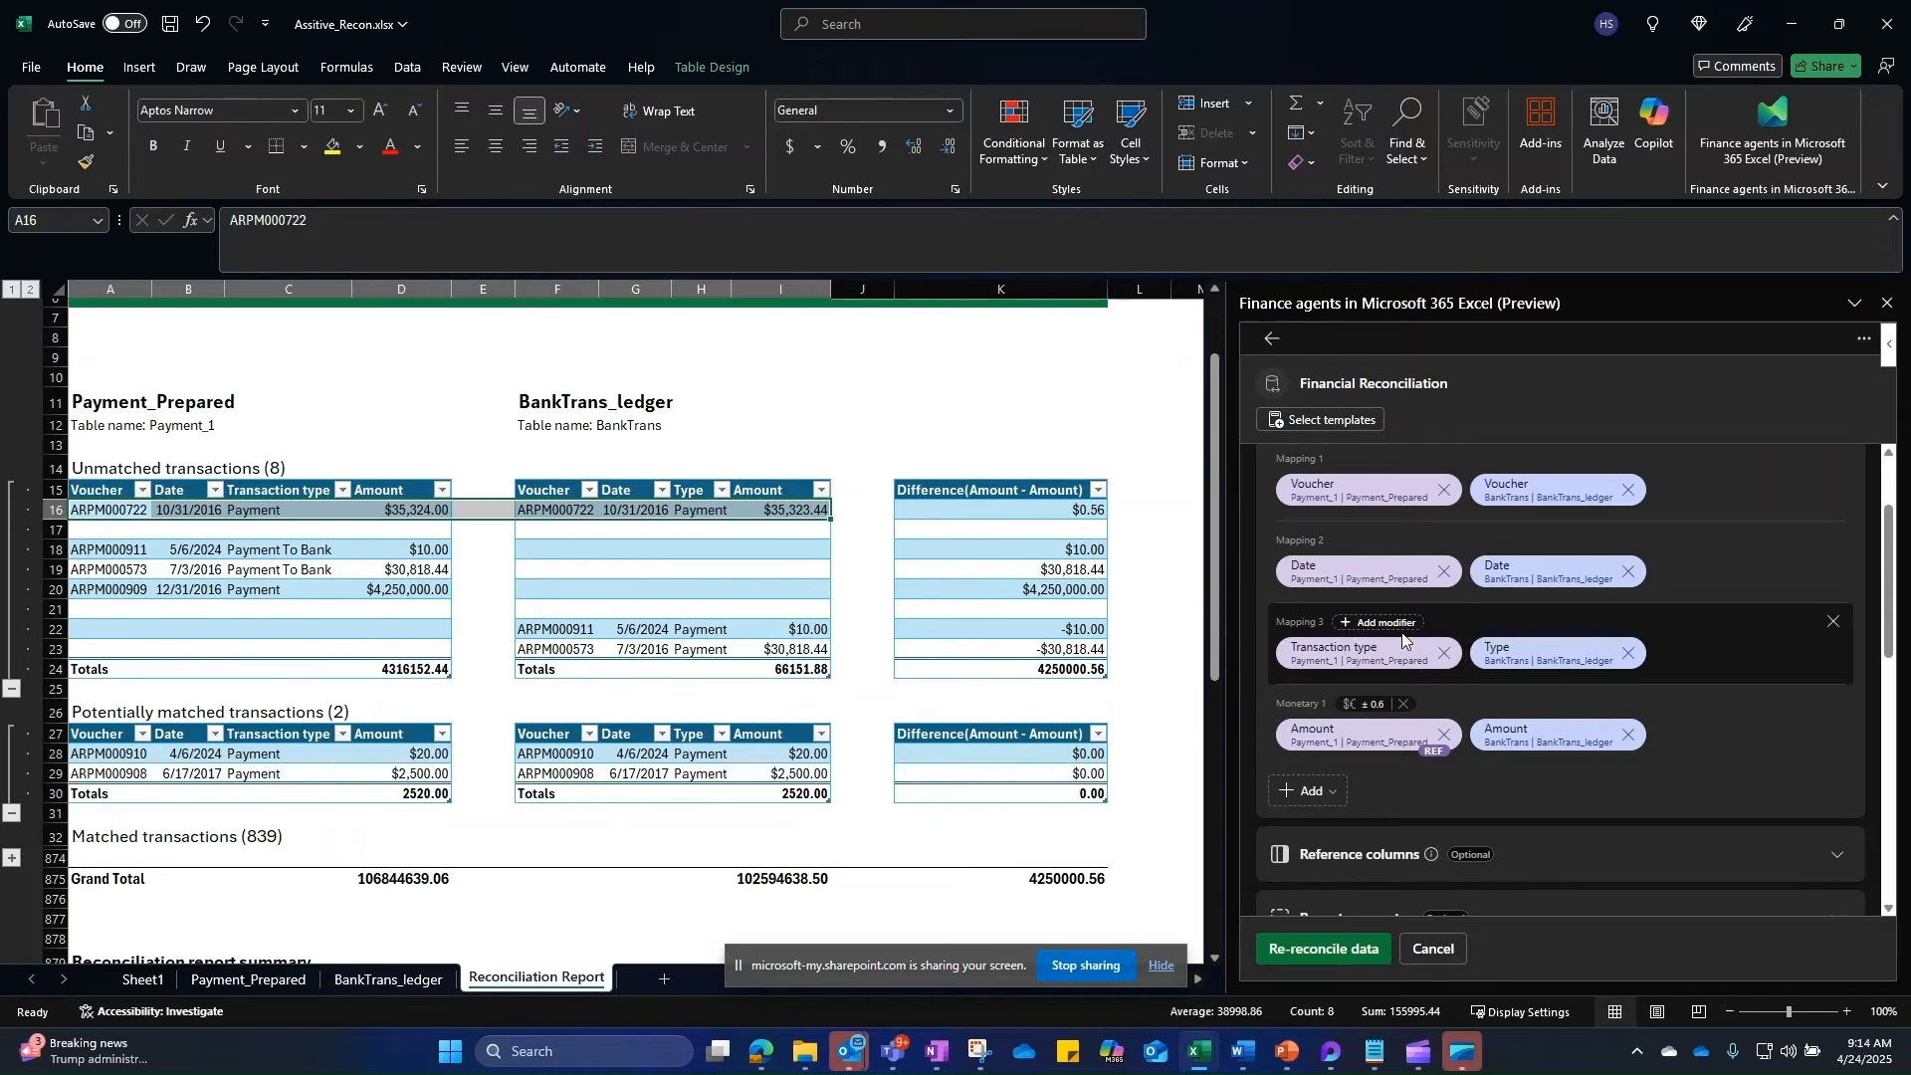
Step: Enable partial matching on the Transaction type↔Type mapping
{"action": "left_click", "coordinate": [1371, 624]}
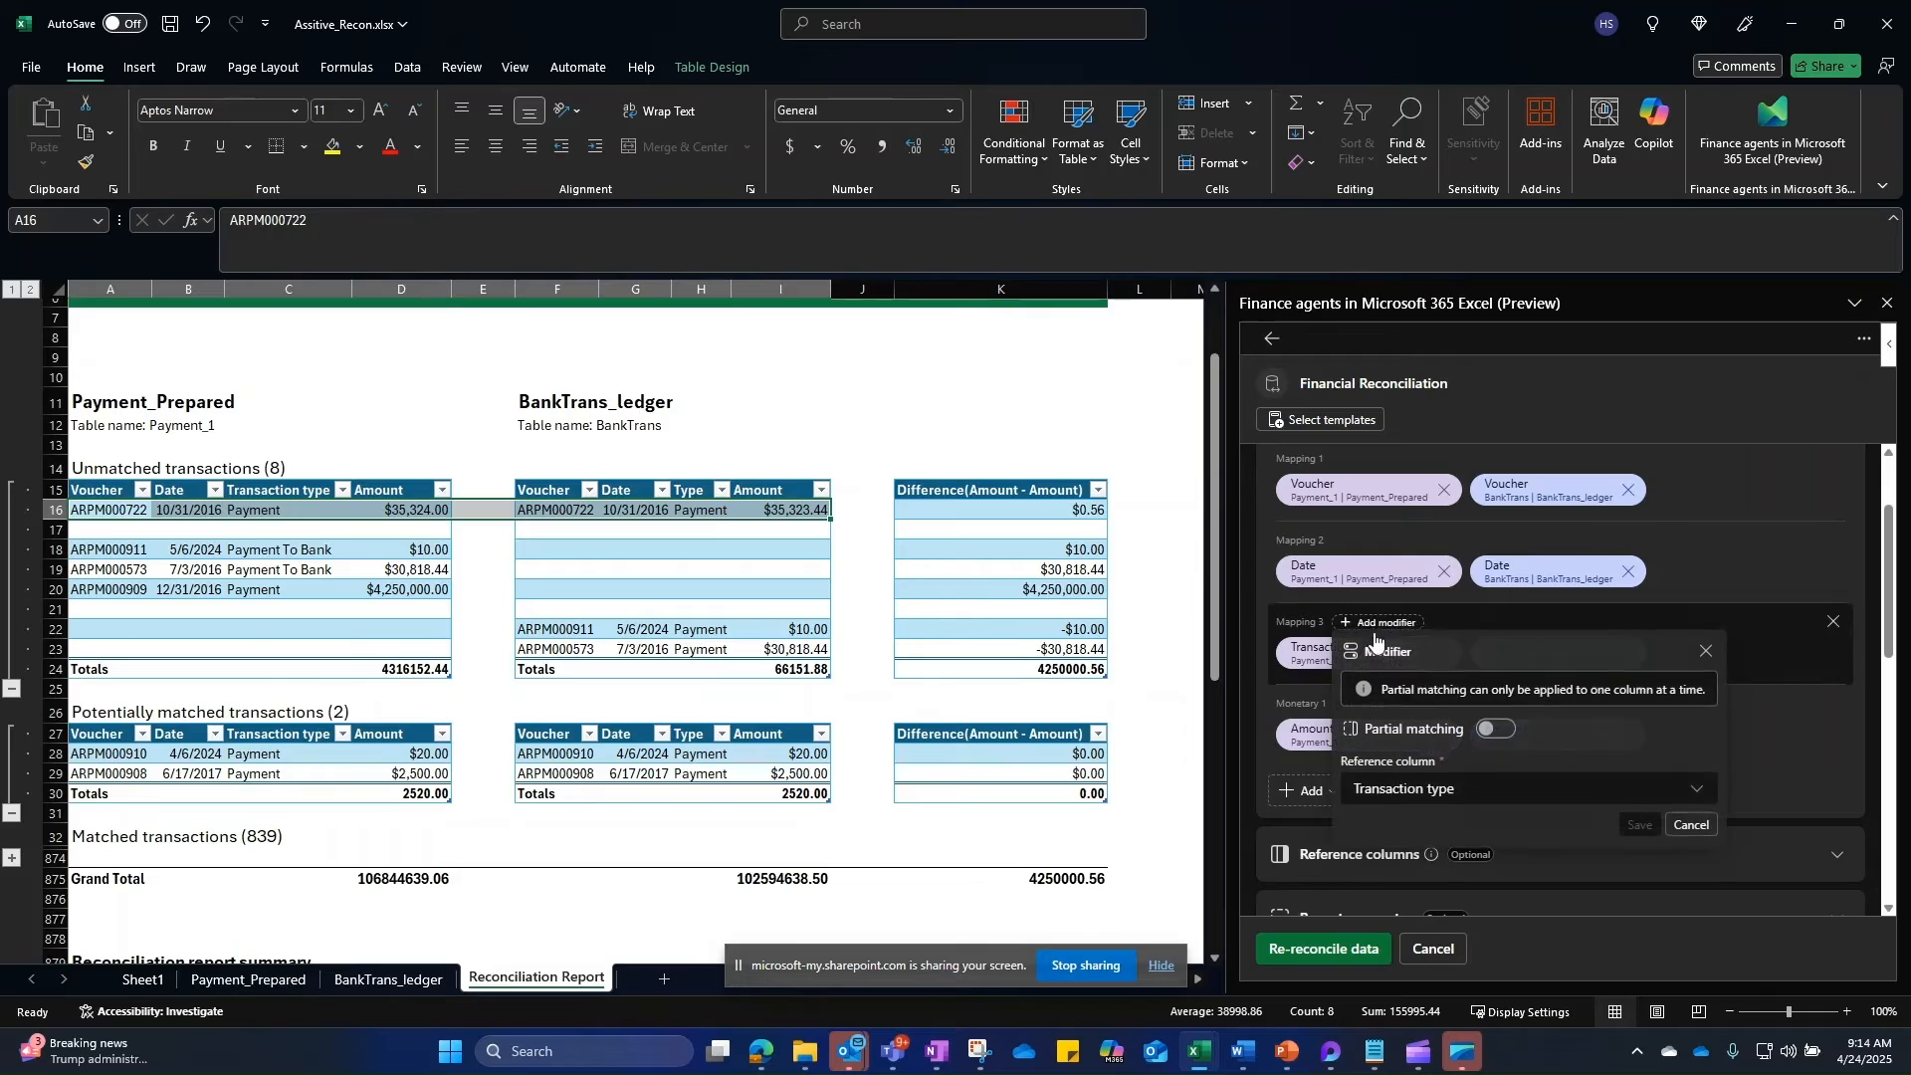
{"action": "left_click", "coordinate": [1492, 732]}
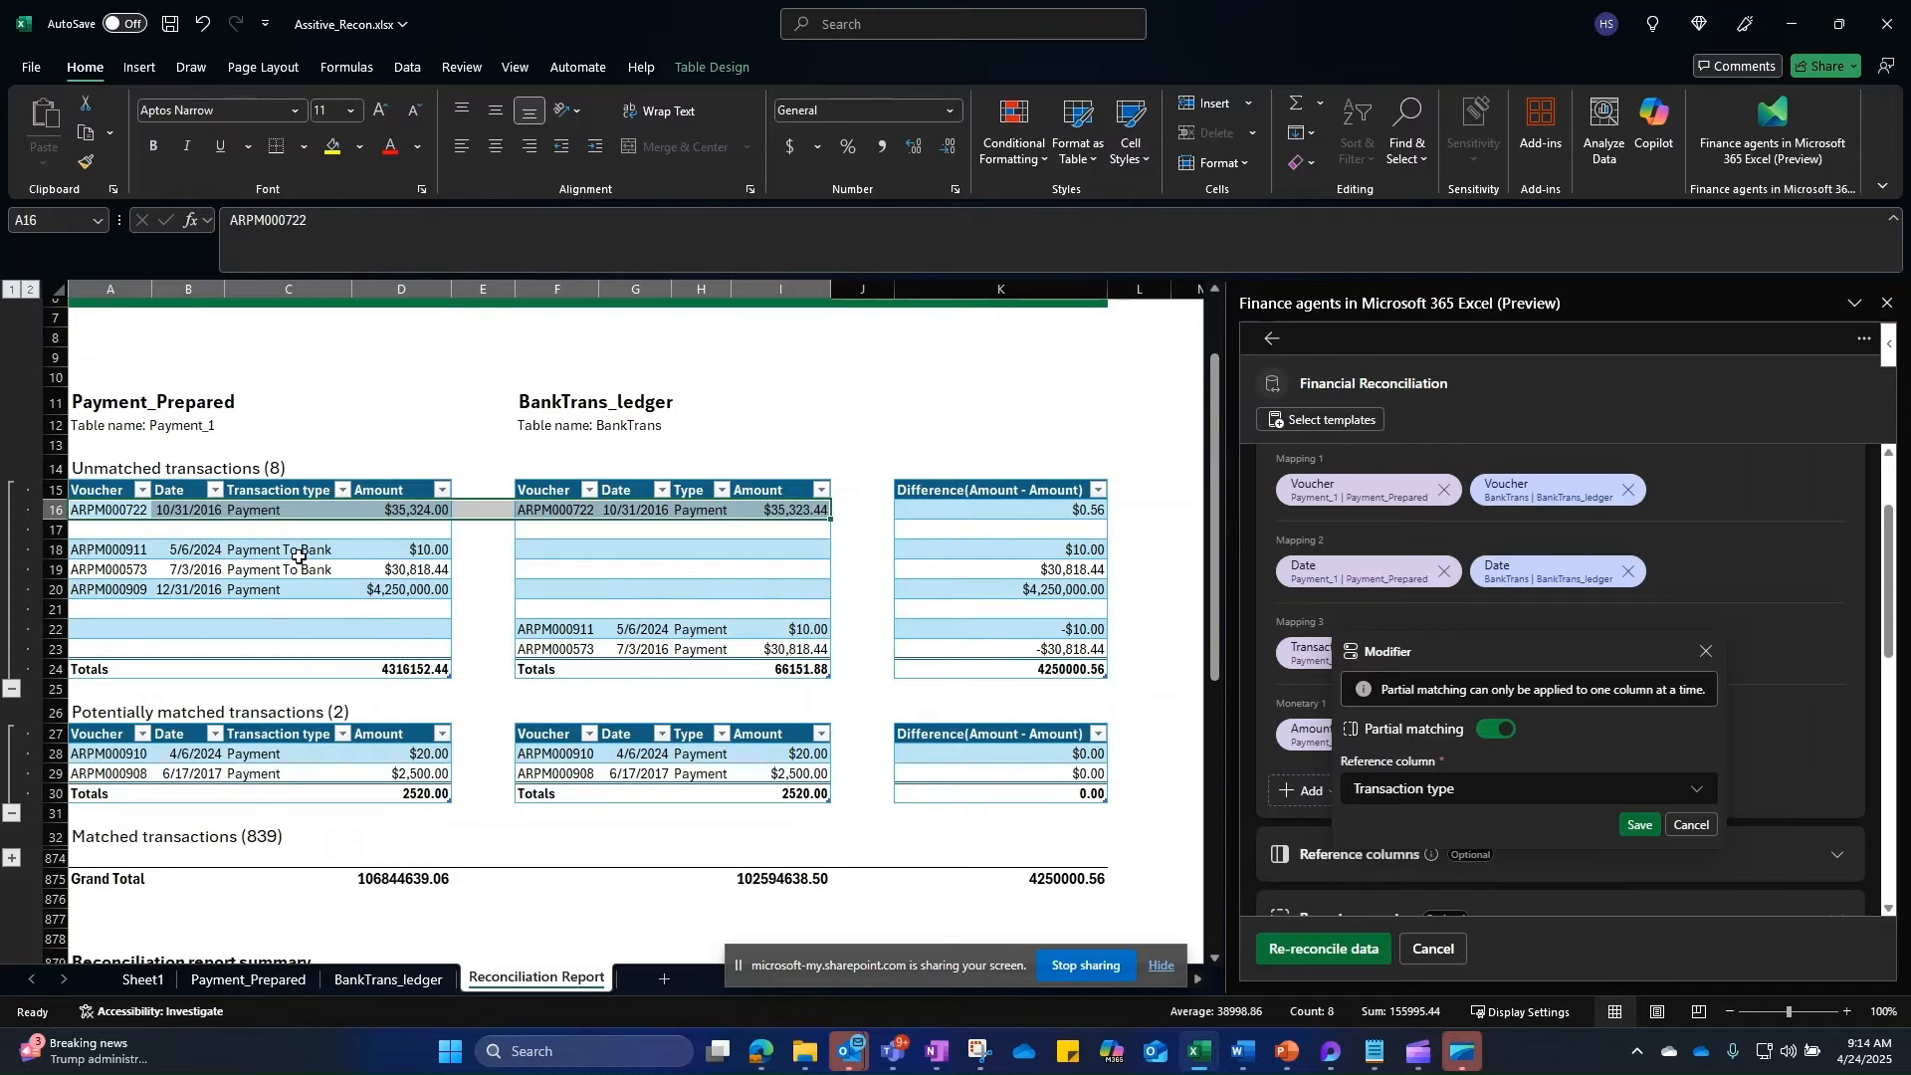
{"action": "left_click", "coordinate": [1637, 826]}
Step: Turn on Detailed report view and expand the Reference columns section
{"action": "scroll", "coordinate": [1794, 658], "scroll_direction": "down", "scroll_amount": 2}
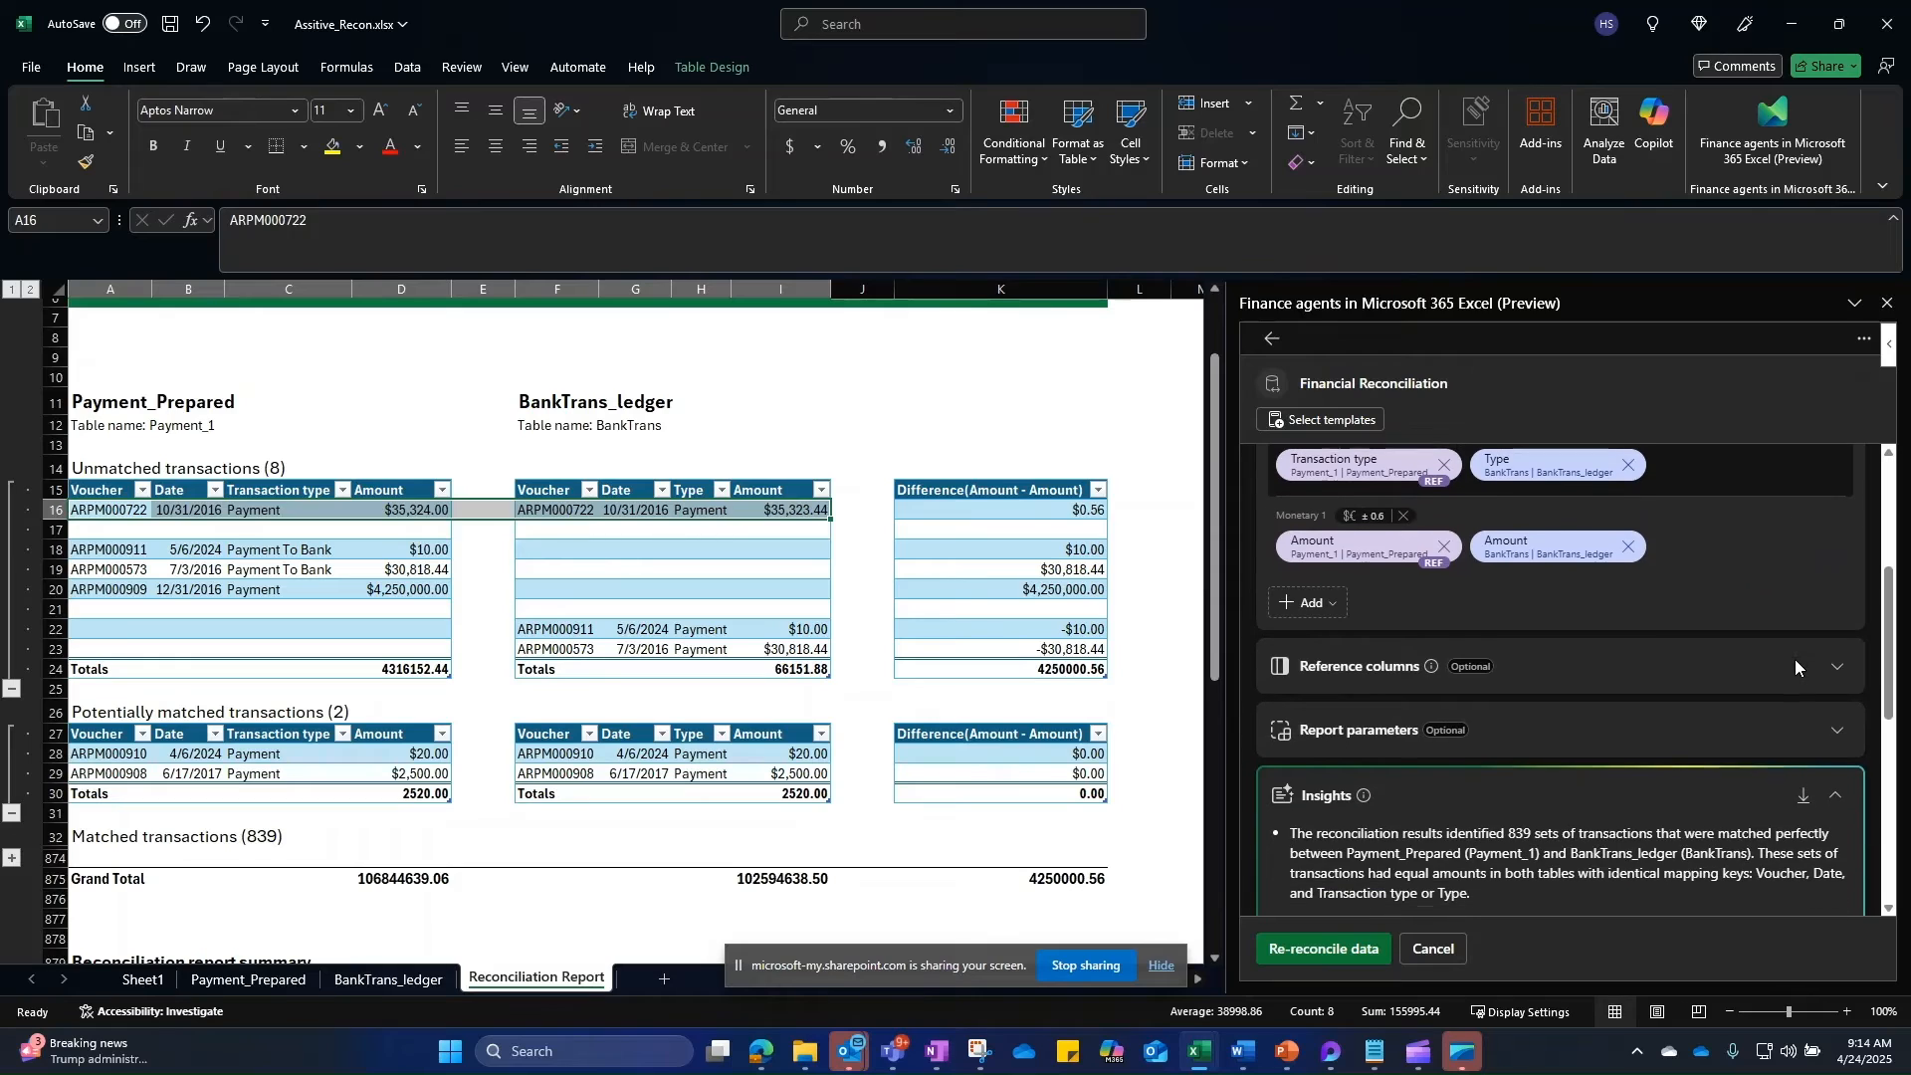
{"action": "left_click", "coordinate": [1836, 727]}
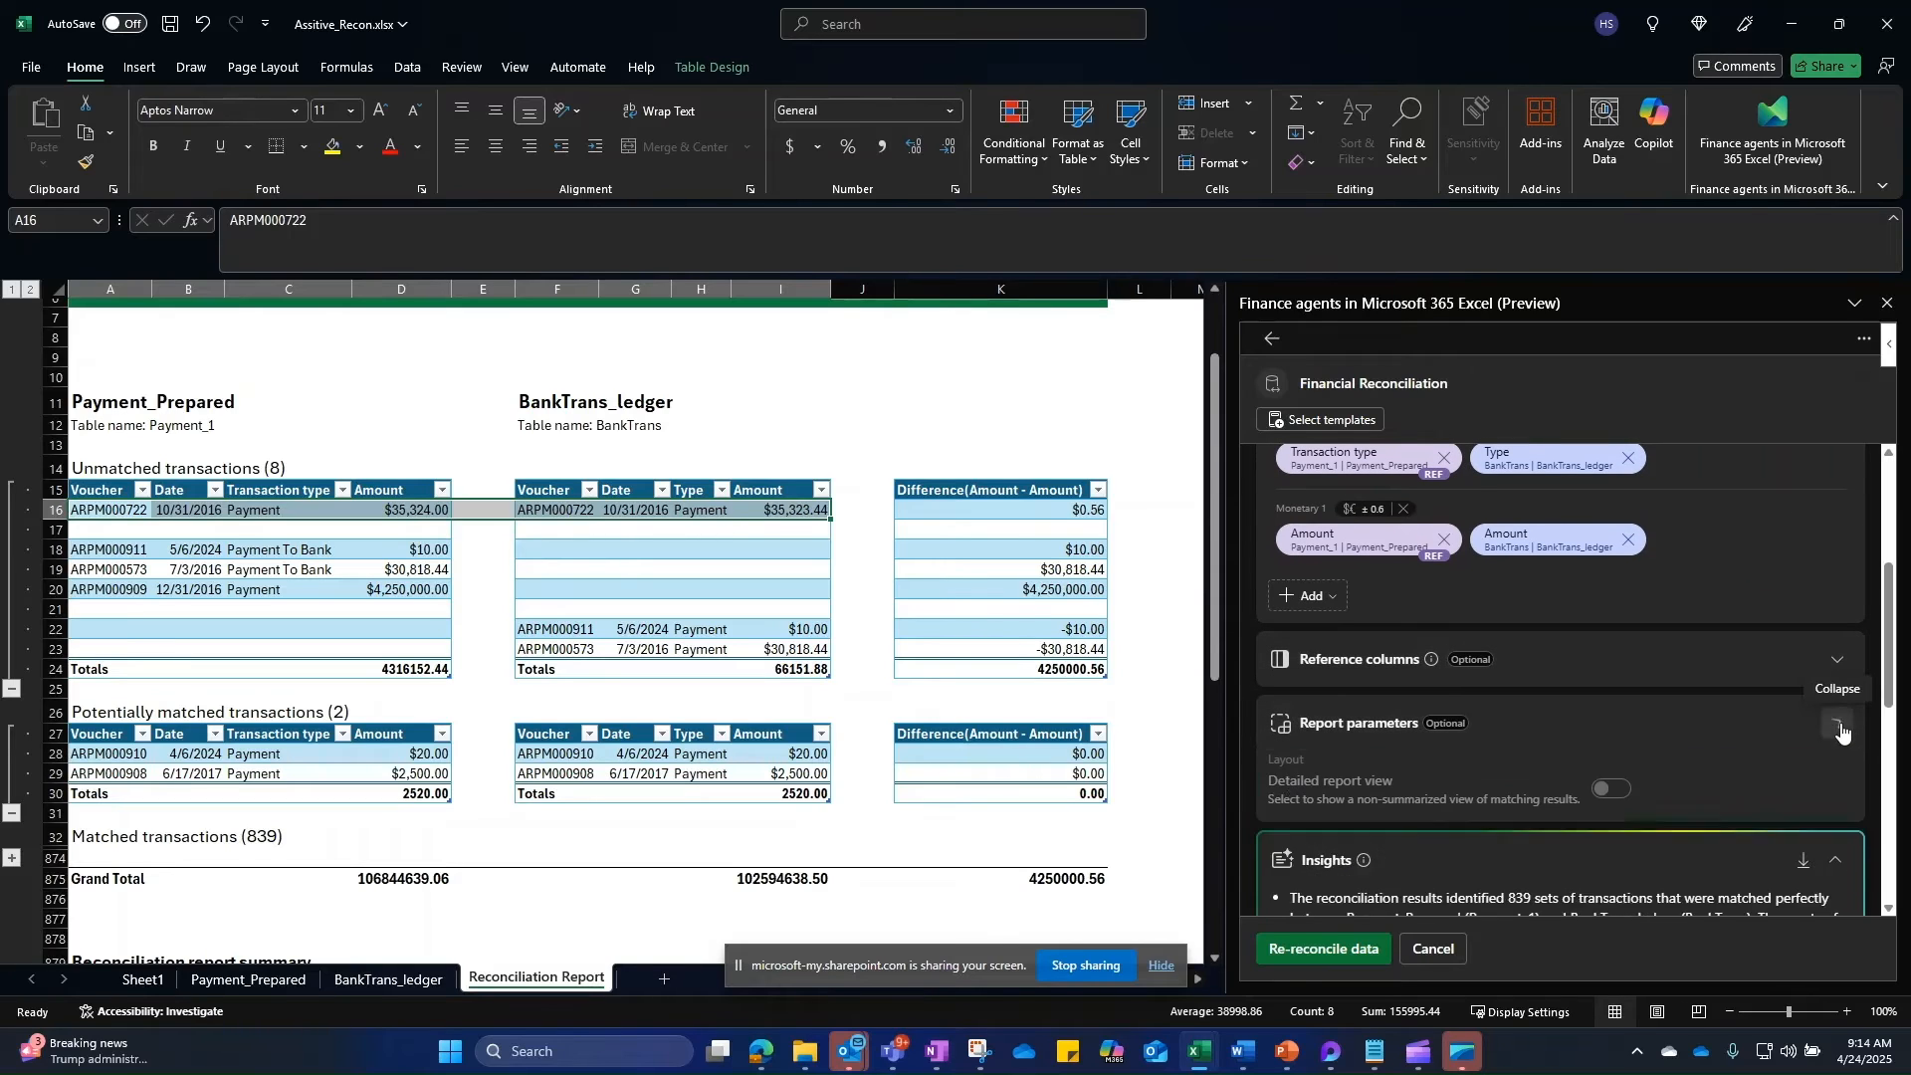
{"action": "left_click", "coordinate": [1600, 792]}
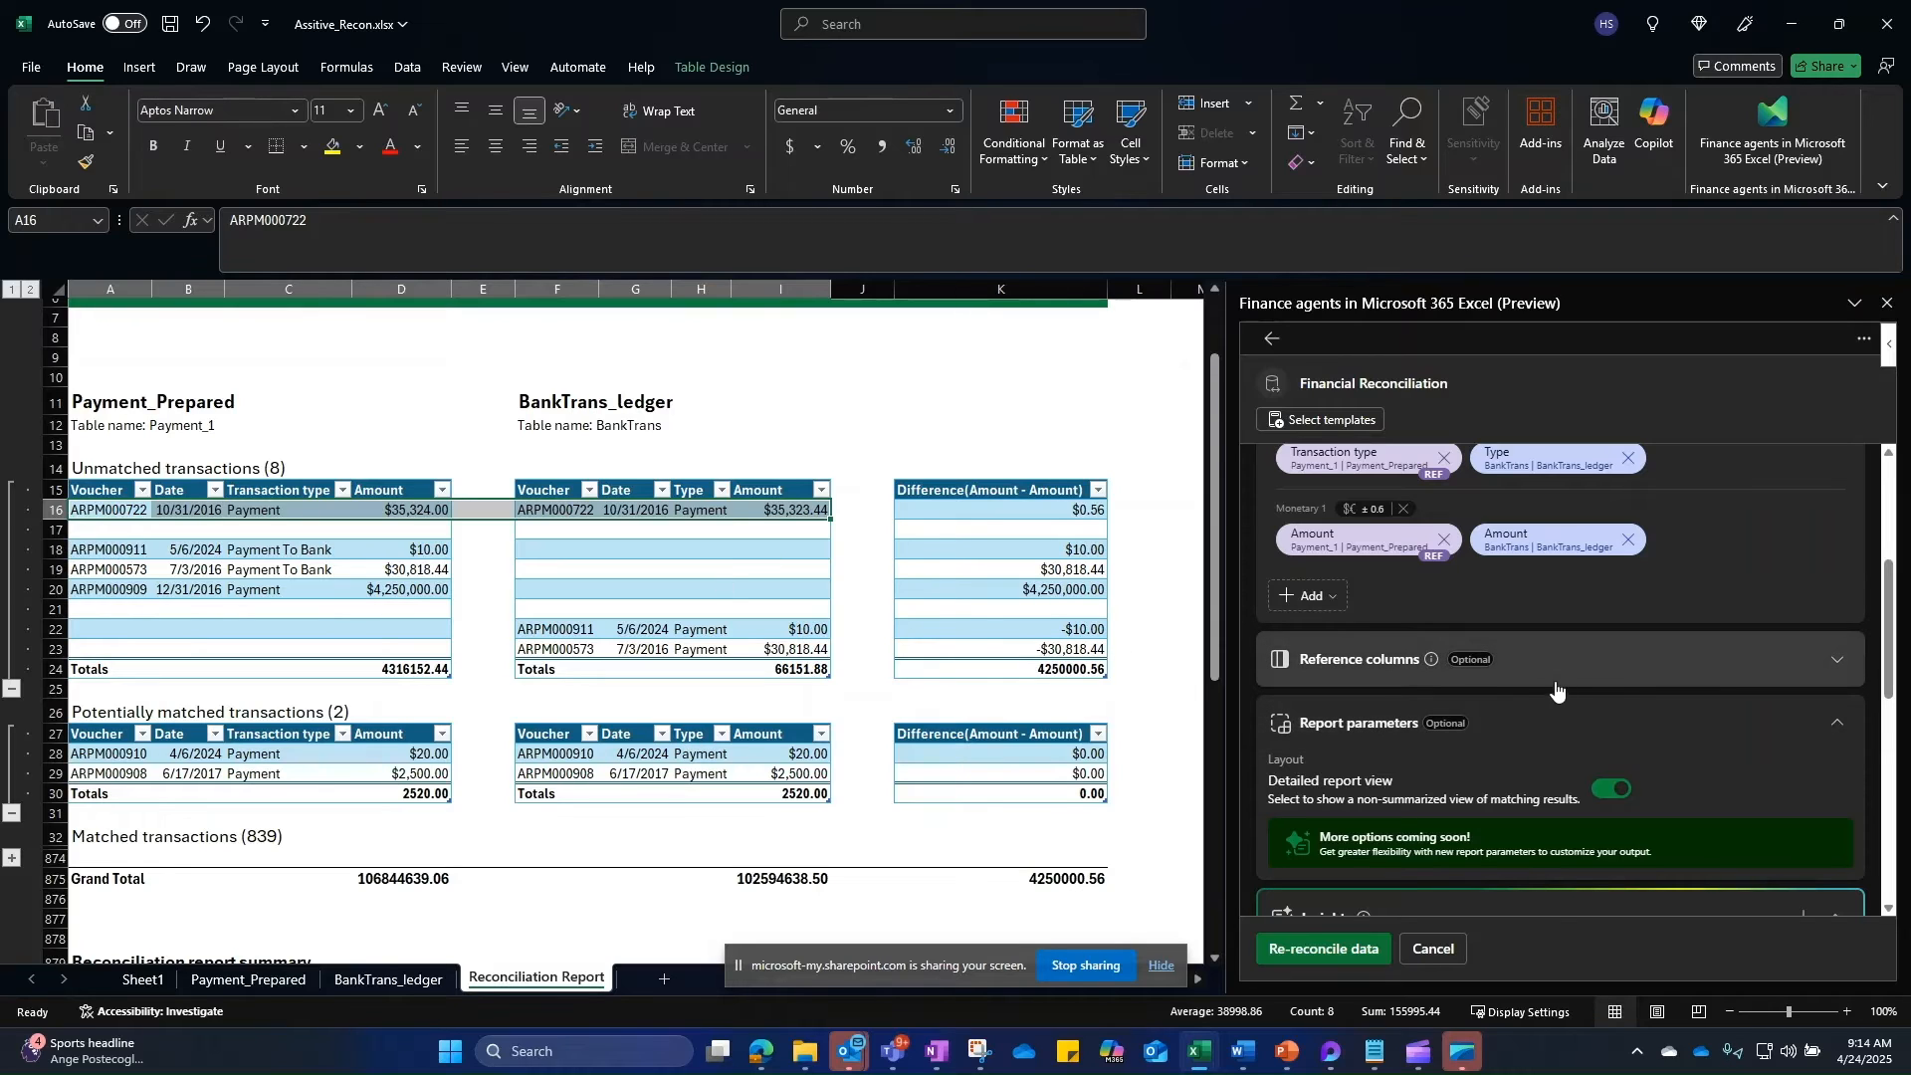
{"action": "left_click", "coordinate": [1605, 672]}
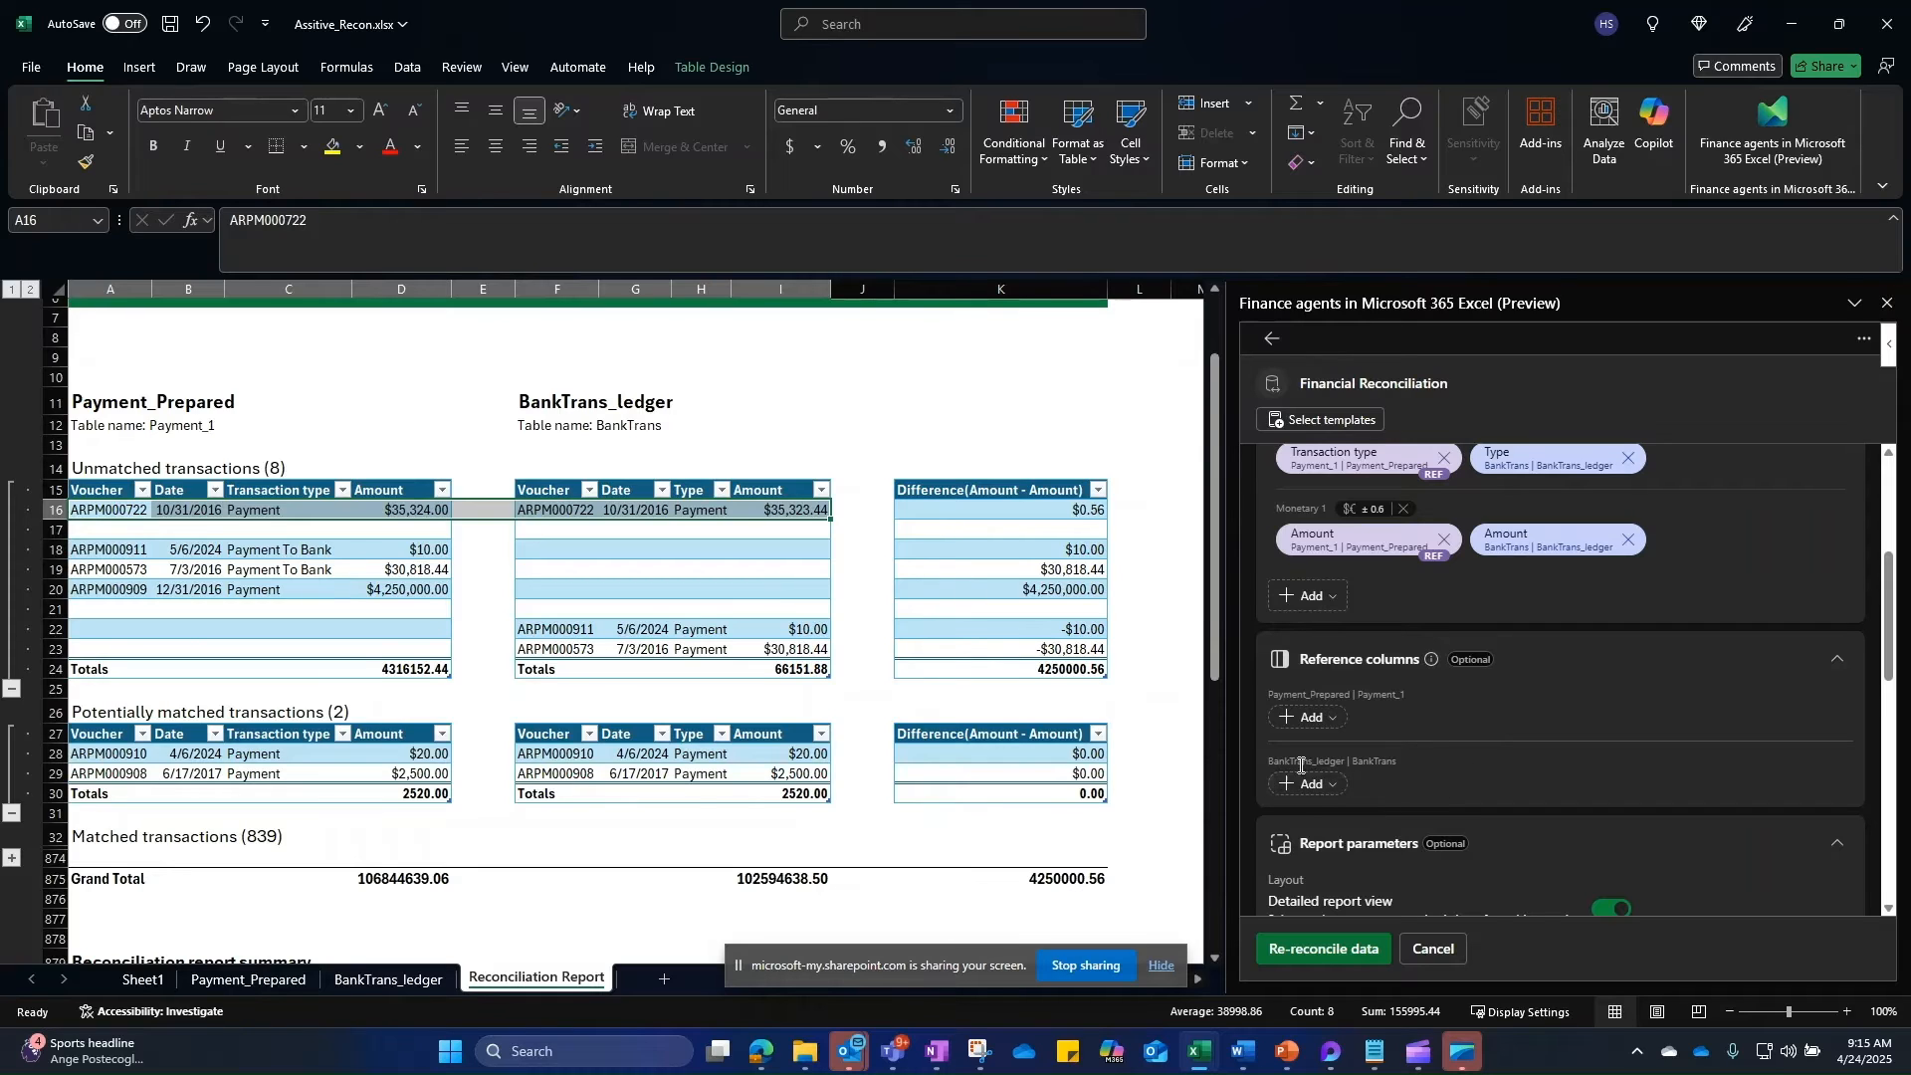
Step: Add Account name as a BankTrans reference column and Currency for Payment_Prepared
{"action": "left_click", "coordinate": [1324, 786]}
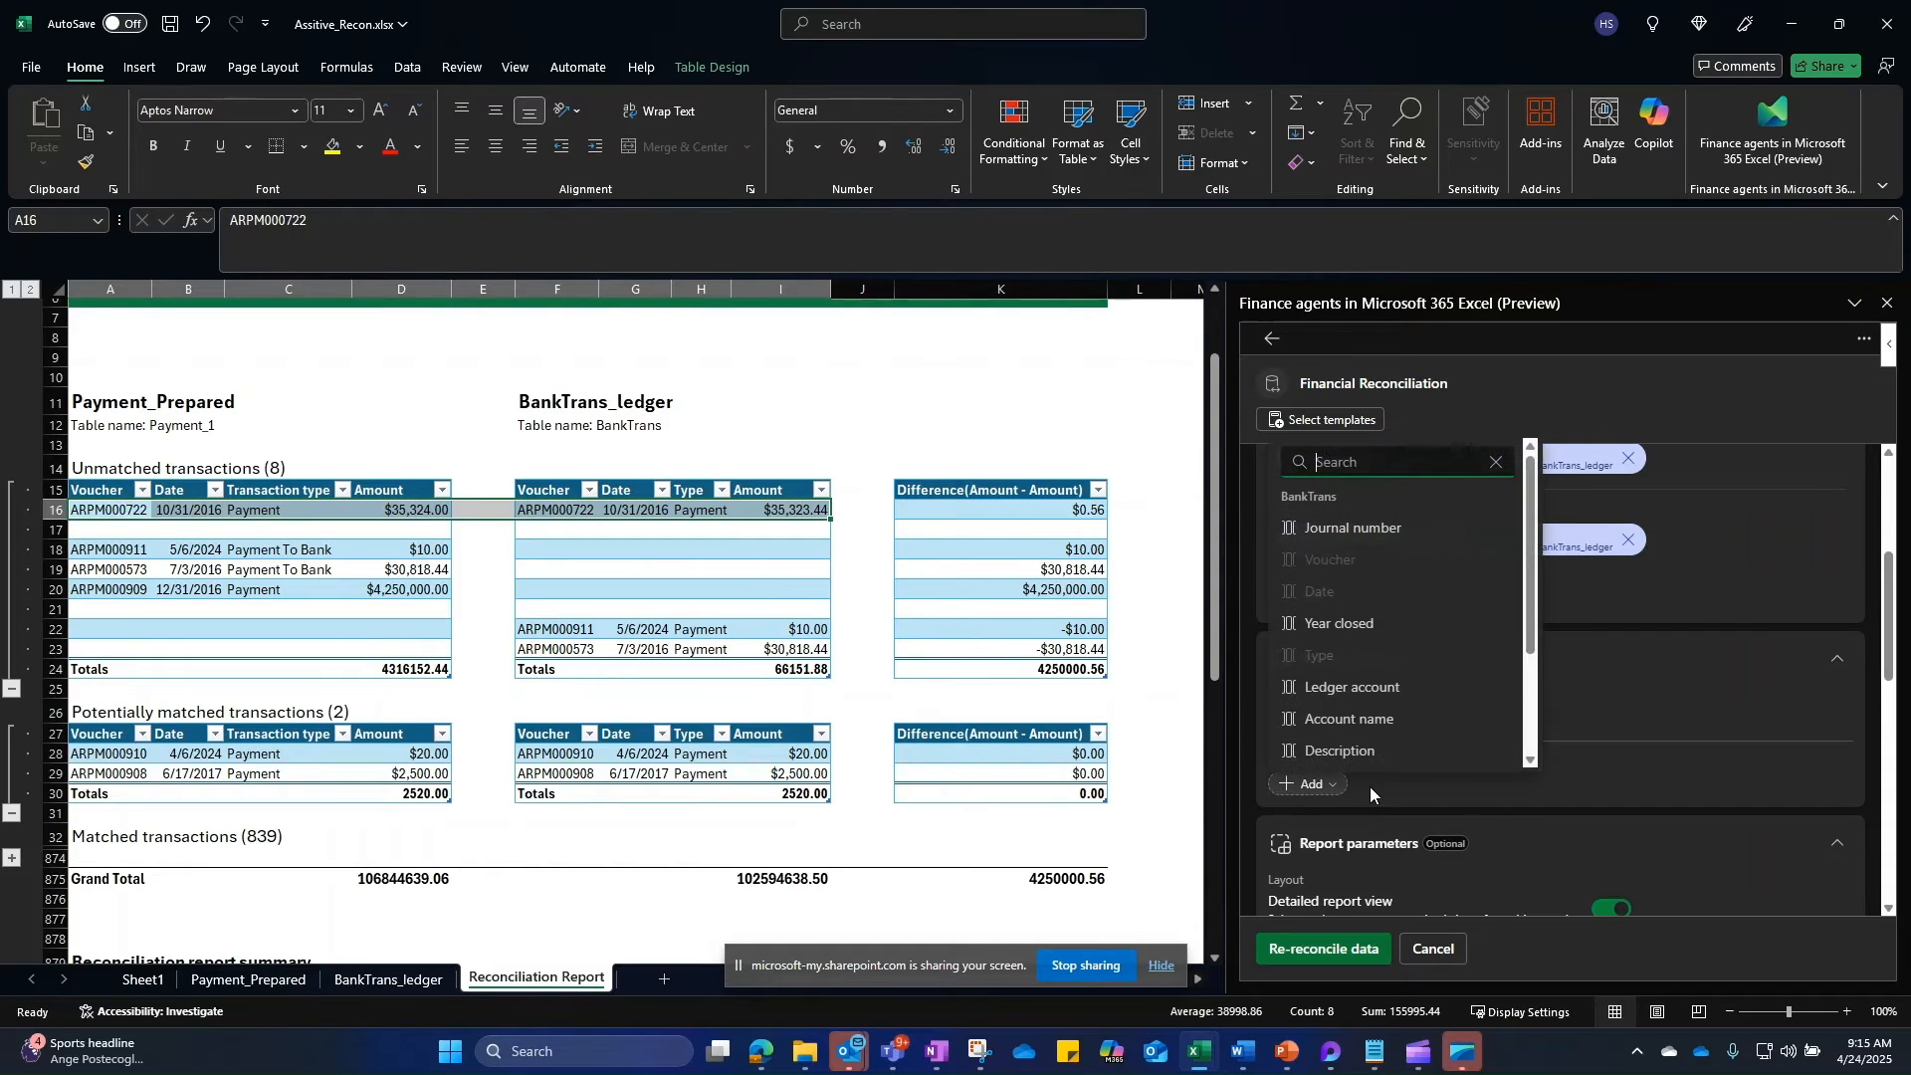
{"action": "left_click", "coordinate": [1351, 717]}
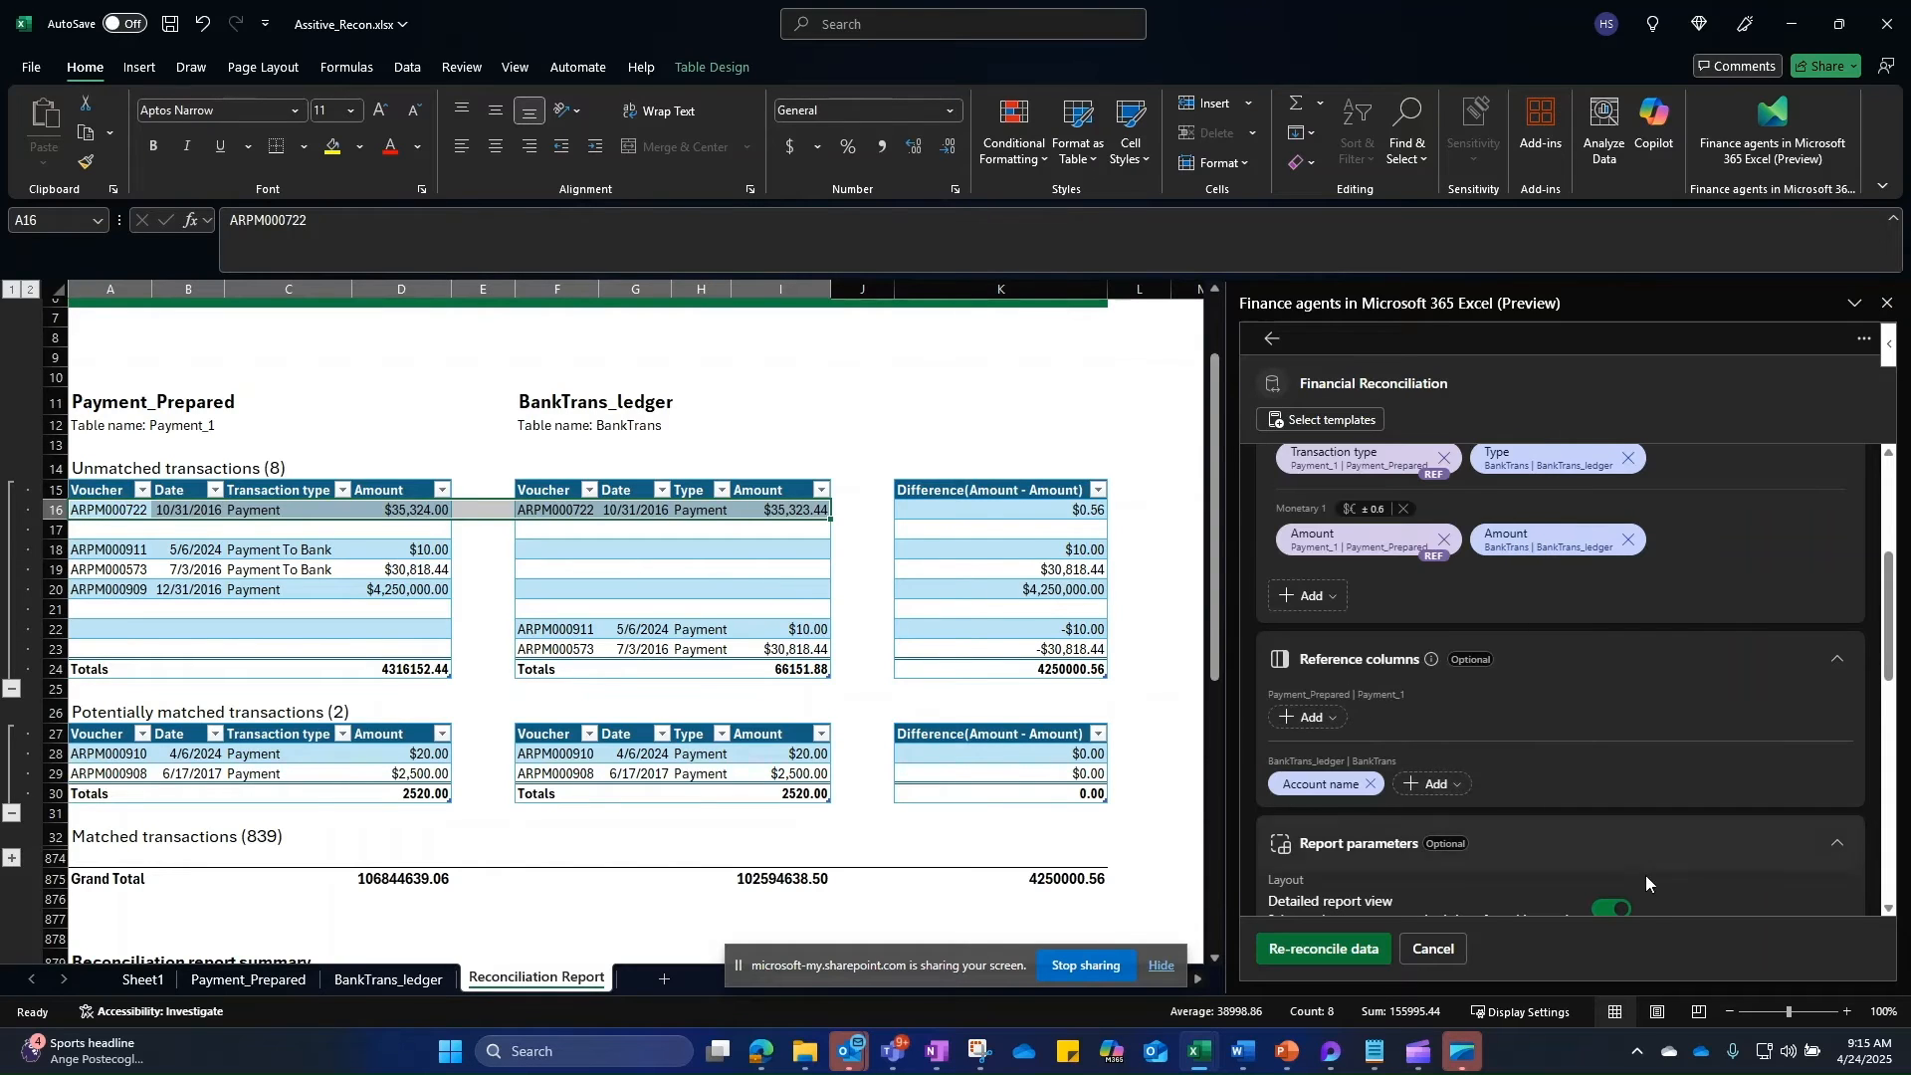
{"action": "left_click", "coordinate": [1312, 718]}
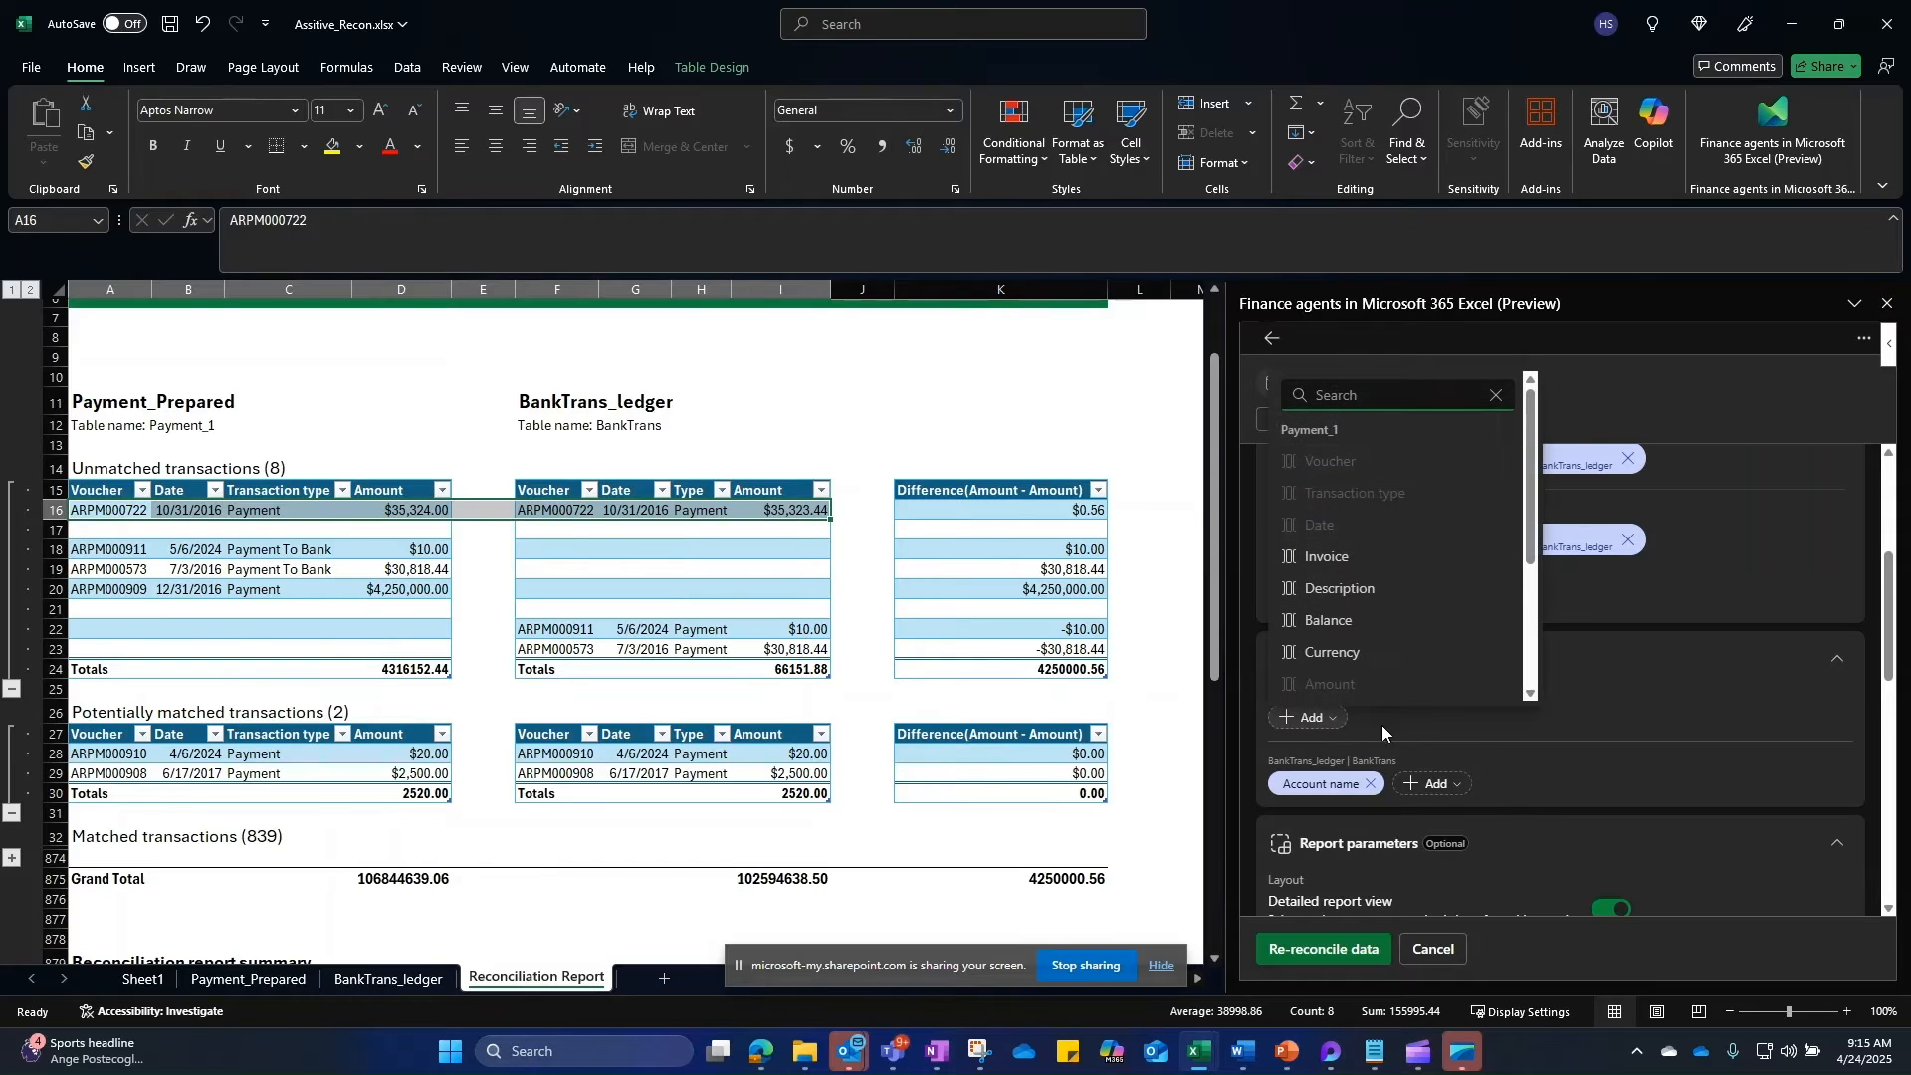
{"action": "scroll", "coordinate": [1463, 599], "scroll_direction": "down", "scroll_amount": 1}
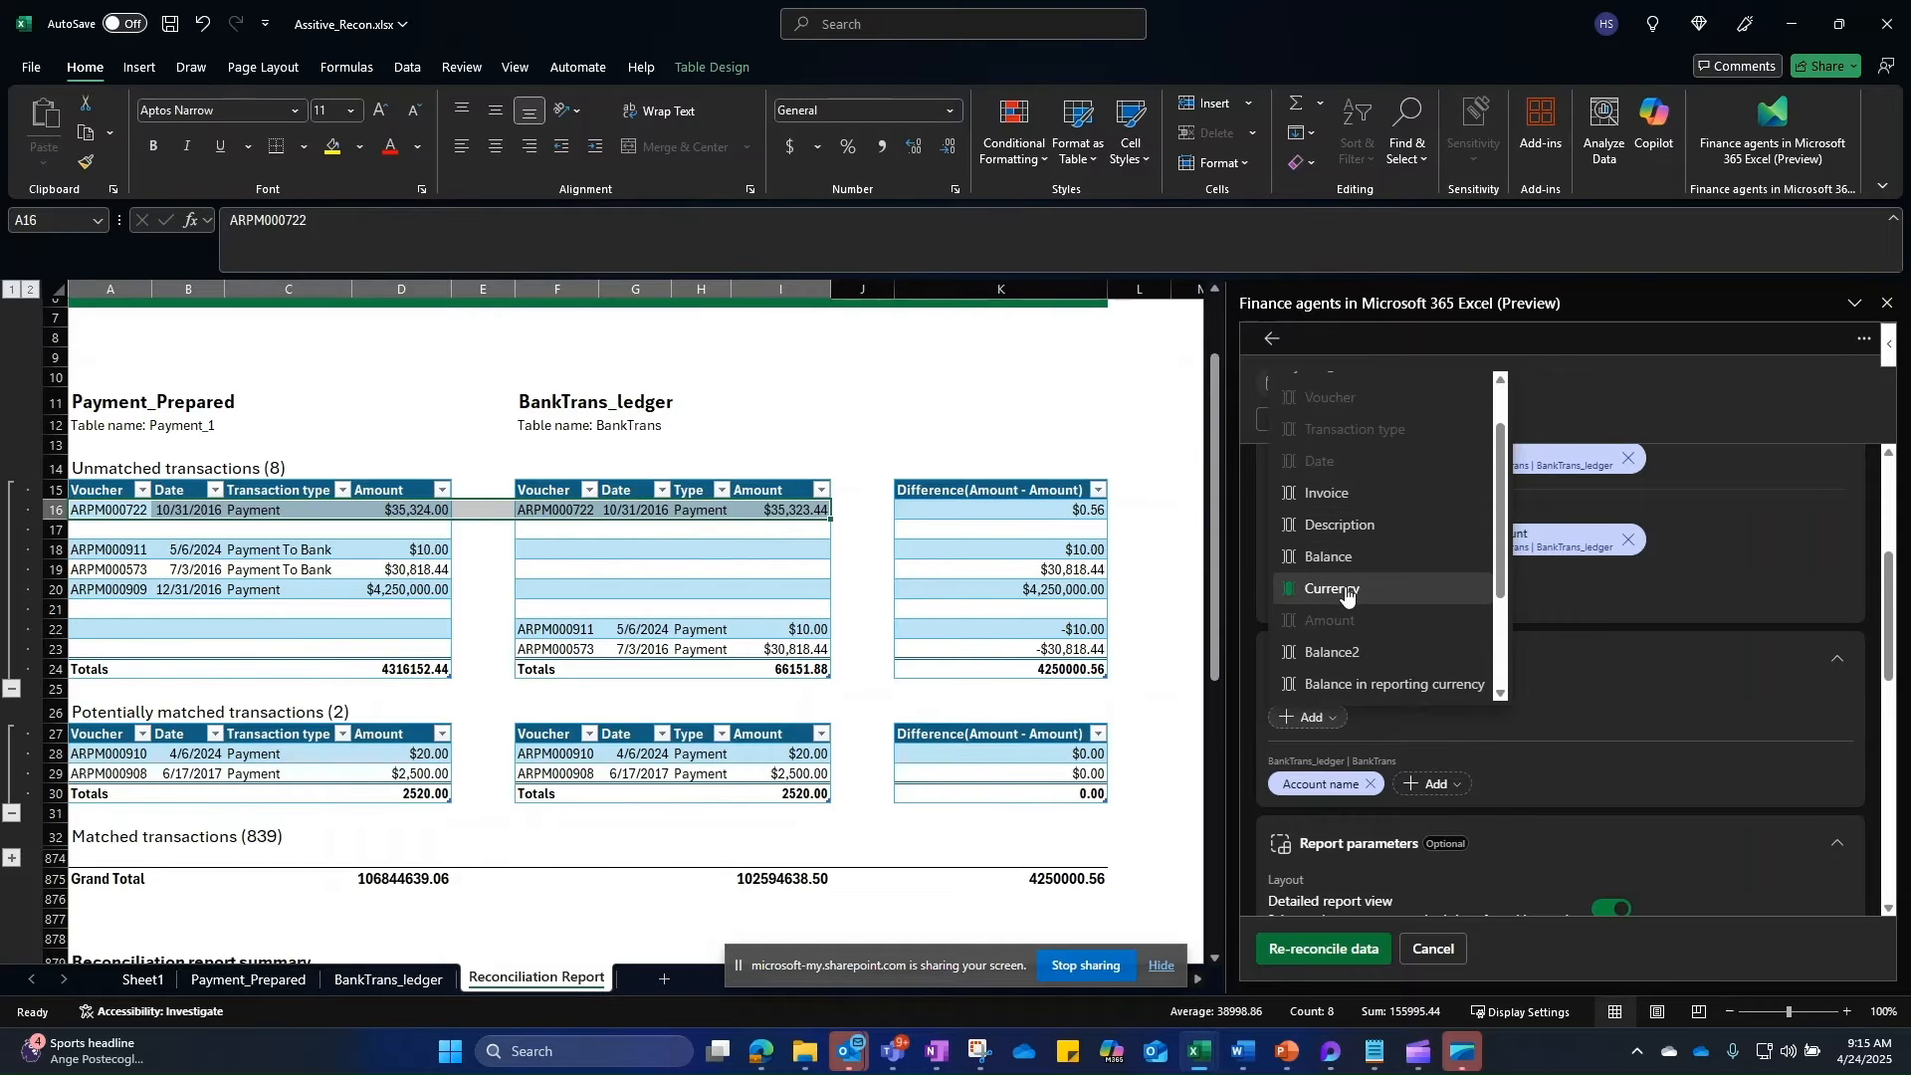
{"action": "left_click", "coordinate": [1453, 591]}
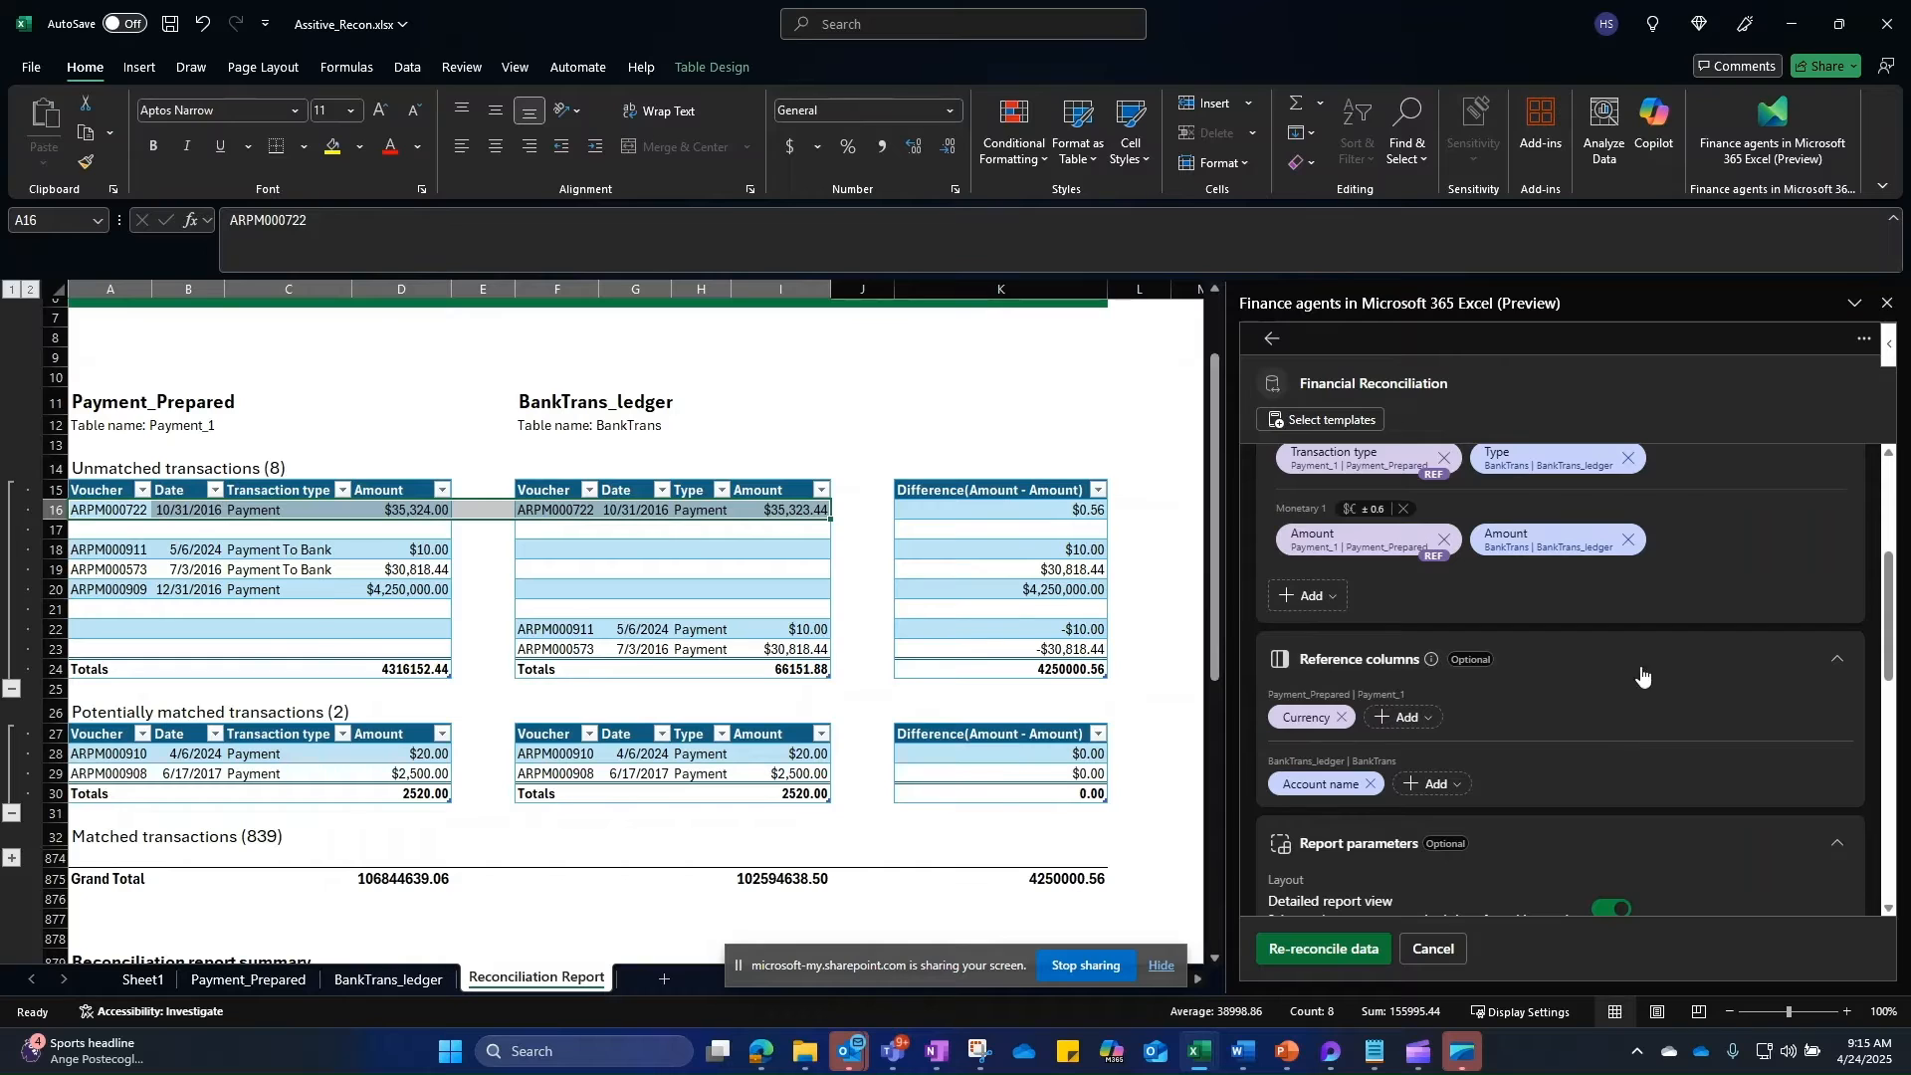
{"action": "scroll", "coordinate": [1333, 657], "scroll_direction": "up", "scroll_amount": 3}
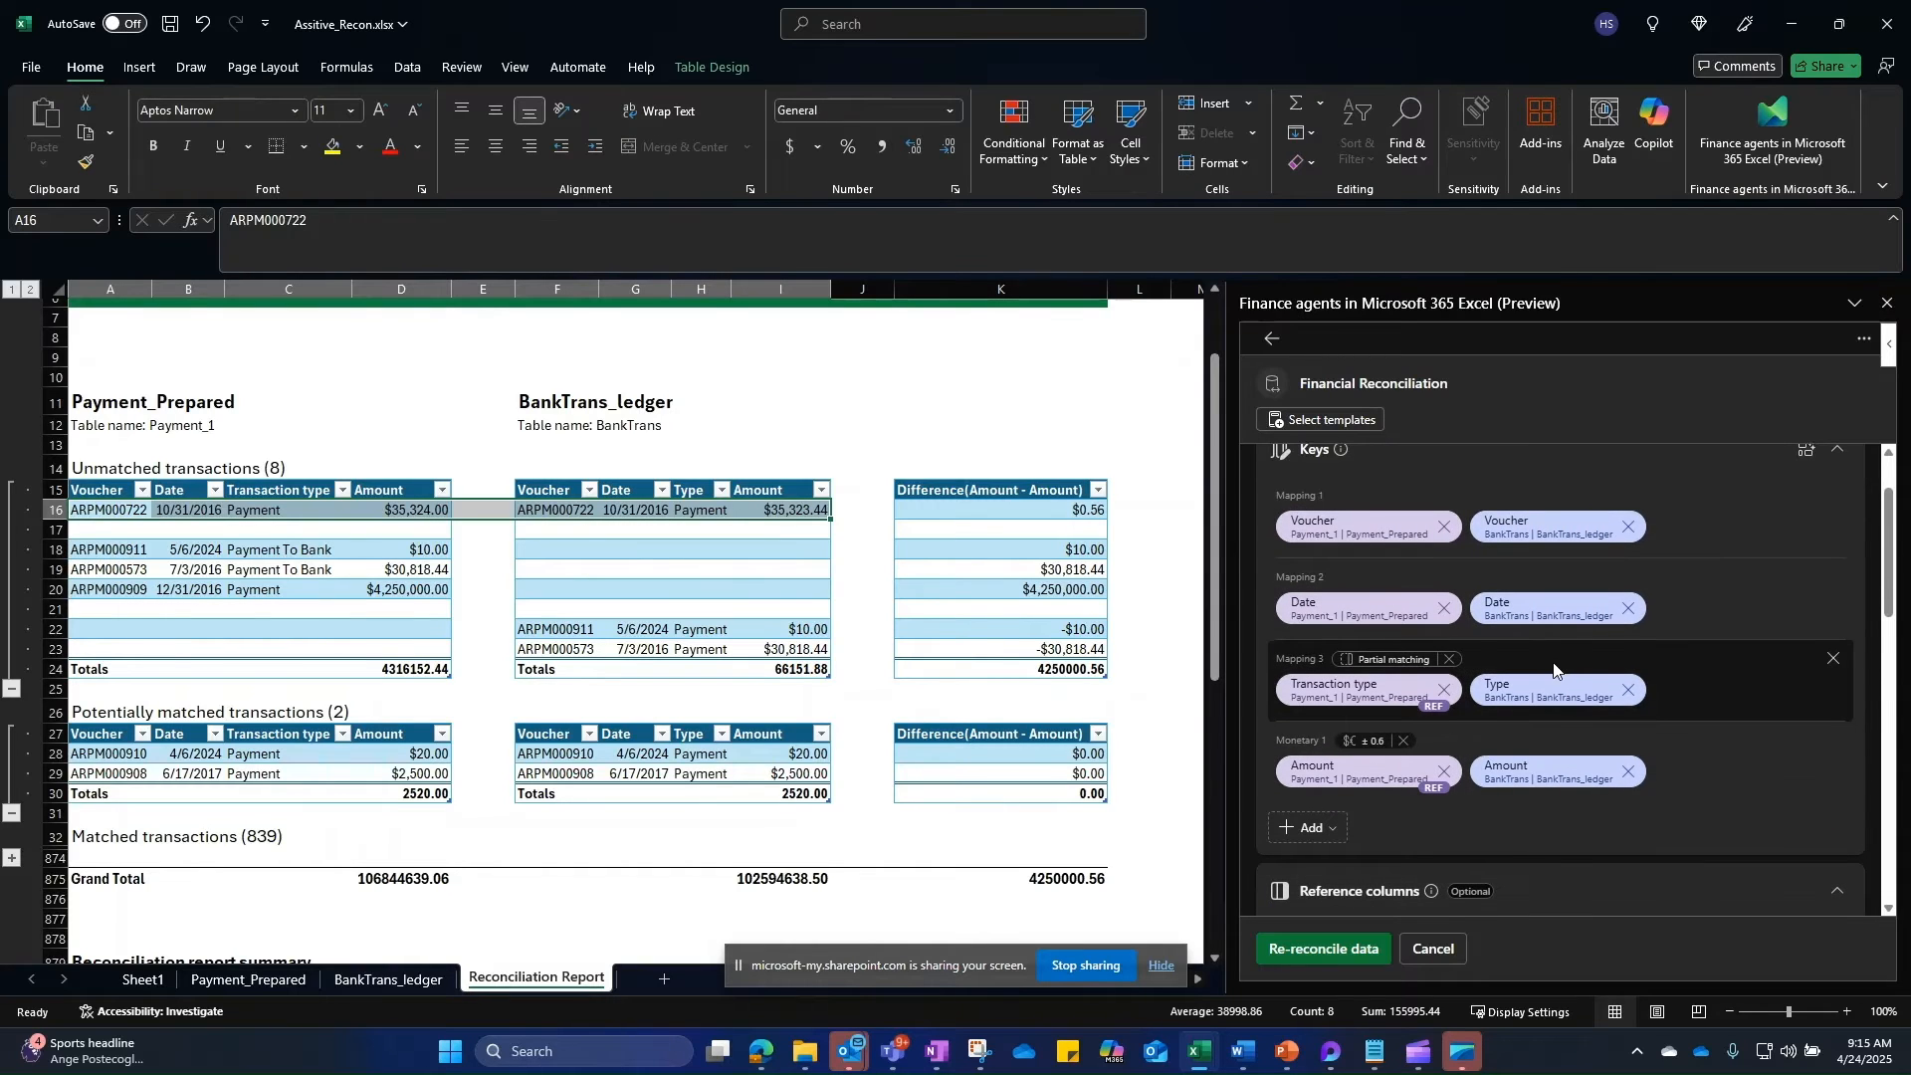
{"action": "scroll", "coordinate": [1554, 669], "scroll_direction": "down", "scroll_amount": 1}
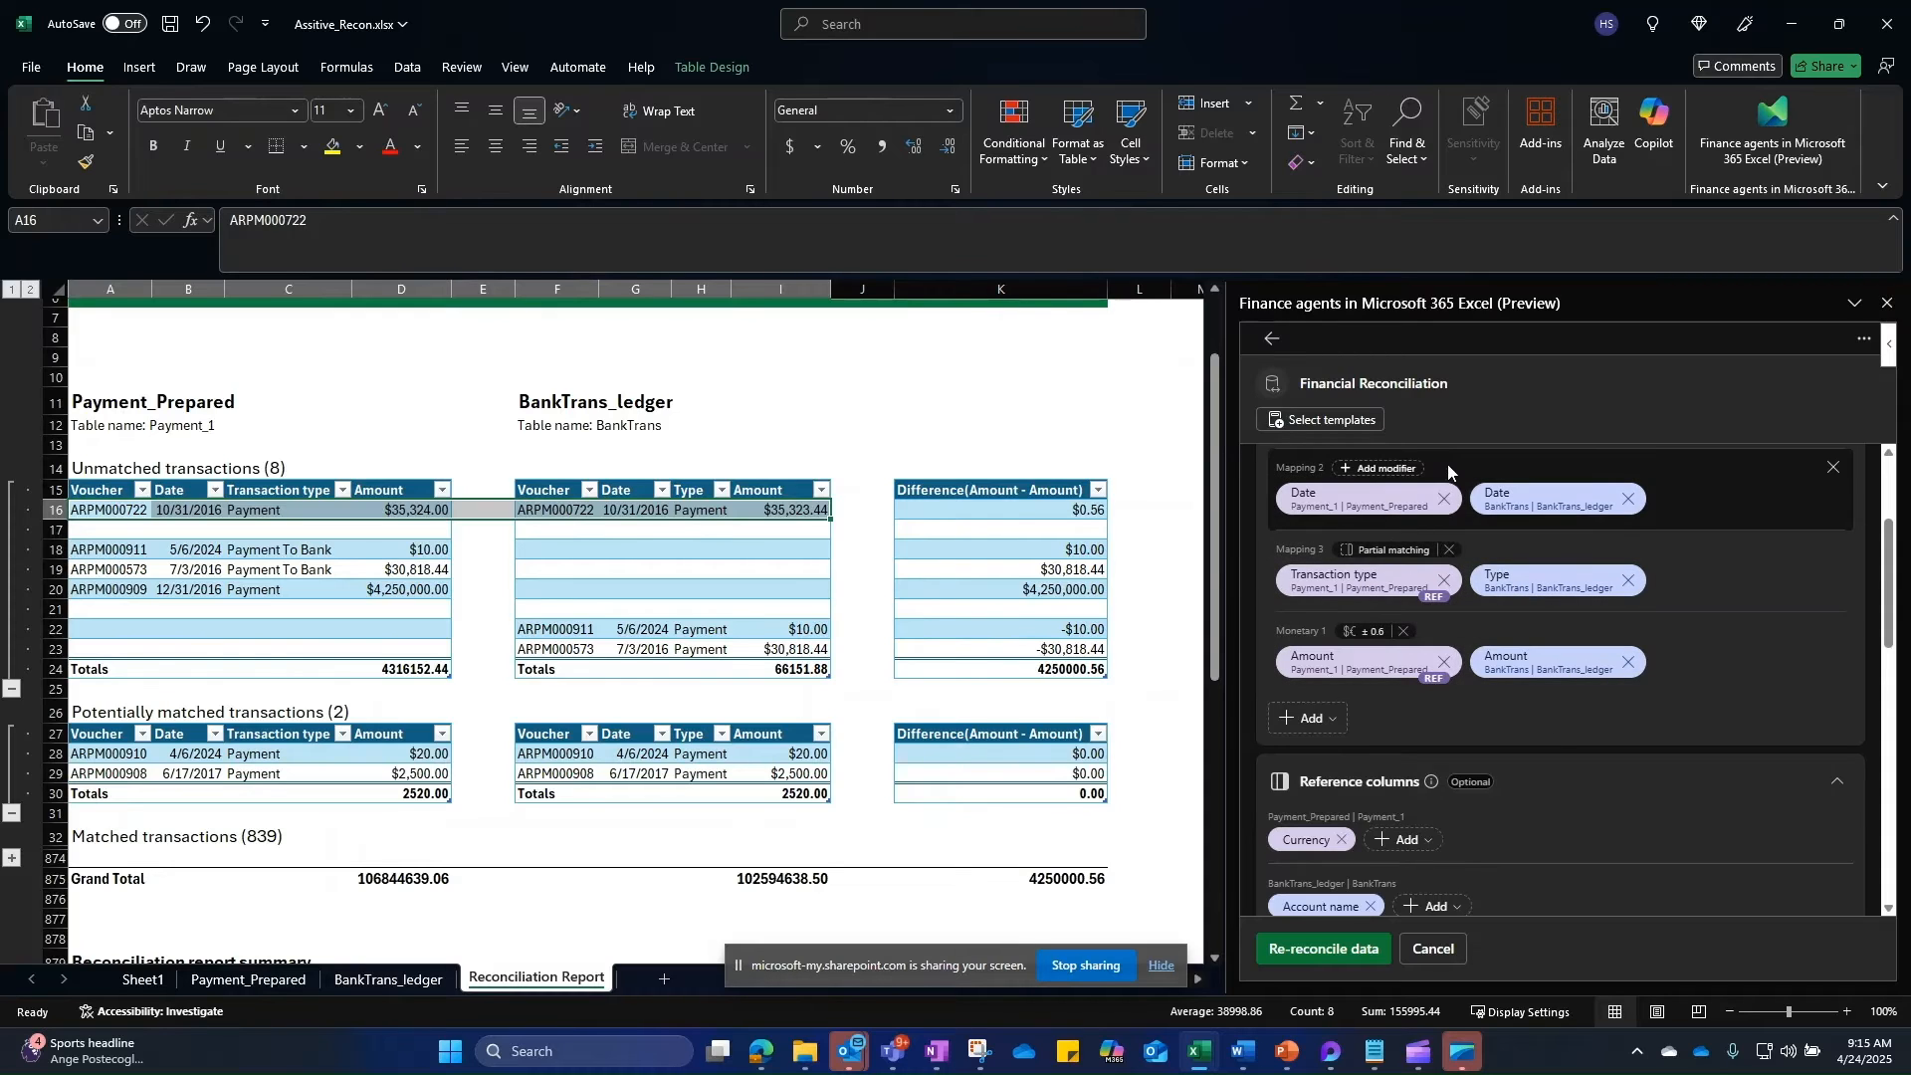
{"action": "scroll", "coordinate": [1481, 827], "scroll_direction": "down", "scroll_amount": 2}
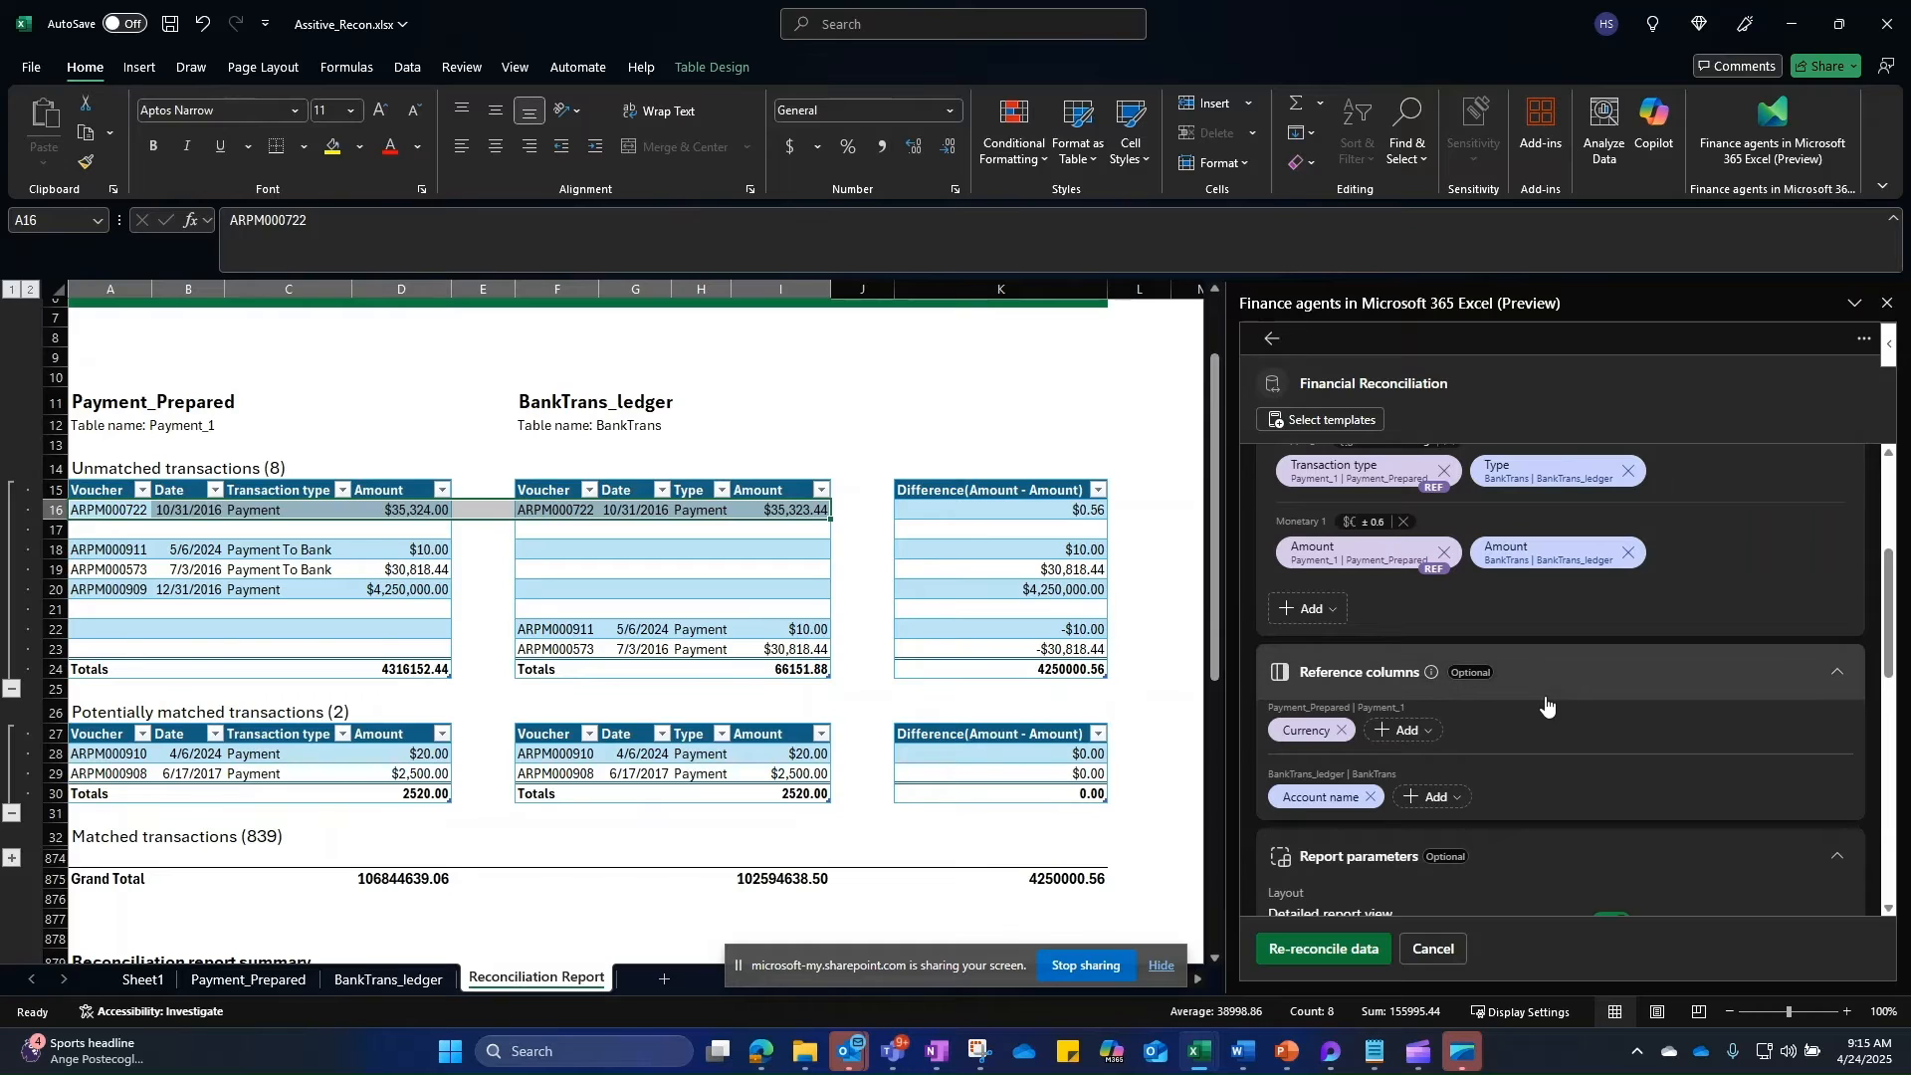
{"action": "scroll", "coordinate": [1540, 677], "scroll_direction": "down", "scroll_amount": 2}
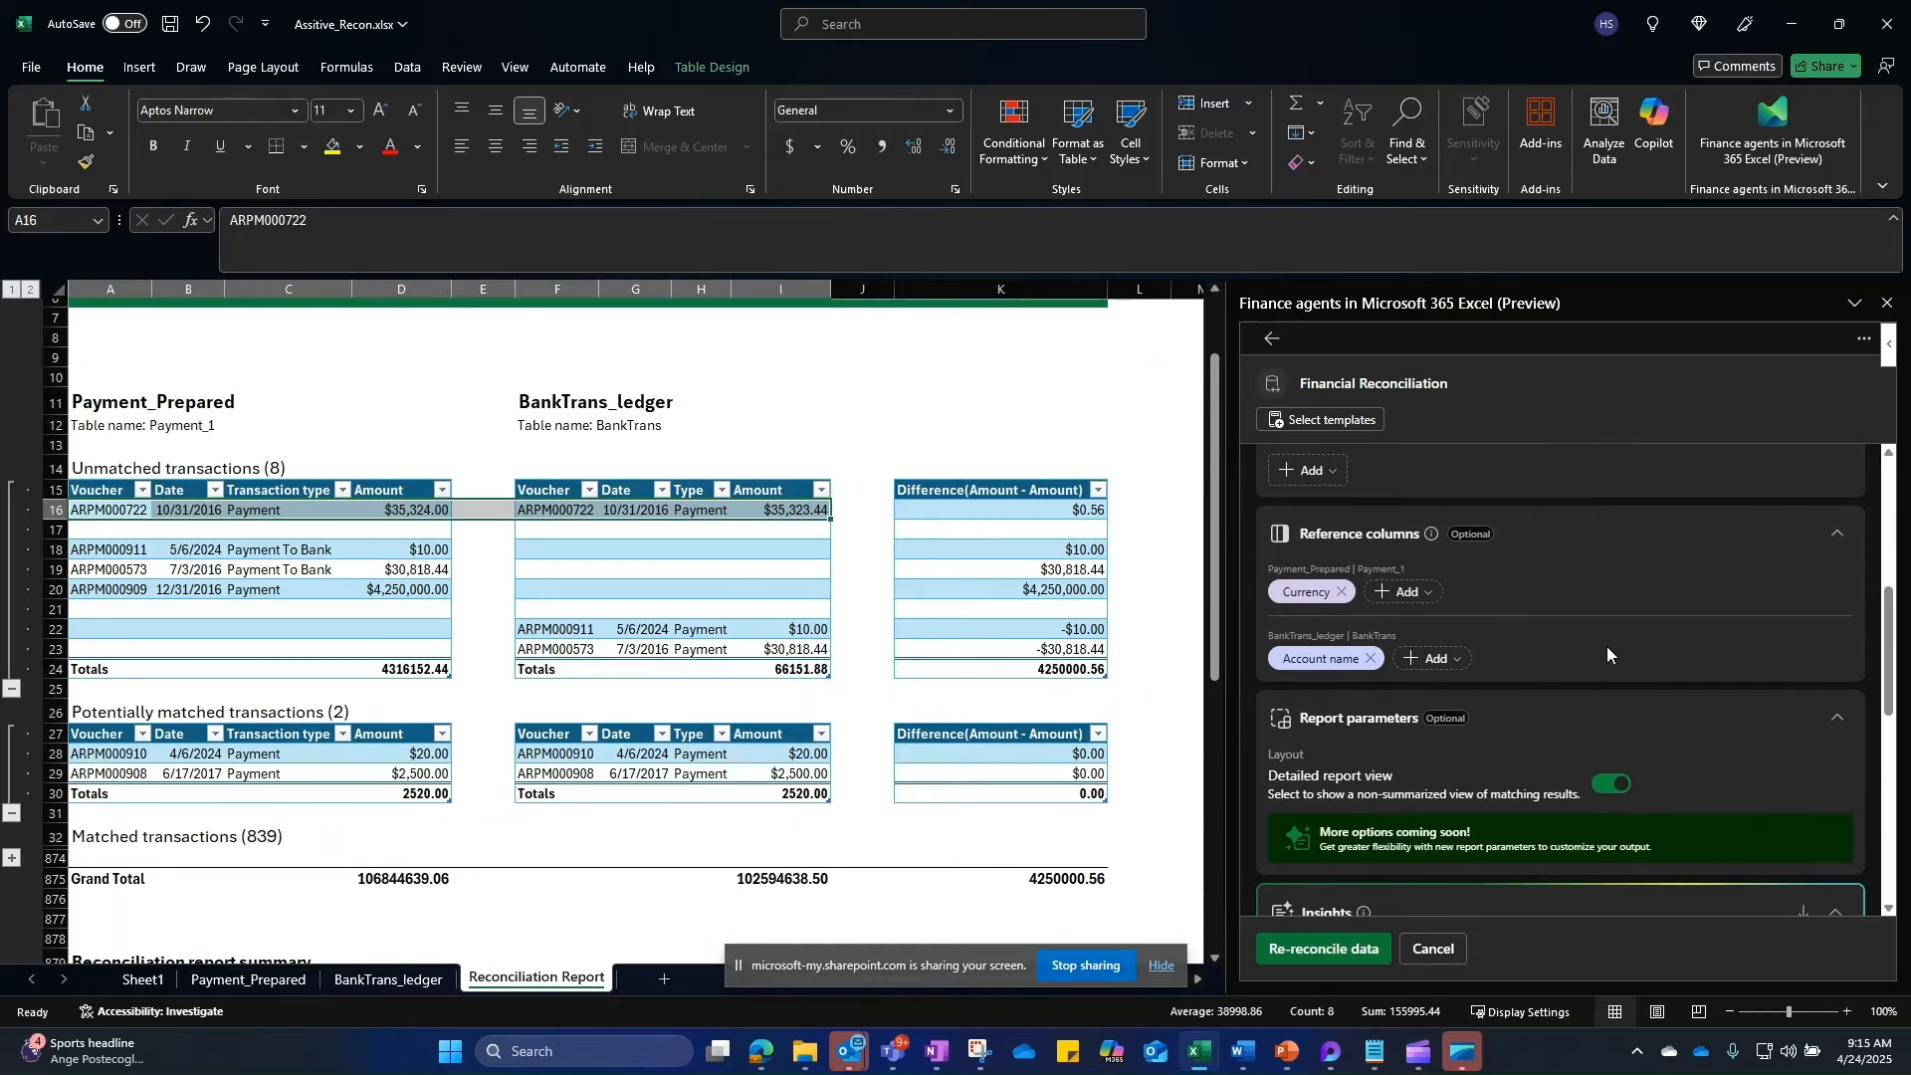
Step: Re-run the reconciliation and select the single remaining unmatched transaction
{"action": "left_click", "coordinate": [1325, 955]}
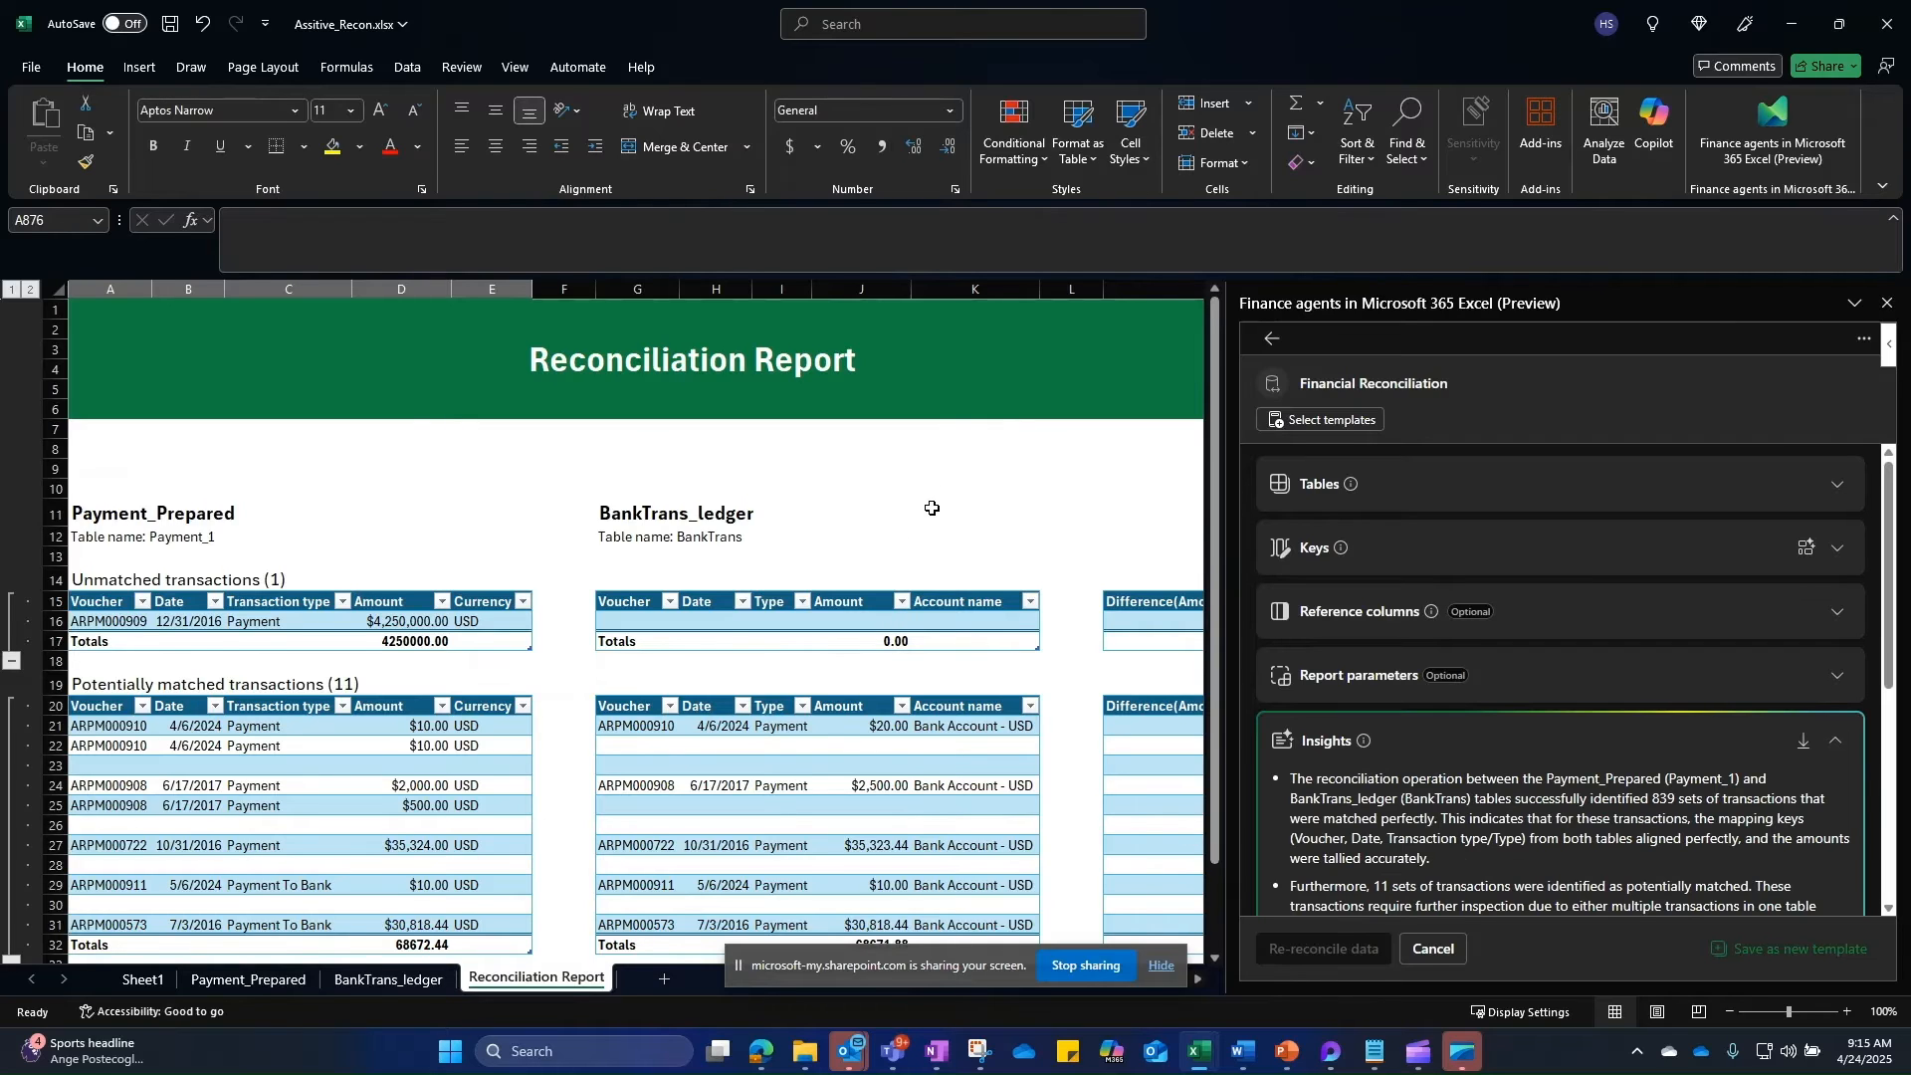
{"action": "scroll", "coordinate": [932, 508], "scroll_direction": "down", "scroll_amount": 1}
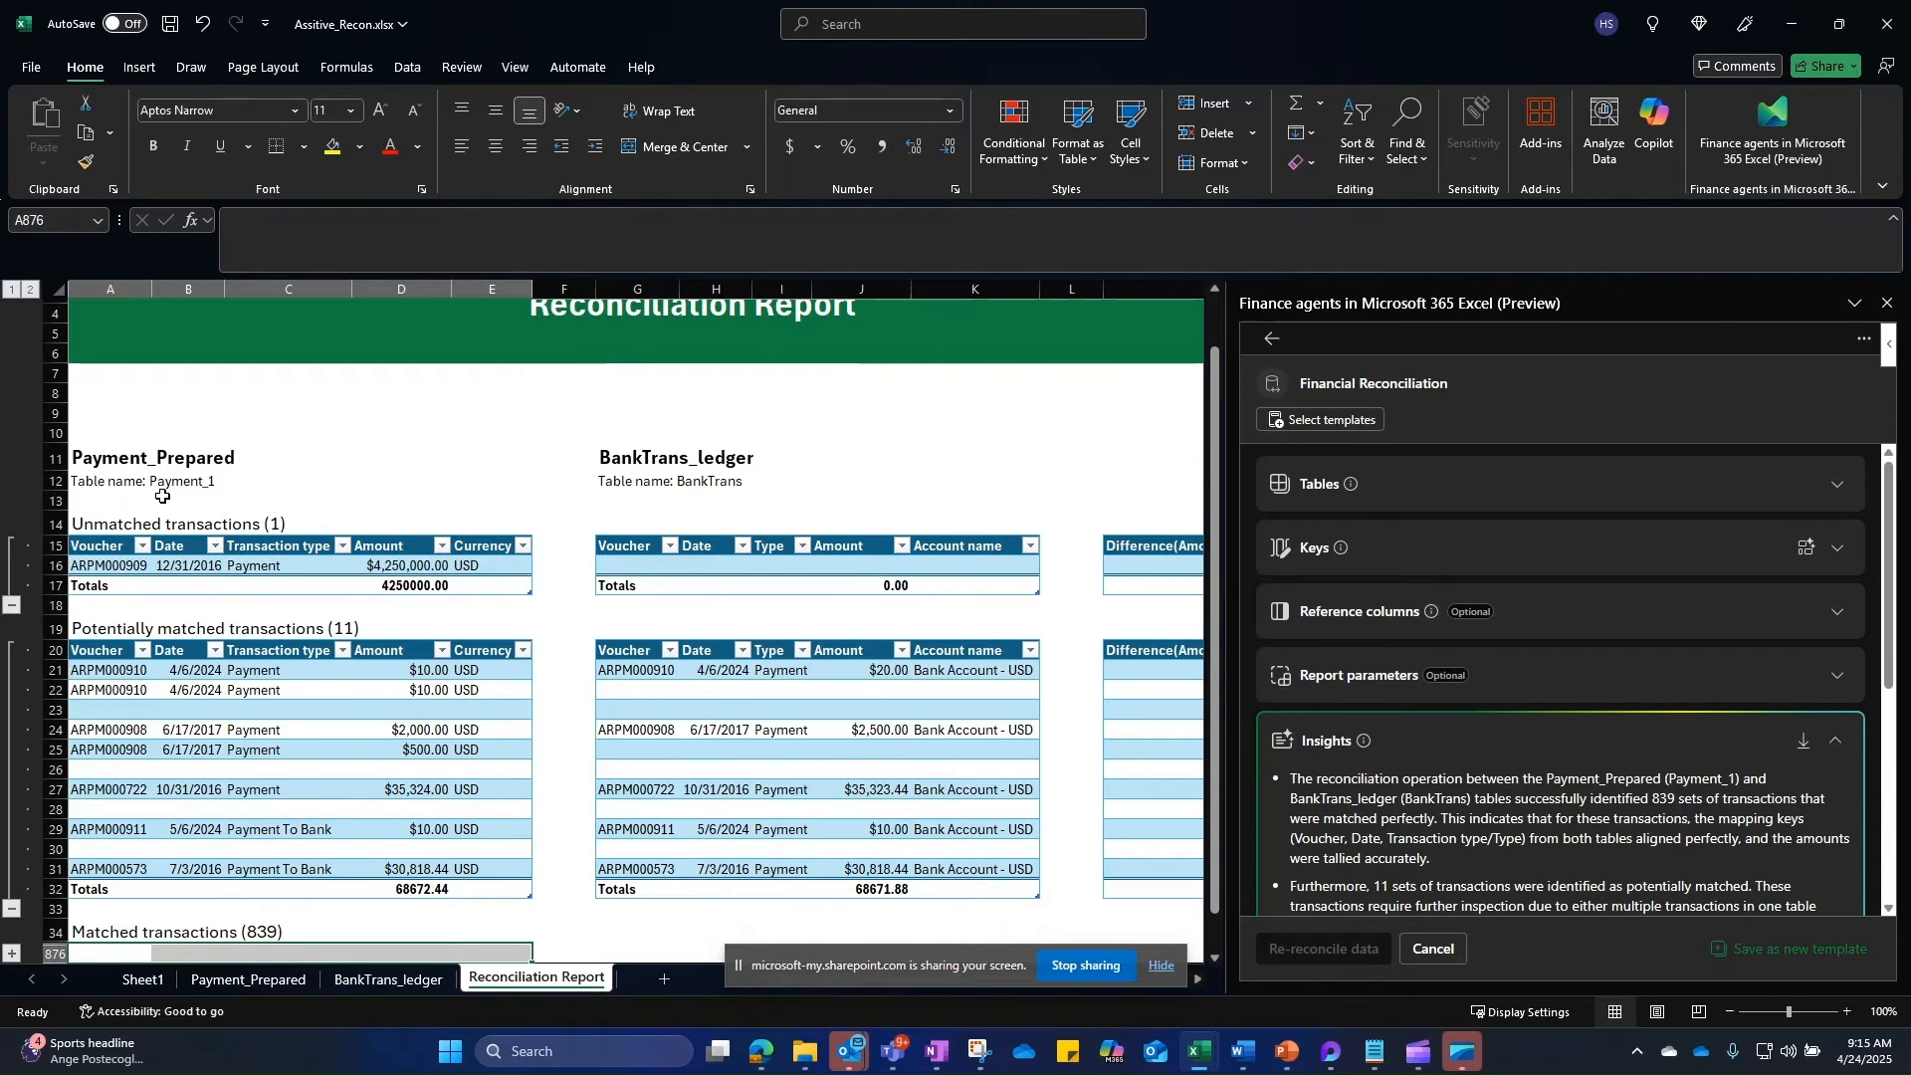
{"action": "left_click_drag", "start_coordinate": [93, 571], "coordinate": [508, 562]}
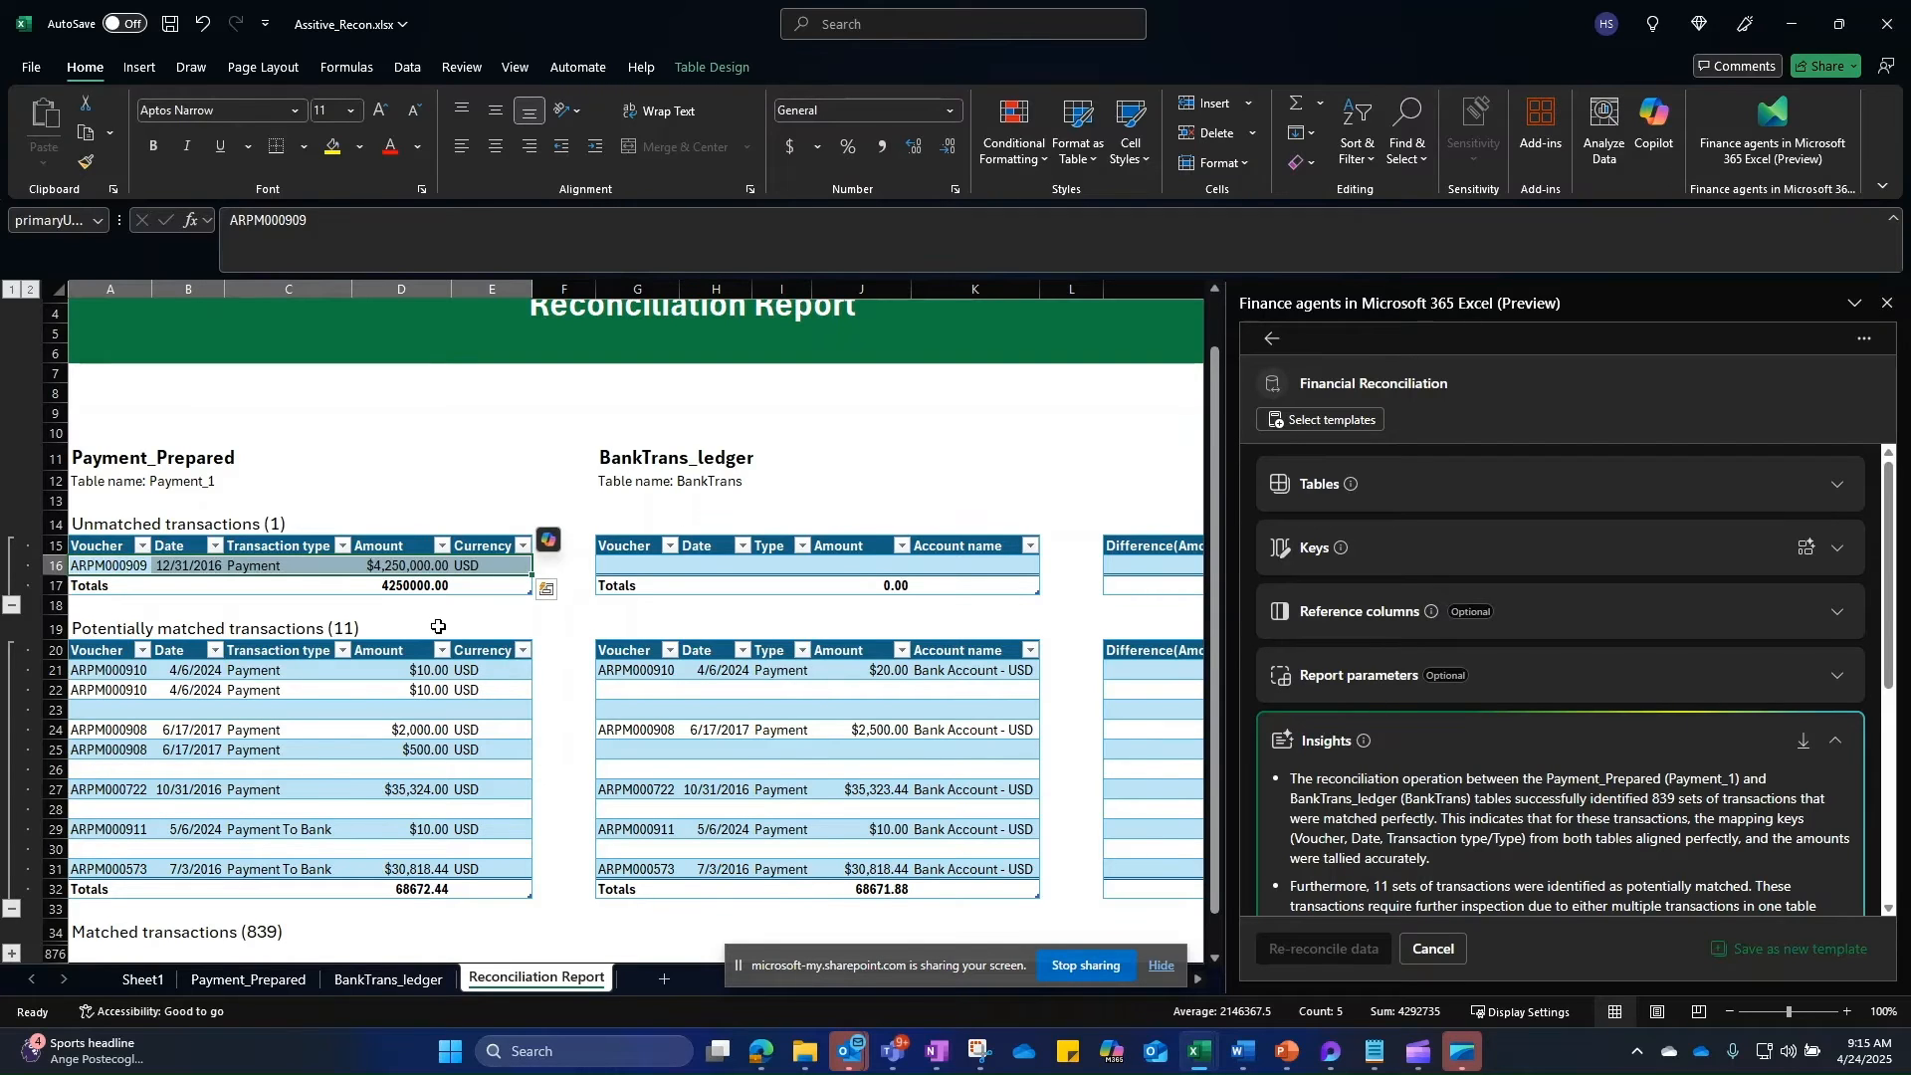
Step: Inspect the potentially matched rows for ARPM000910, ARPM000908 and ARPM000722
{"action": "scroll", "coordinate": [435, 623], "scroll_direction": "down", "scroll_amount": 1}
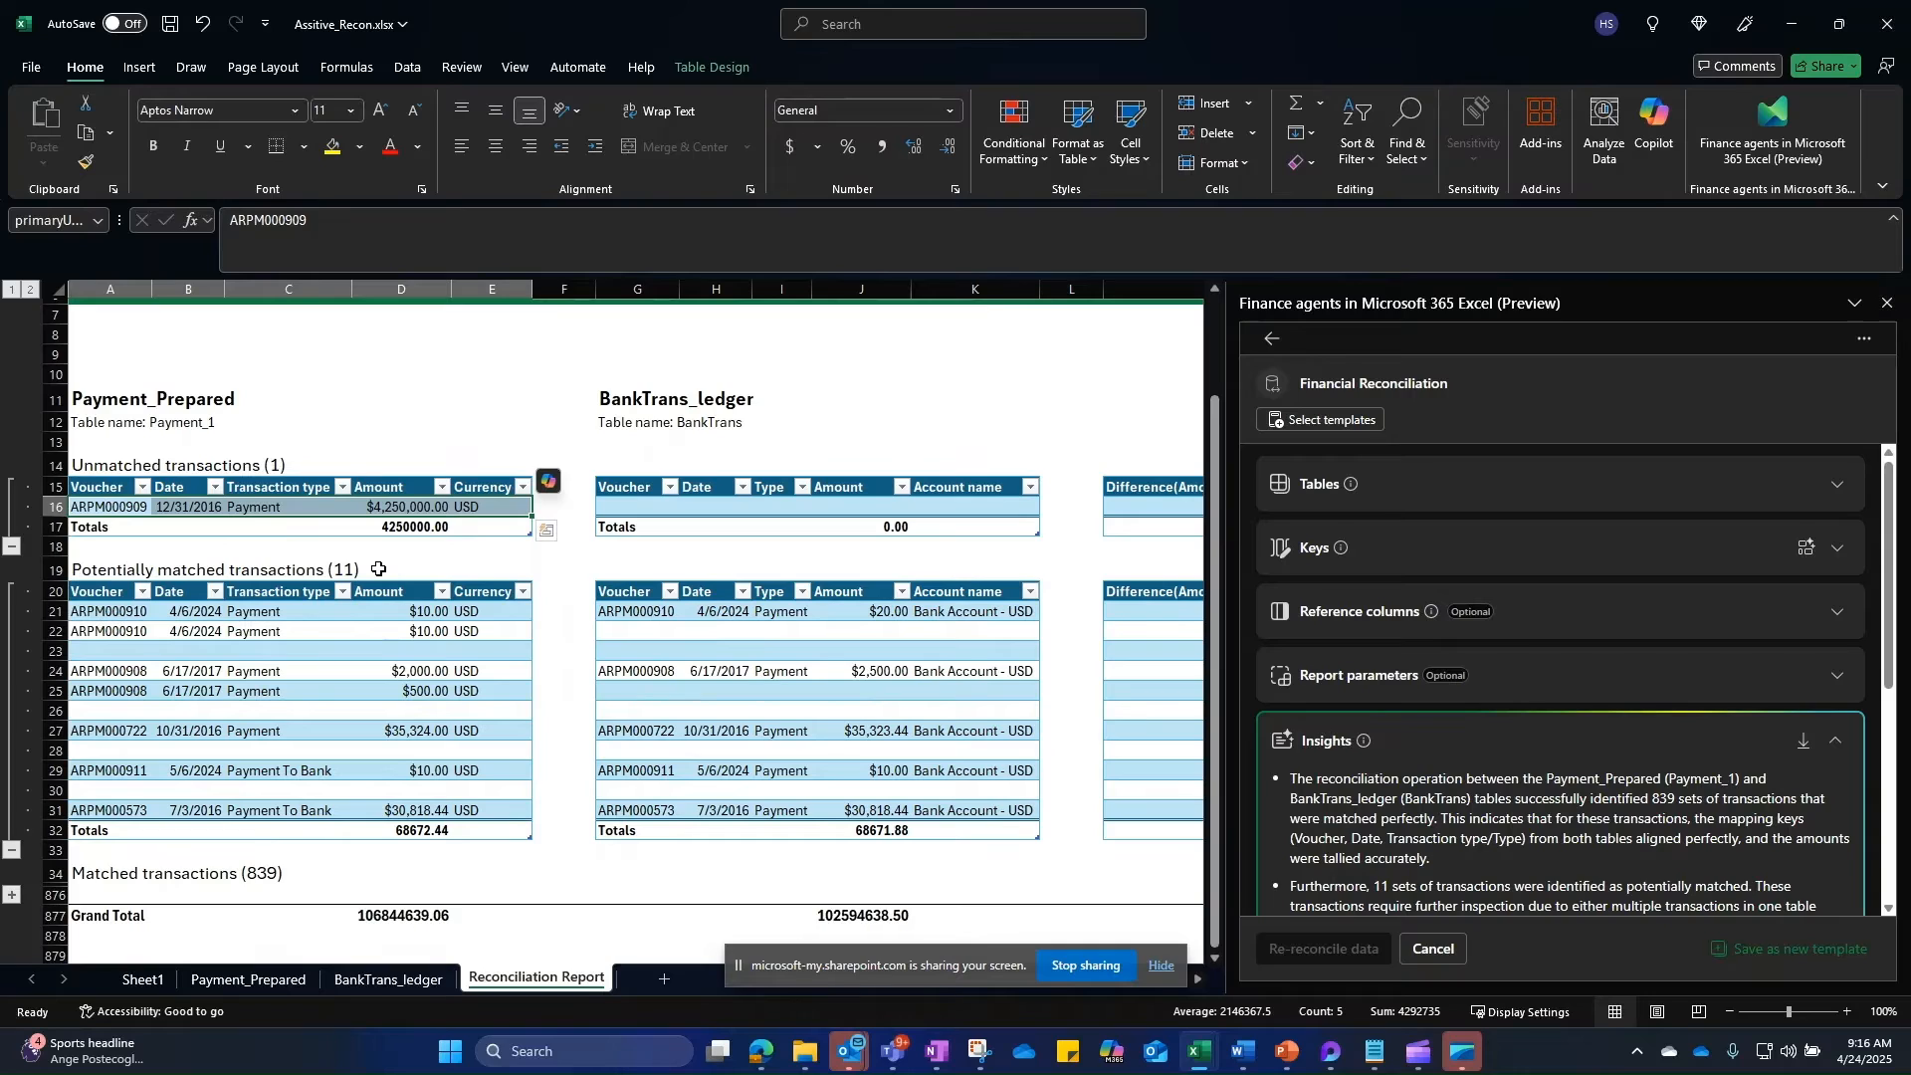
{"action": "left_click_drag", "start_coordinate": [105, 611], "coordinate": [516, 633]}
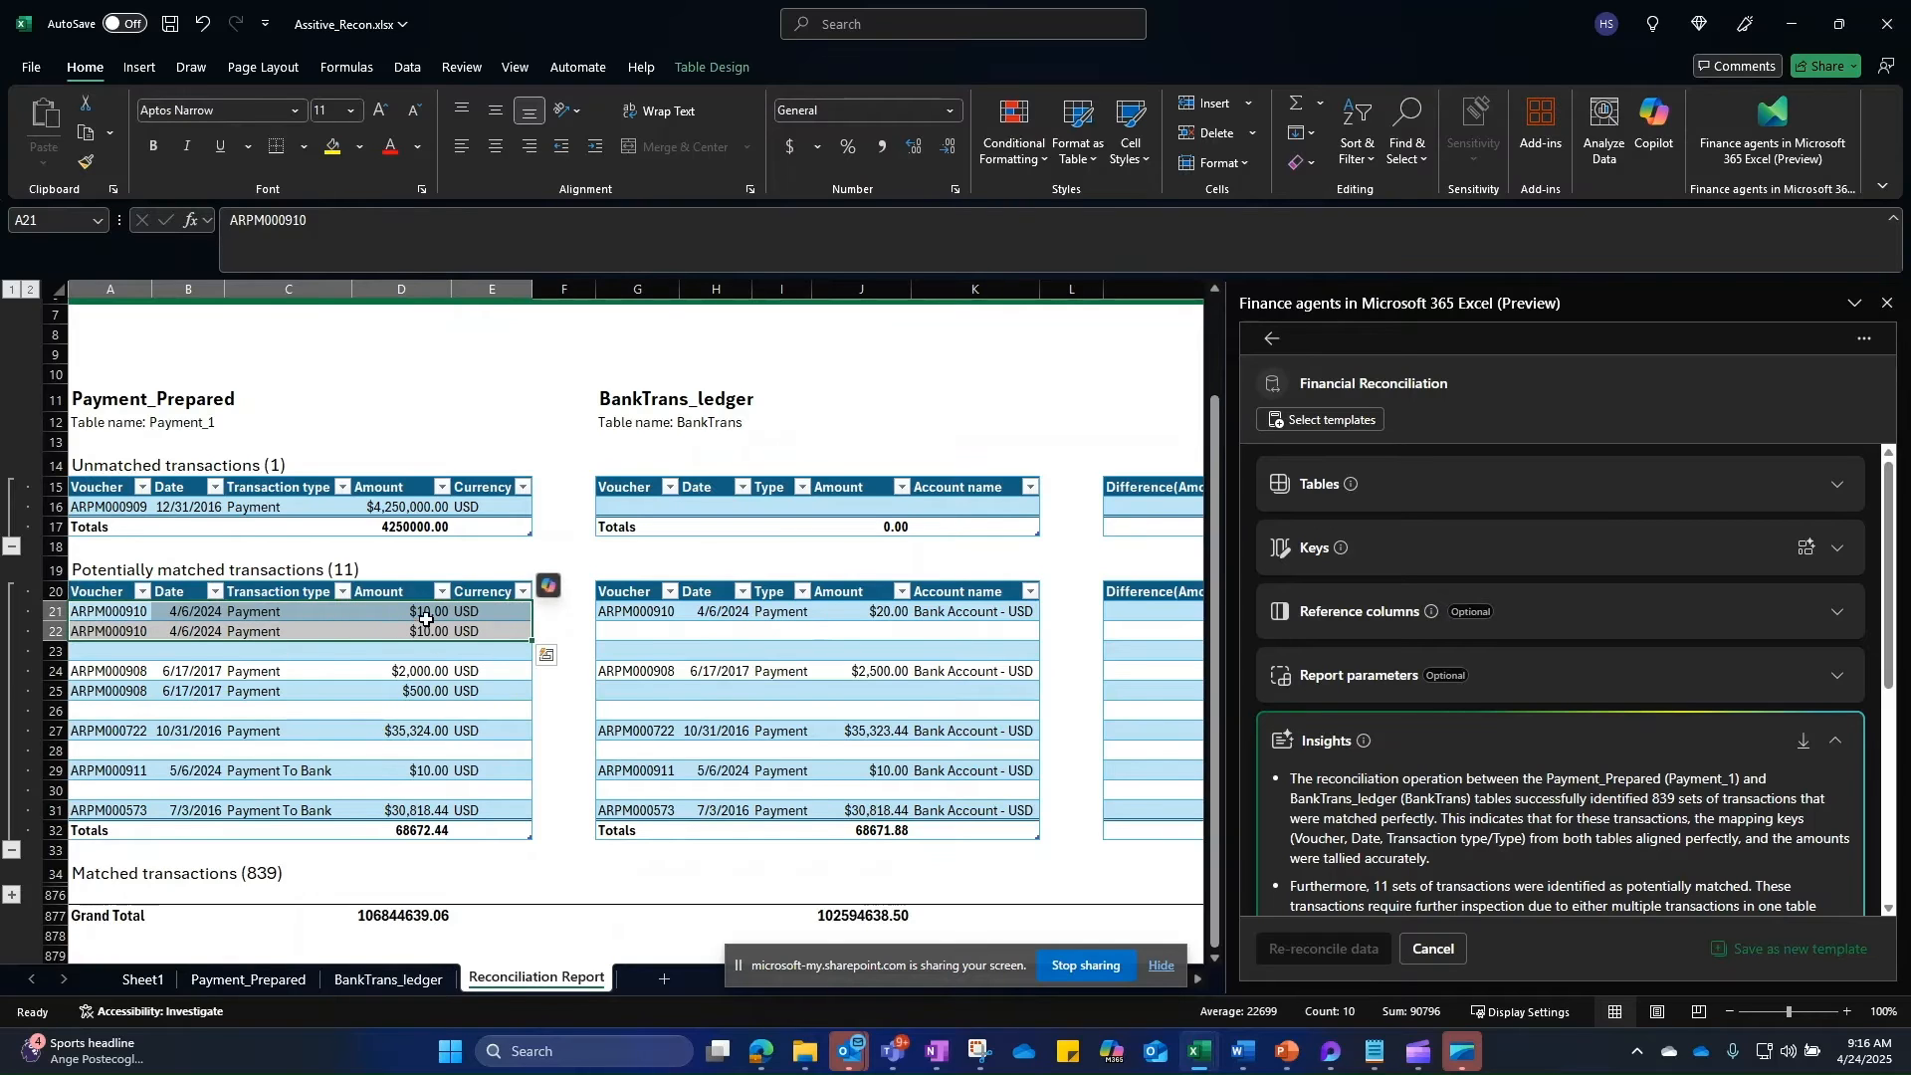
{"action": "left_click_drag", "start_coordinate": [102, 674], "coordinate": [506, 694]}
{"action": "left_click_drag", "start_coordinate": [621, 673], "coordinate": [1021, 686]}
{"action": "scroll", "coordinate": [403, 745], "scroll_direction": "down", "scroll_amount": 1}
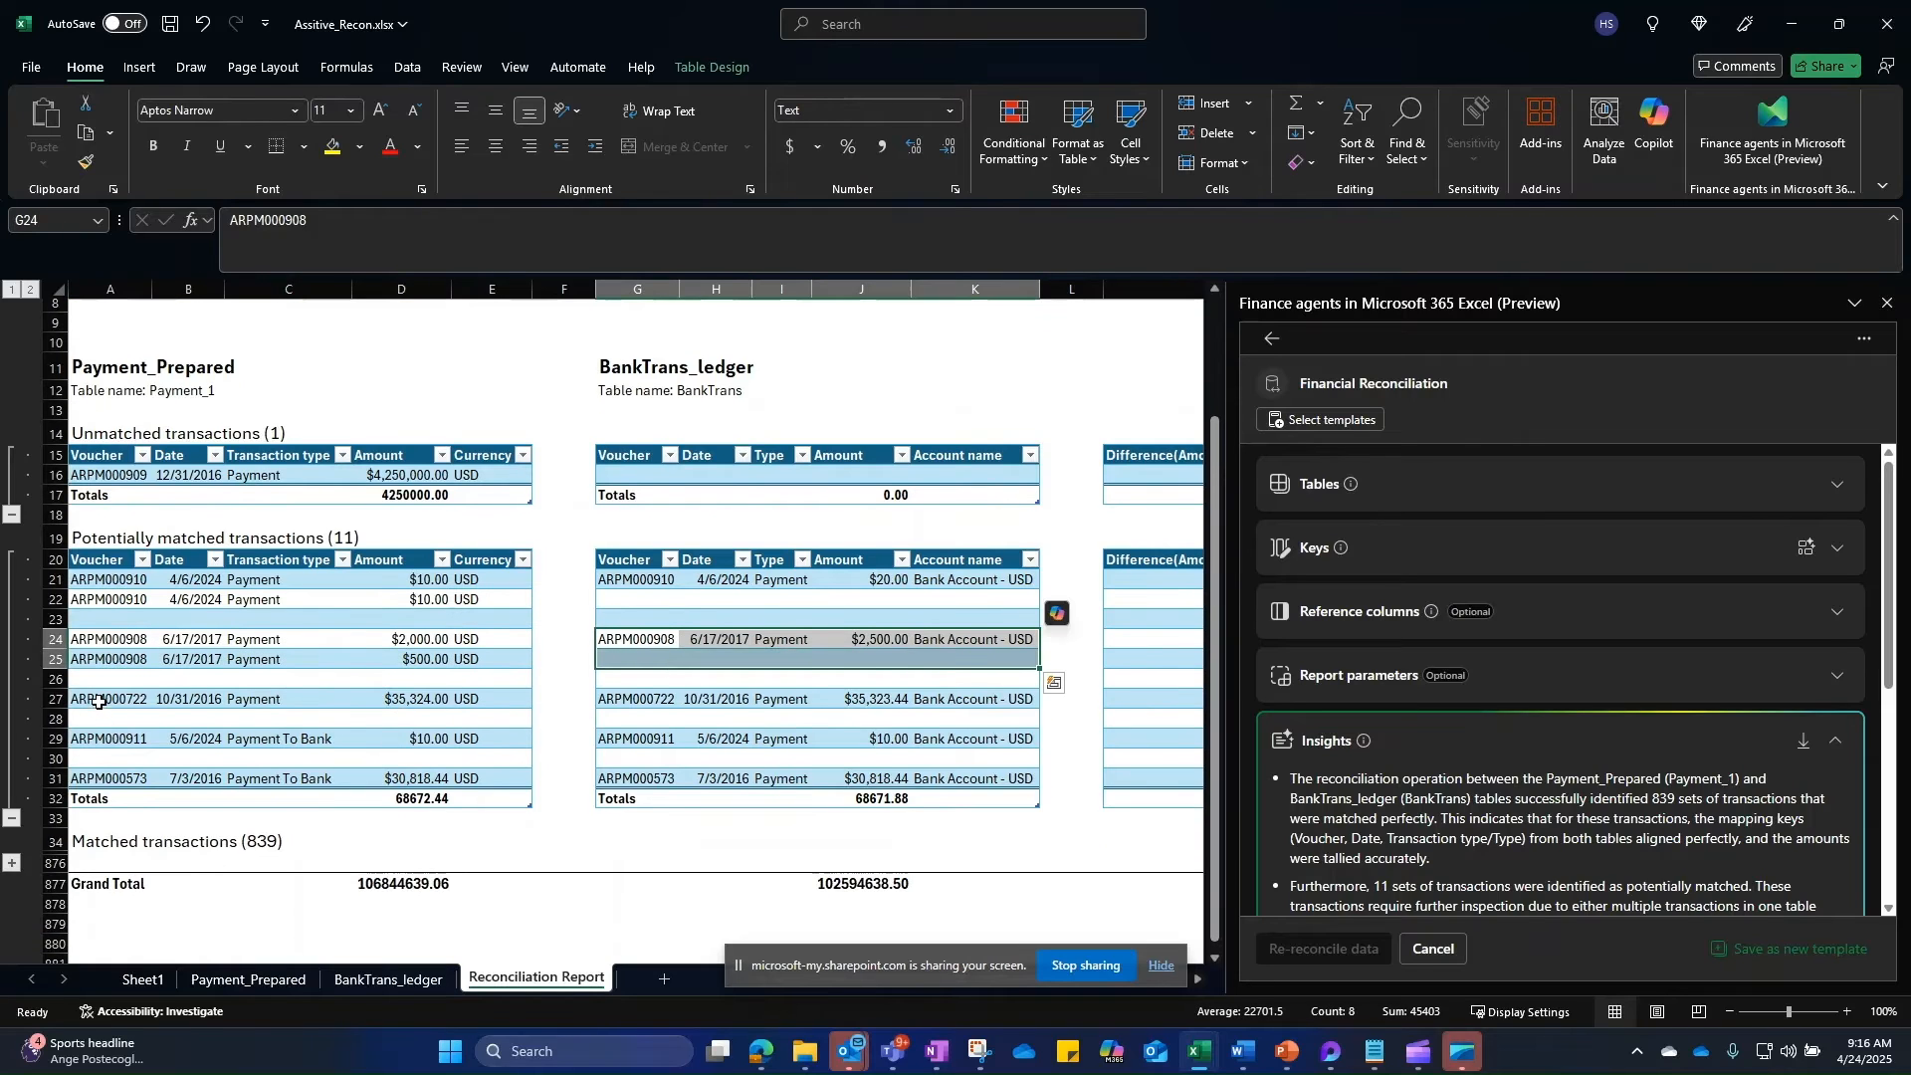
{"action": "left_click_drag", "start_coordinate": [106, 700], "coordinate": [994, 701]}
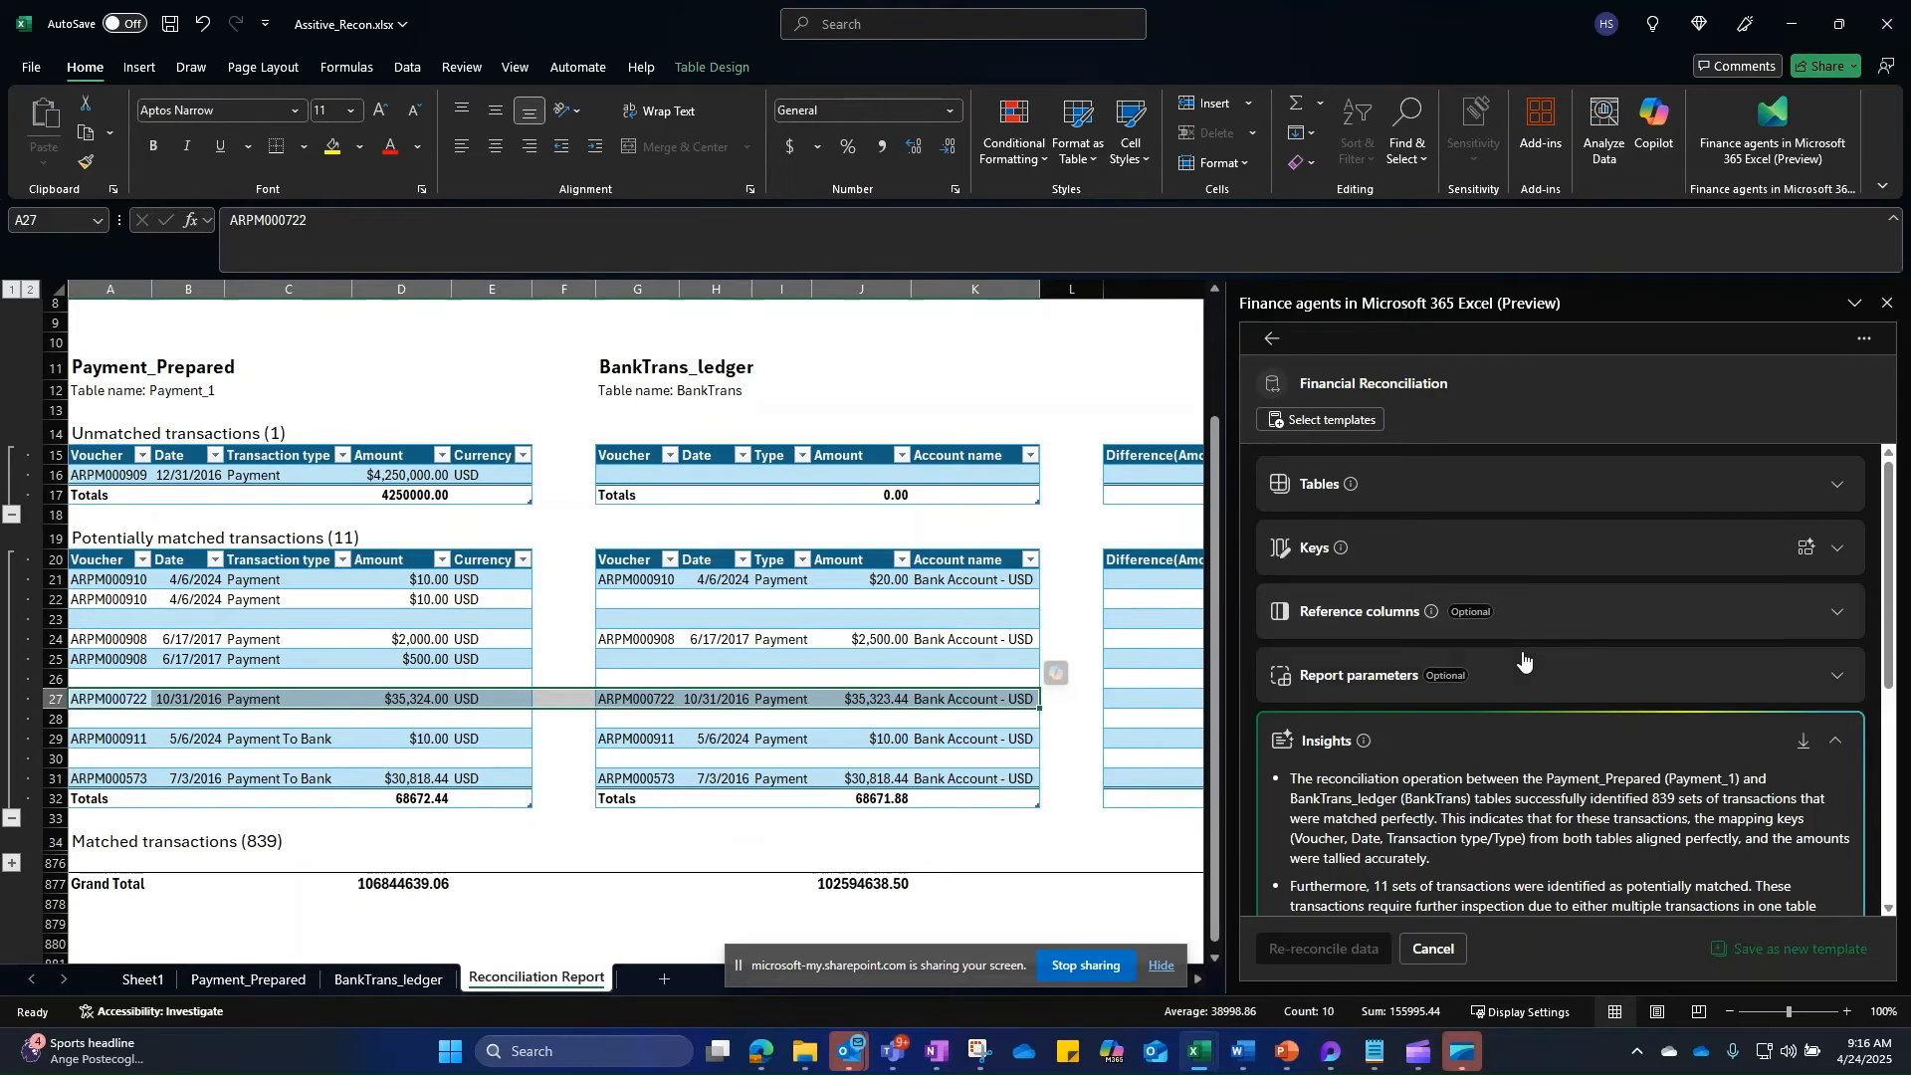
Step: Save the reconciliation setup as template FinanceAgentReconTMPL01, then leave the setup
{"action": "left_click", "coordinate": [1786, 956]}
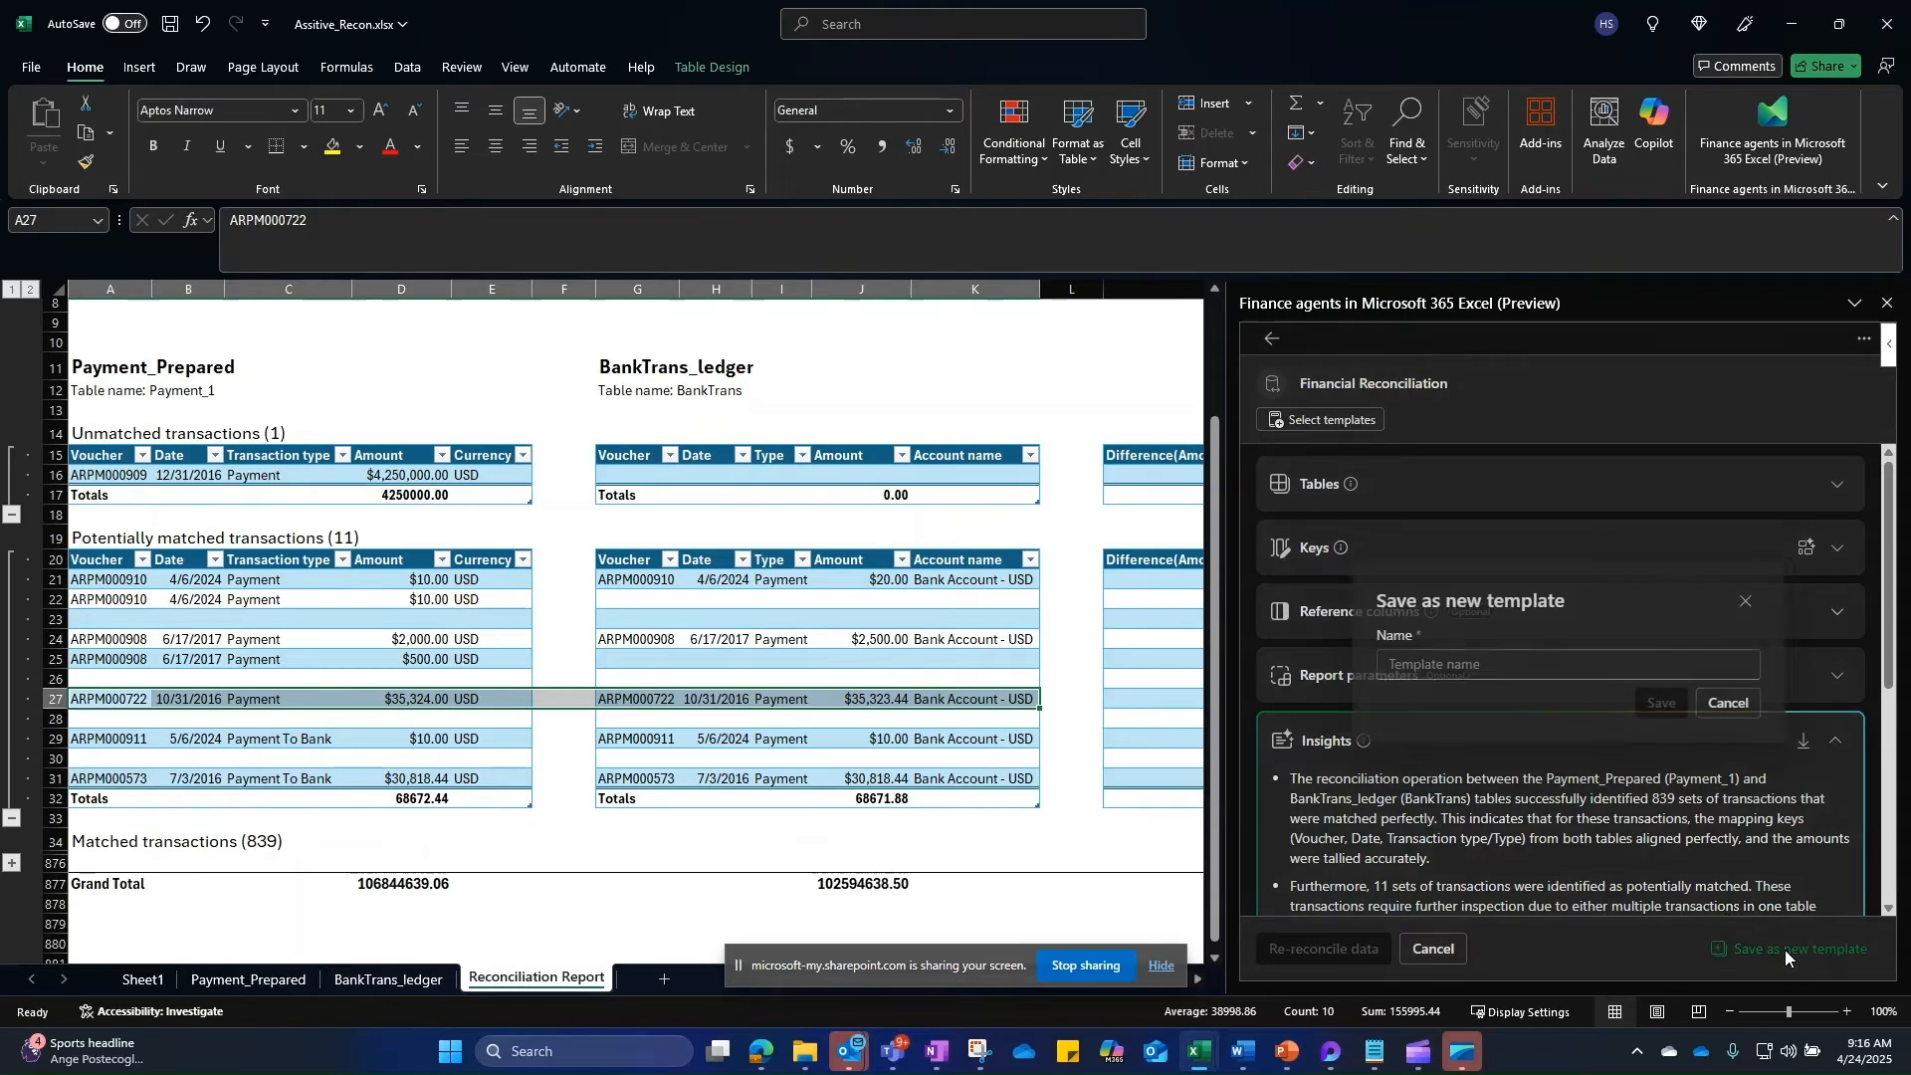
{"action": "left_click", "coordinate": [1535, 666]}
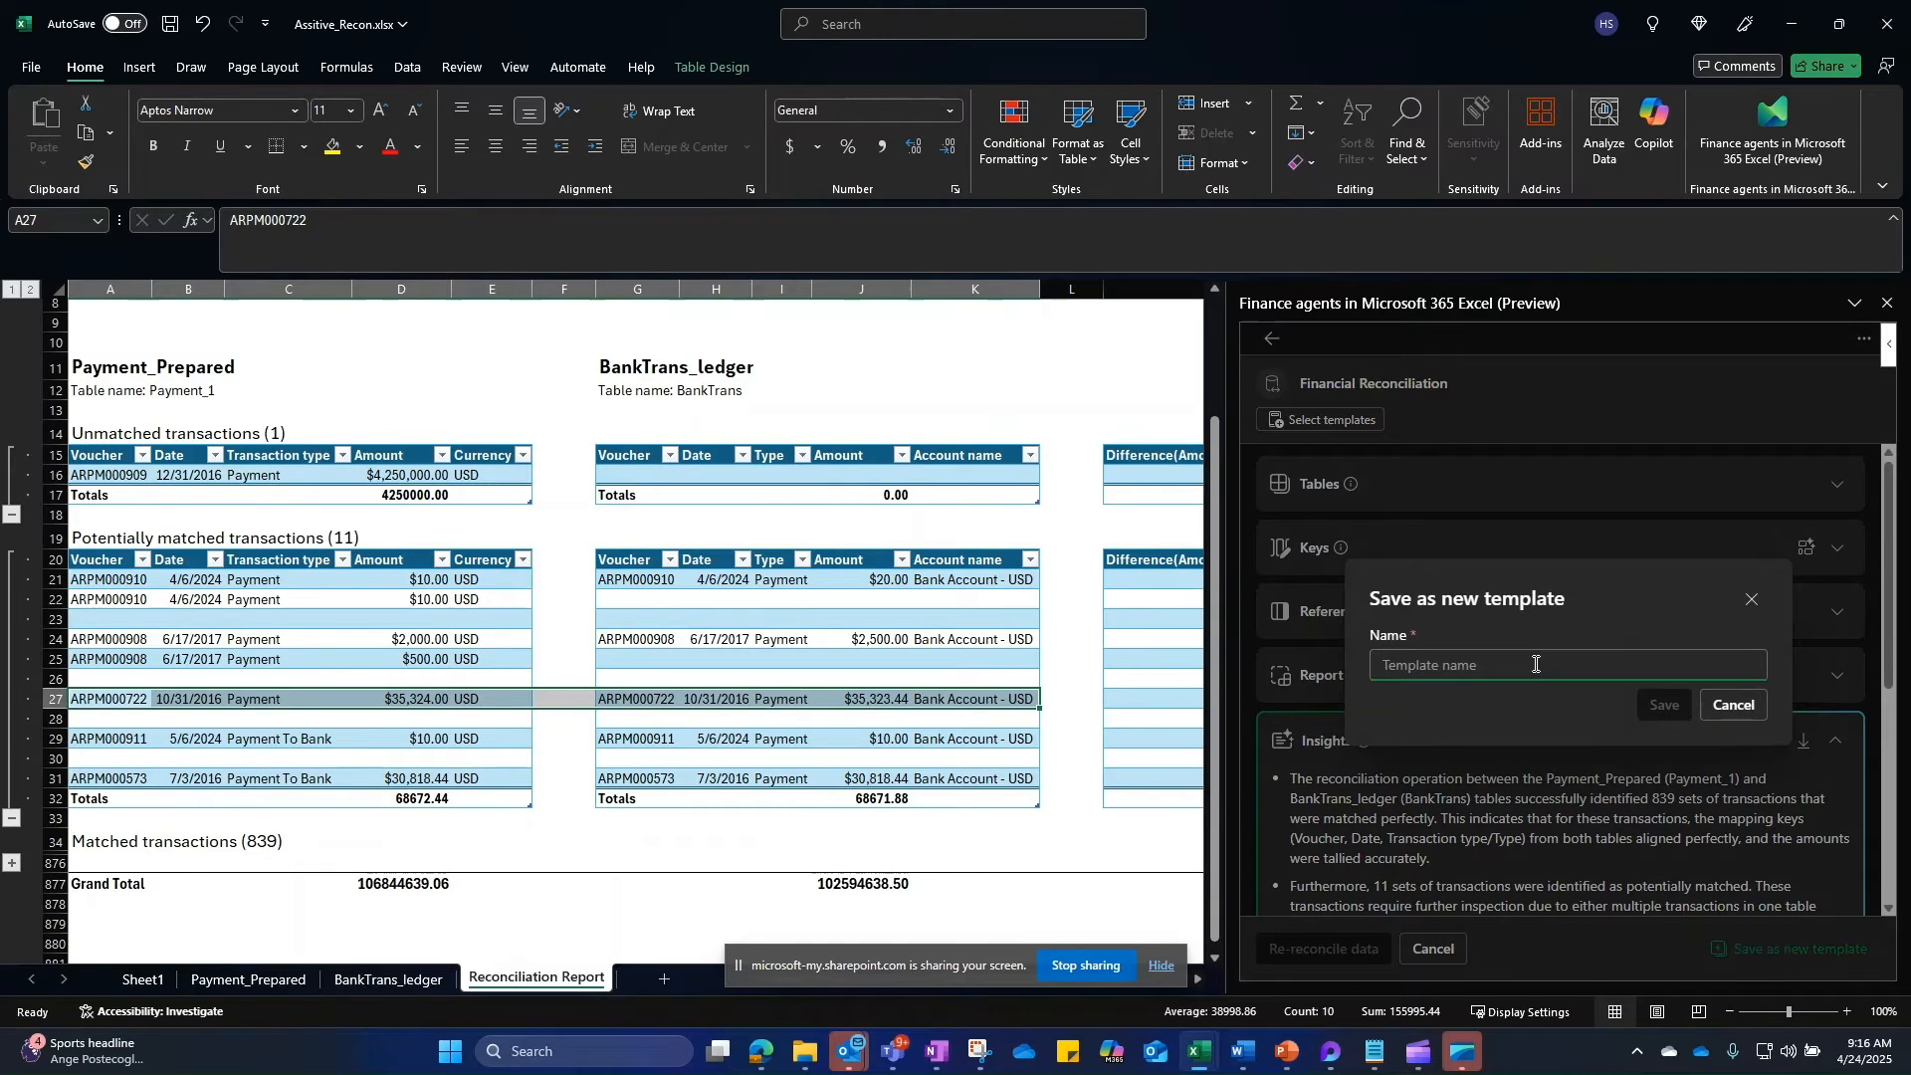
{"action": "type", "text": "FinanceAgentRecon"}
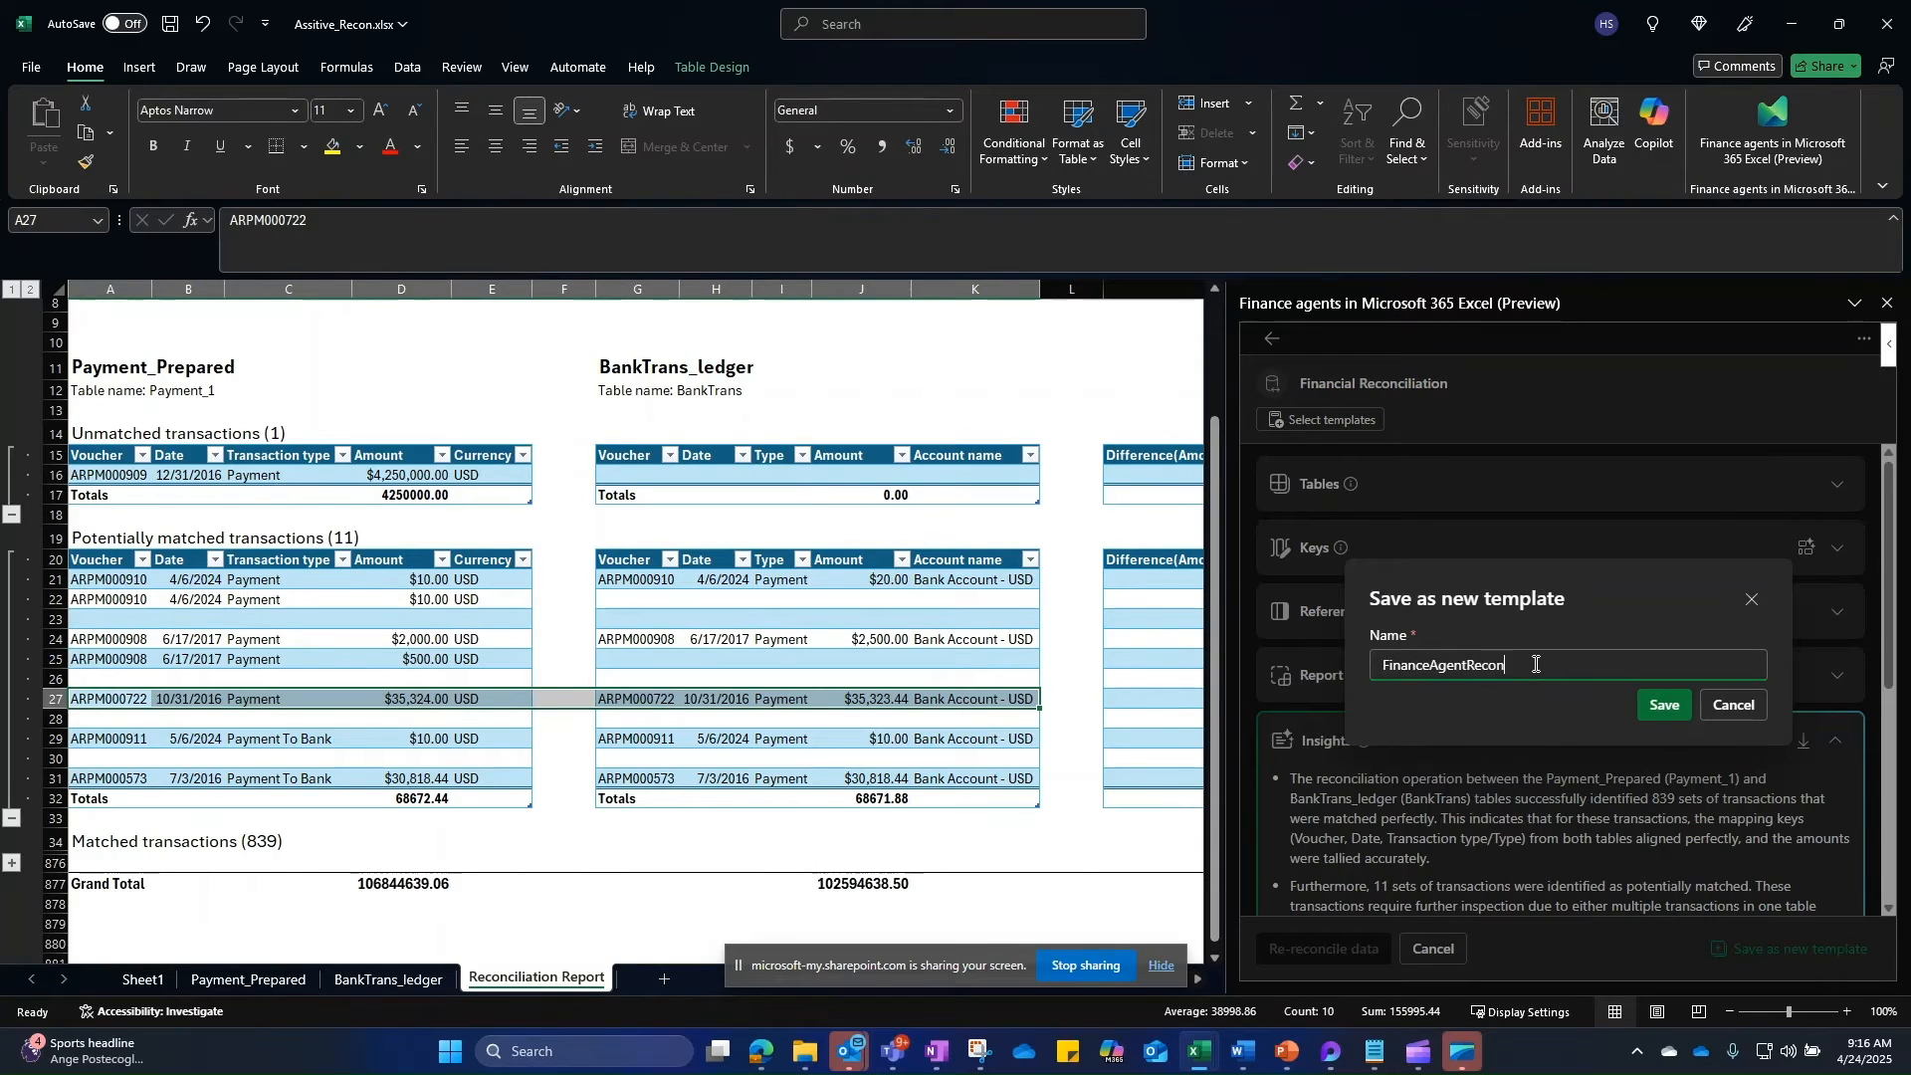
{"action": "type", "text": "TMP101"}
{"action": "left_click", "coordinate": [1659, 714]}
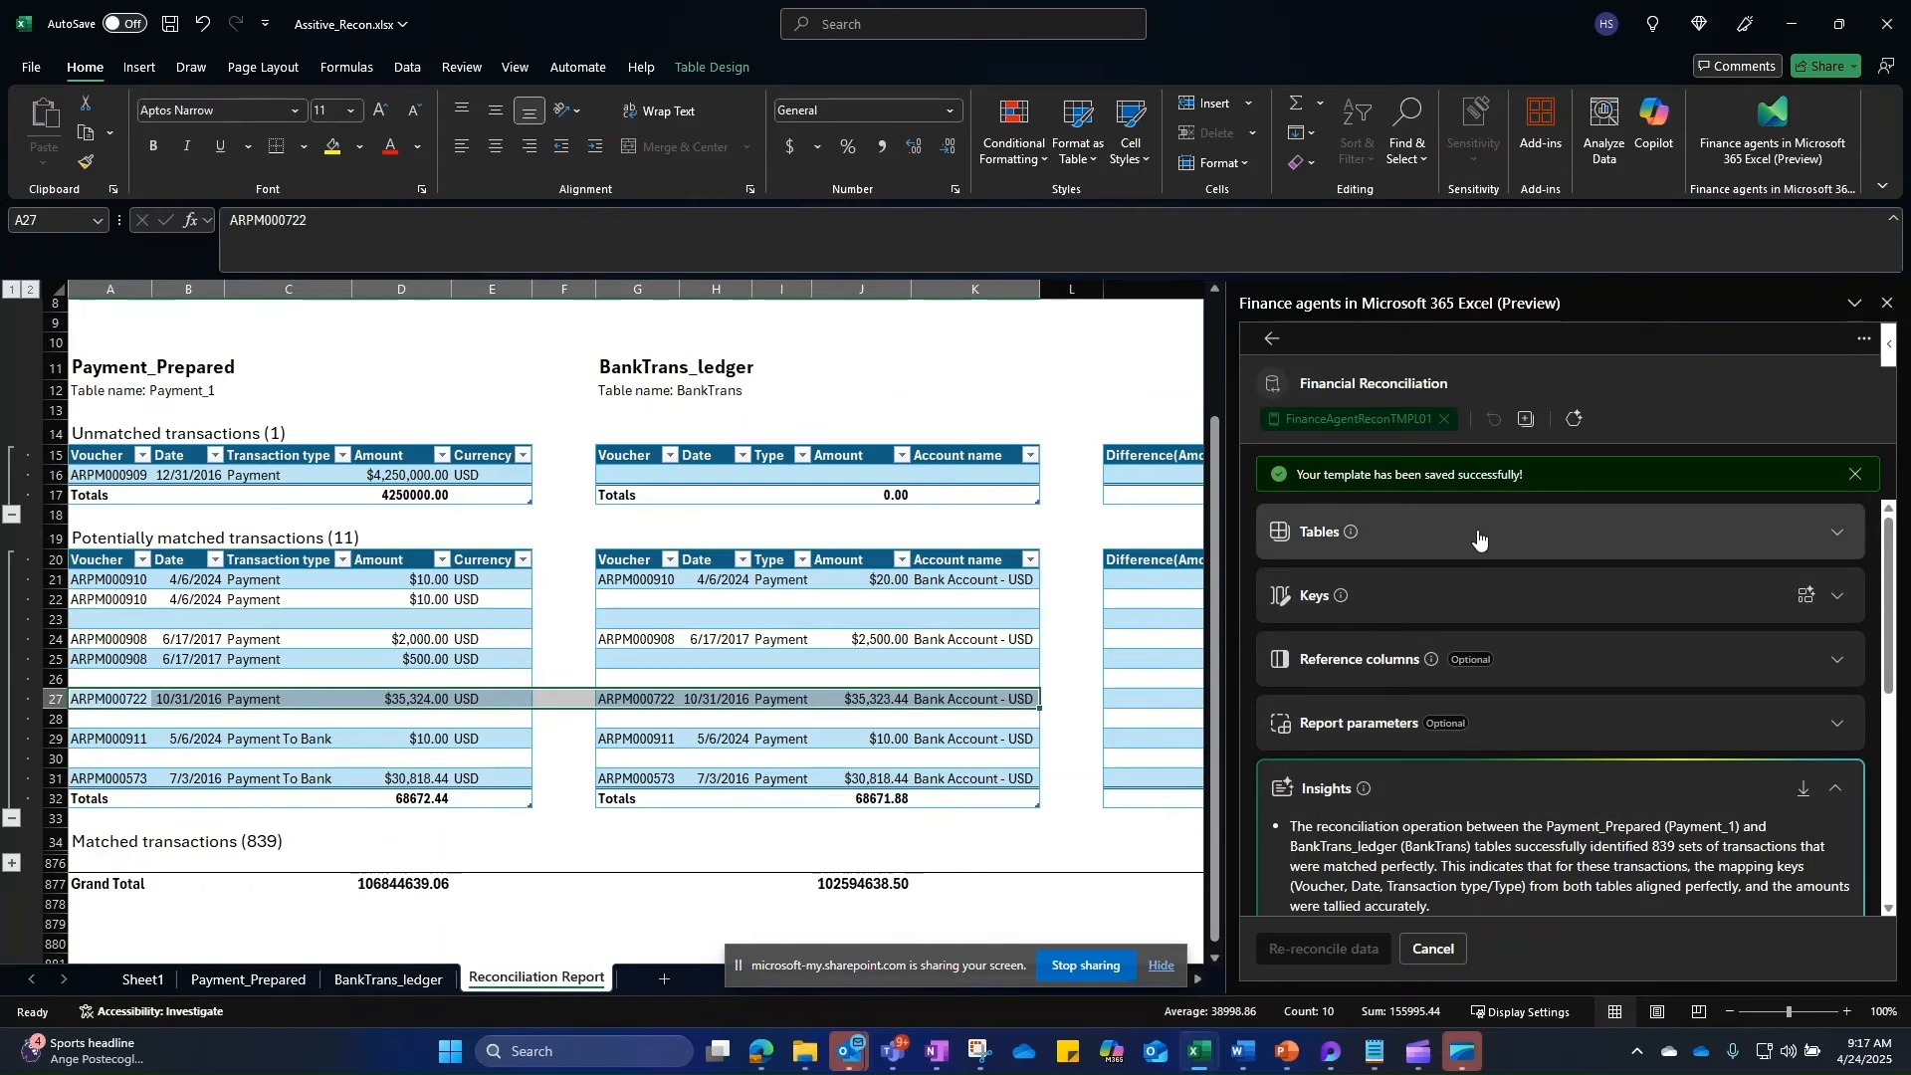
{"action": "left_click", "coordinate": [1272, 339]}
Step: Exit the reconciliation setup and delete the Reconciliation Report sheet
{"action": "left_click", "coordinate": [1647, 689]}
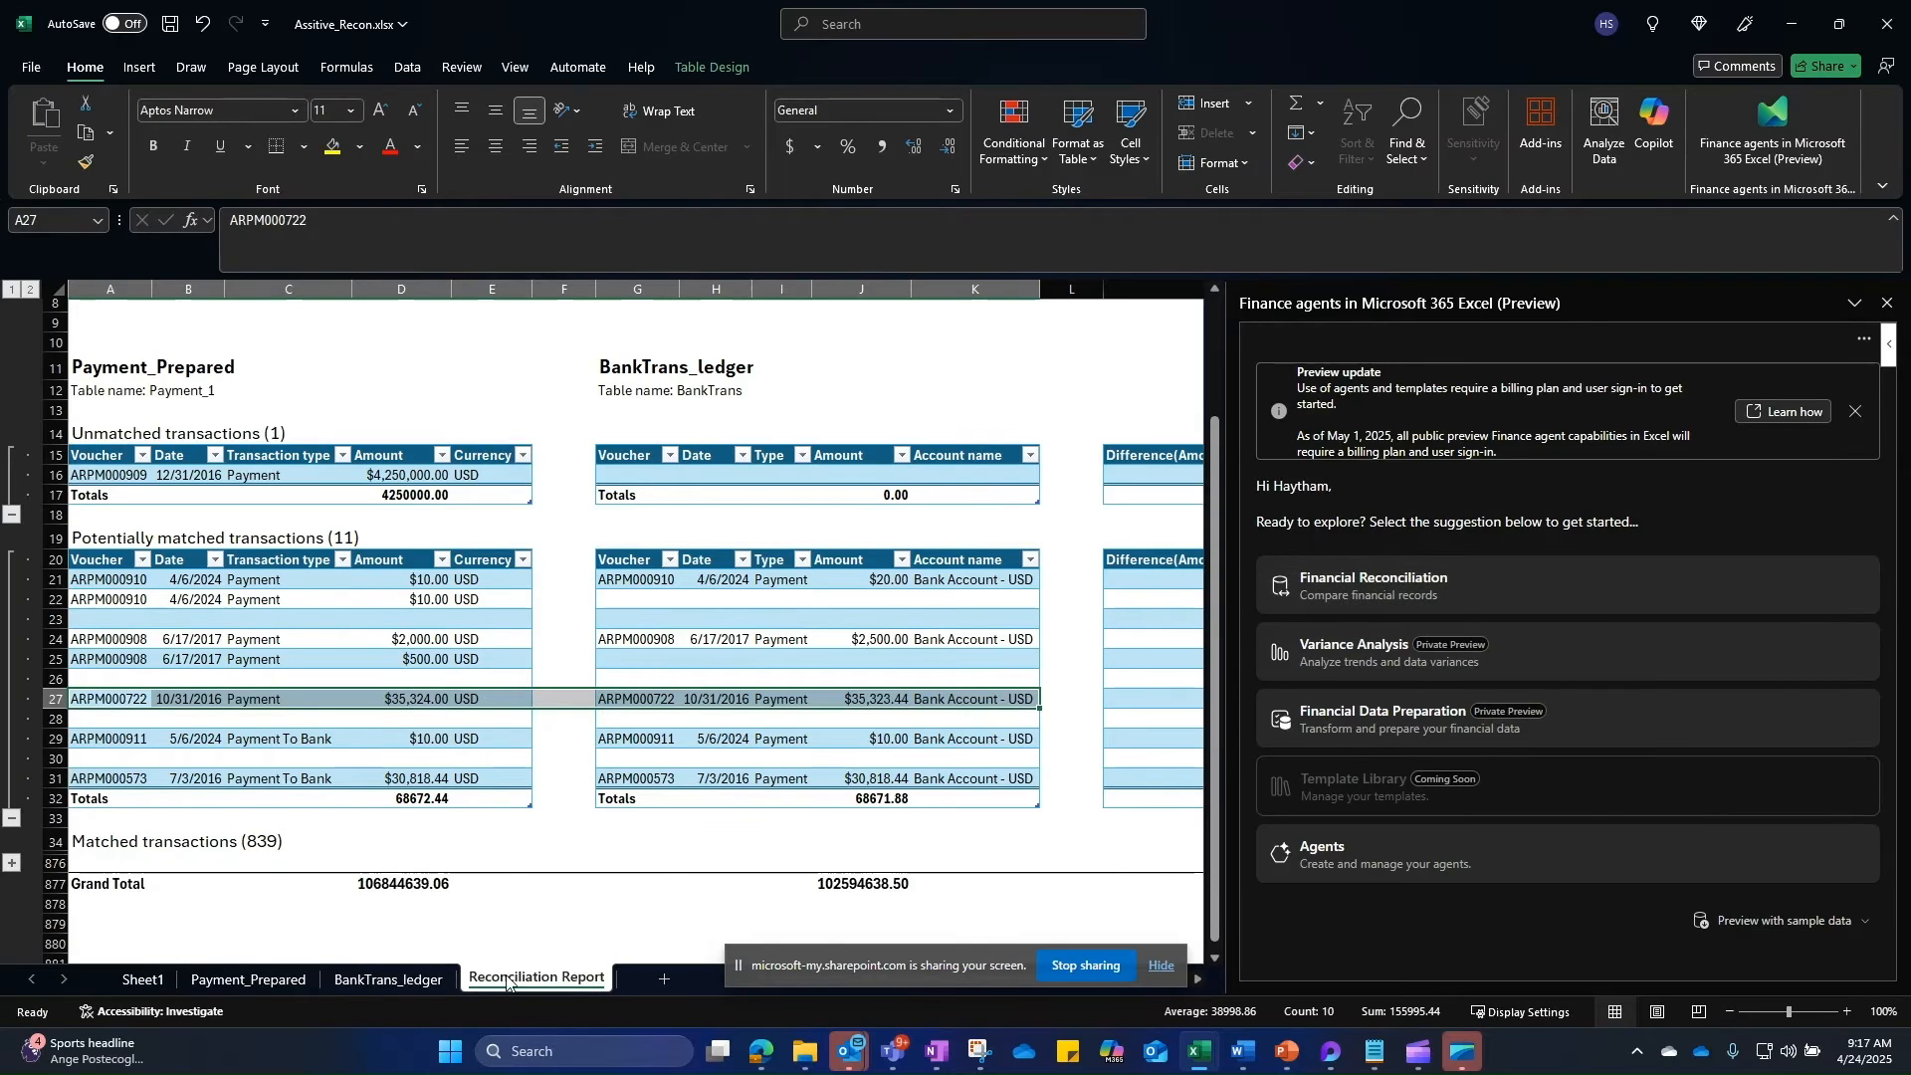
{"action": "right_click", "coordinate": [507, 983]}
{"action": "left_click", "coordinate": [587, 697]}
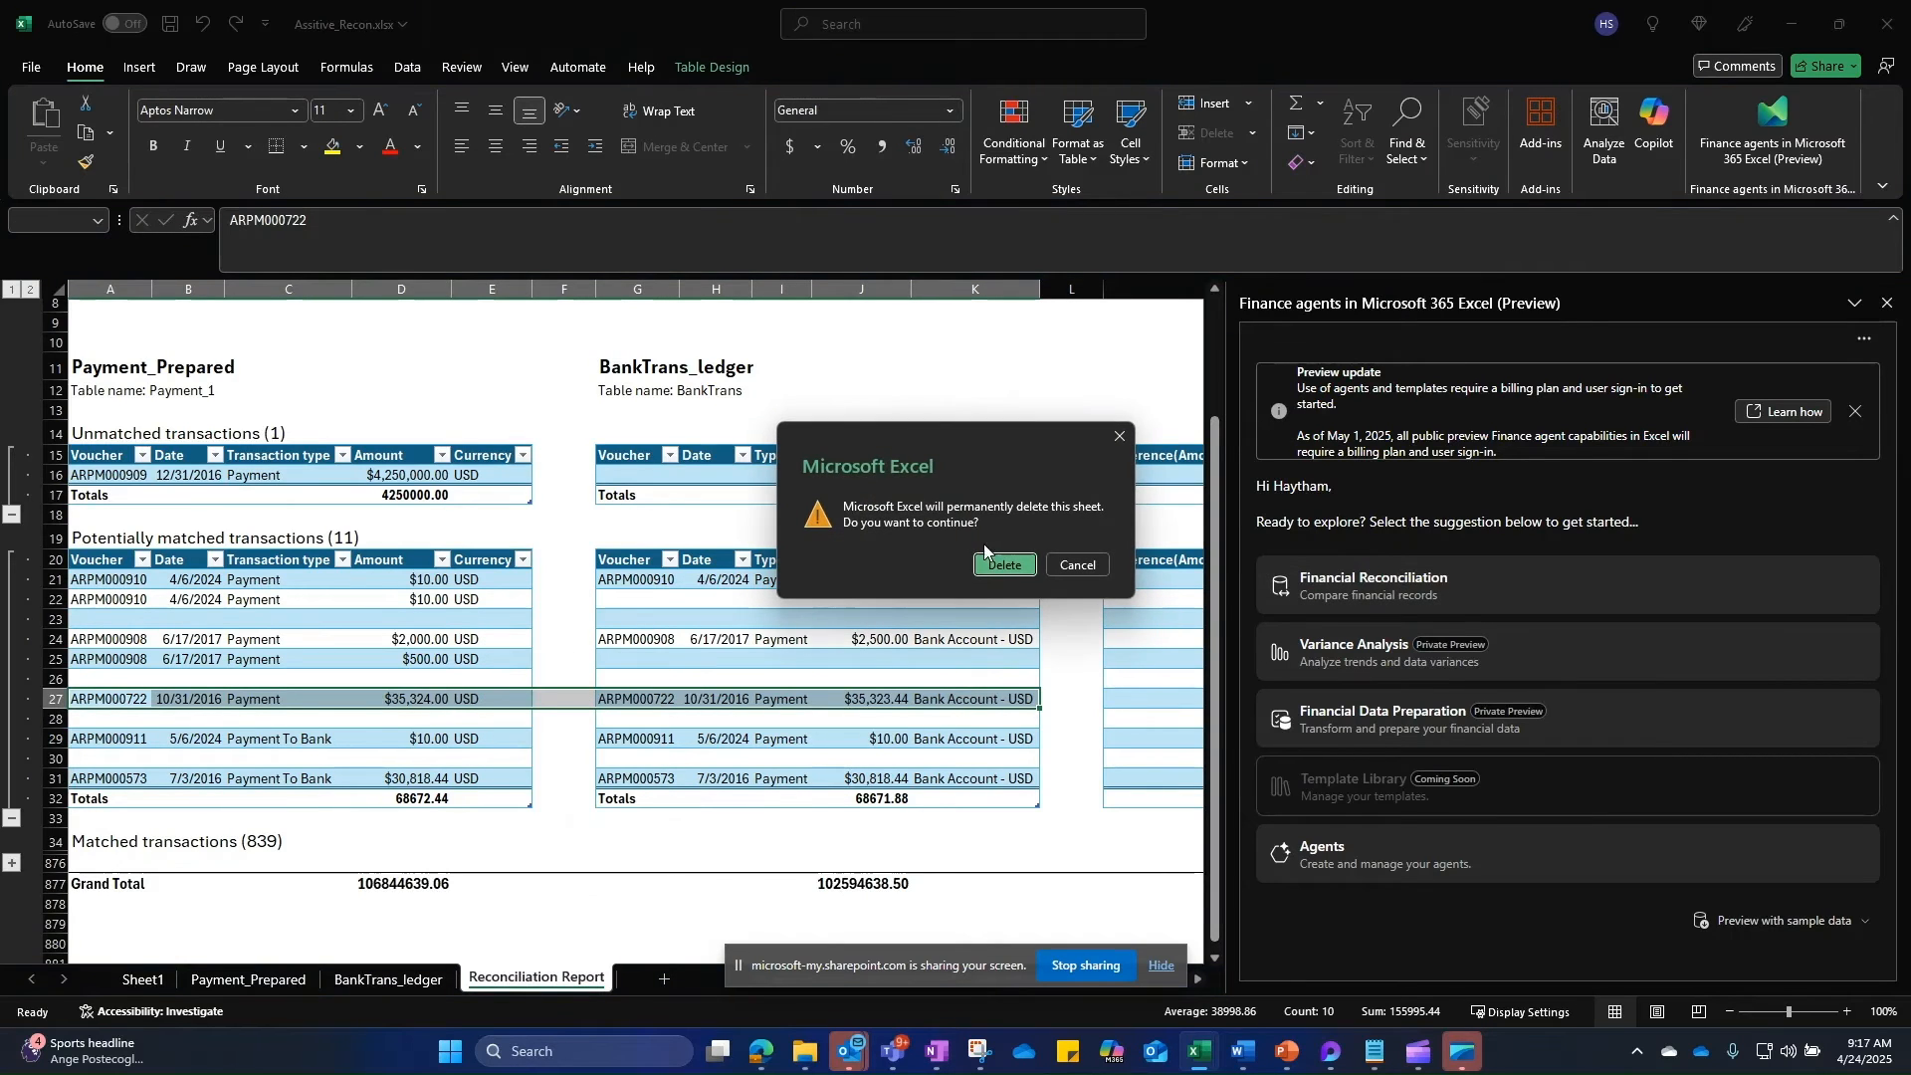
{"action": "left_click", "coordinate": [999, 563]}
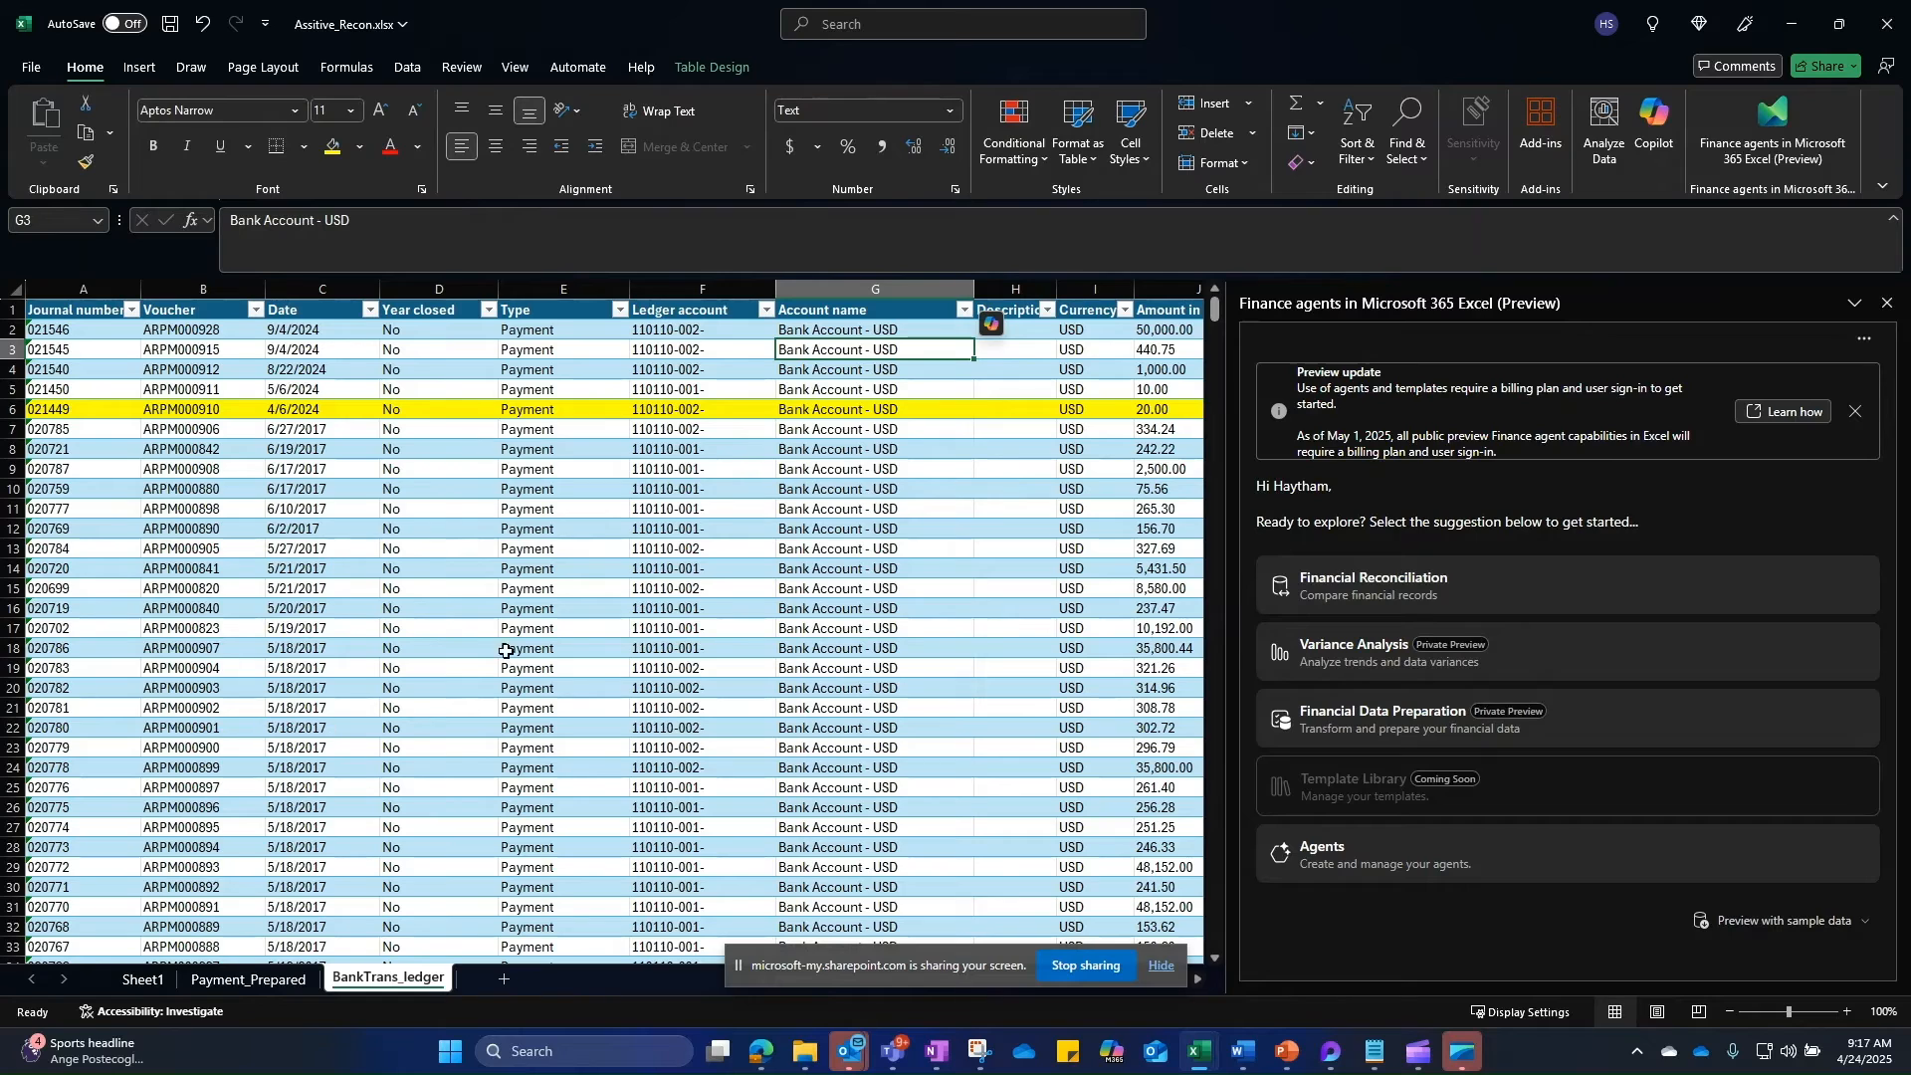
Step: Start a new Financial Reconciliation and apply the FinanceAgentReconTMPL01 template
{"action": "left_click", "coordinate": [1537, 587]}
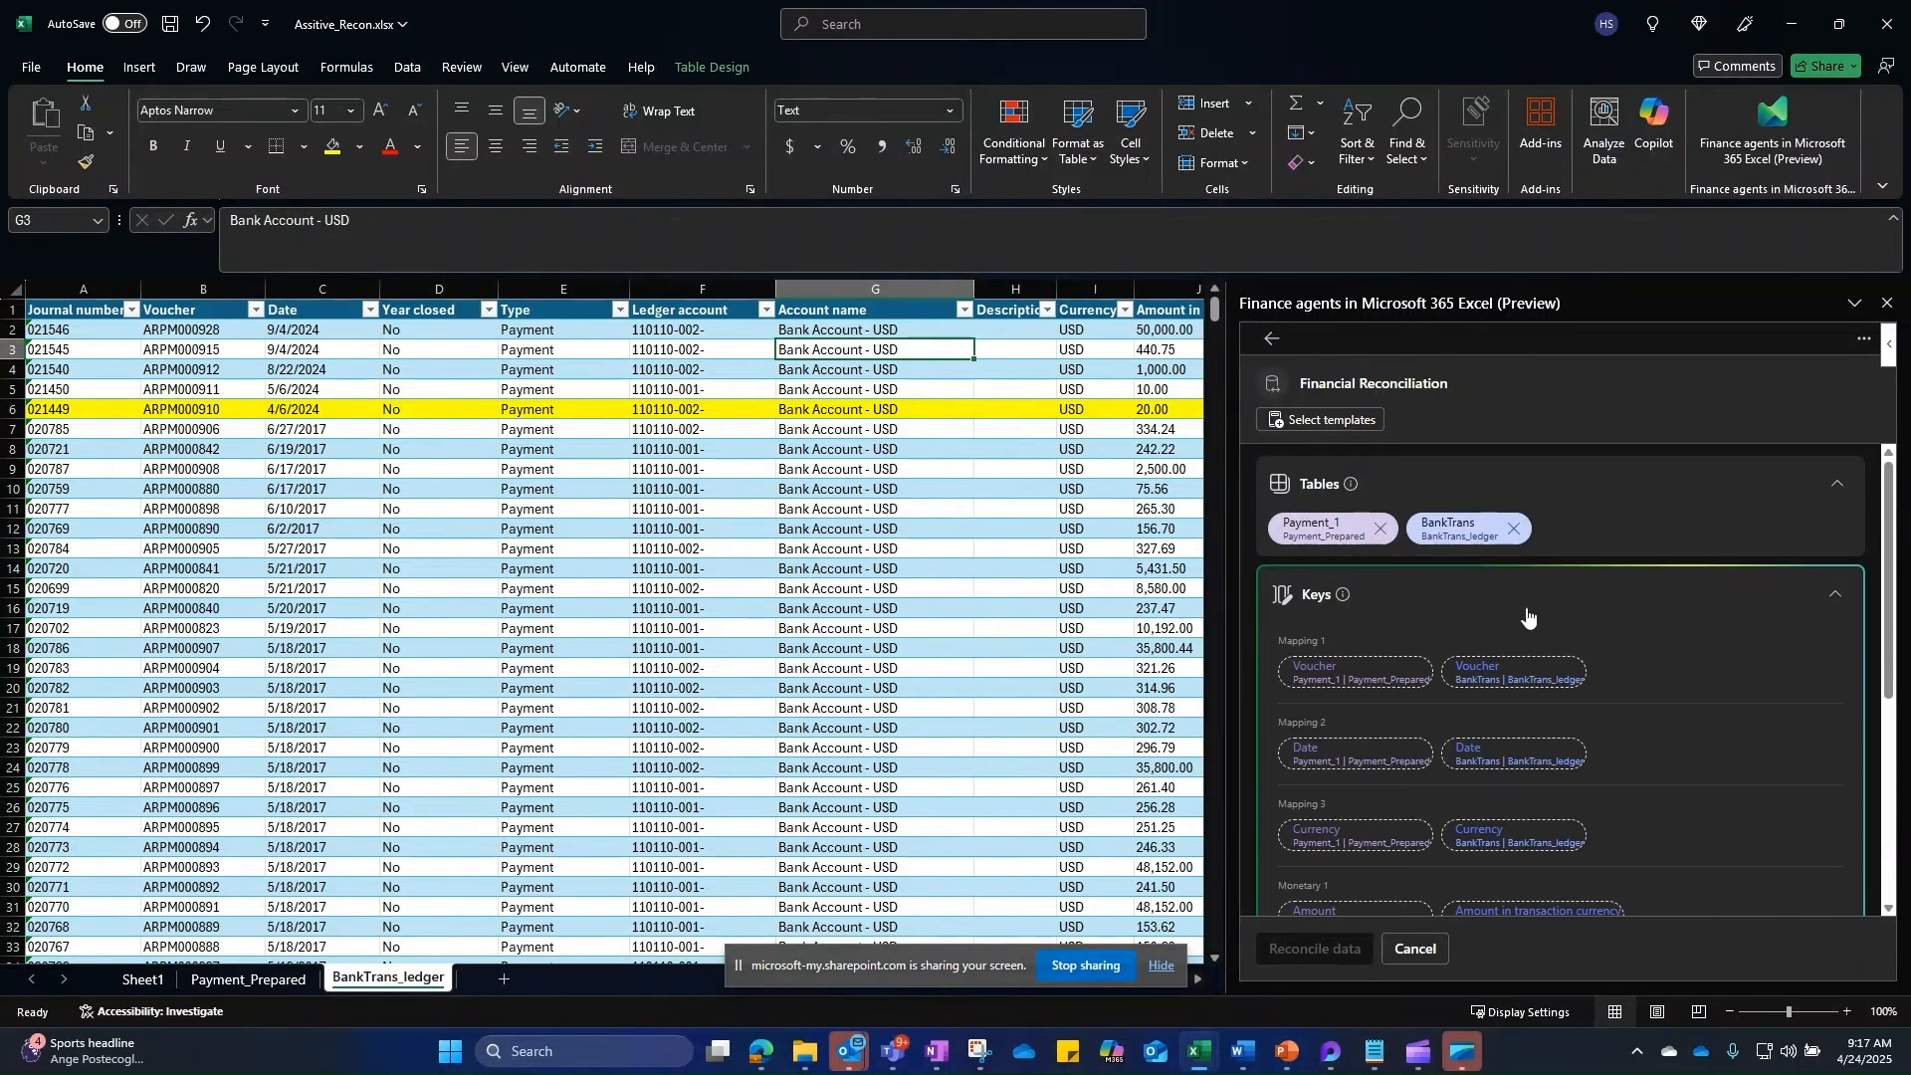
{"action": "left_click", "coordinate": [1332, 419]}
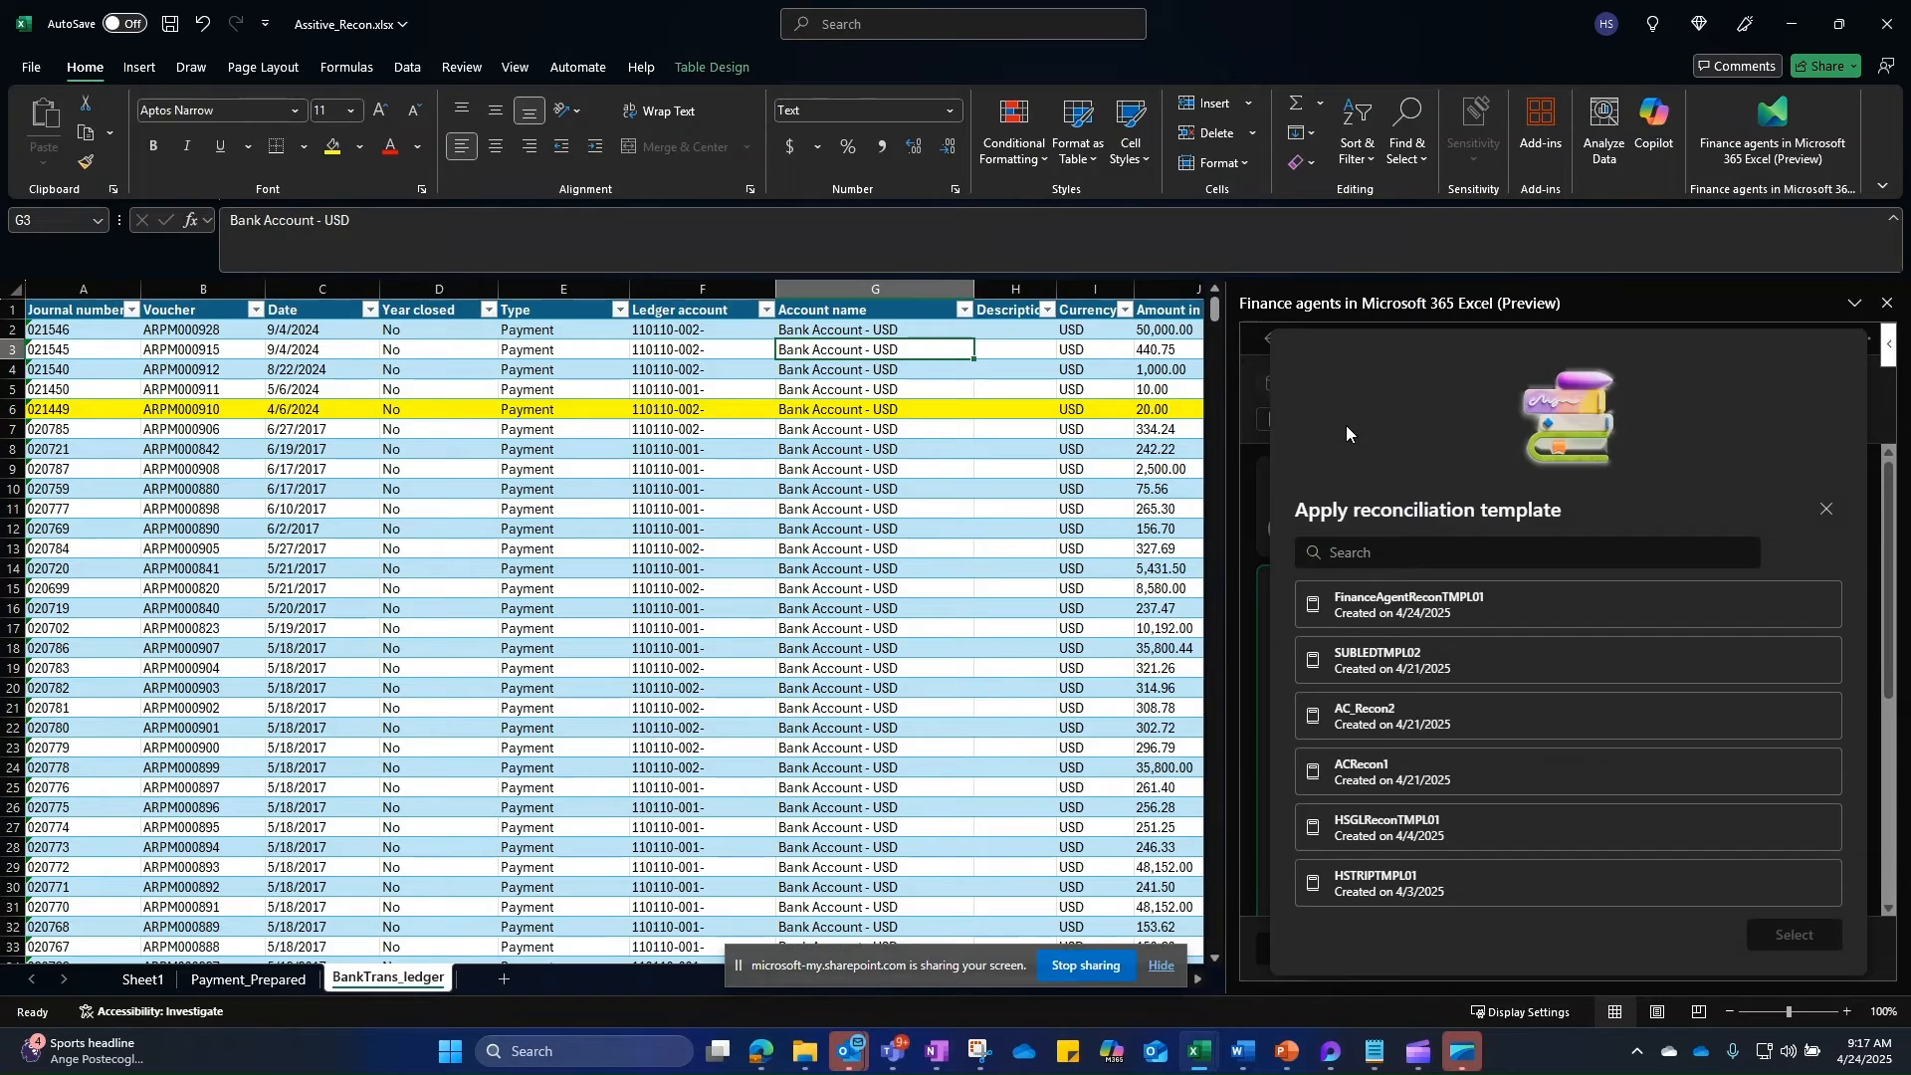
{"action": "left_click", "coordinate": [1394, 594]}
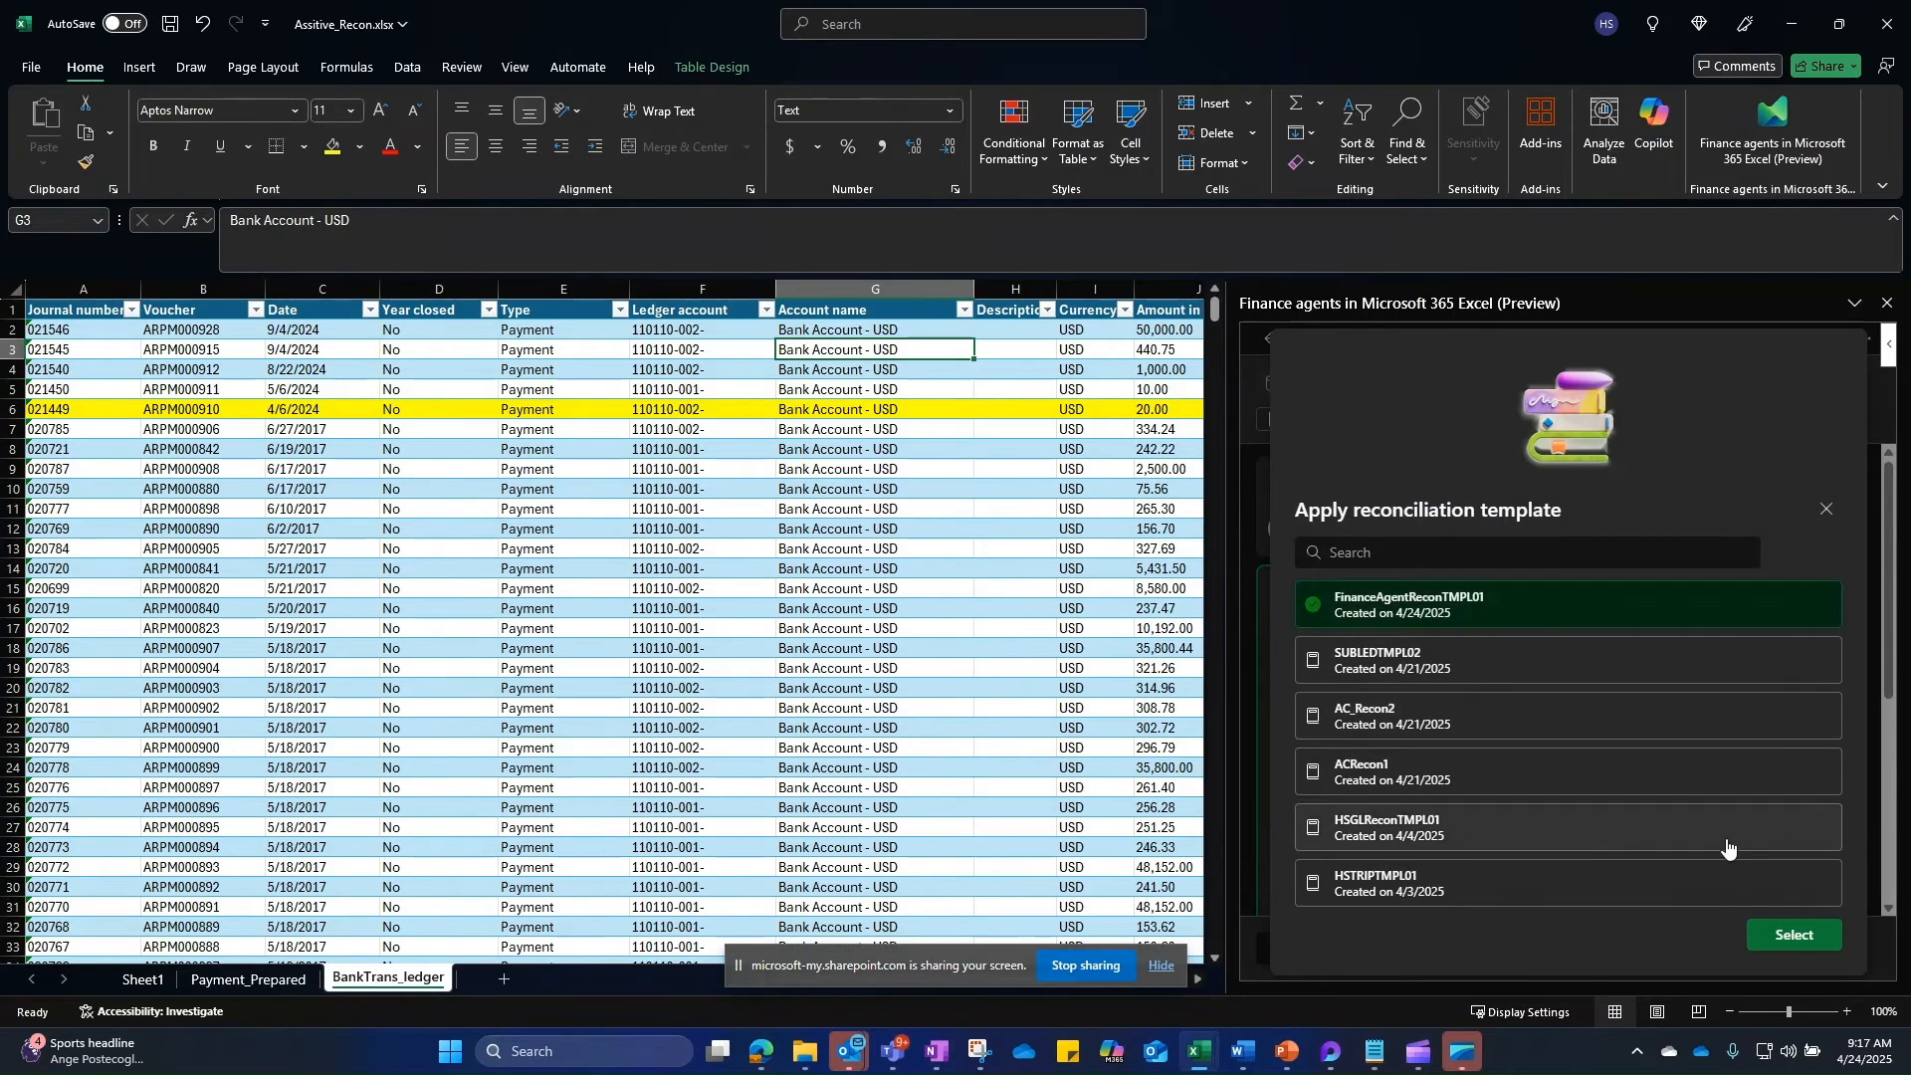
{"action": "left_click", "coordinate": [1797, 943]}
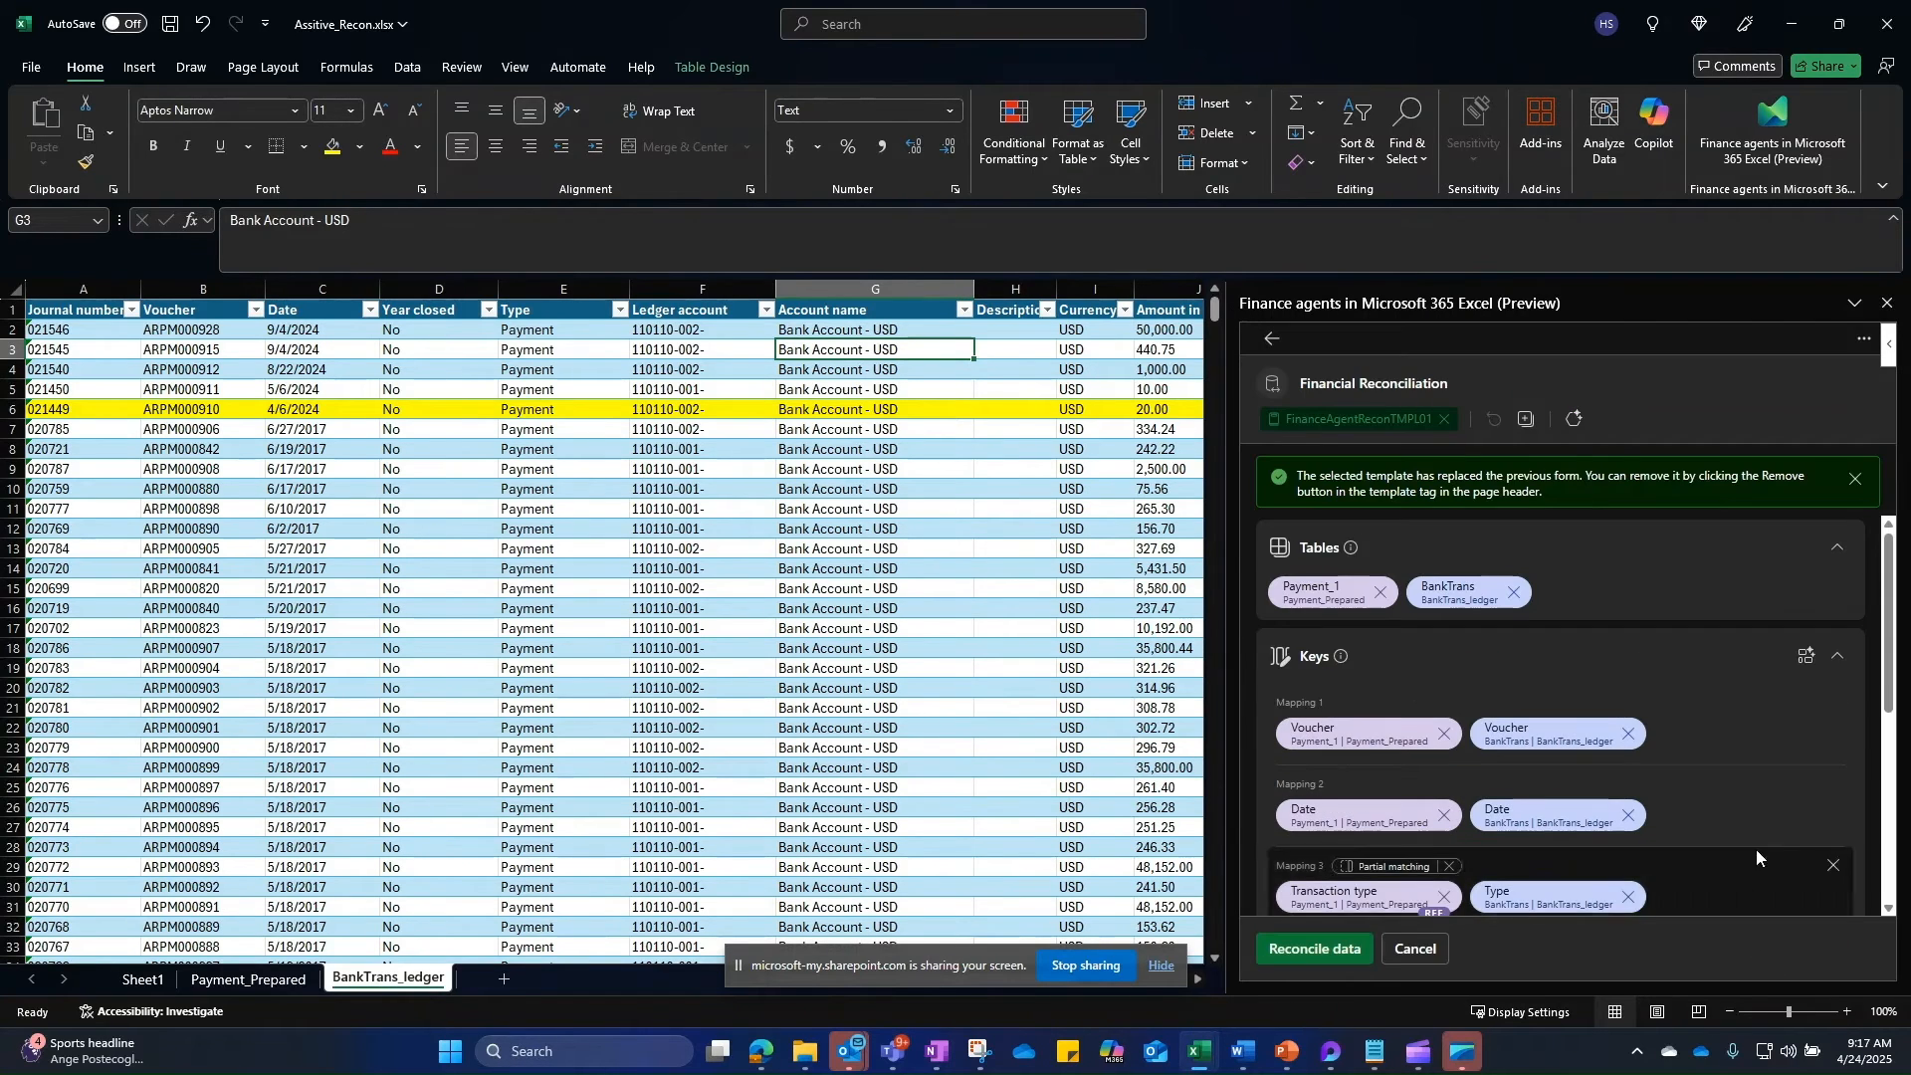
Step: Expand Reference columns to check the restored Currency and Account name columns
{"action": "scroll", "coordinate": [1483, 597], "scroll_direction": "down", "scroll_amount": 3}
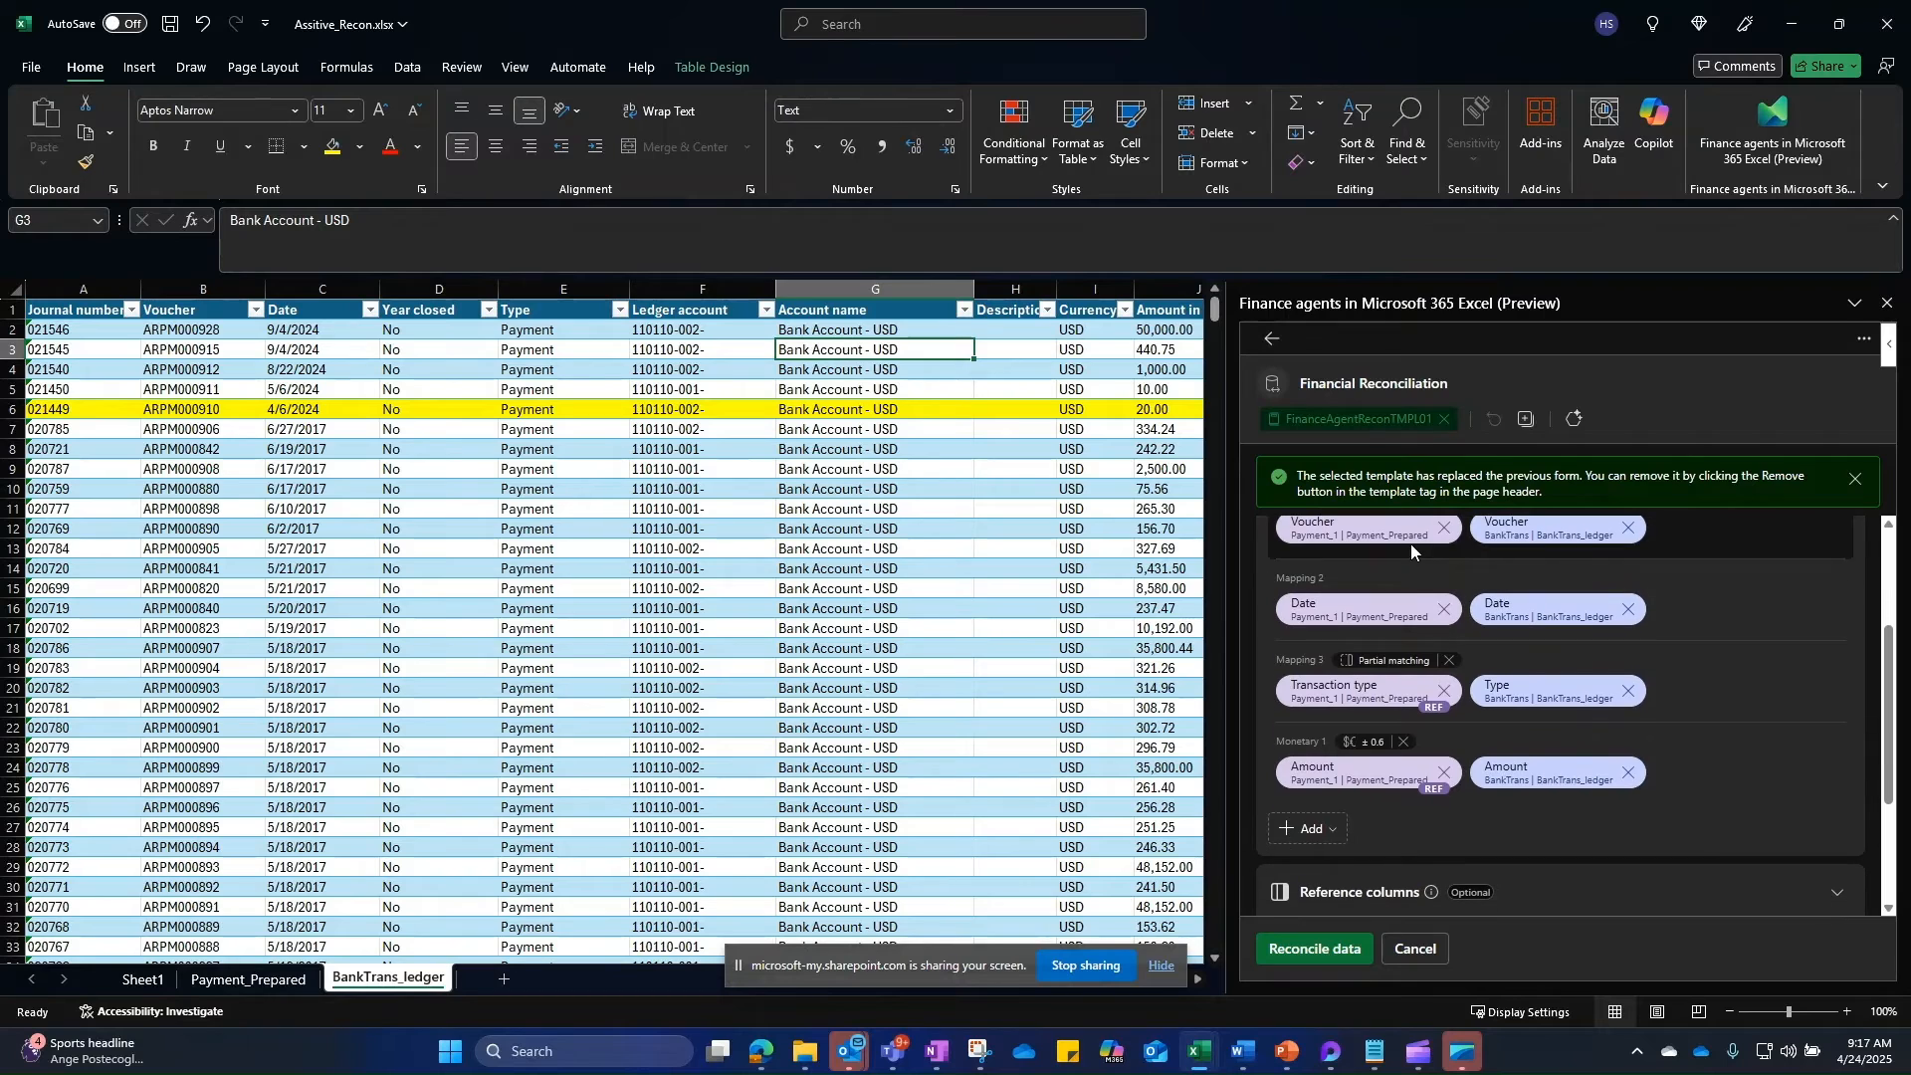
{"action": "scroll", "coordinate": [1578, 792], "scroll_direction": "down", "scroll_amount": 3}
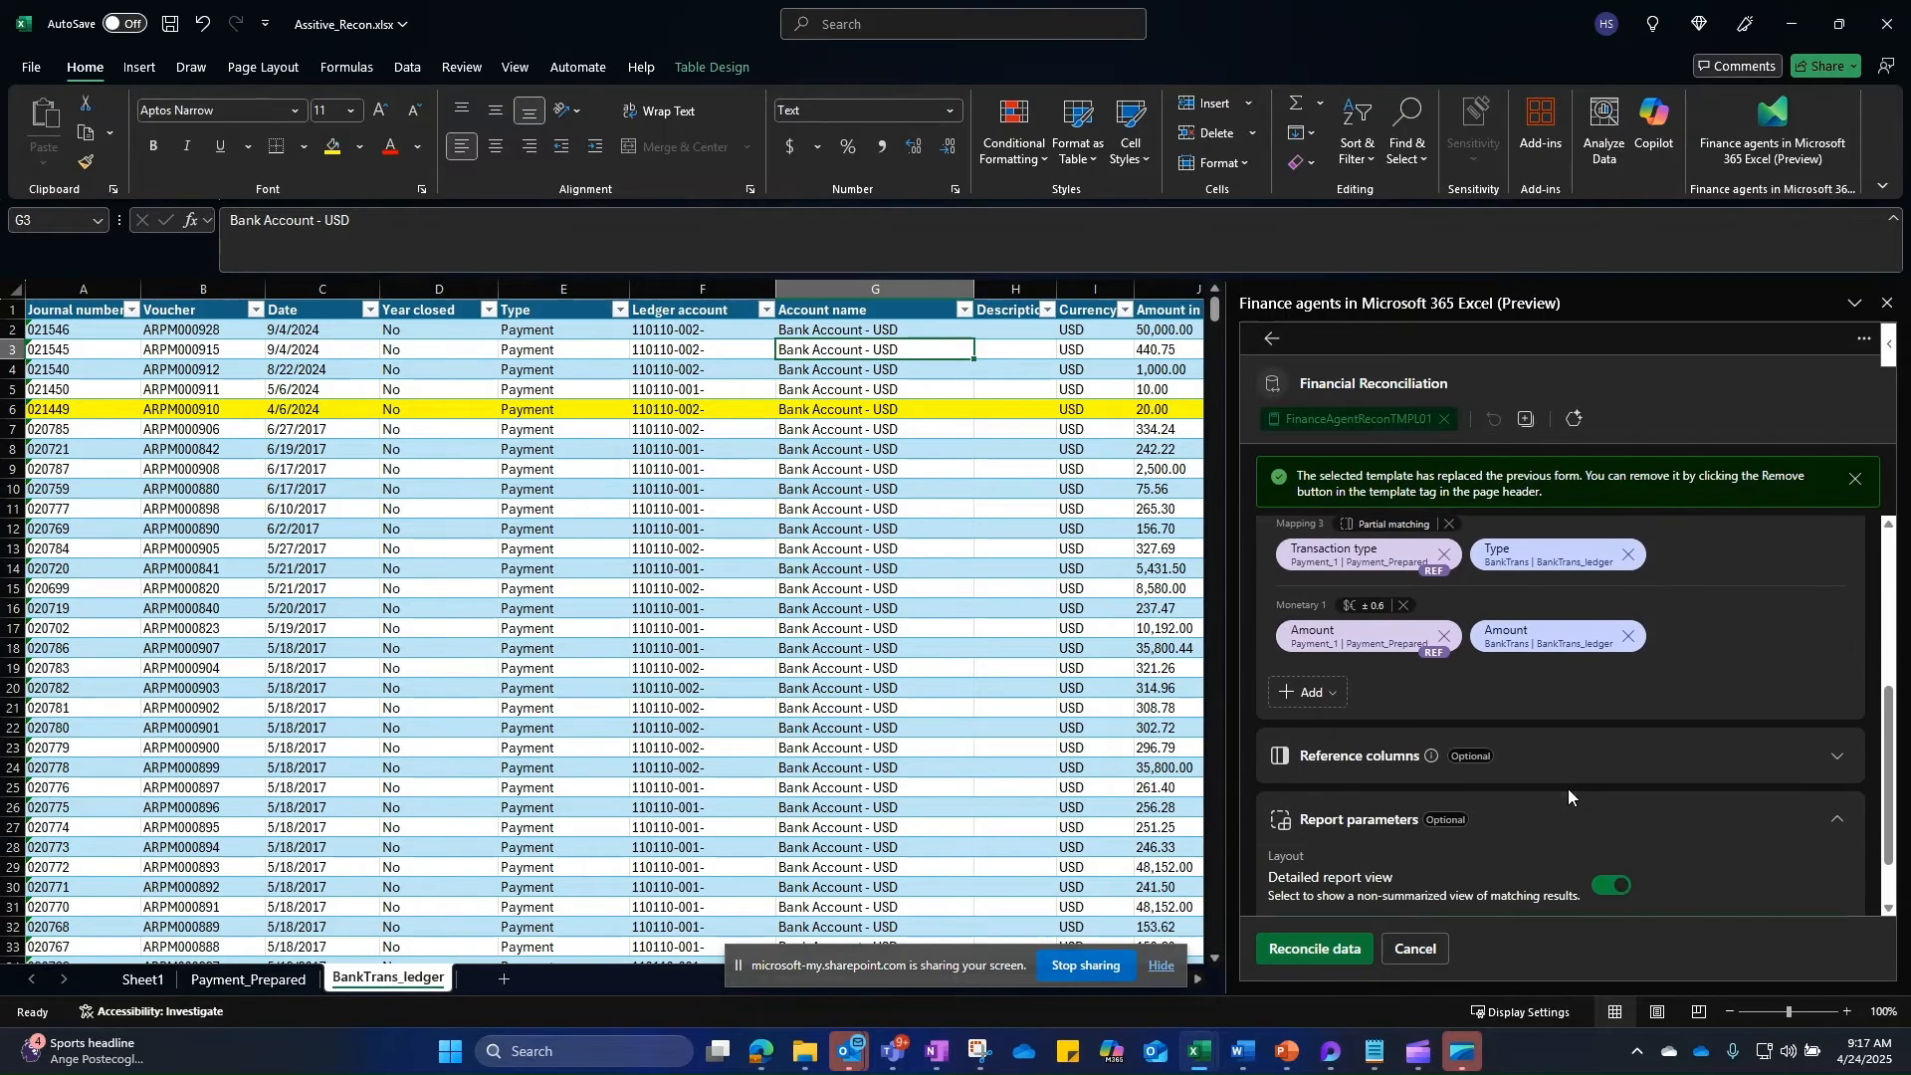
{"action": "scroll", "coordinate": [1483, 685], "scroll_direction": "down", "scroll_amount": 1}
{"action": "left_click", "coordinate": [1520, 681]}
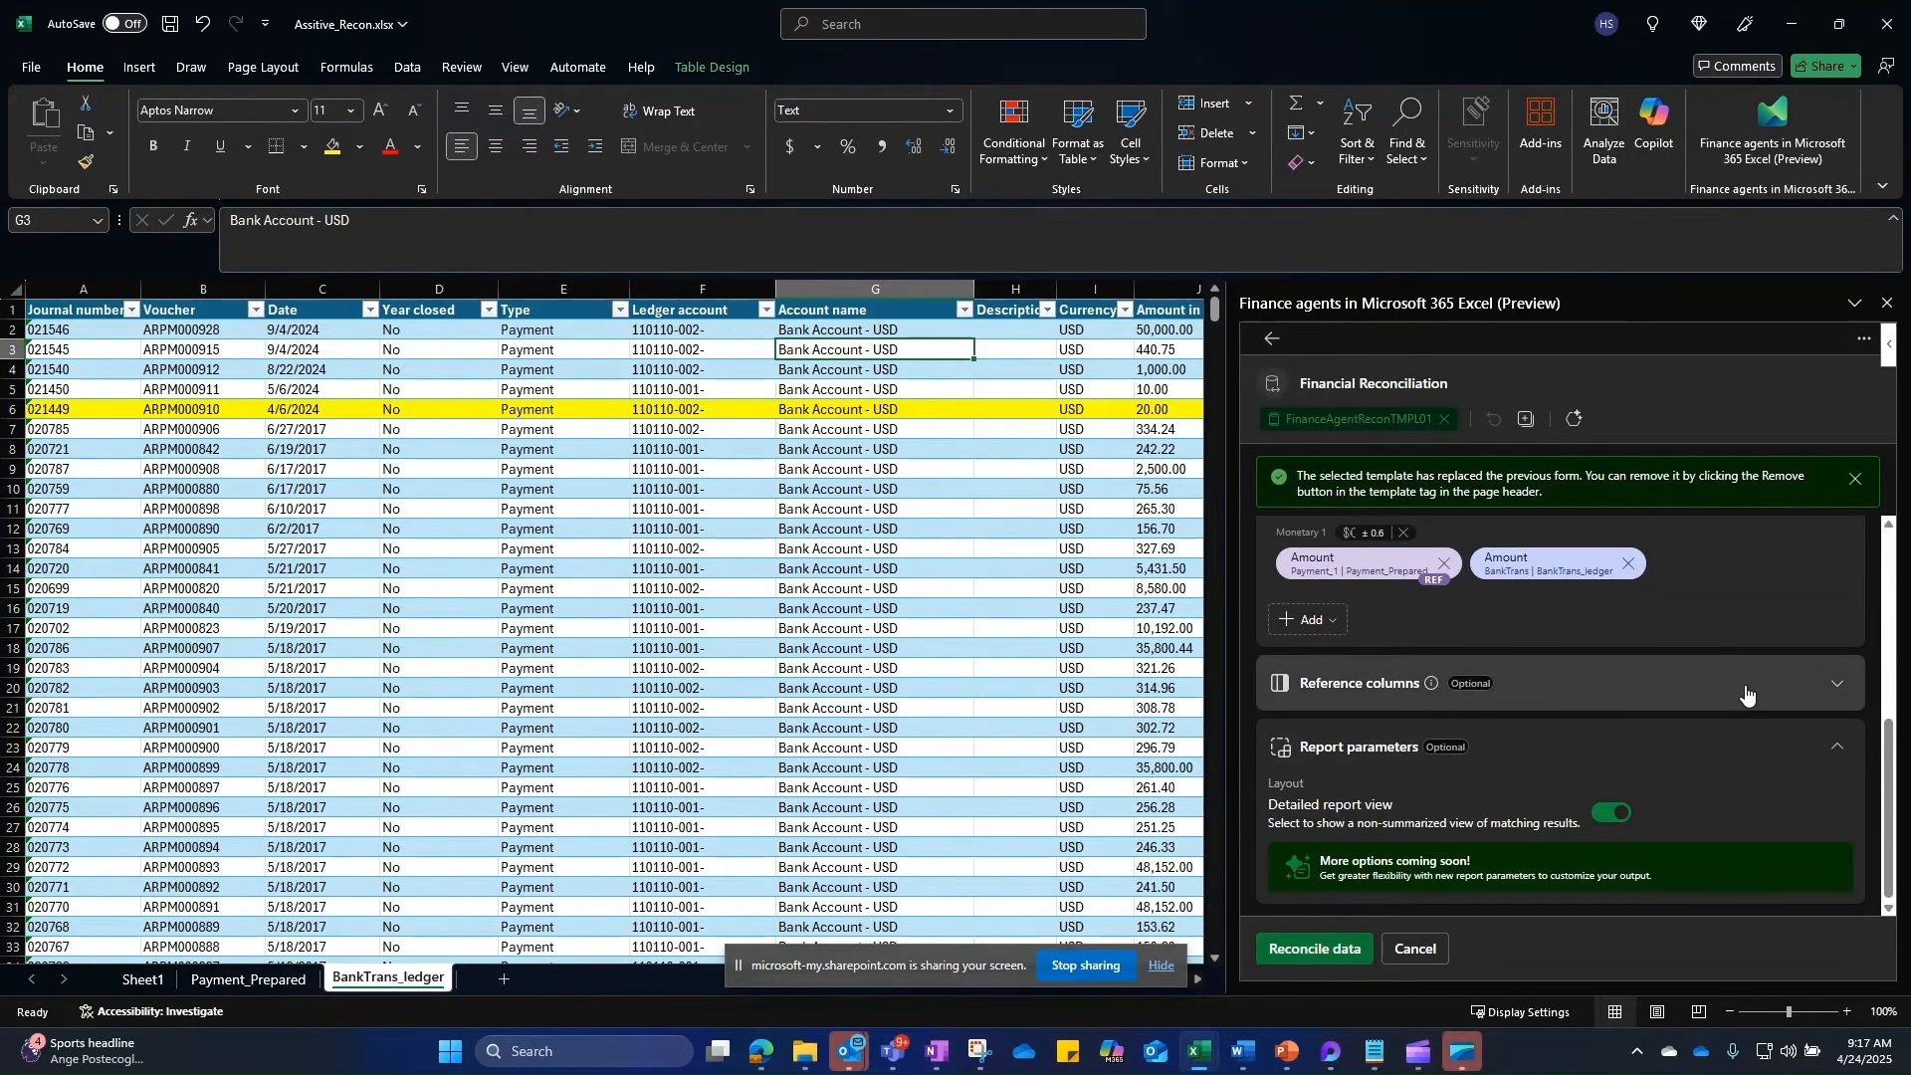
{"action": "scroll", "coordinate": [1549, 772], "scroll_direction": "down", "scroll_amount": 2}
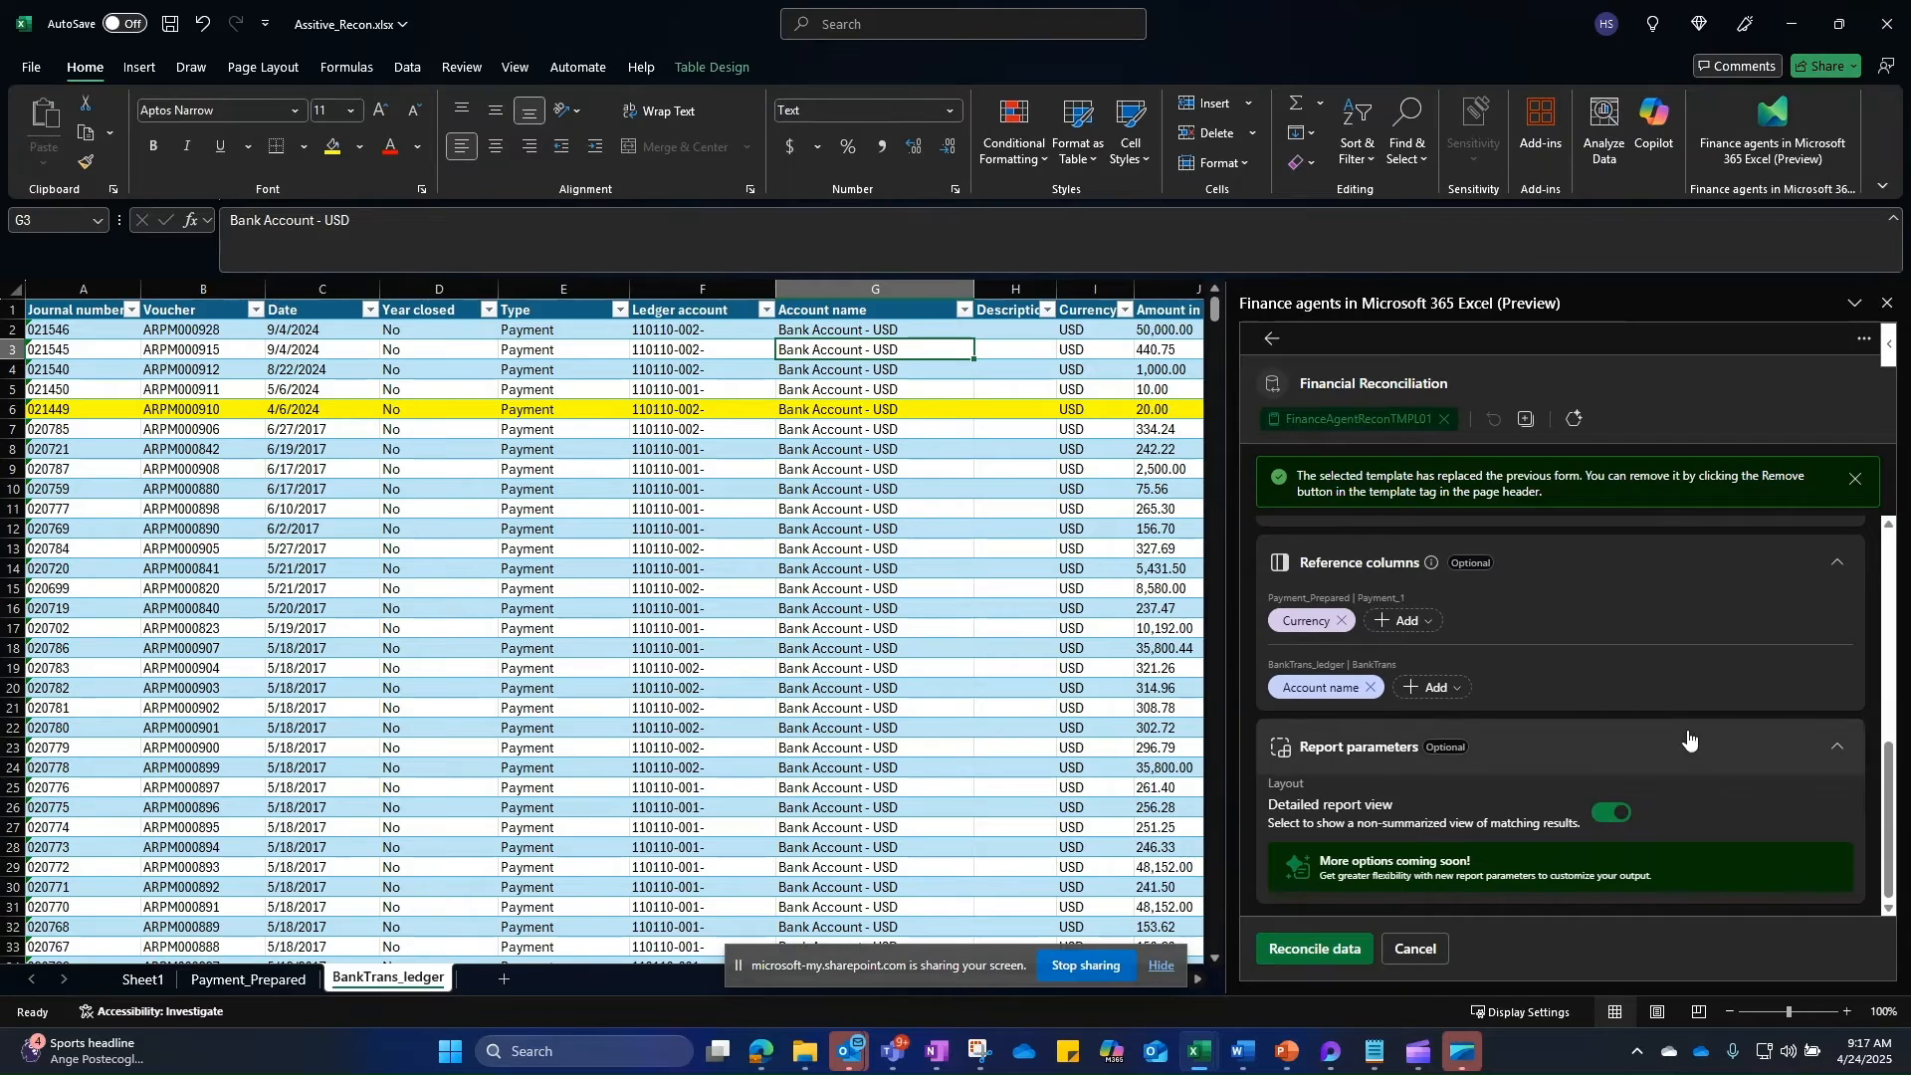
Step: Run the template-based reconciliation, then view the BankTrans table on BankTrans_ledger
{"action": "left_click", "coordinate": [1306, 953]}
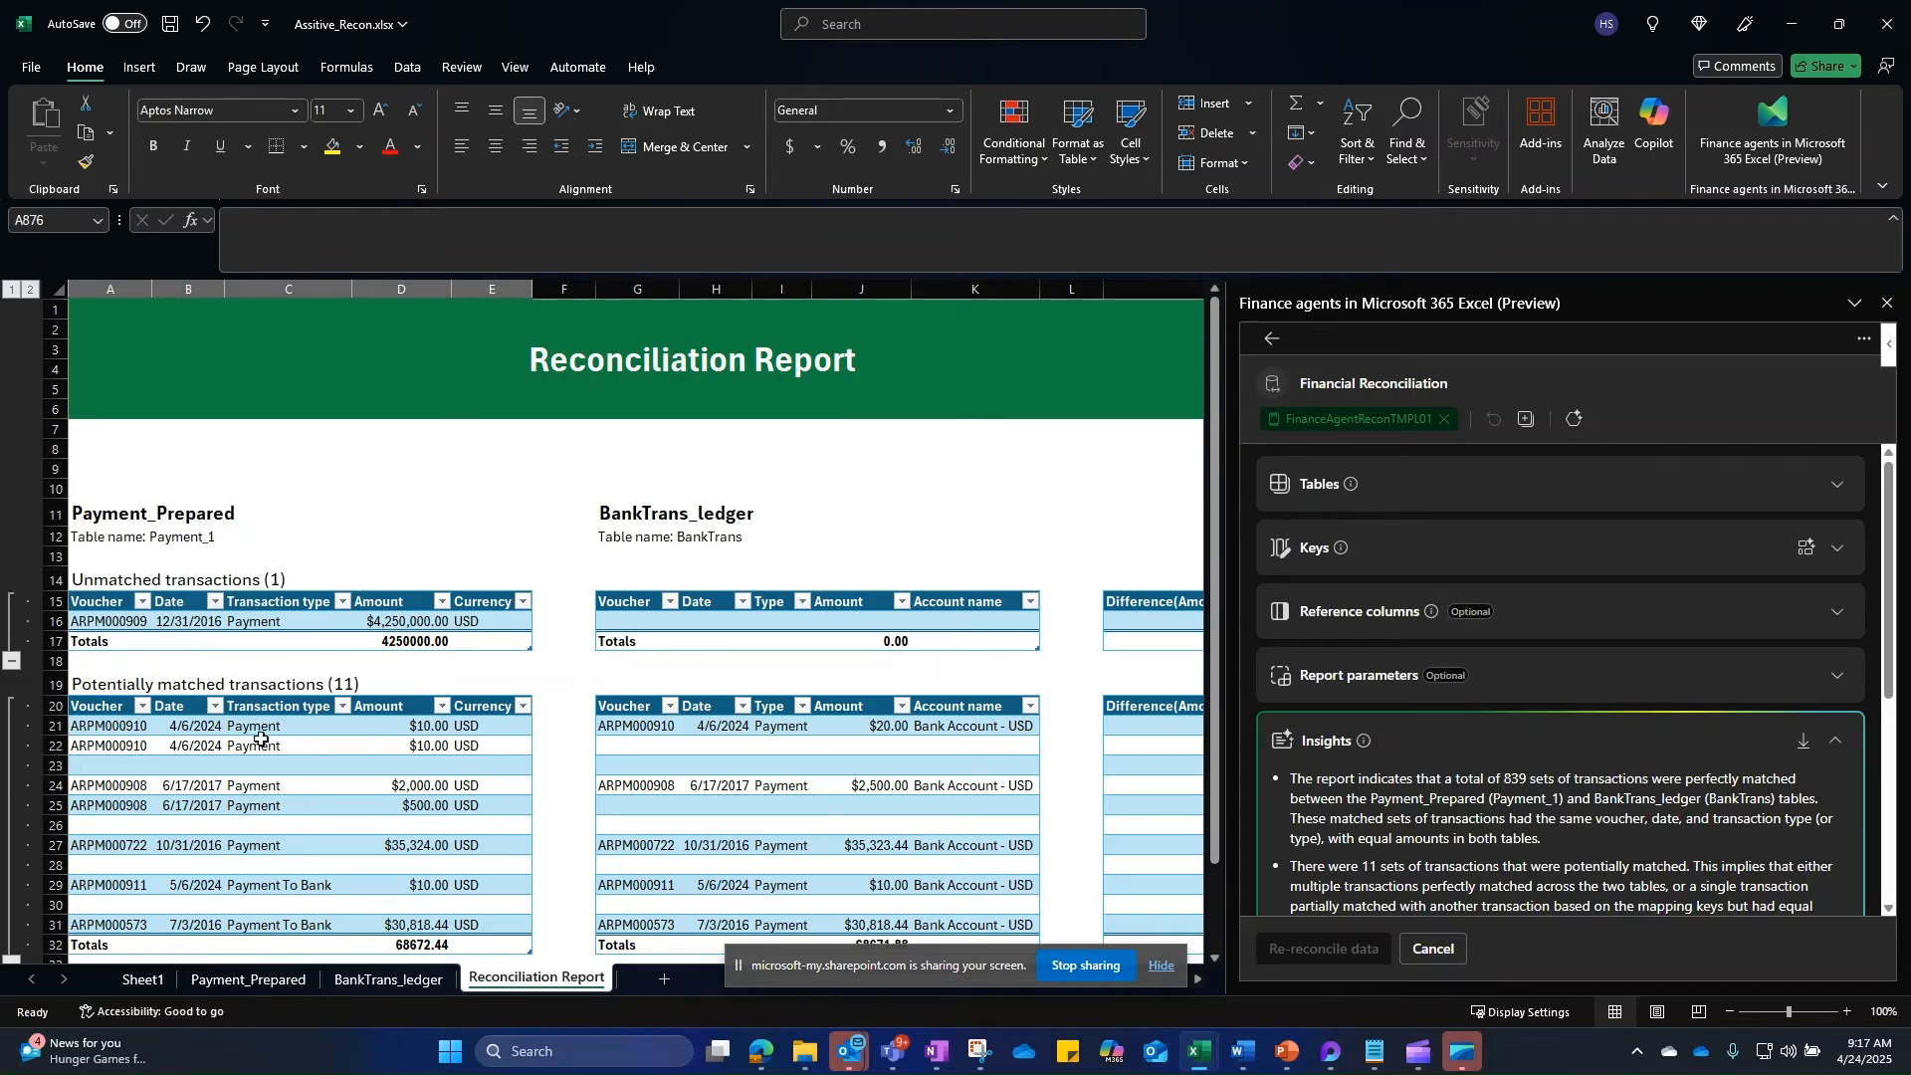
{"action": "left_click", "coordinate": [276, 983]}
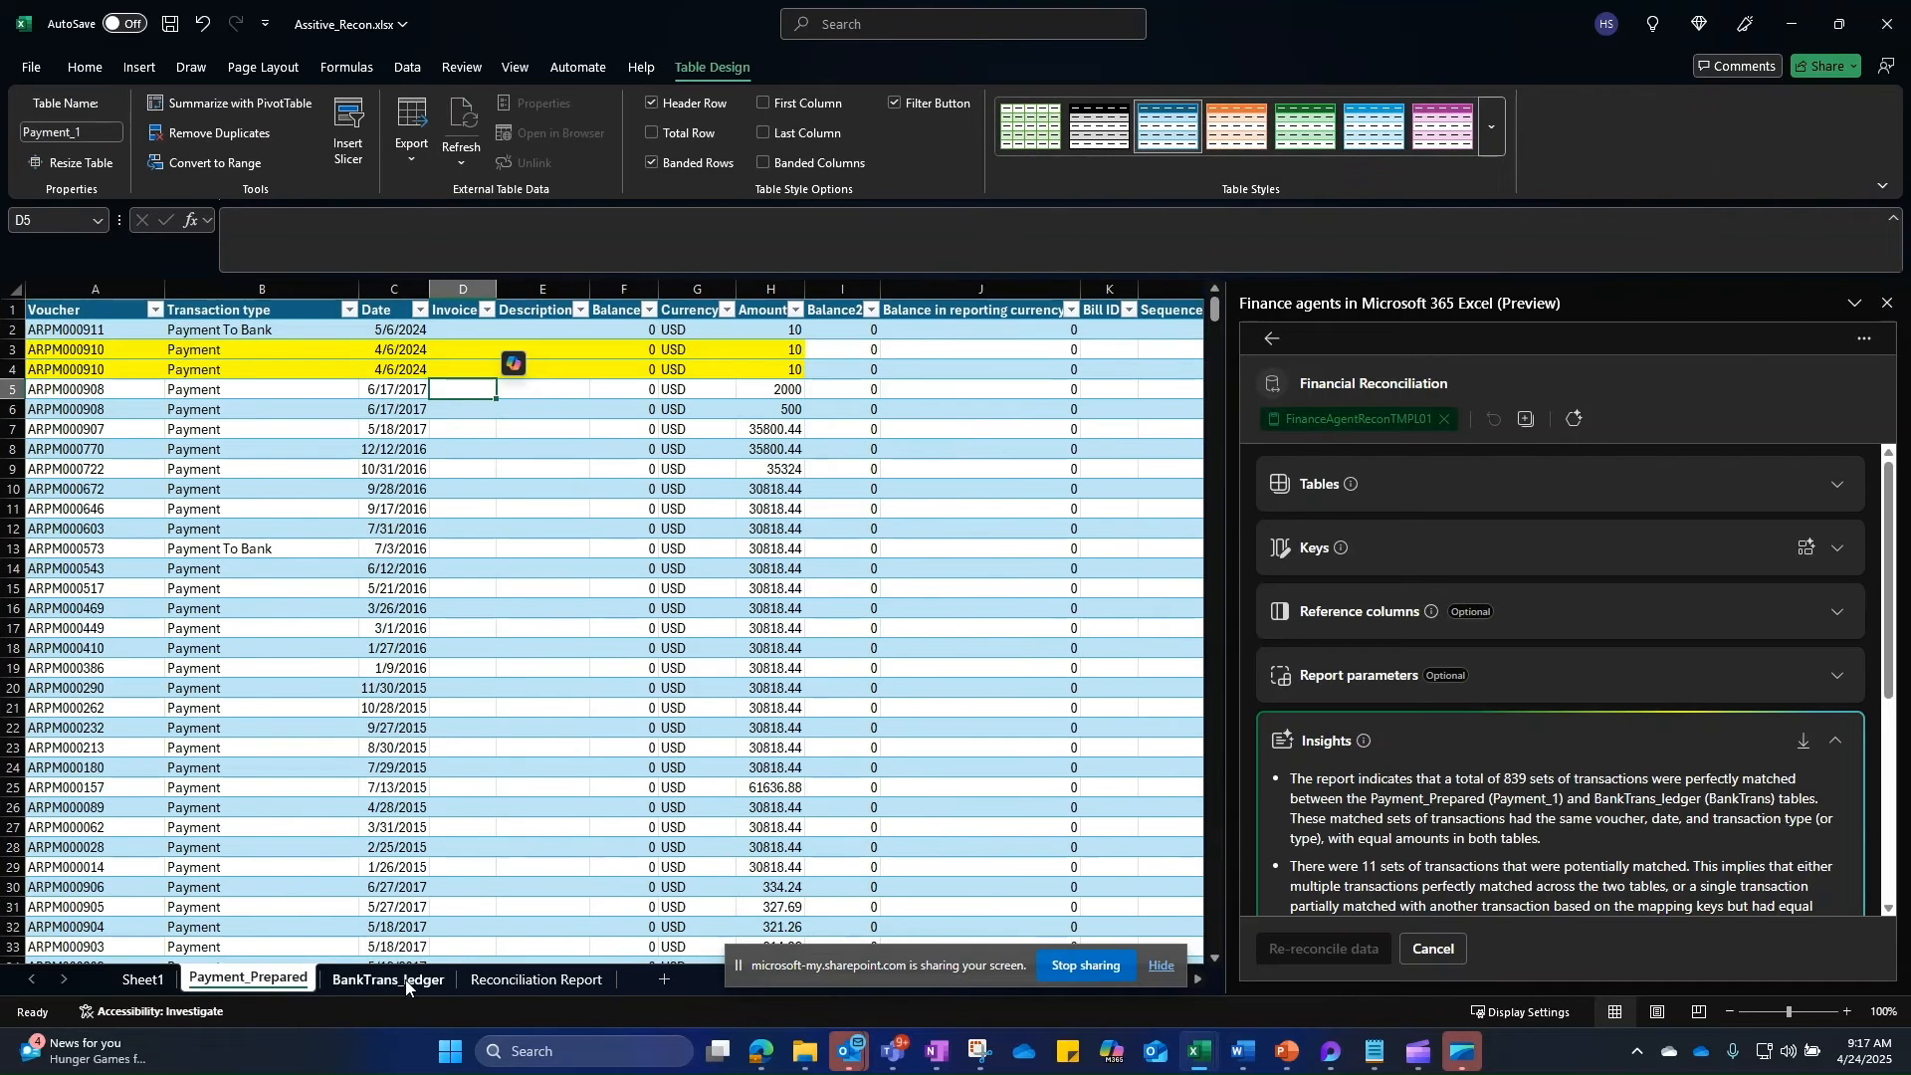
{"action": "left_click", "coordinate": [406, 982]}
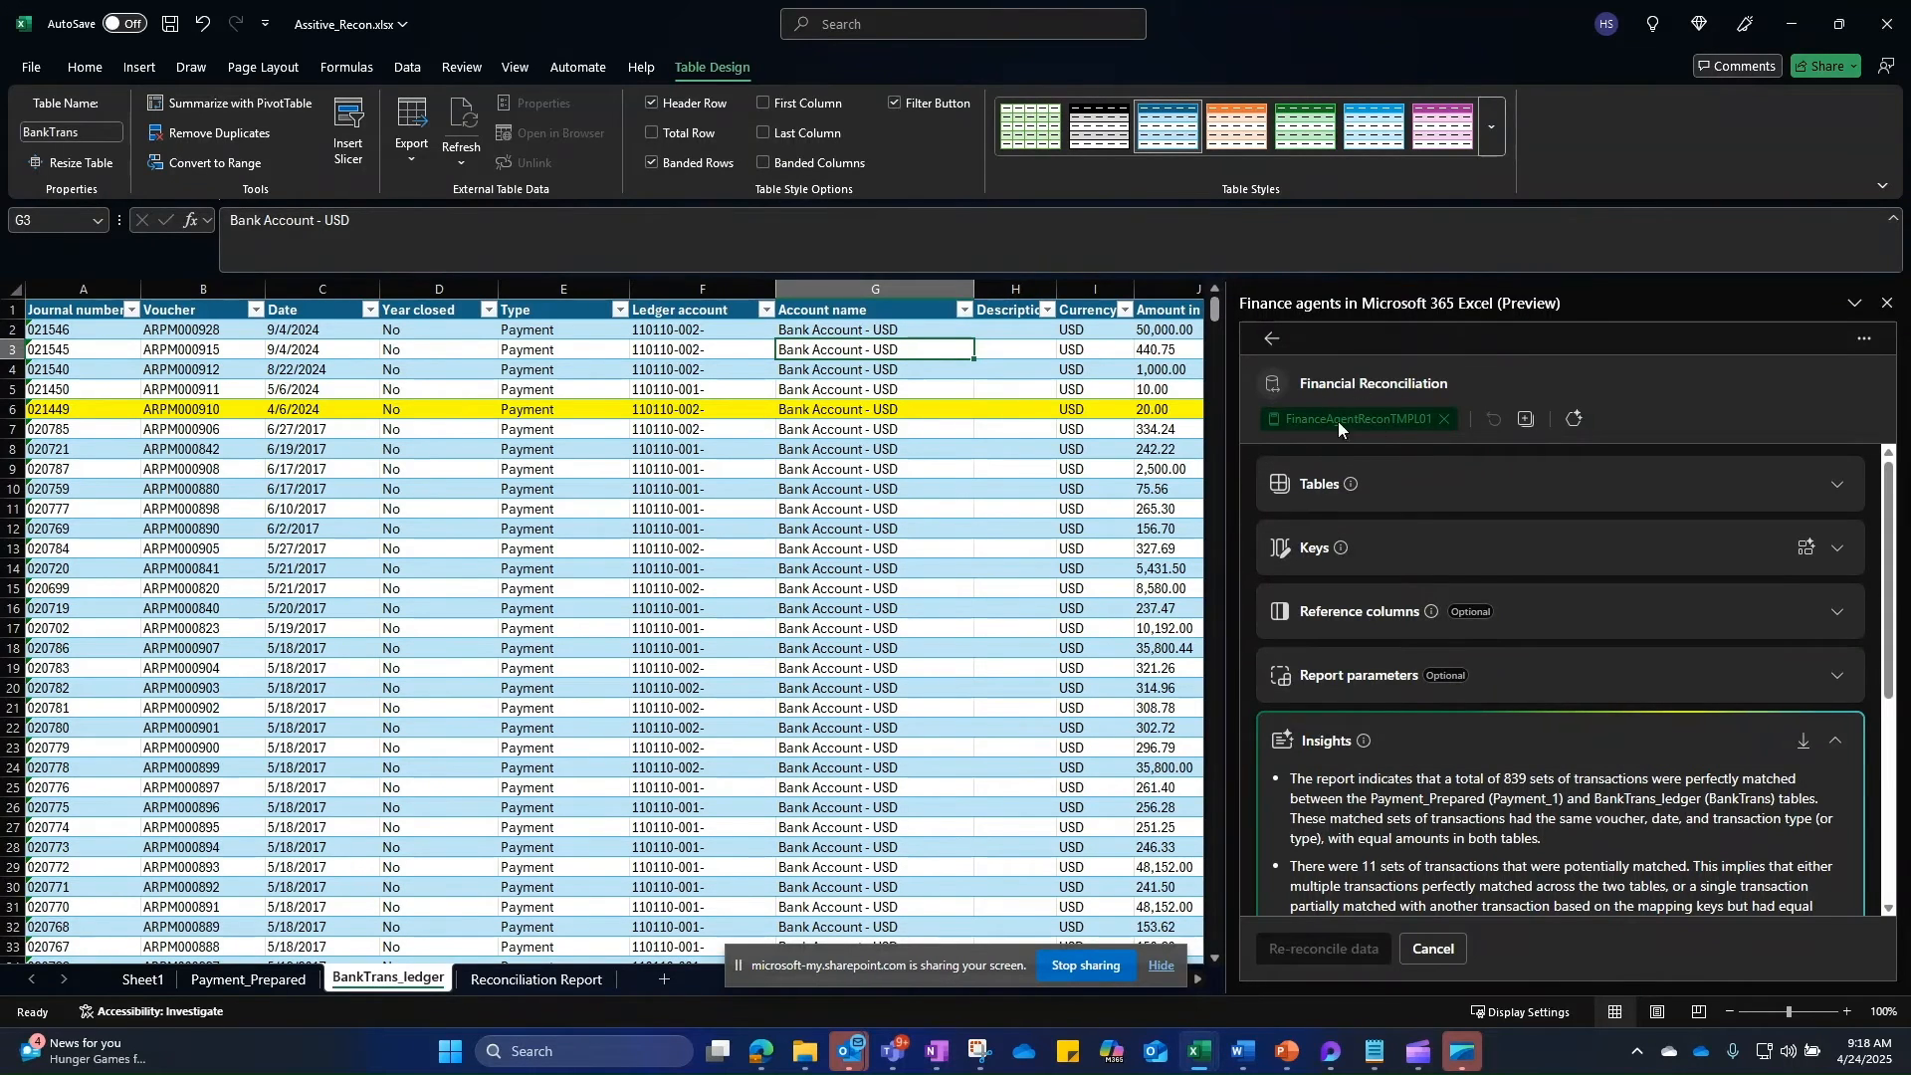
Step: Create a new agent from template FinanceAgentReconTMPL01 and focus its SharePoint site url field
{"action": "left_click", "coordinate": [1577, 422]}
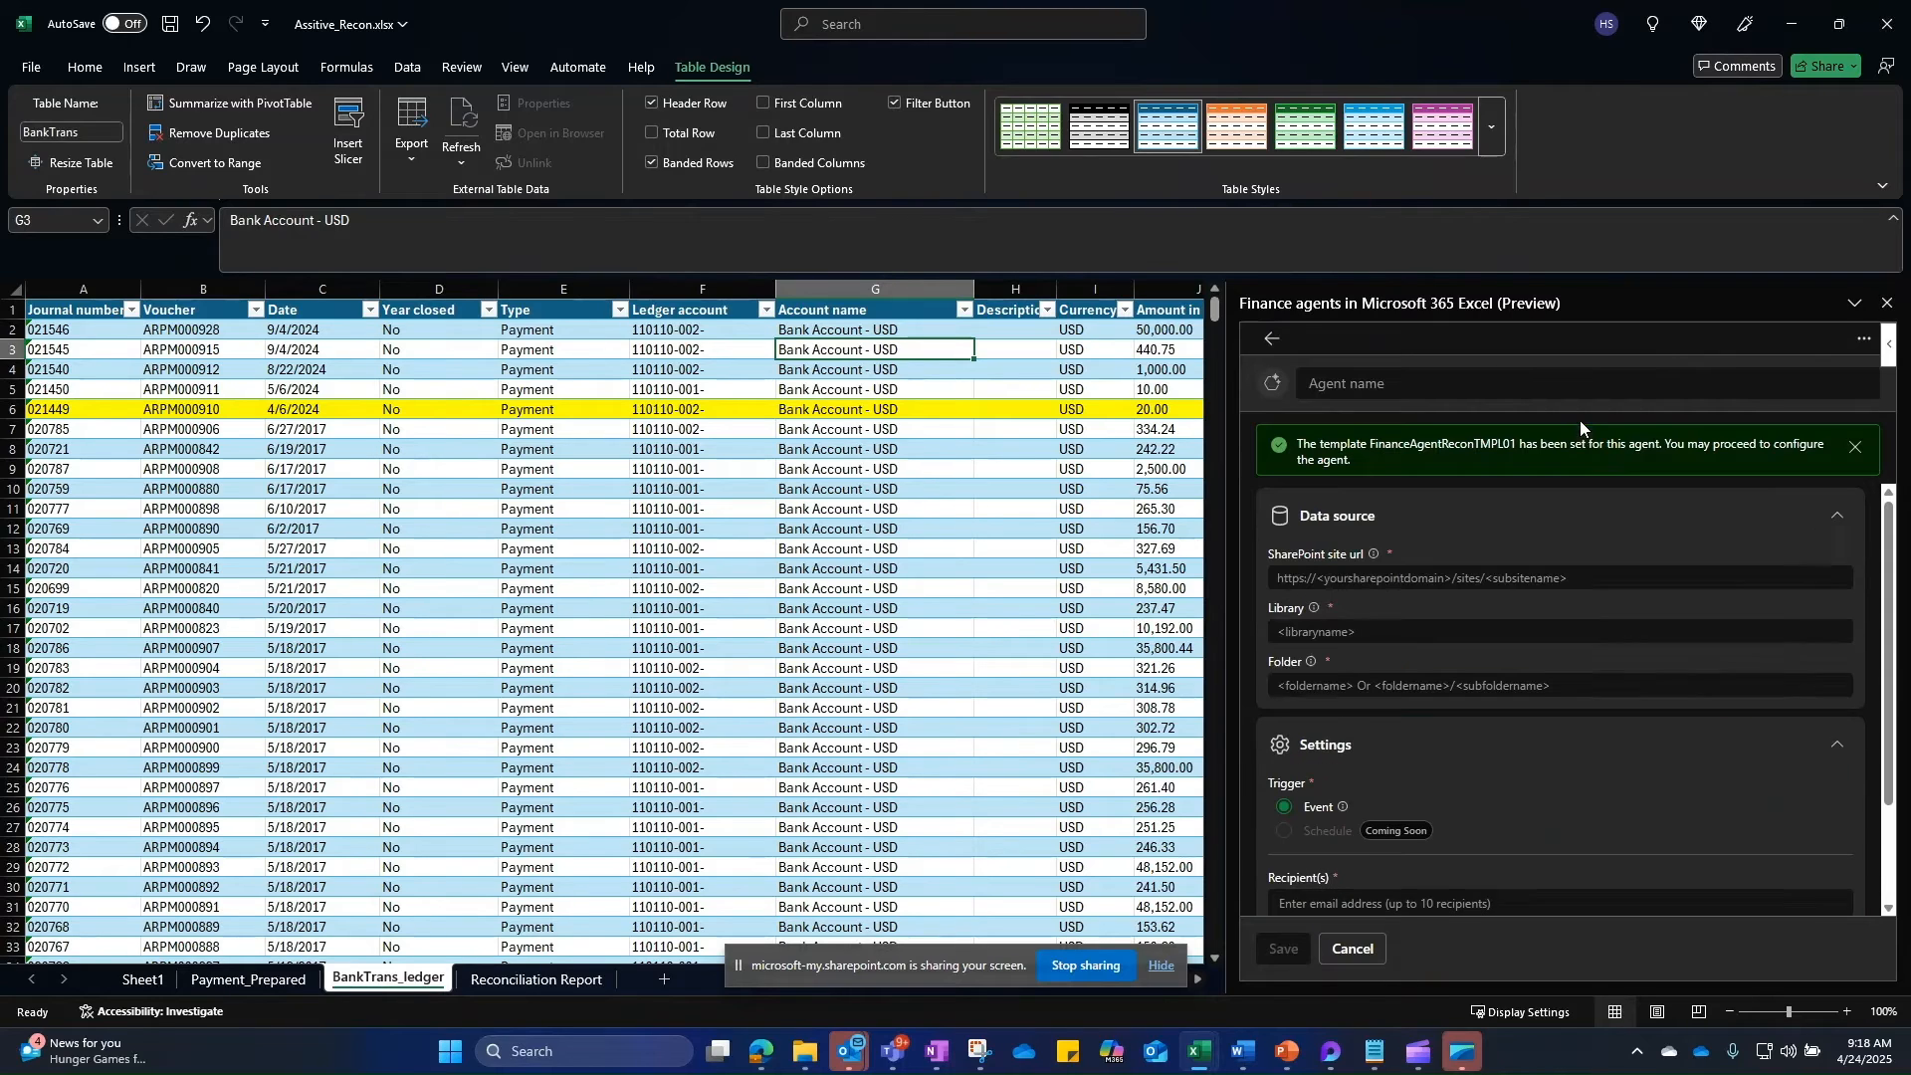
{"action": "left_click", "coordinate": [1397, 577]}
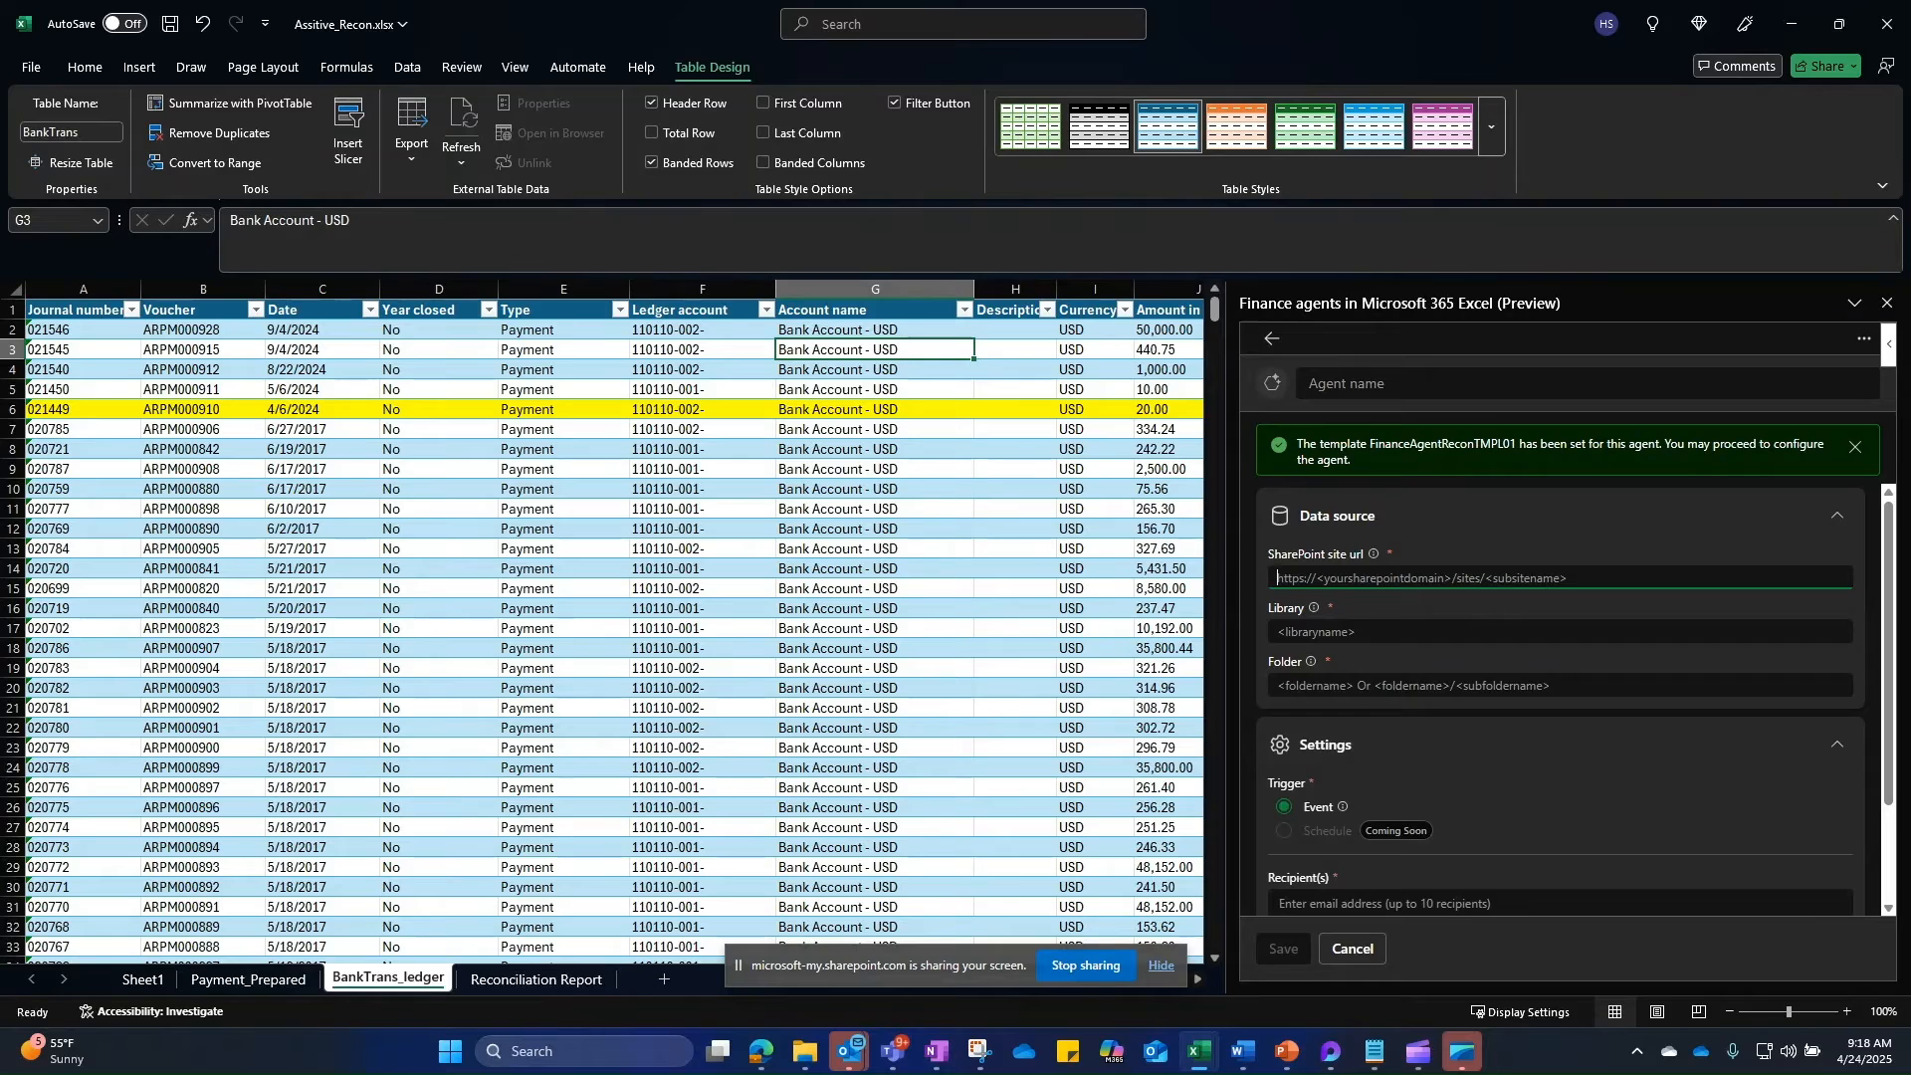
Step: In SharePoint, copy the site address and open the Agent folder
{"action": "key", "text": "alt+Tab"}
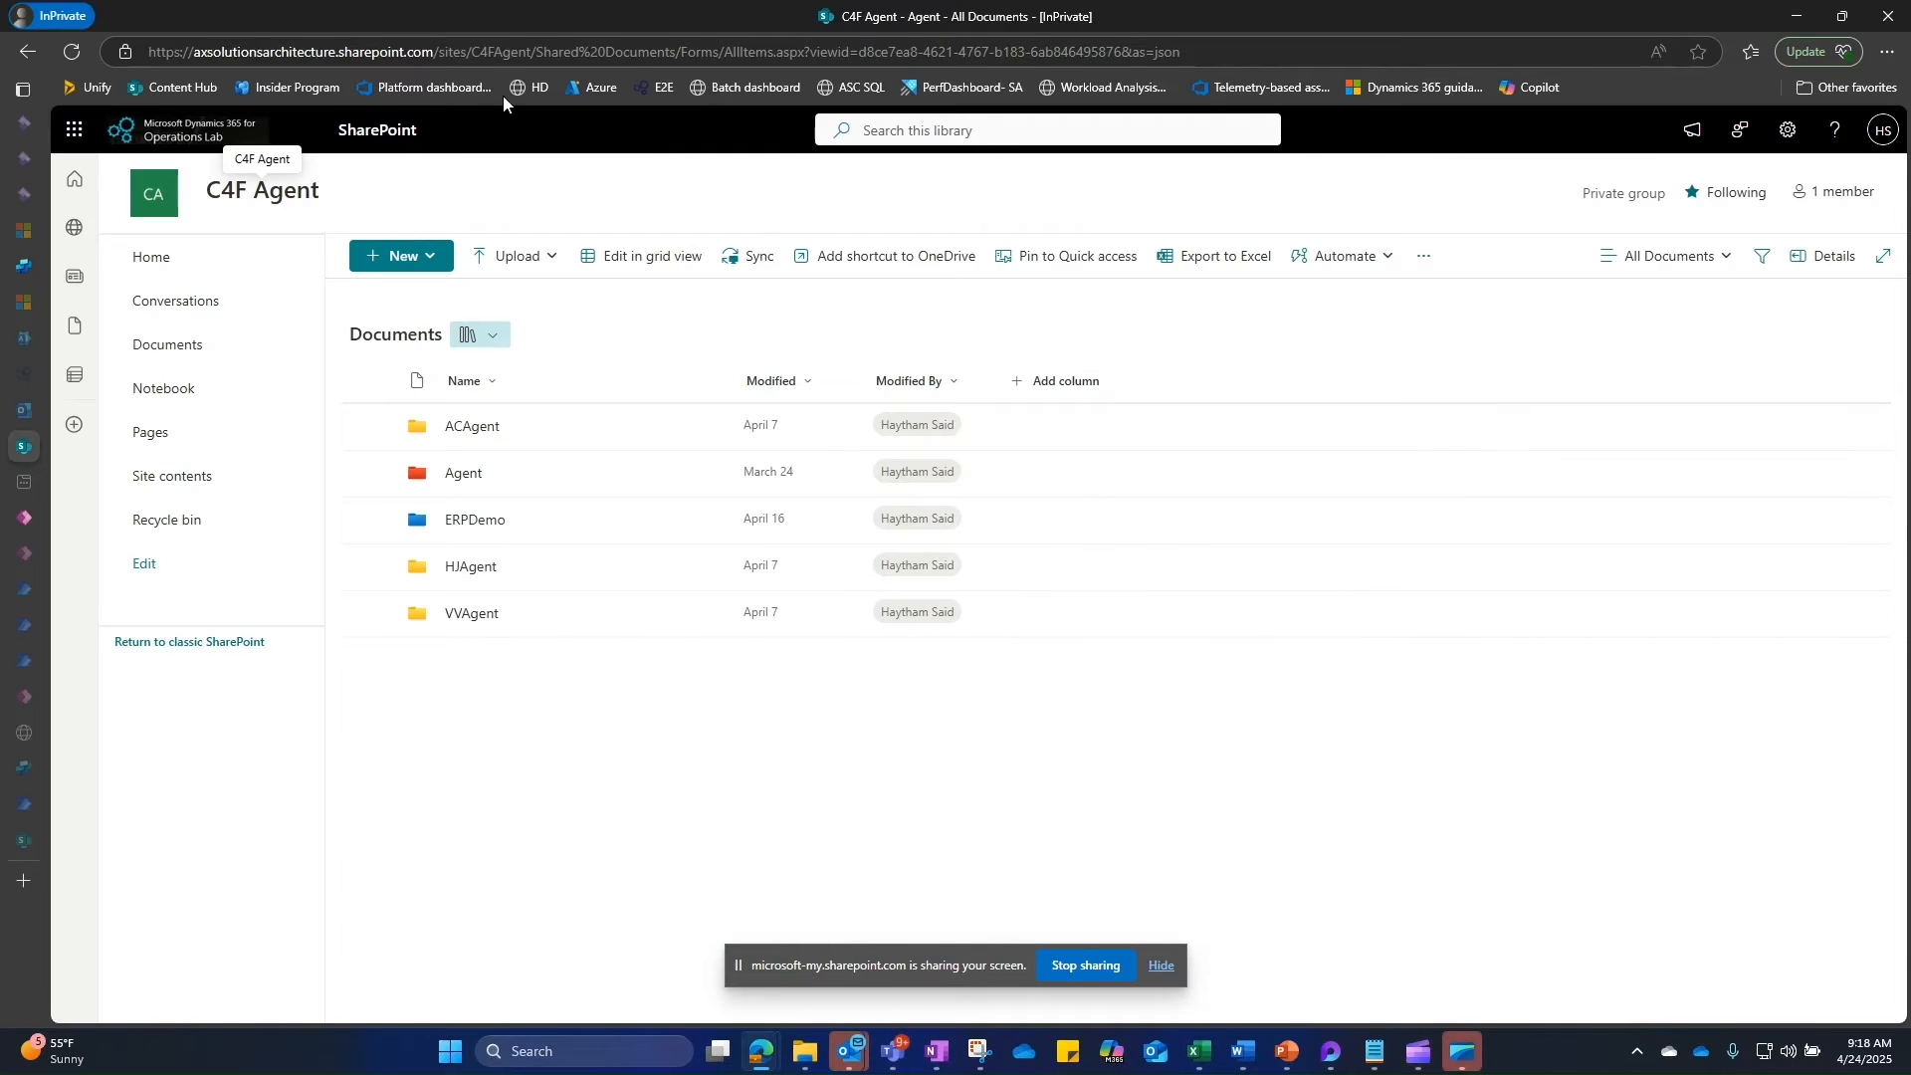
{"action": "left_click_drag", "start_coordinate": [530, 52], "coordinate": [131, 51]}
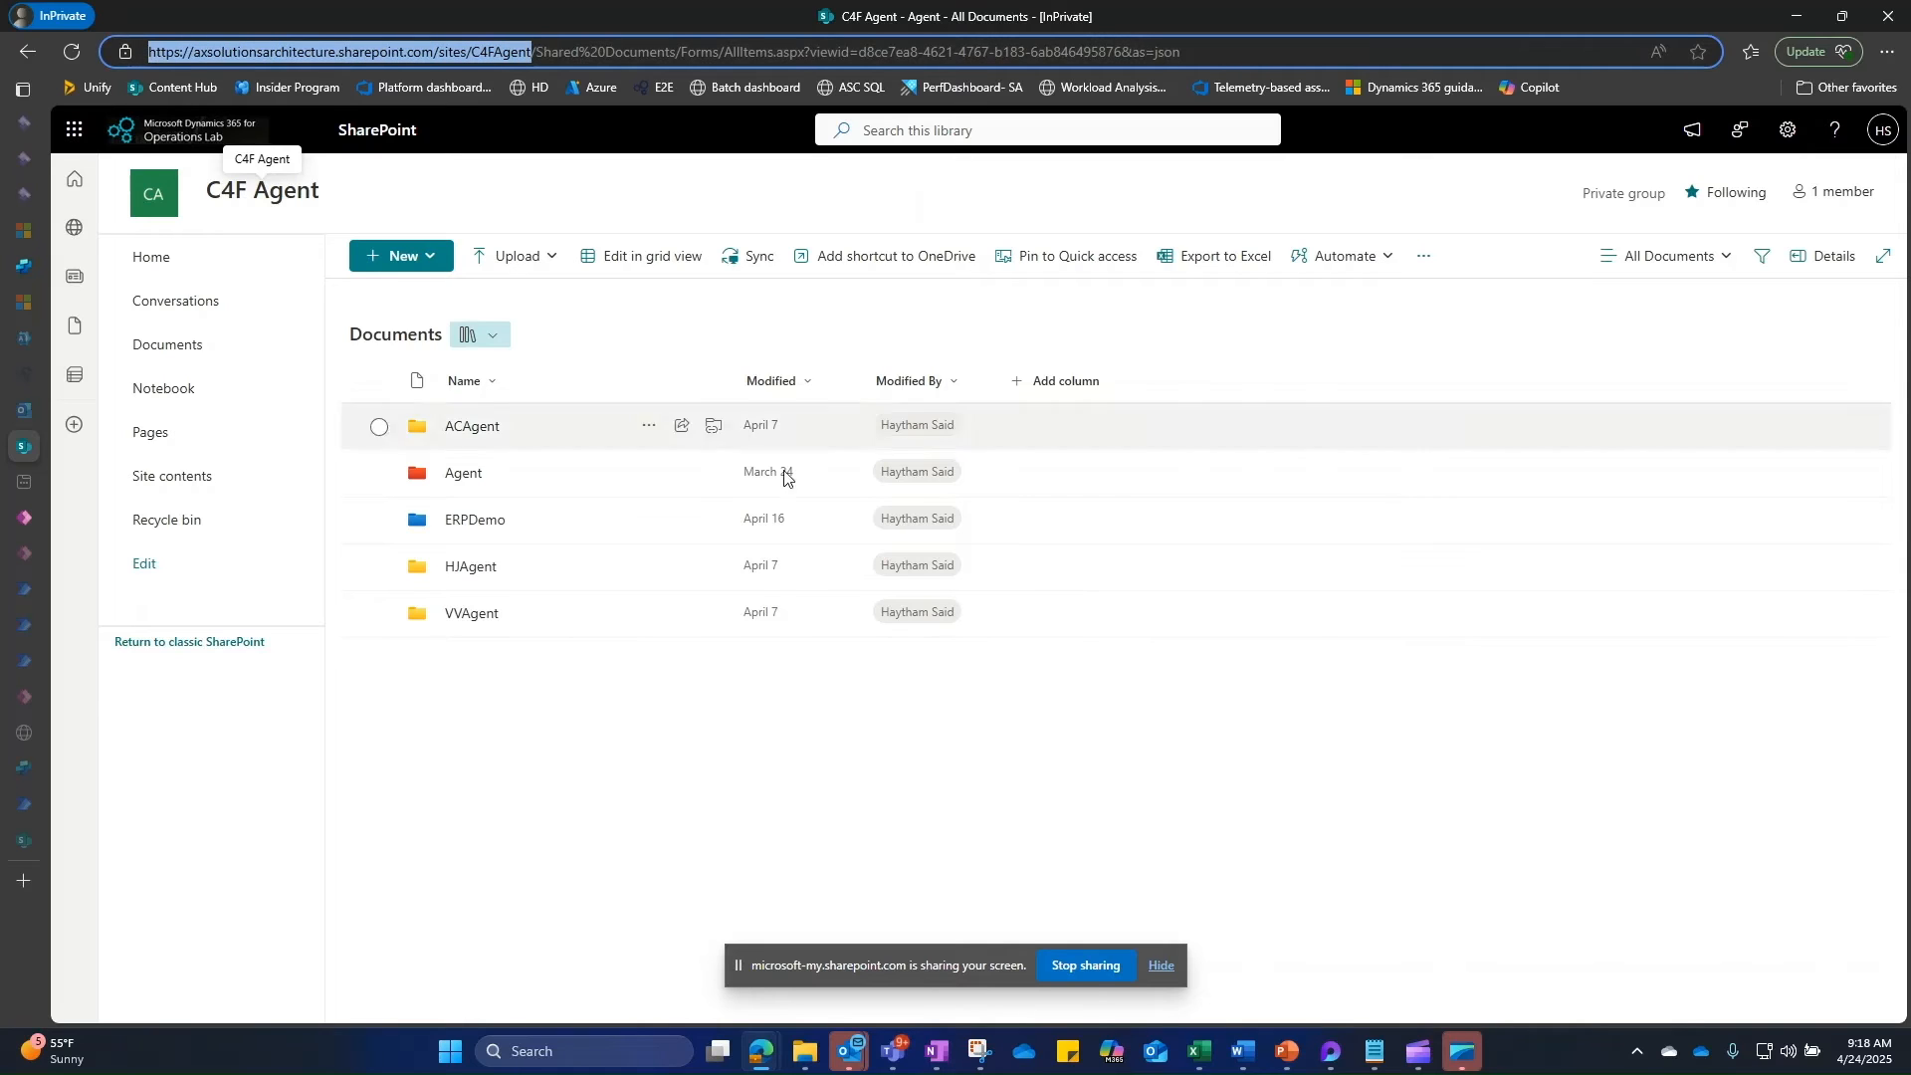
{"action": "left_click", "coordinate": [459, 478]}
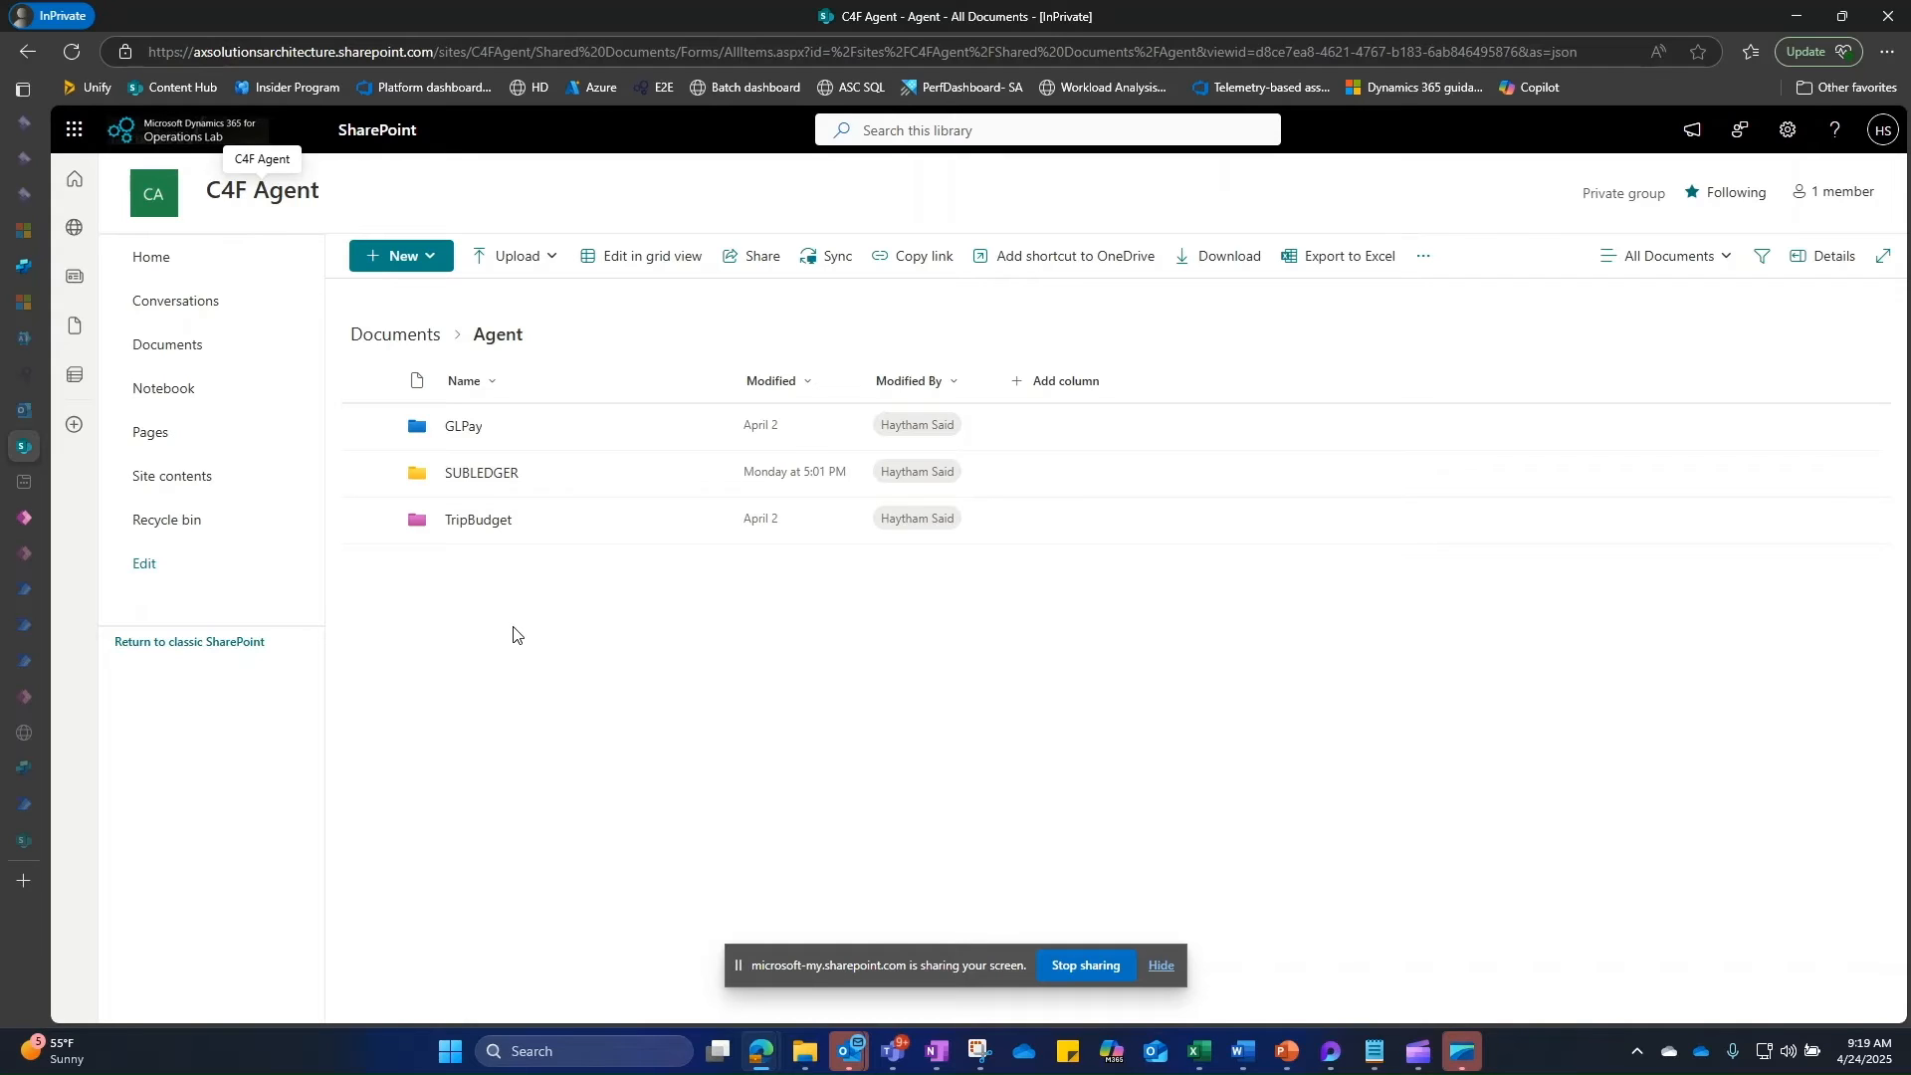
Step: Create a Payment folder inside Agent, copy the address up to C4FAgent, and return to Excel
{"action": "left_click", "coordinate": [428, 259]}
{"action": "left_click", "coordinate": [435, 300]}
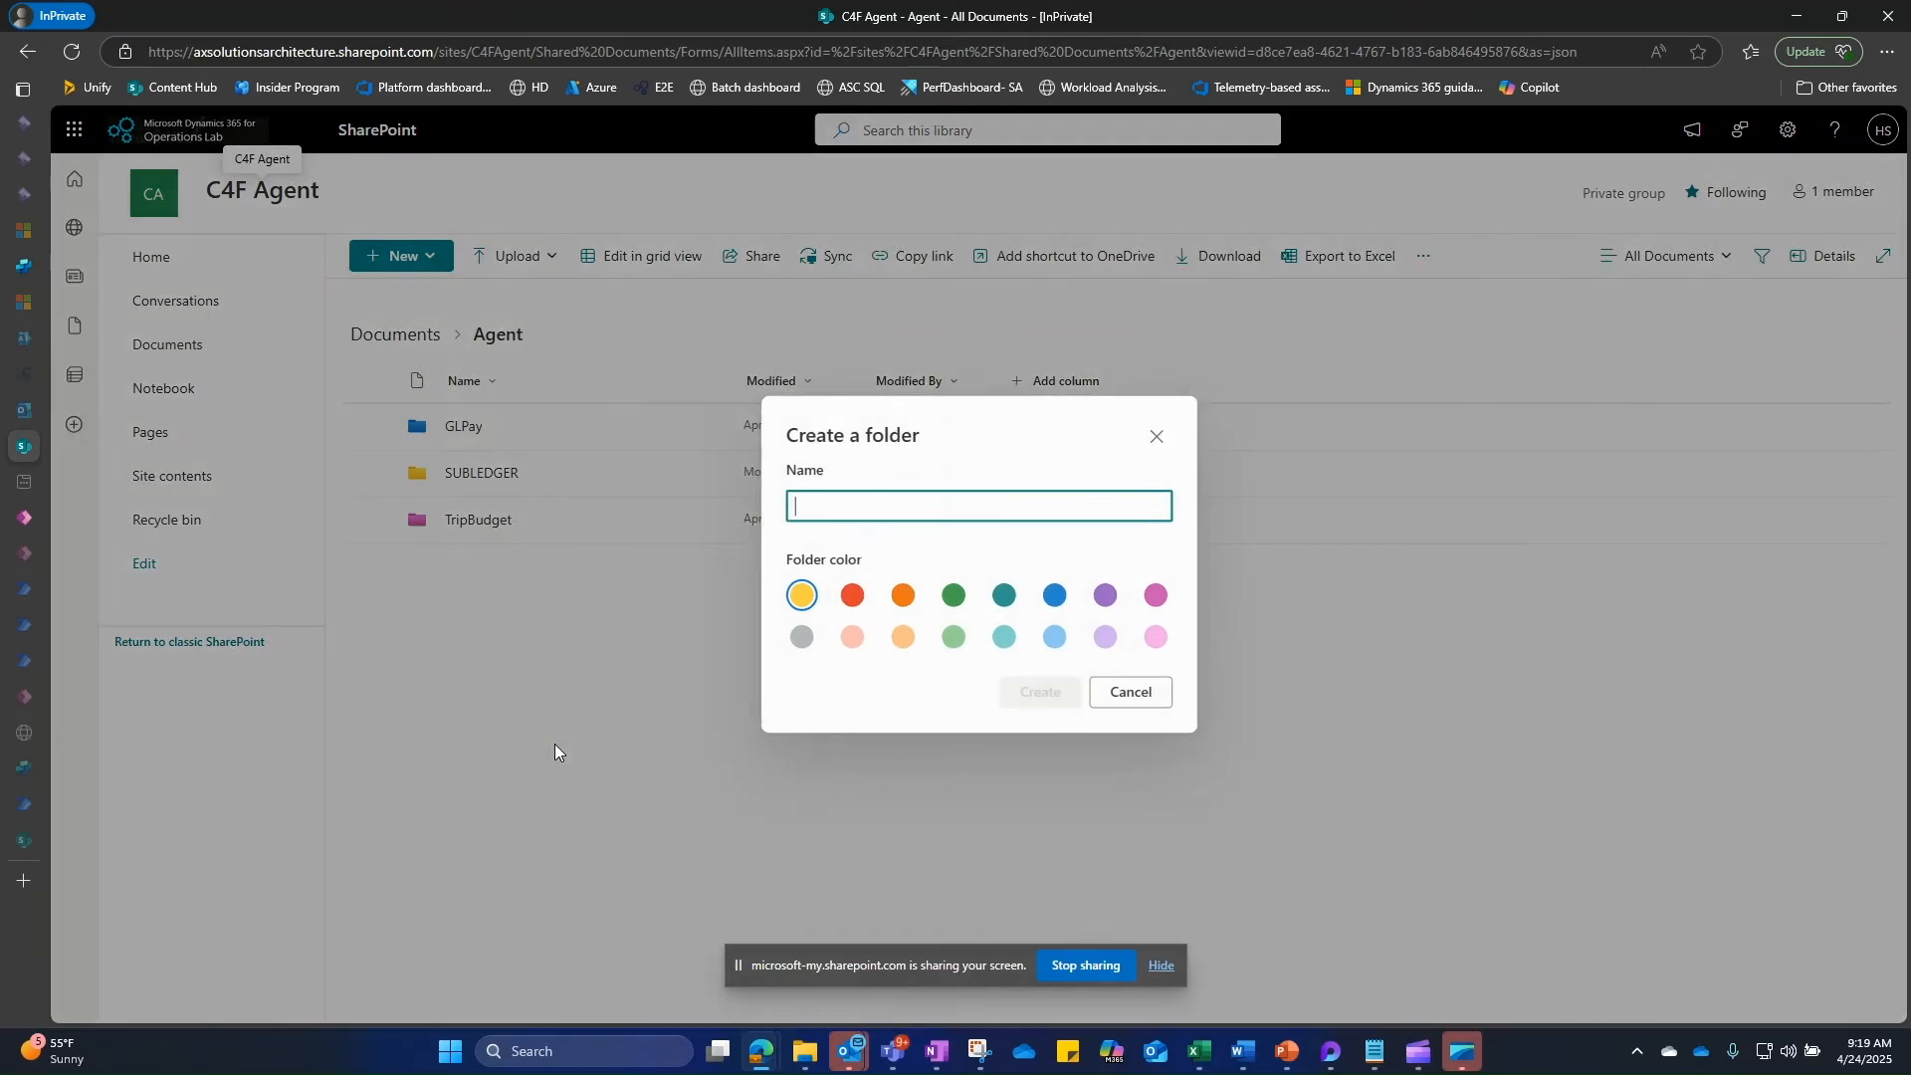
{"action": "type", "text": "Payment"}
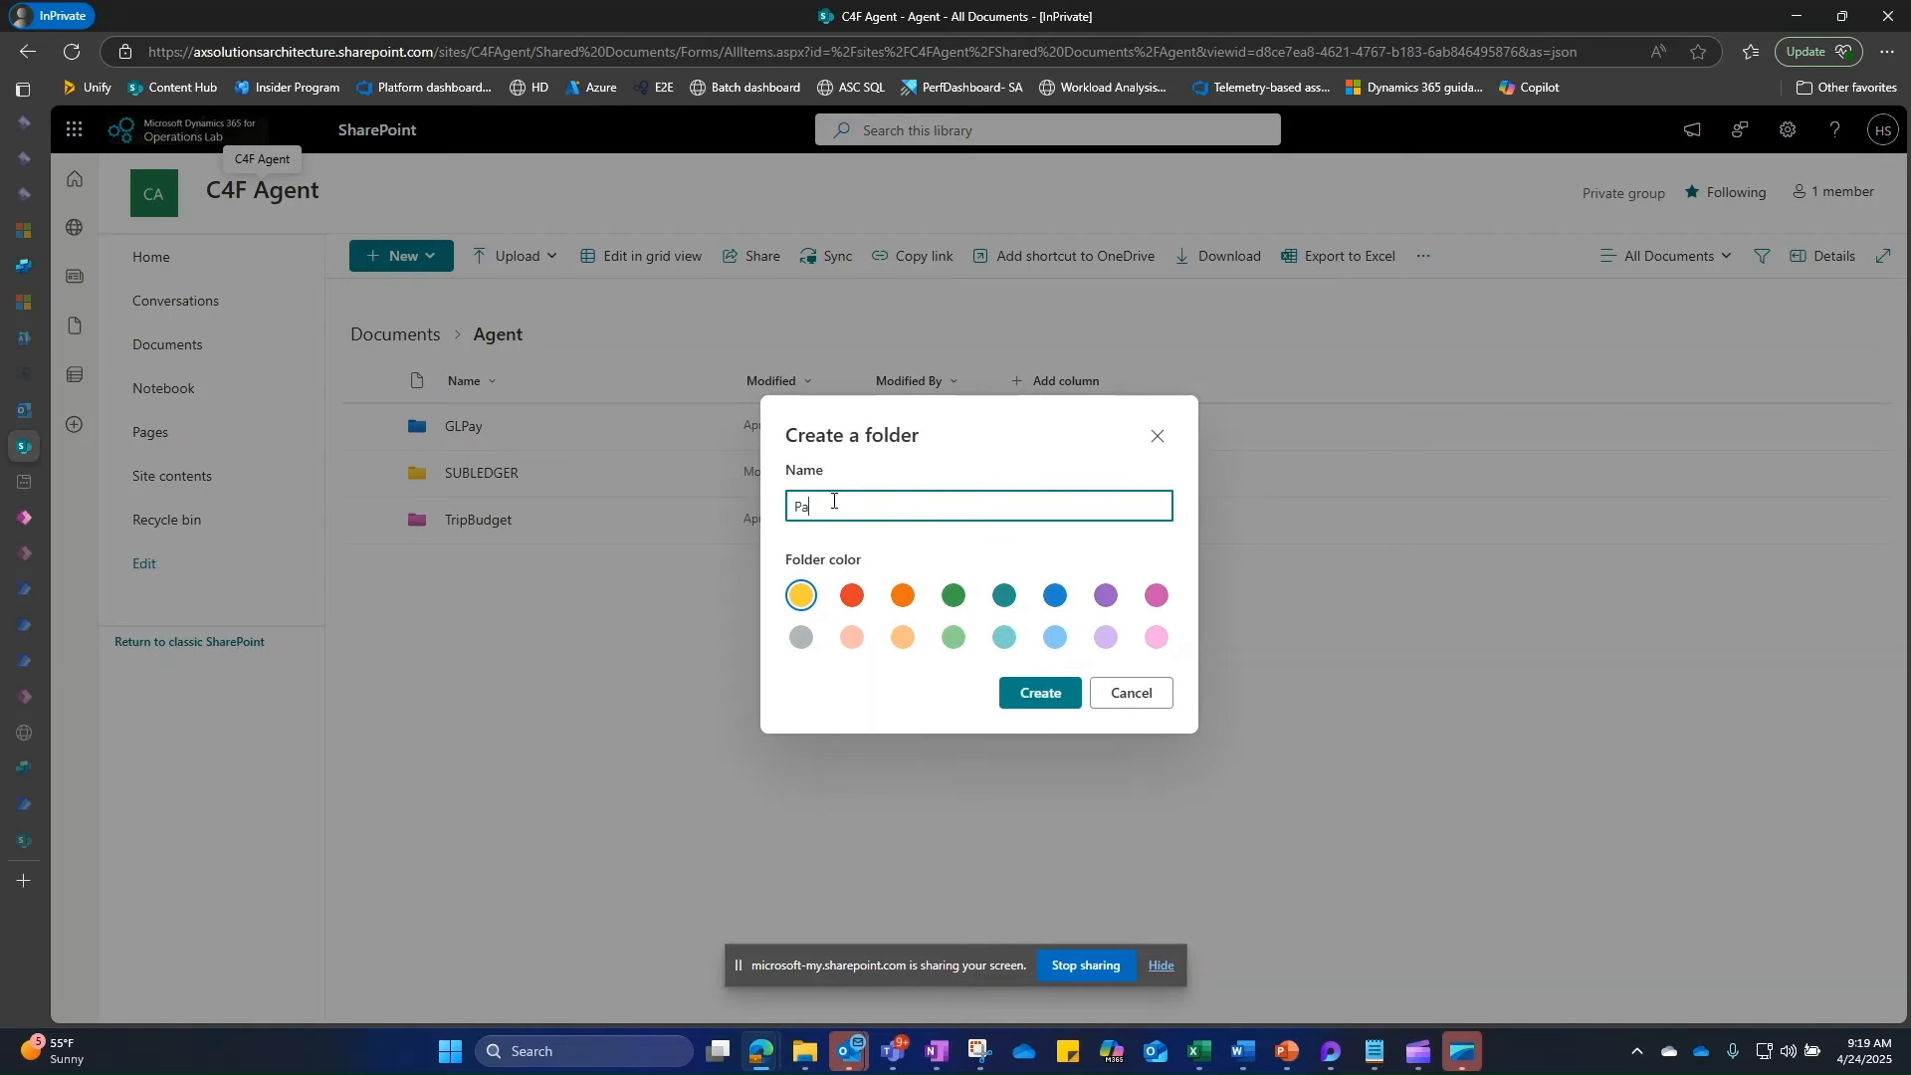
{"action": "left_click", "coordinate": [1041, 694]}
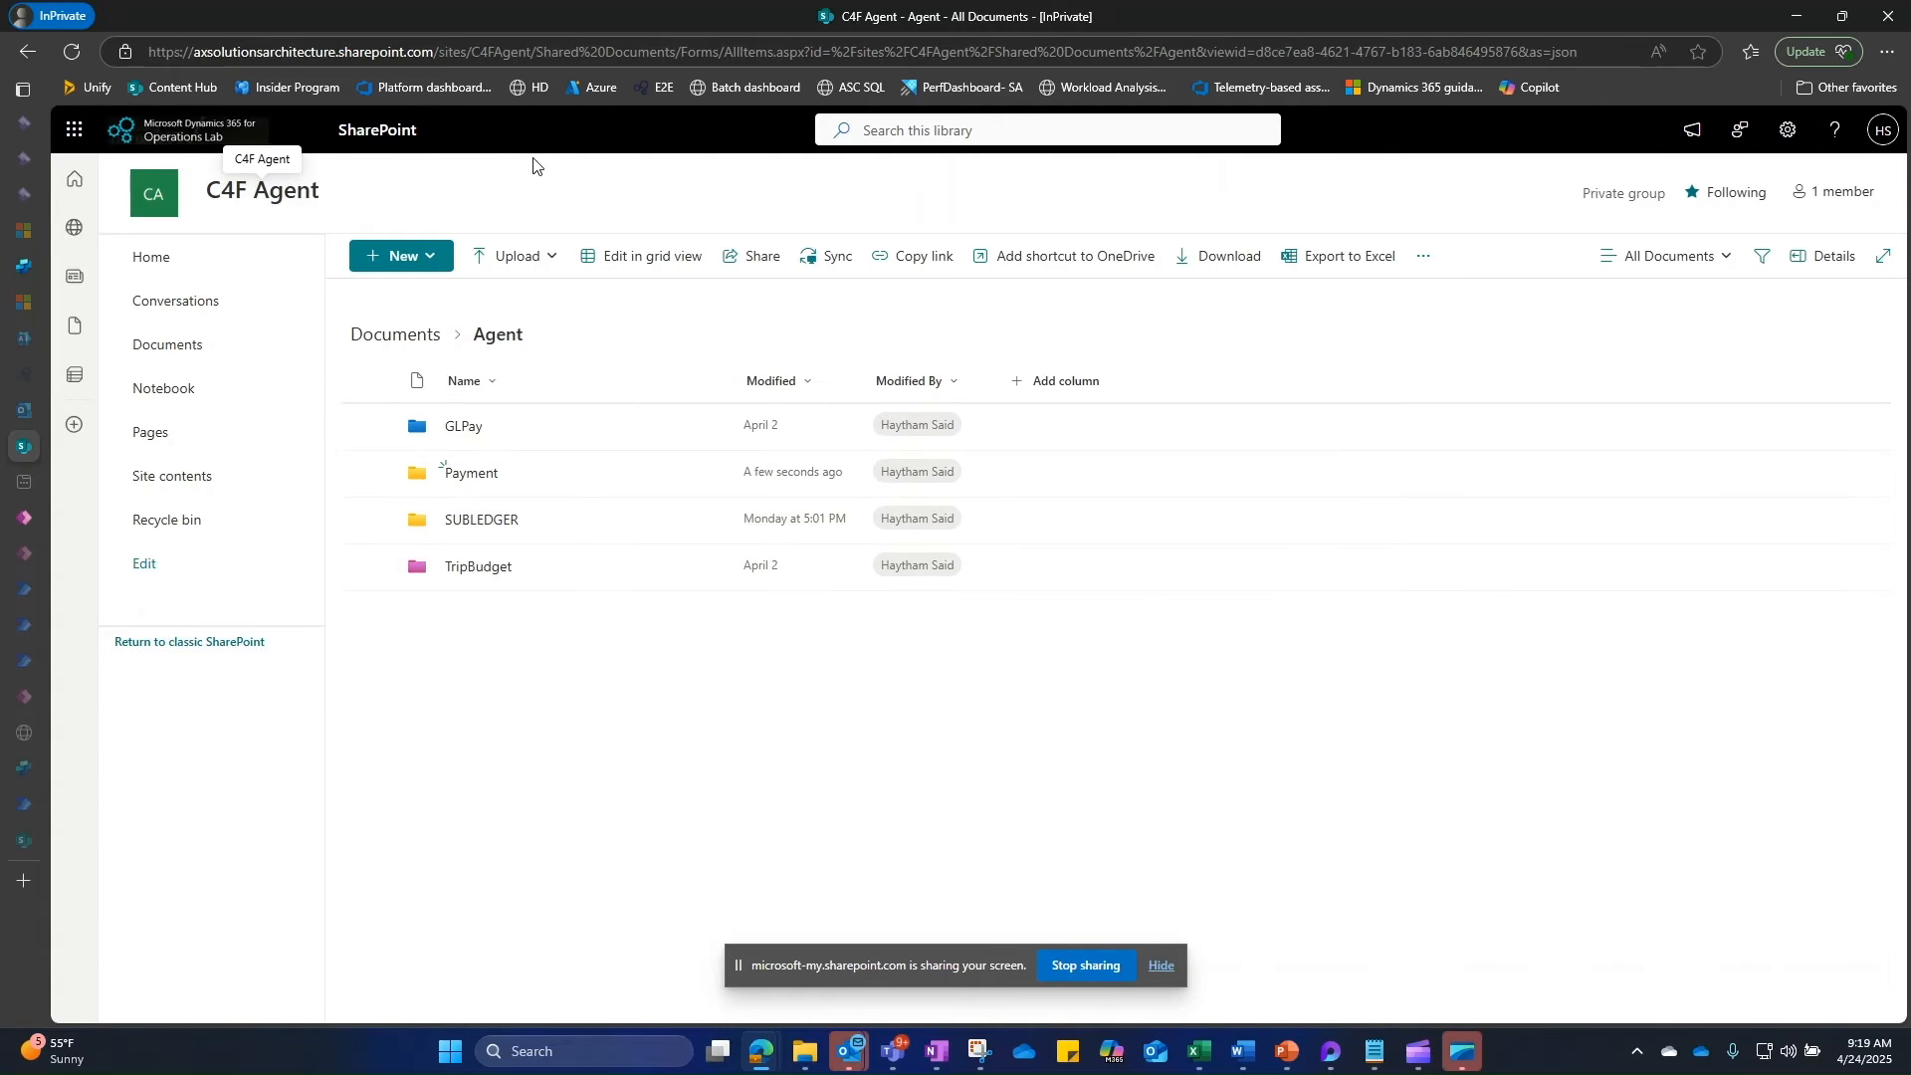
{"action": "left_click_drag", "start_coordinate": [534, 49], "coordinate": [110, 52]}
{"action": "key", "text": "ctrl+c"}
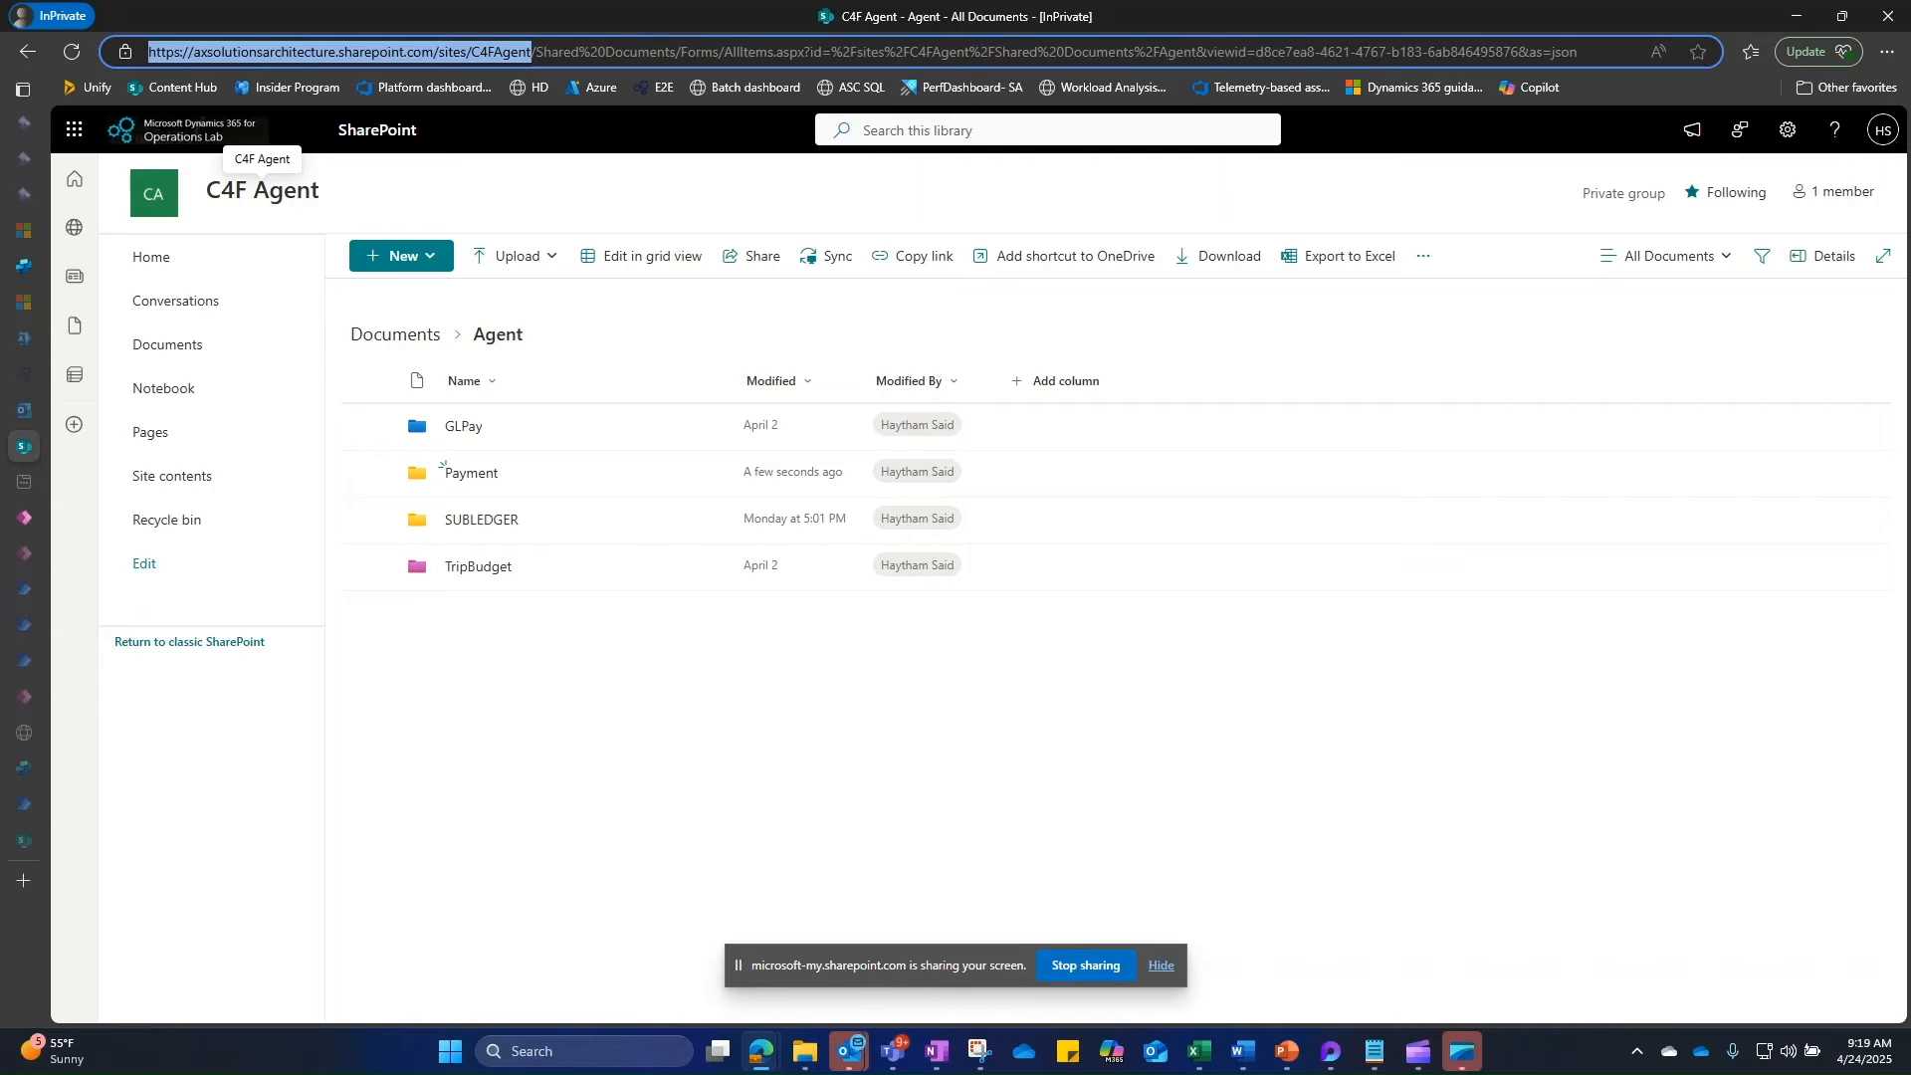
{"action": "key", "text": "alt+Tab"}
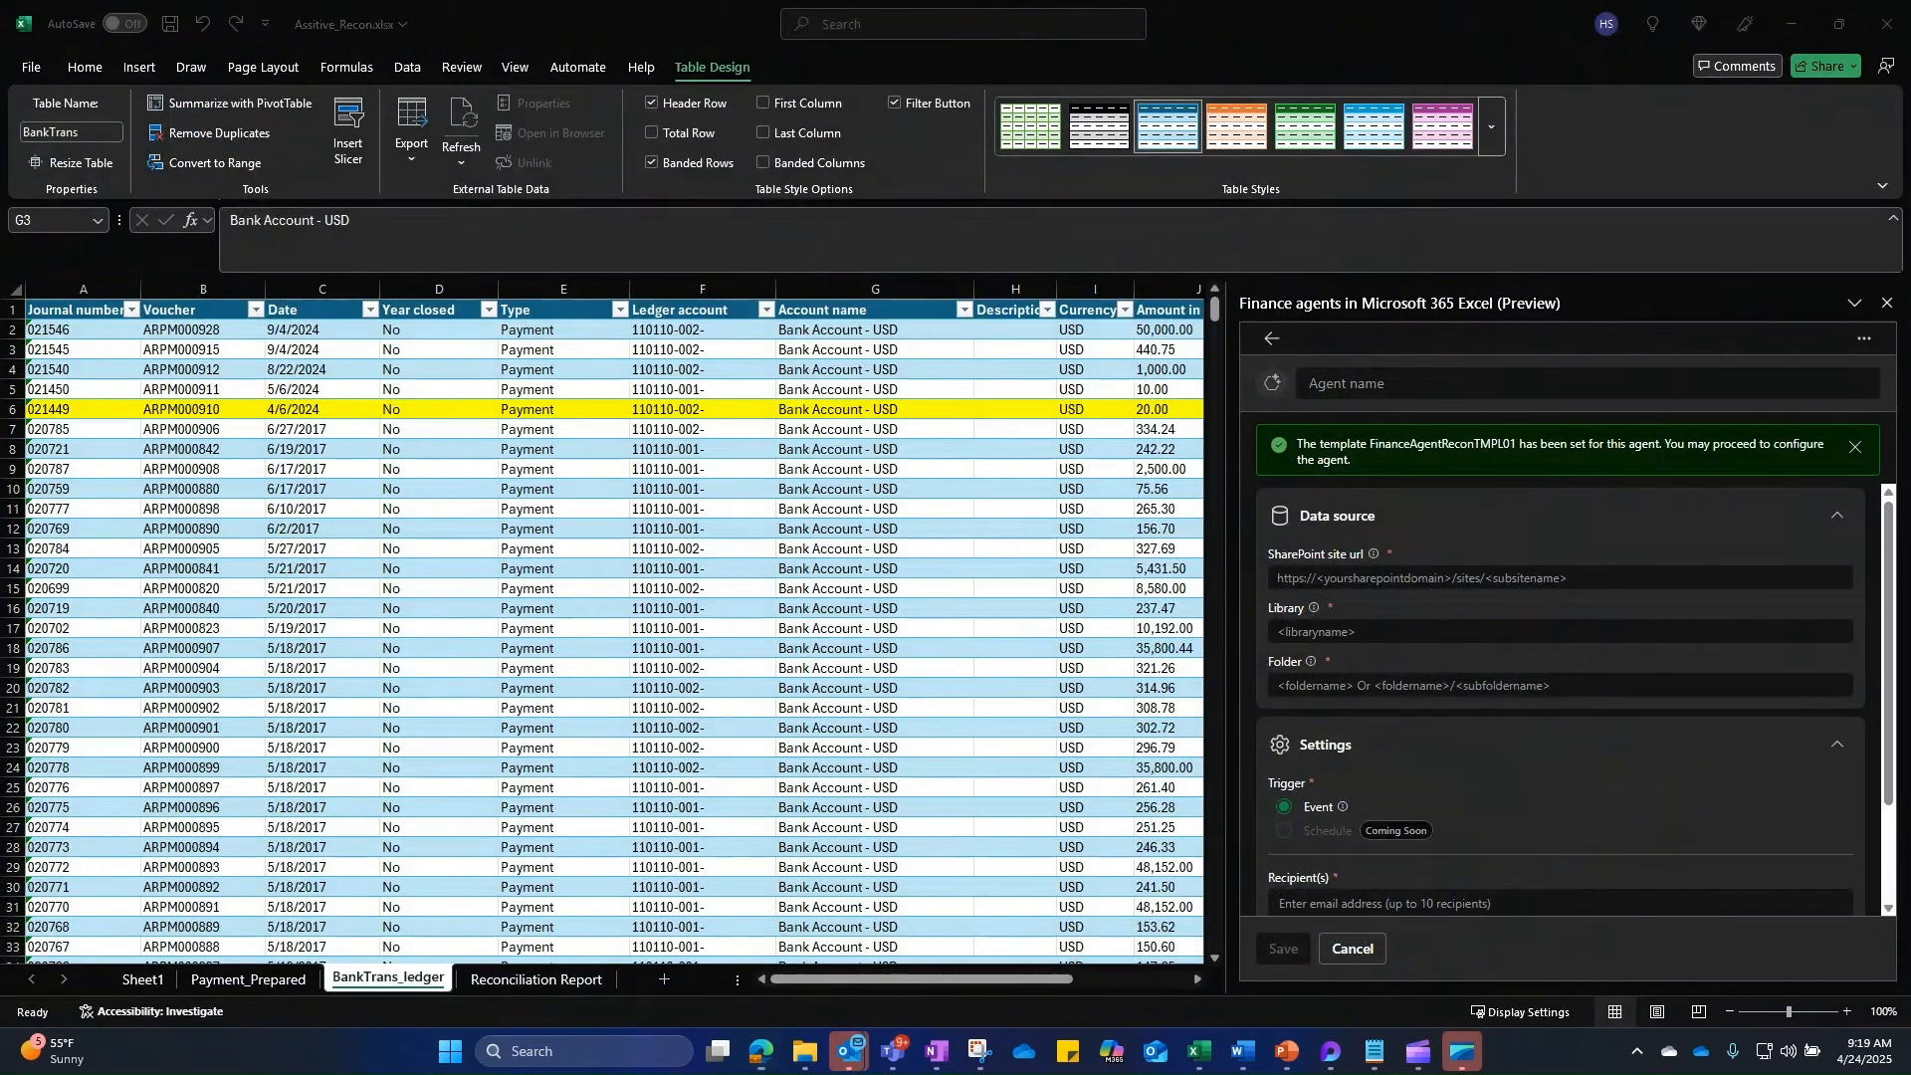
Step: Fill in the C4FAgent site url and Documents library, then copy the Agent folder name
{"action": "left_click", "coordinate": [1477, 577]}
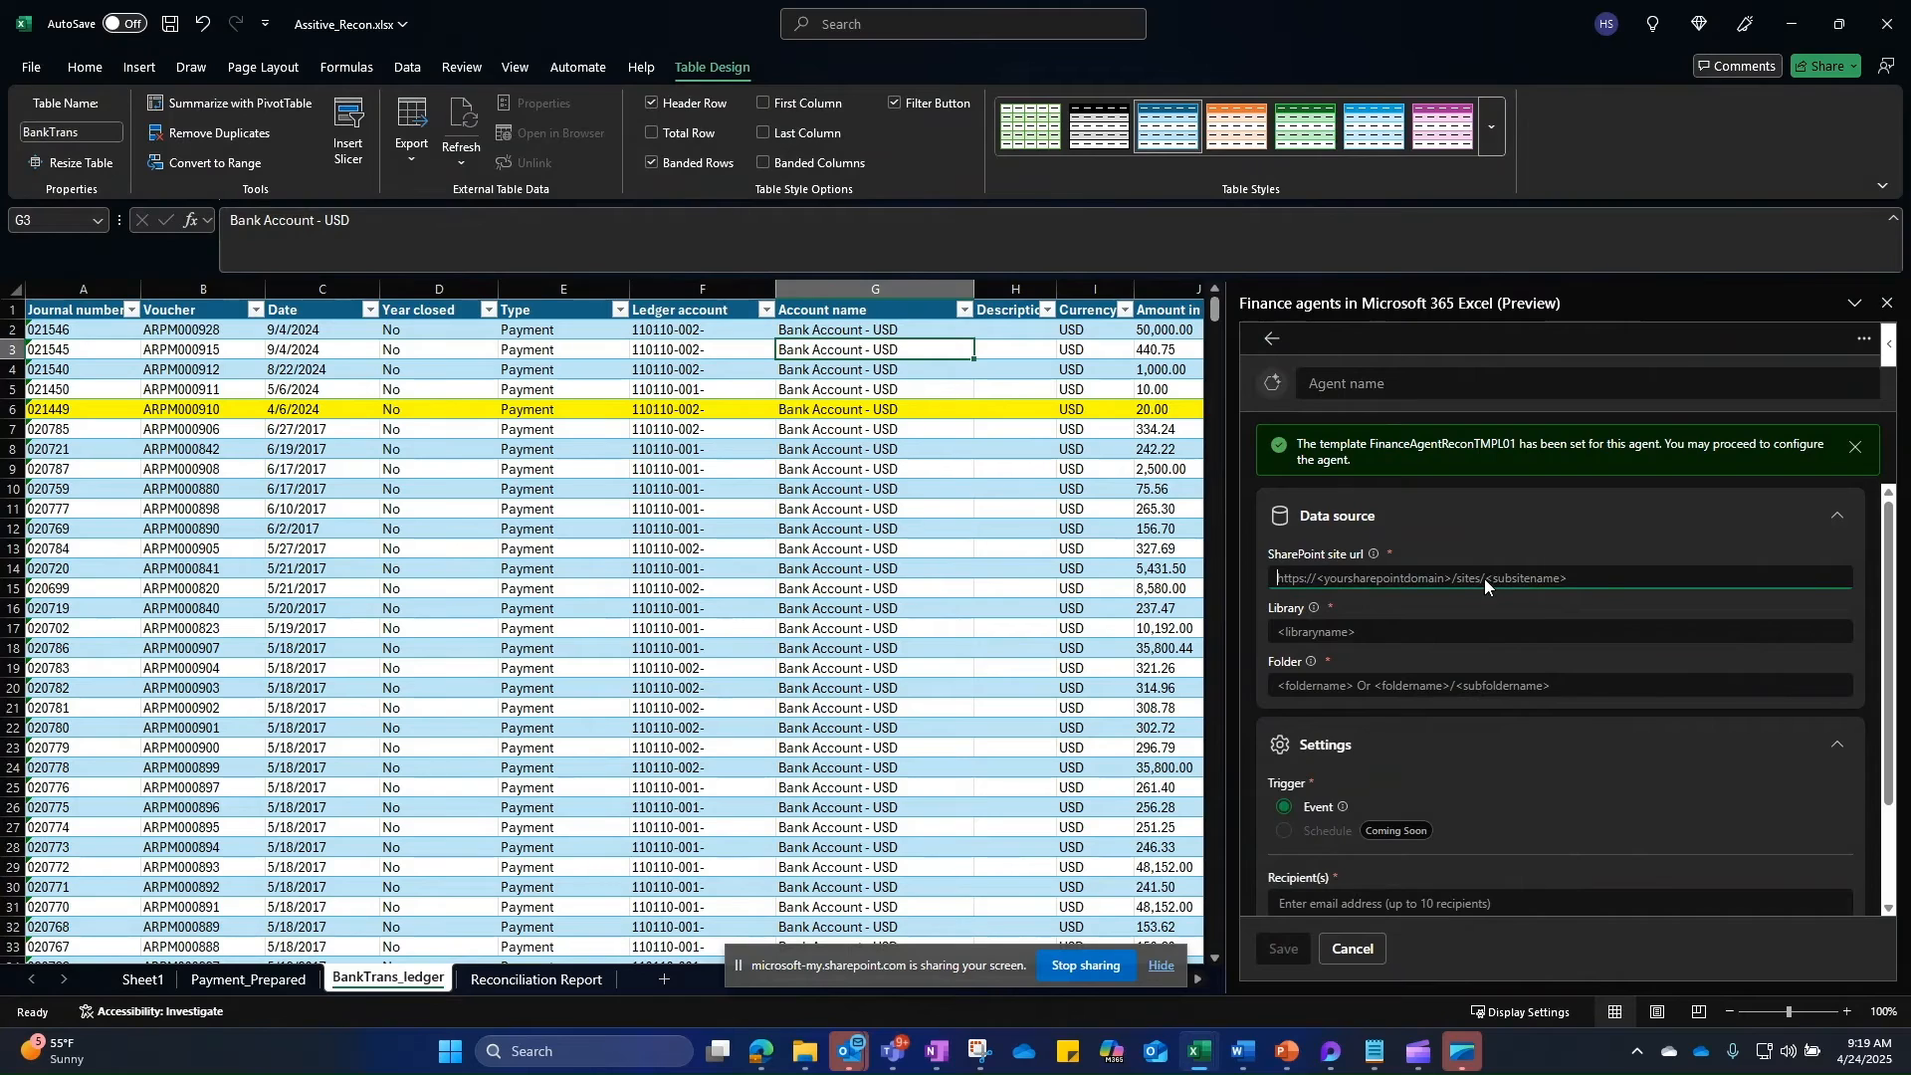
{"action": "key", "text": "ctrl+v"}
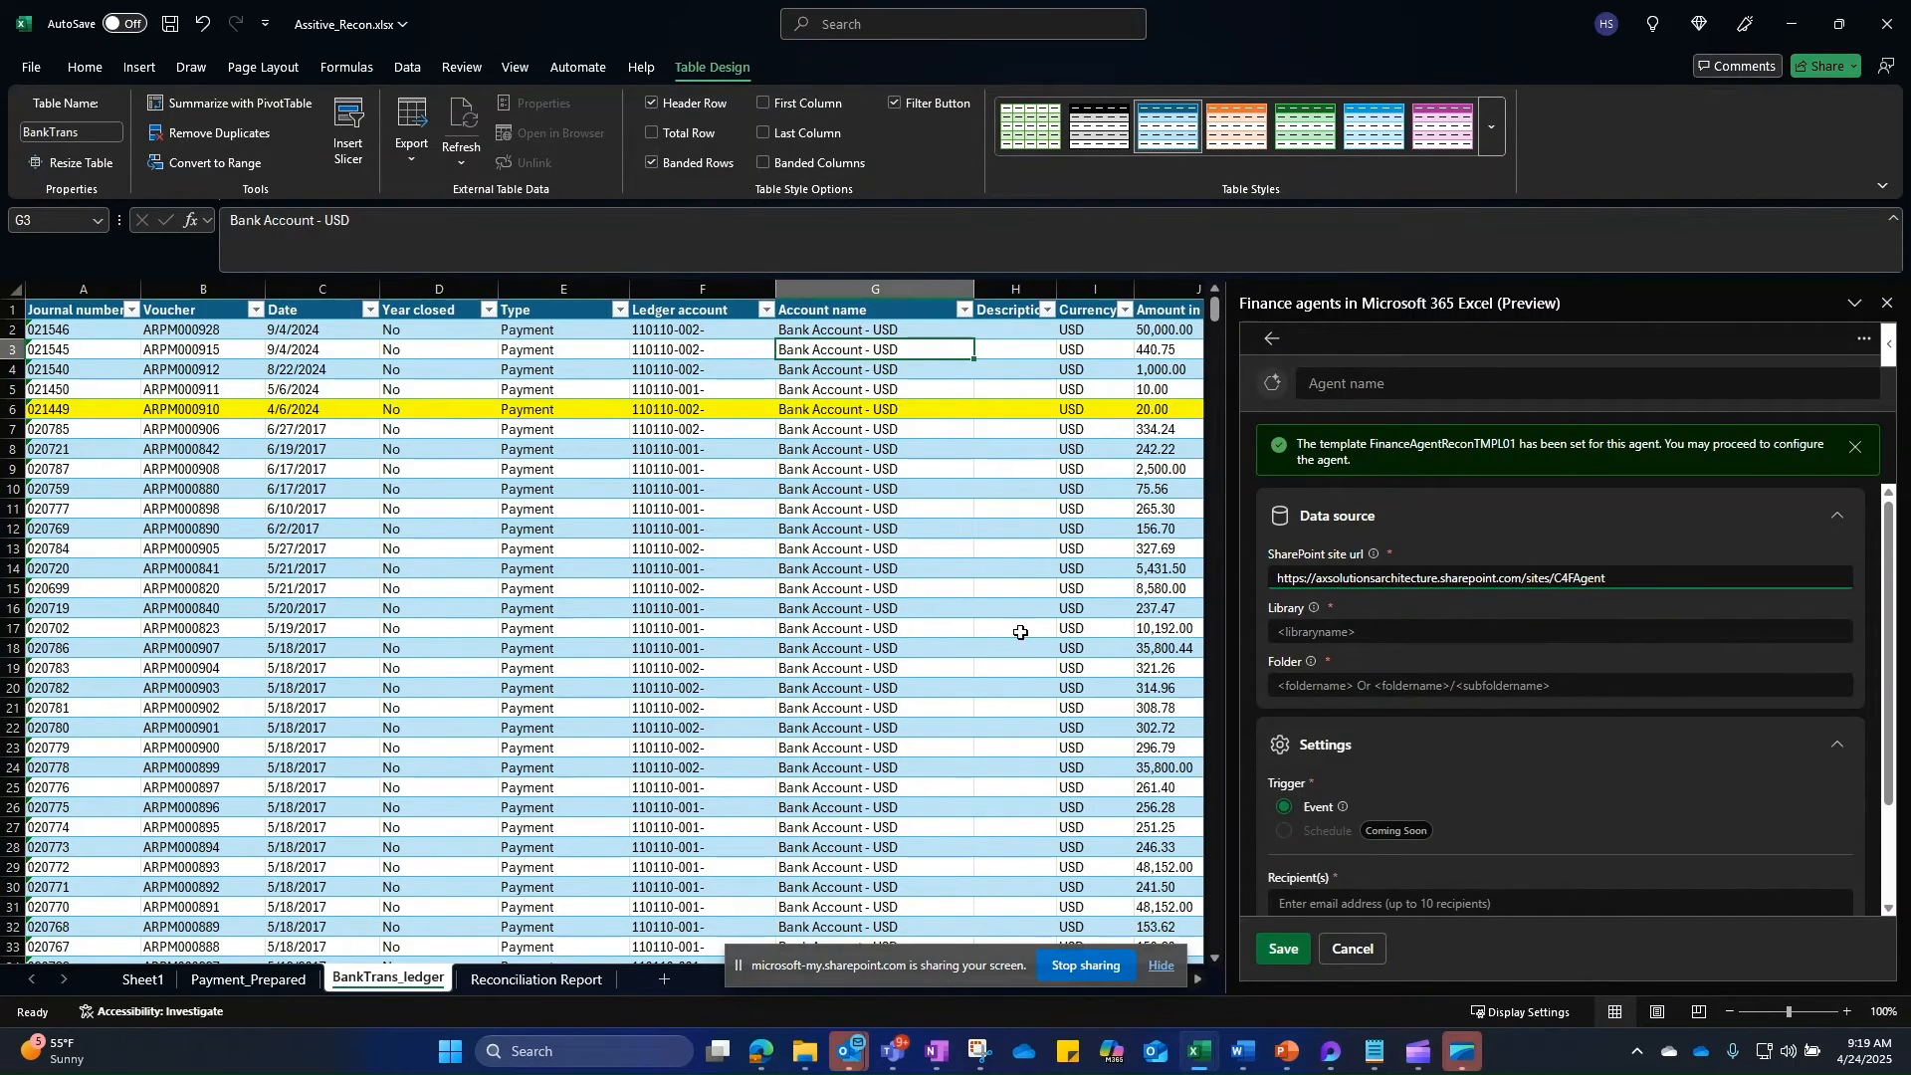
{"action": "left_click", "coordinate": [1320, 632]}
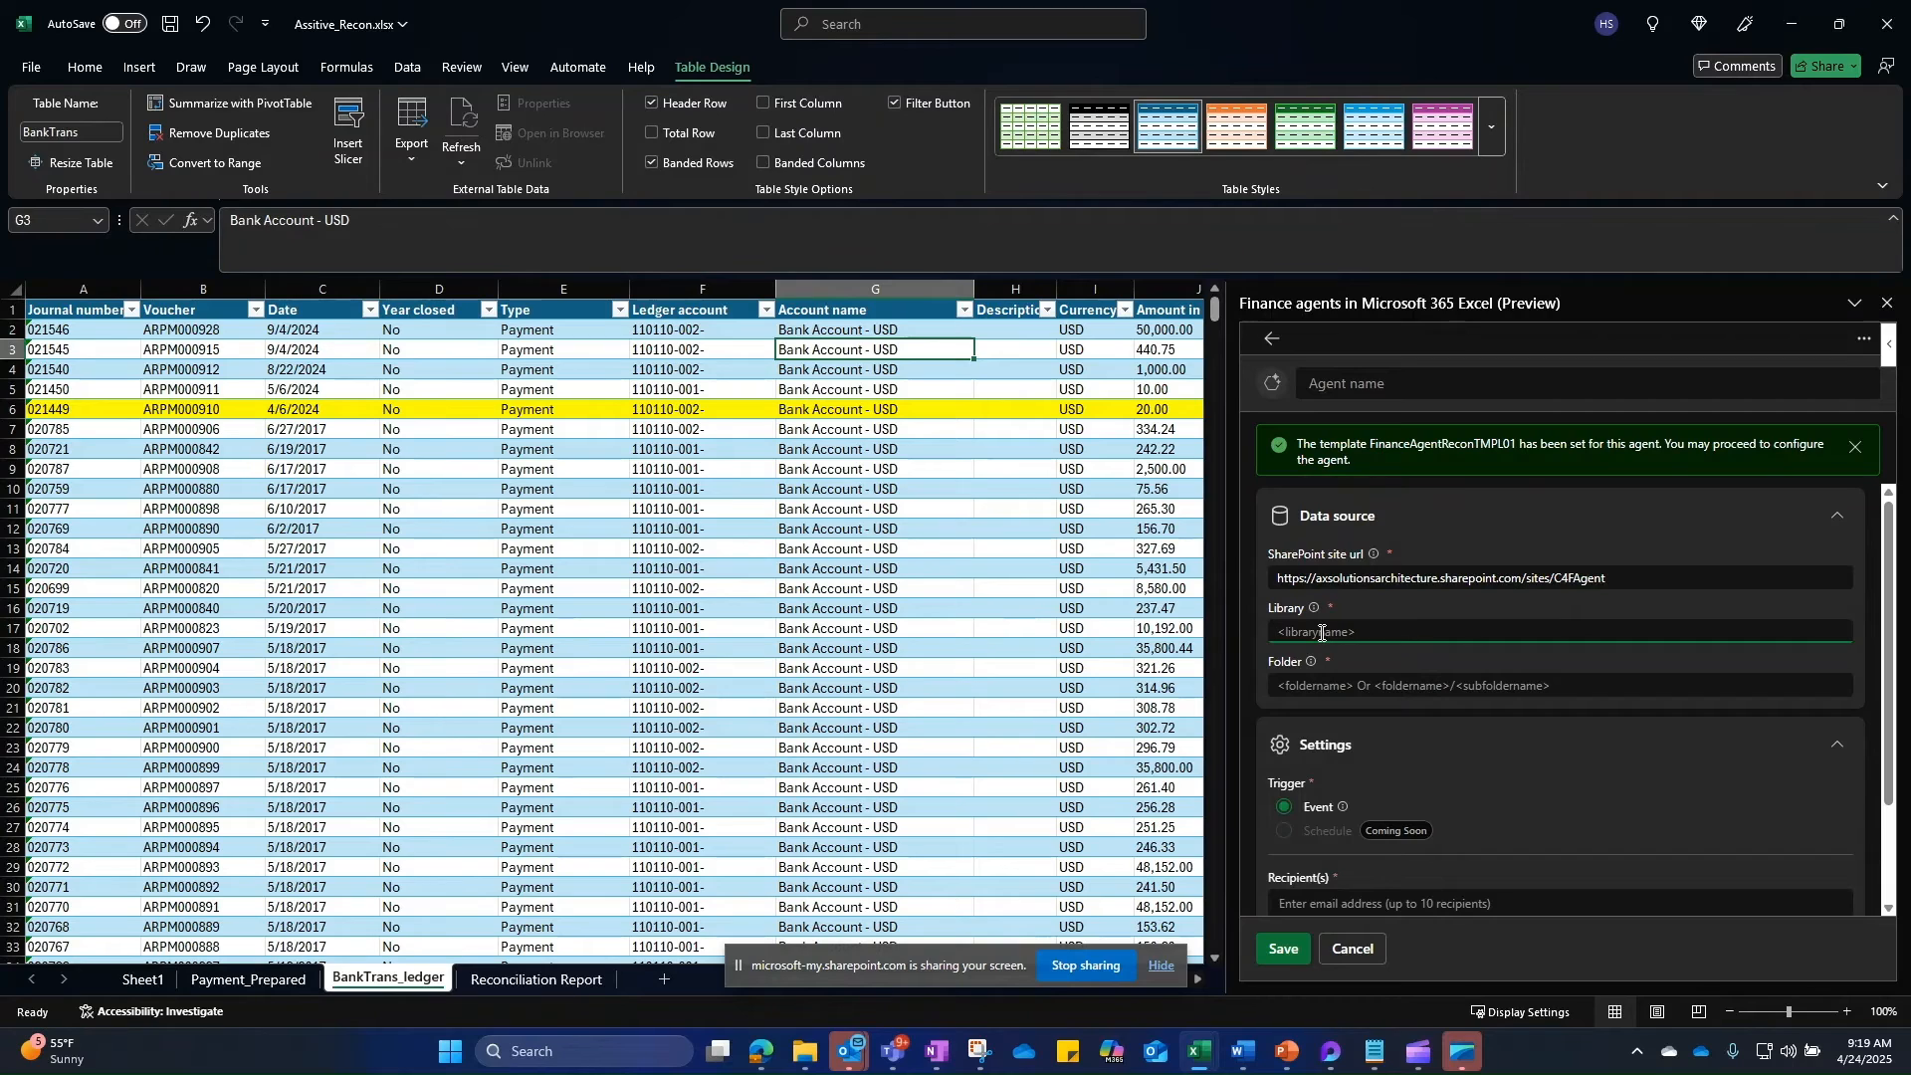
{"action": "type", "text": "Documents"}
{"action": "key", "text": "alt+Tab"}
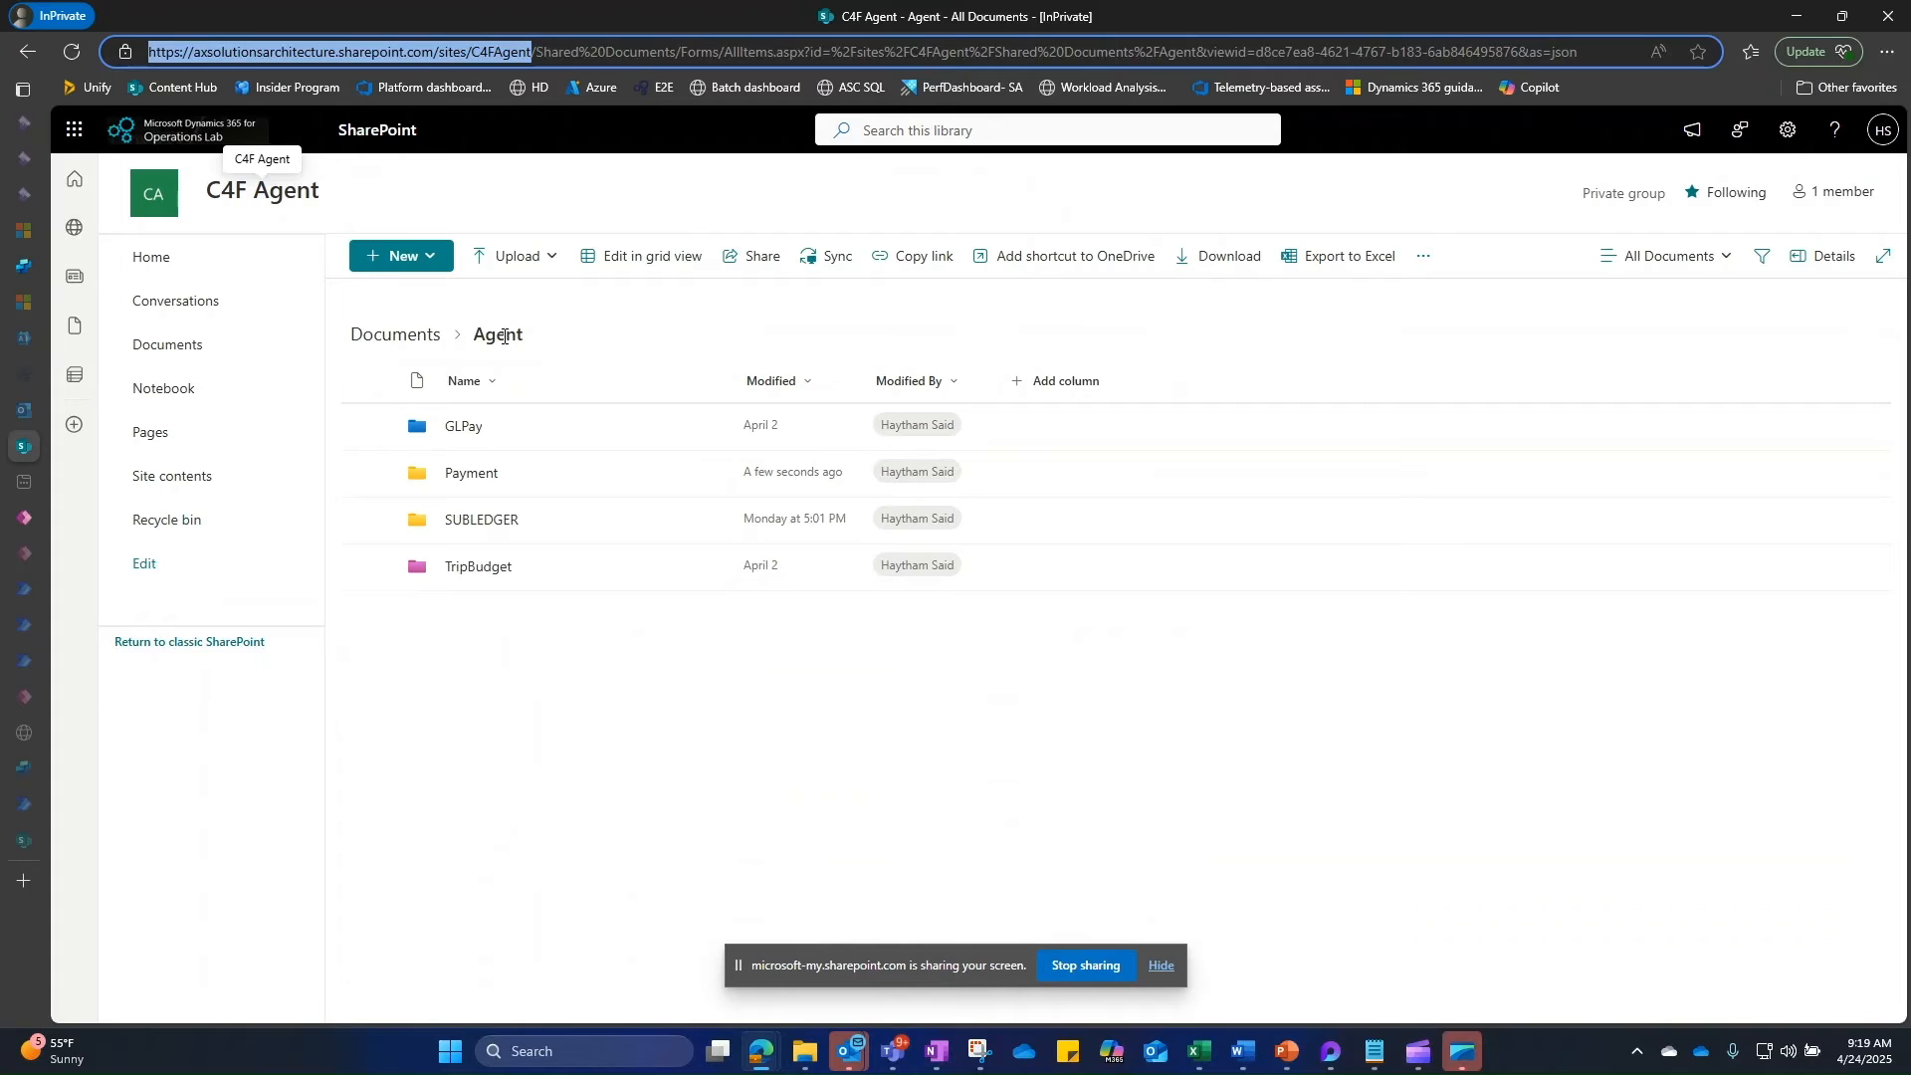
{"action": "left_click_drag", "start_coordinate": [473, 336], "coordinate": [530, 345]}
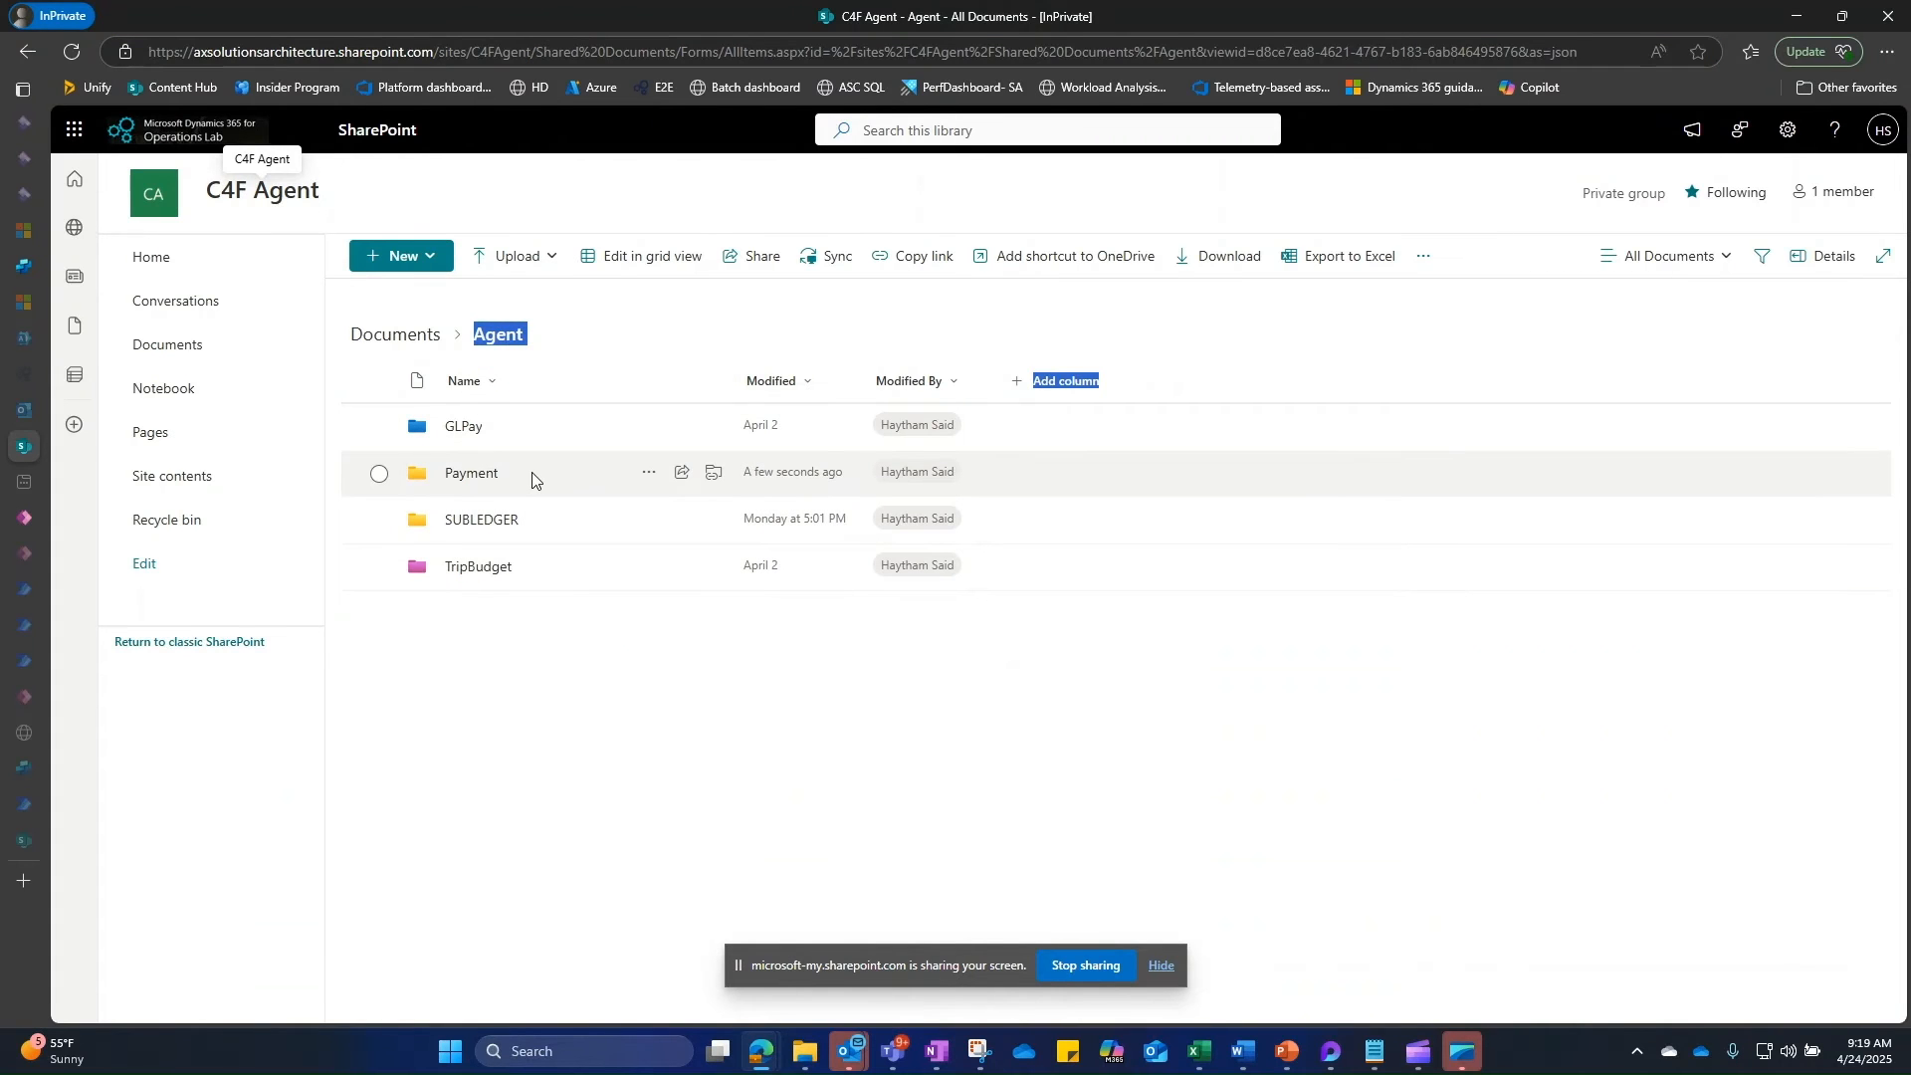
{"action": "key", "text": "alt+Tab"}
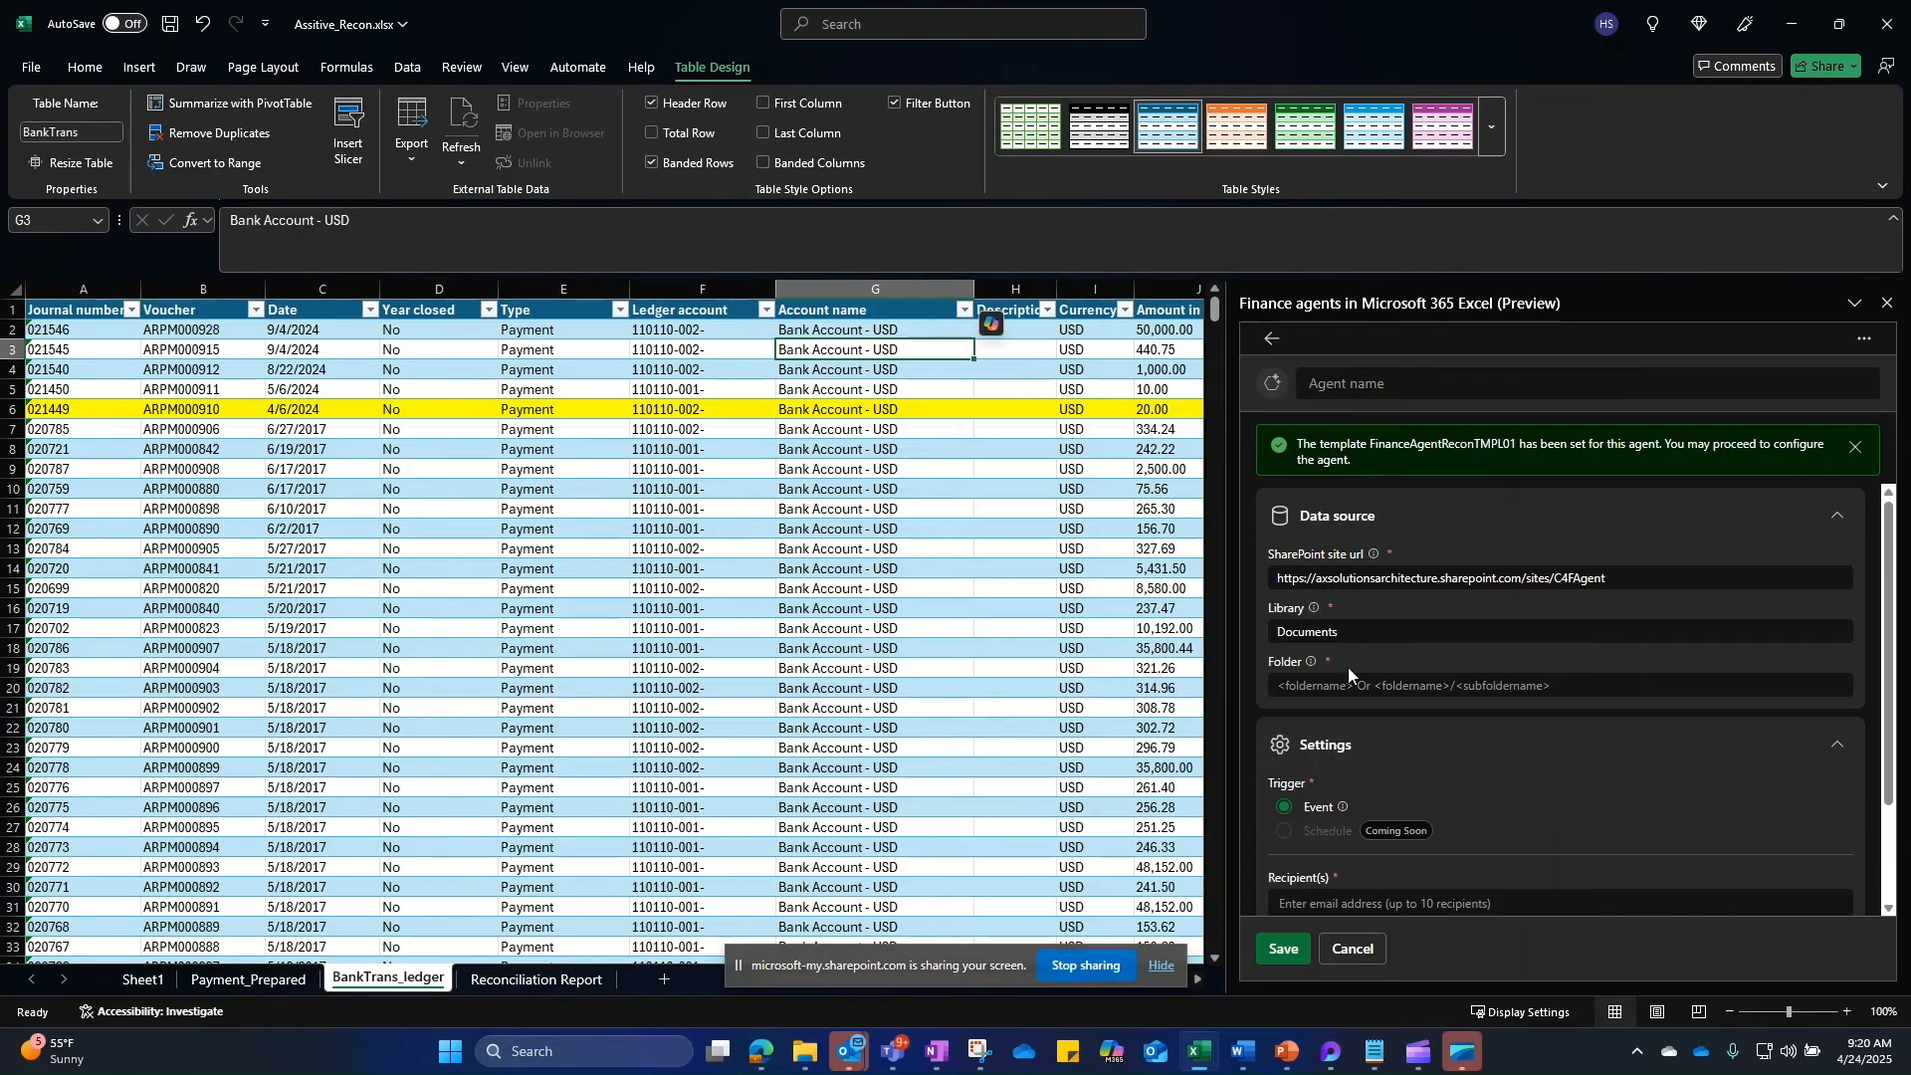
Step: Set the agent's folder to Agent/Payment and name it PaymentReconAgent01
{"action": "left_click", "coordinate": [1347, 676]}
{"action": "type", "text": "Agen"}
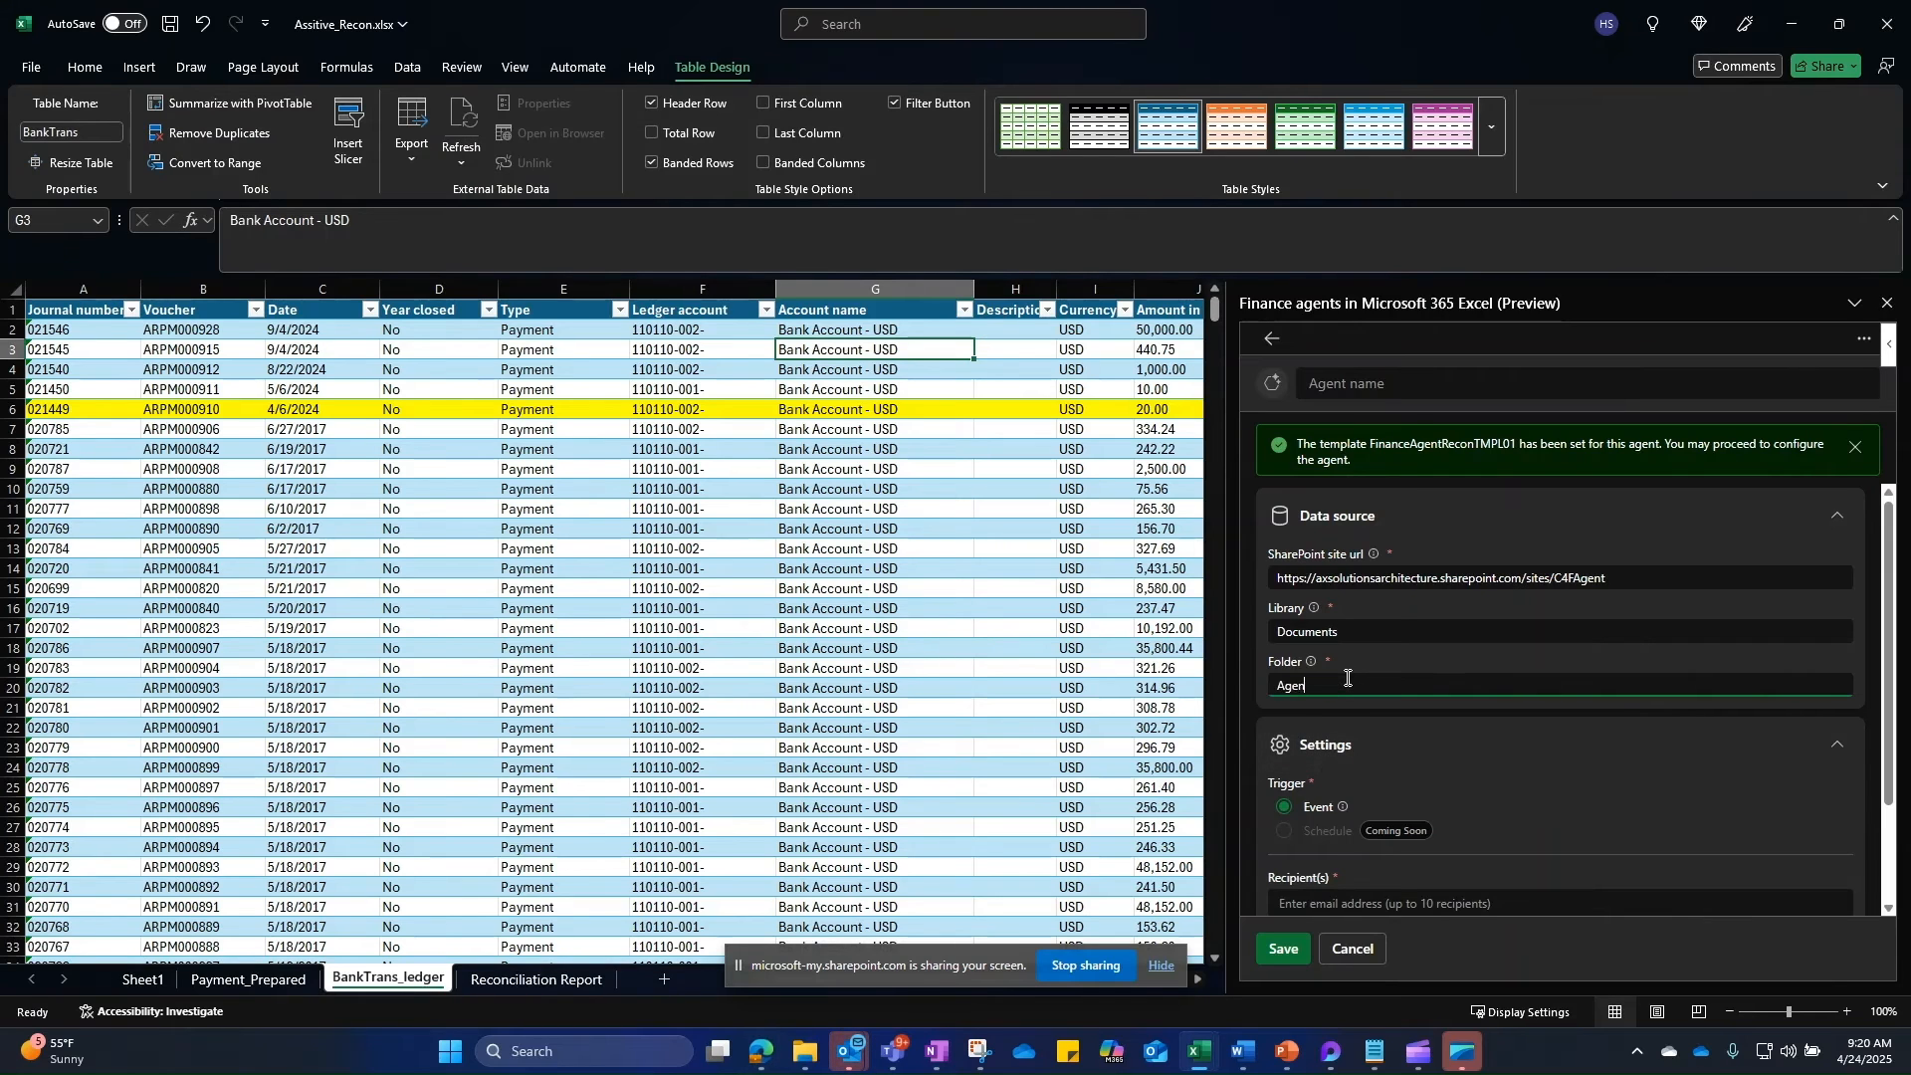
{"action": "type", "text": "t/Payment"}
{"action": "left_click", "coordinate": [1354, 379]}
{"action": "type", "text": "Paymen"}
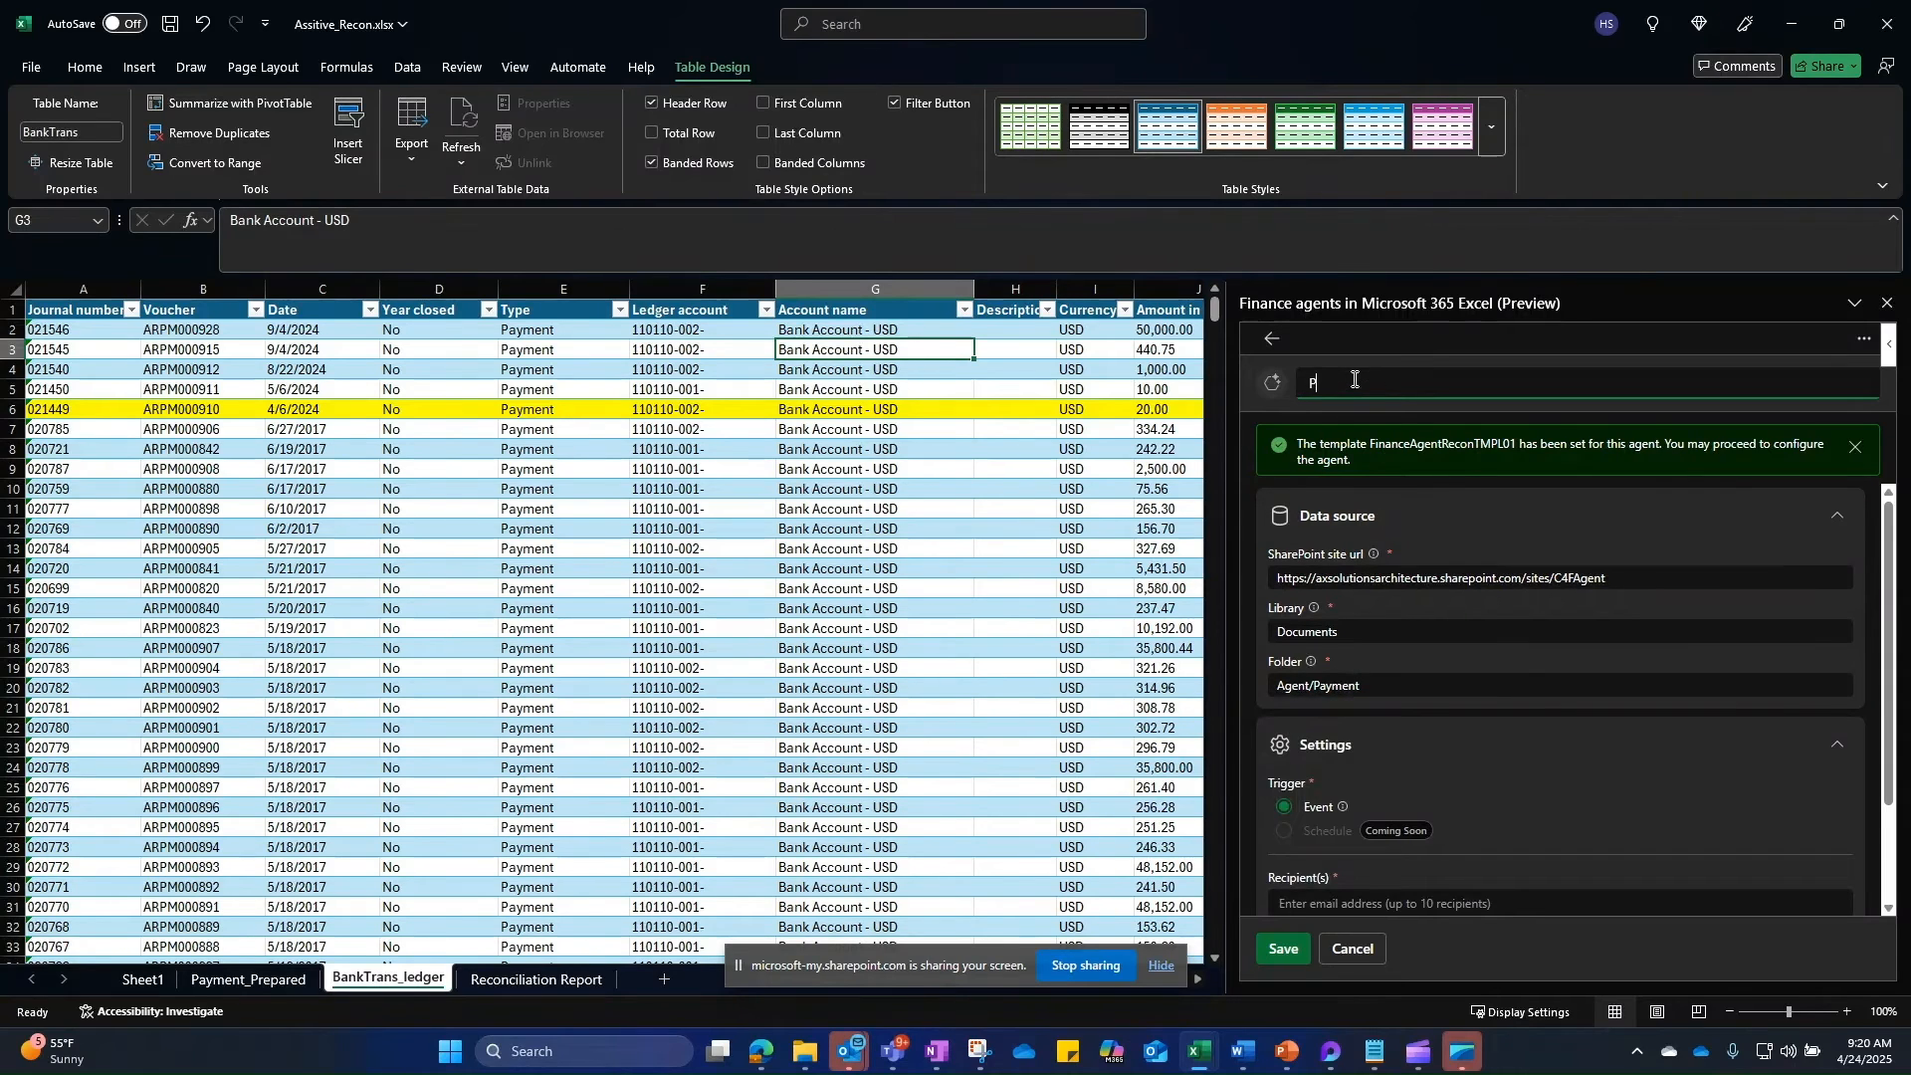
{"action": "type", "text": "tReconAgent01"}
{"action": "scroll", "coordinate": [1592, 791], "scroll_direction": "down", "scroll_amount": 2}
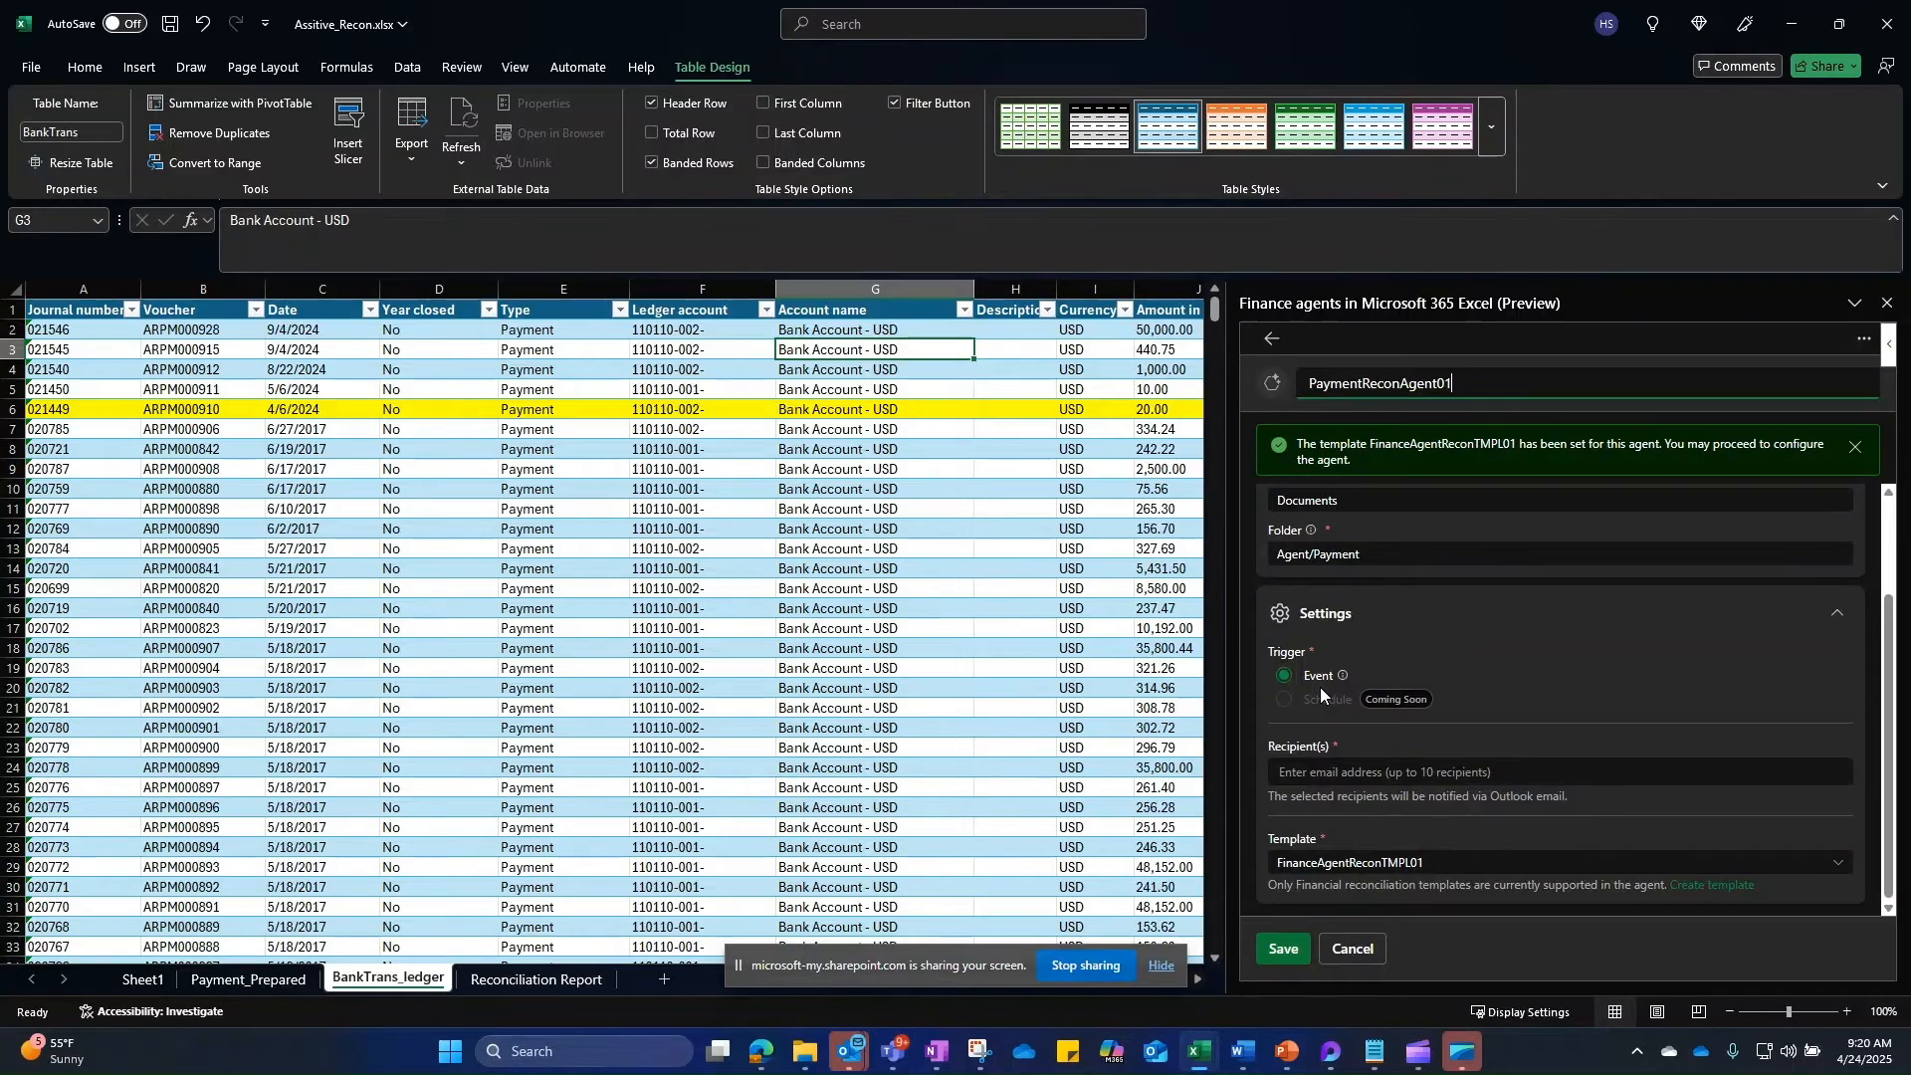
{"action": "left_click_drag", "start_coordinate": [1388, 555], "coordinate": [1266, 558]}
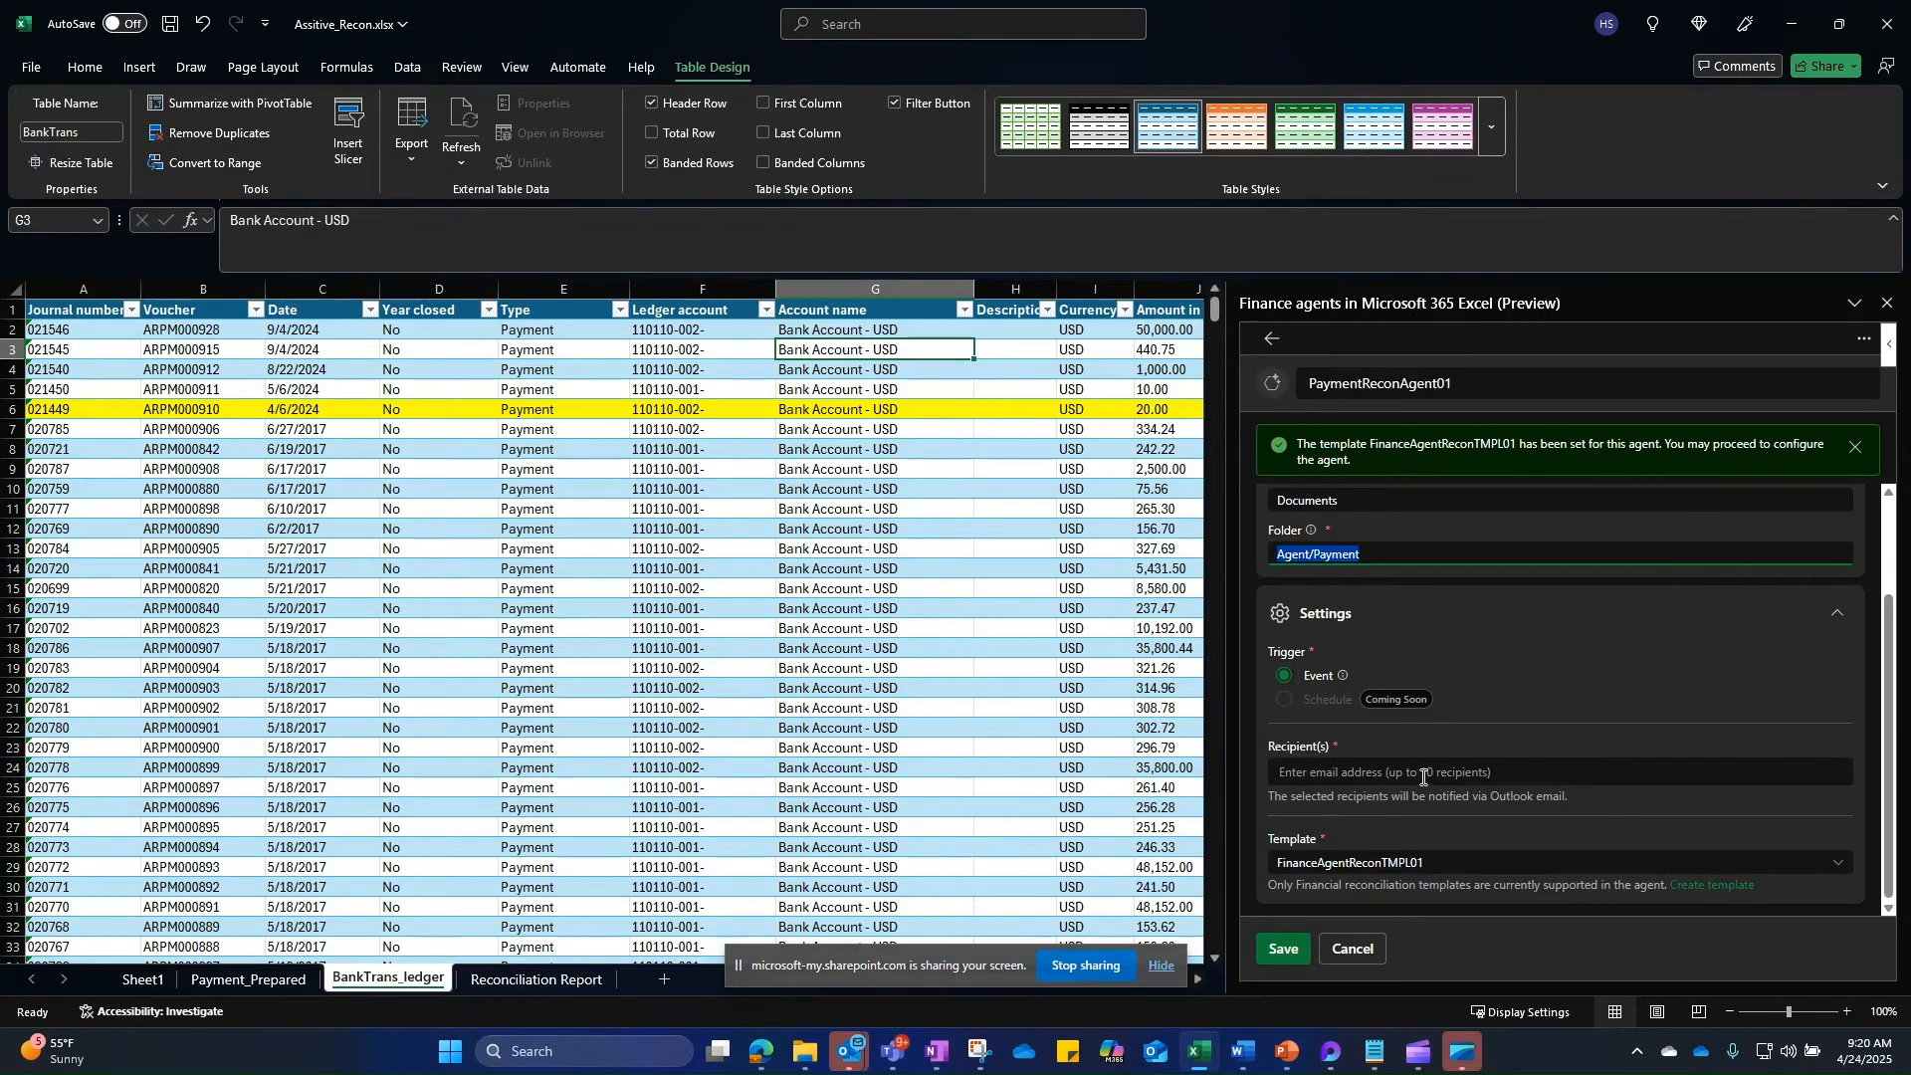
Step: Add the notification recipient's e-mail, keep template FinanceAgentReconTMPL01, and save the agent
{"action": "left_click", "coordinate": [1531, 773]}
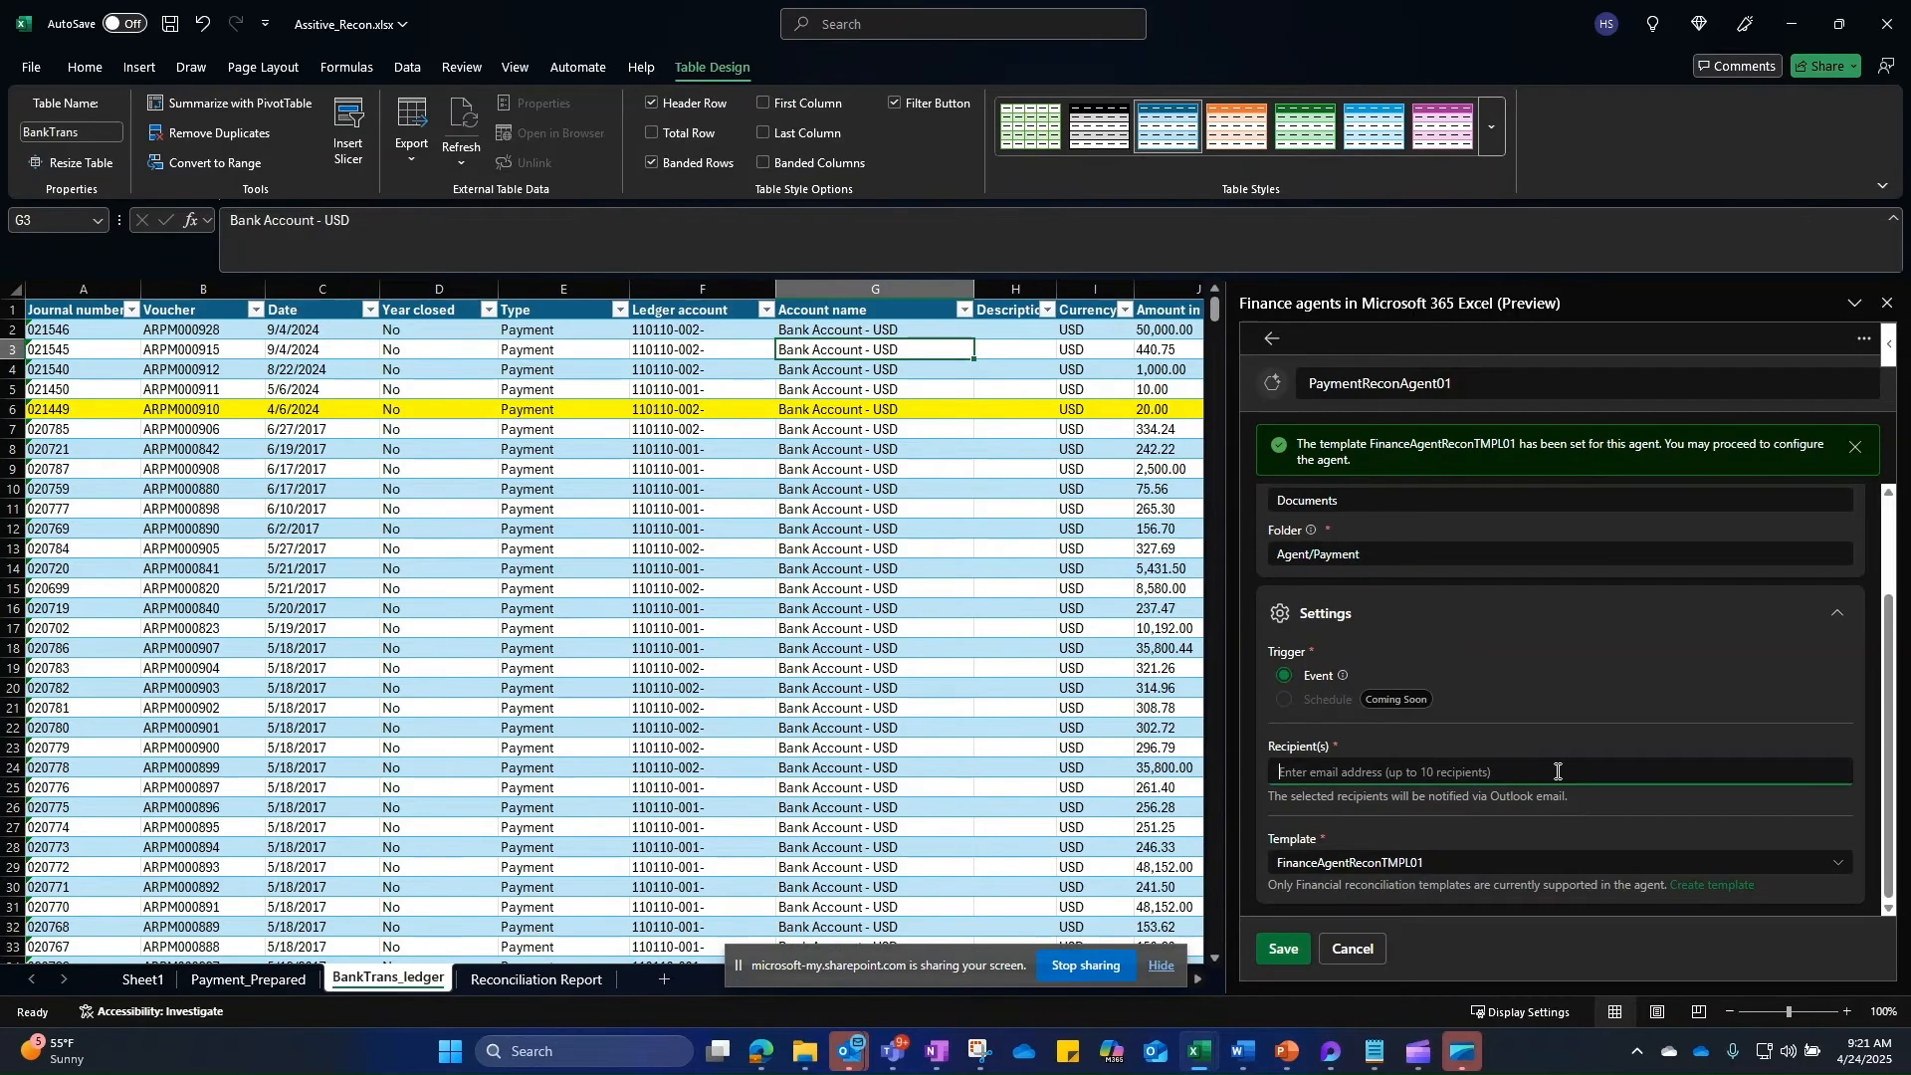
{"action": "left_click", "coordinate": [1841, 870]}
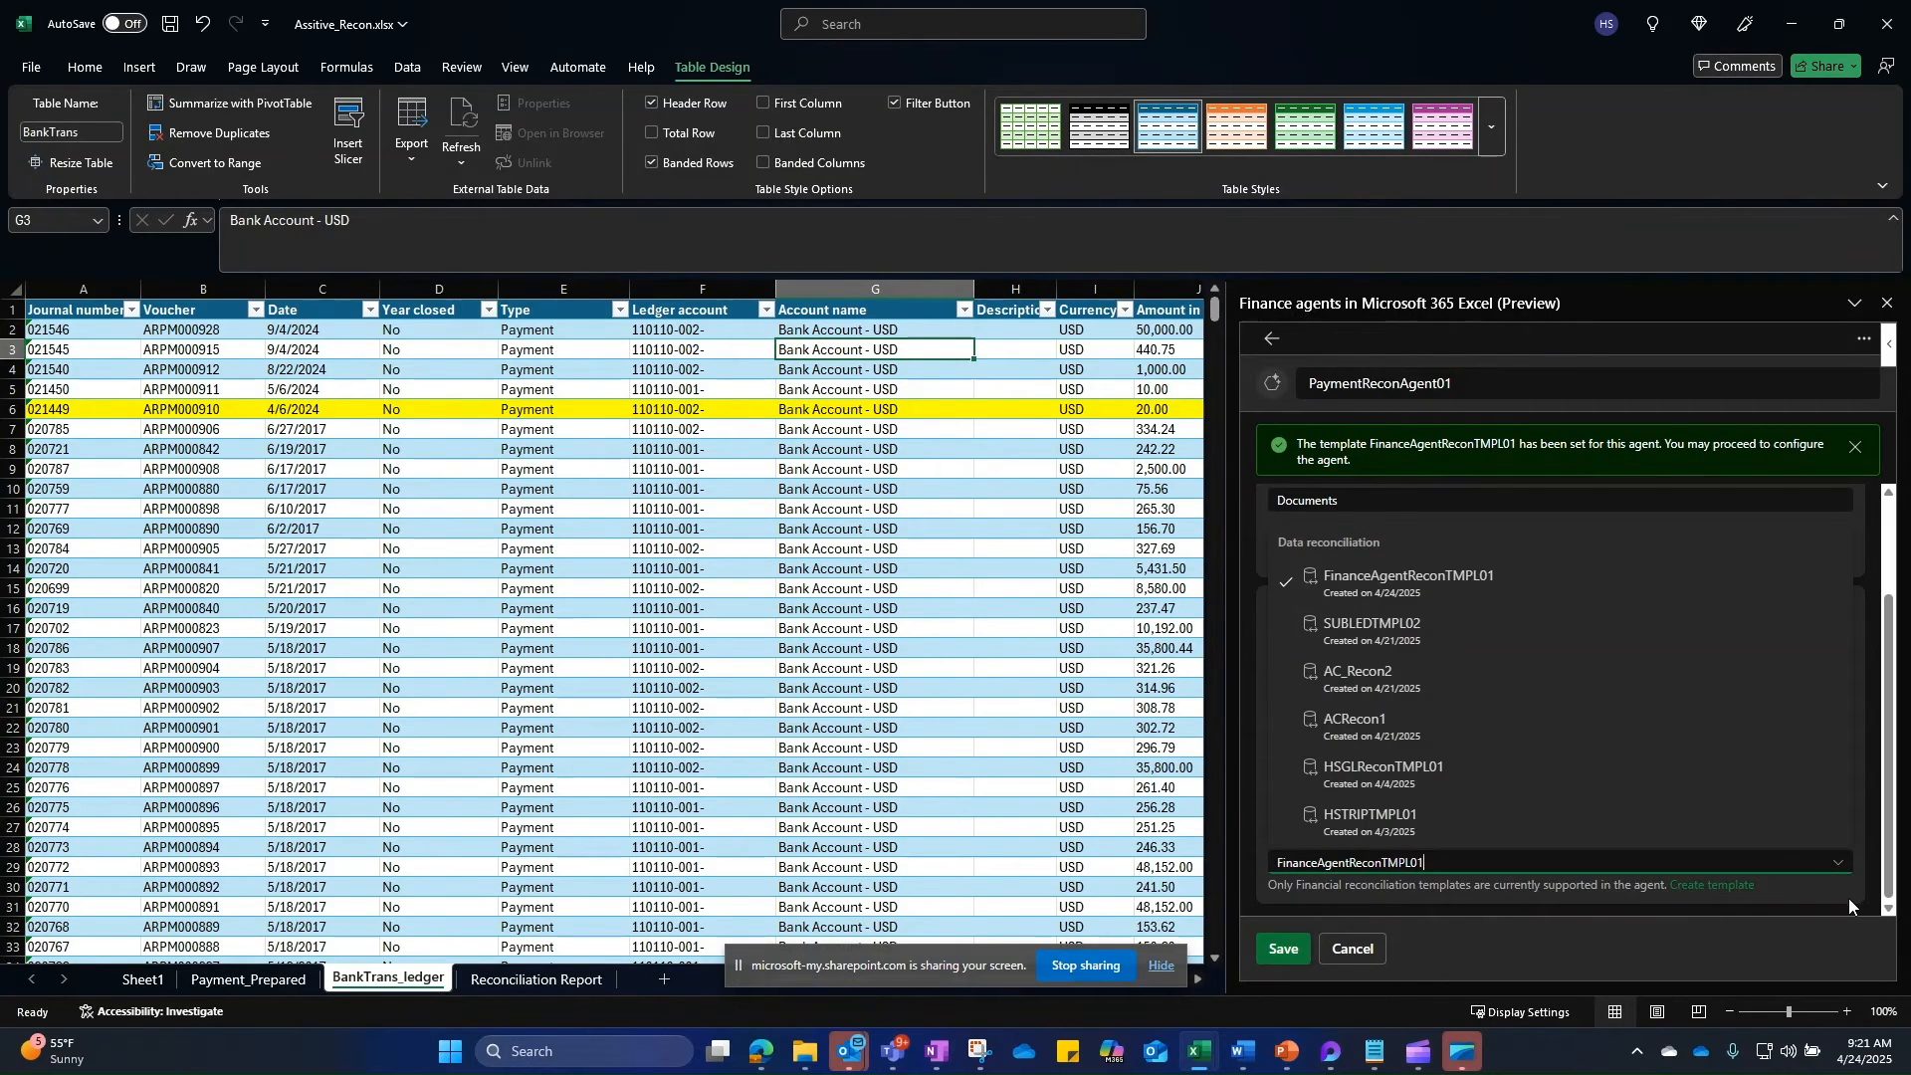
{"action": "left_click", "coordinate": [1847, 897]}
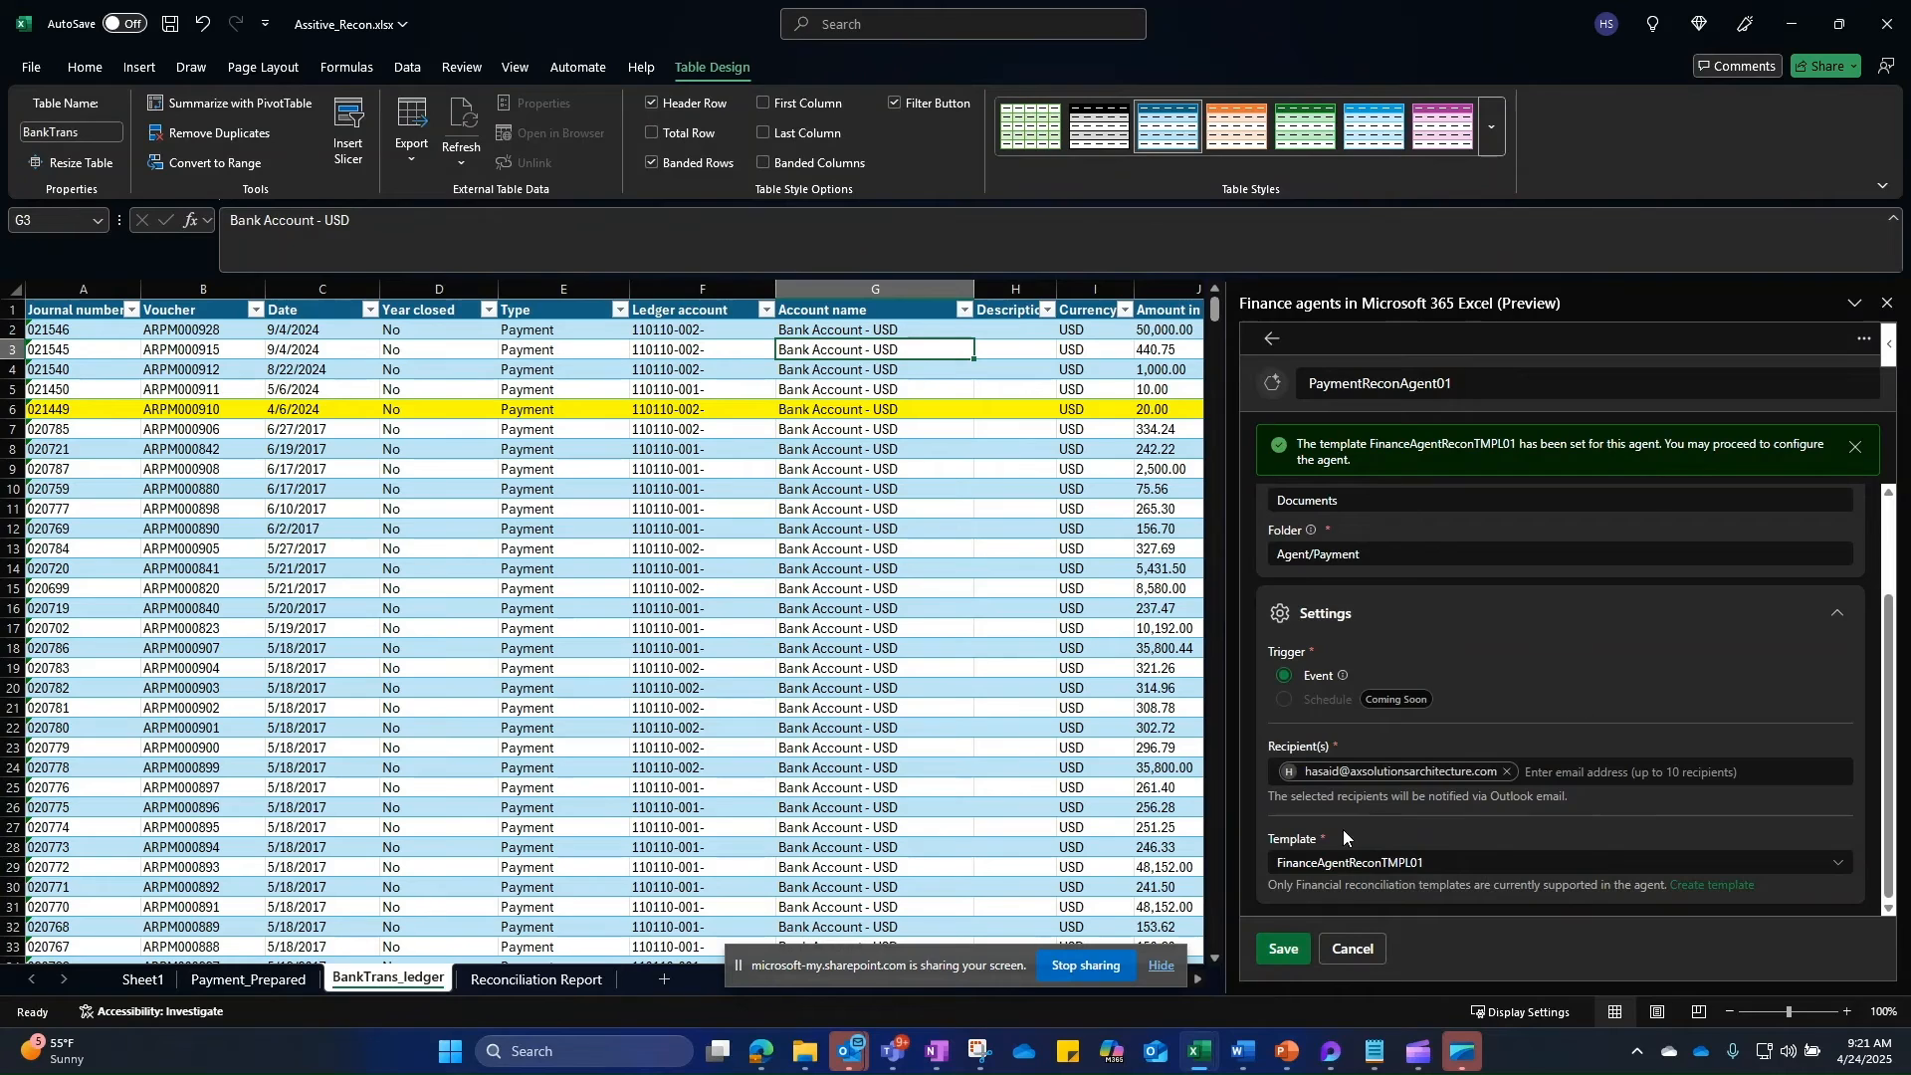
{"action": "left_click", "coordinate": [1281, 951]}
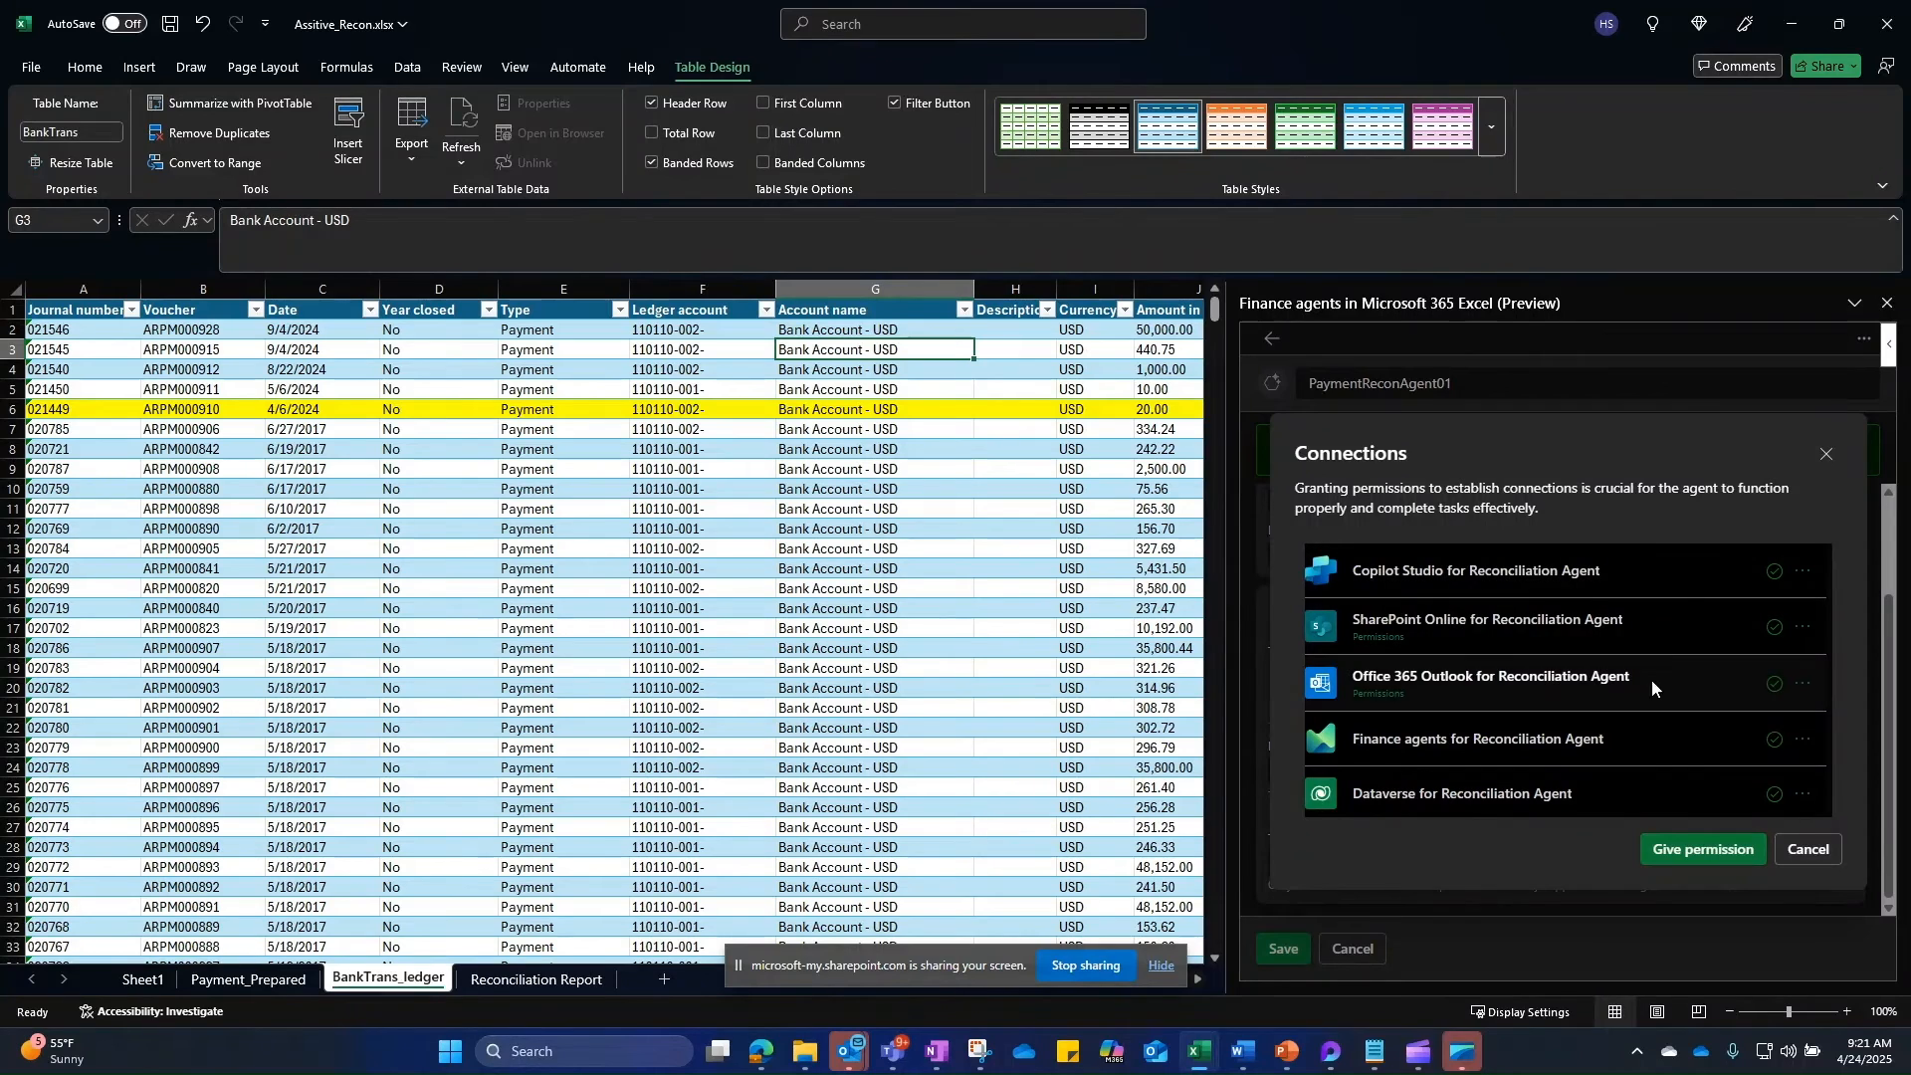
Step: Grant the agent's connections, refresh the agents list to show PaymentReconAgent01, then switch to SharePoint
{"action": "left_click", "coordinate": [1663, 851]}
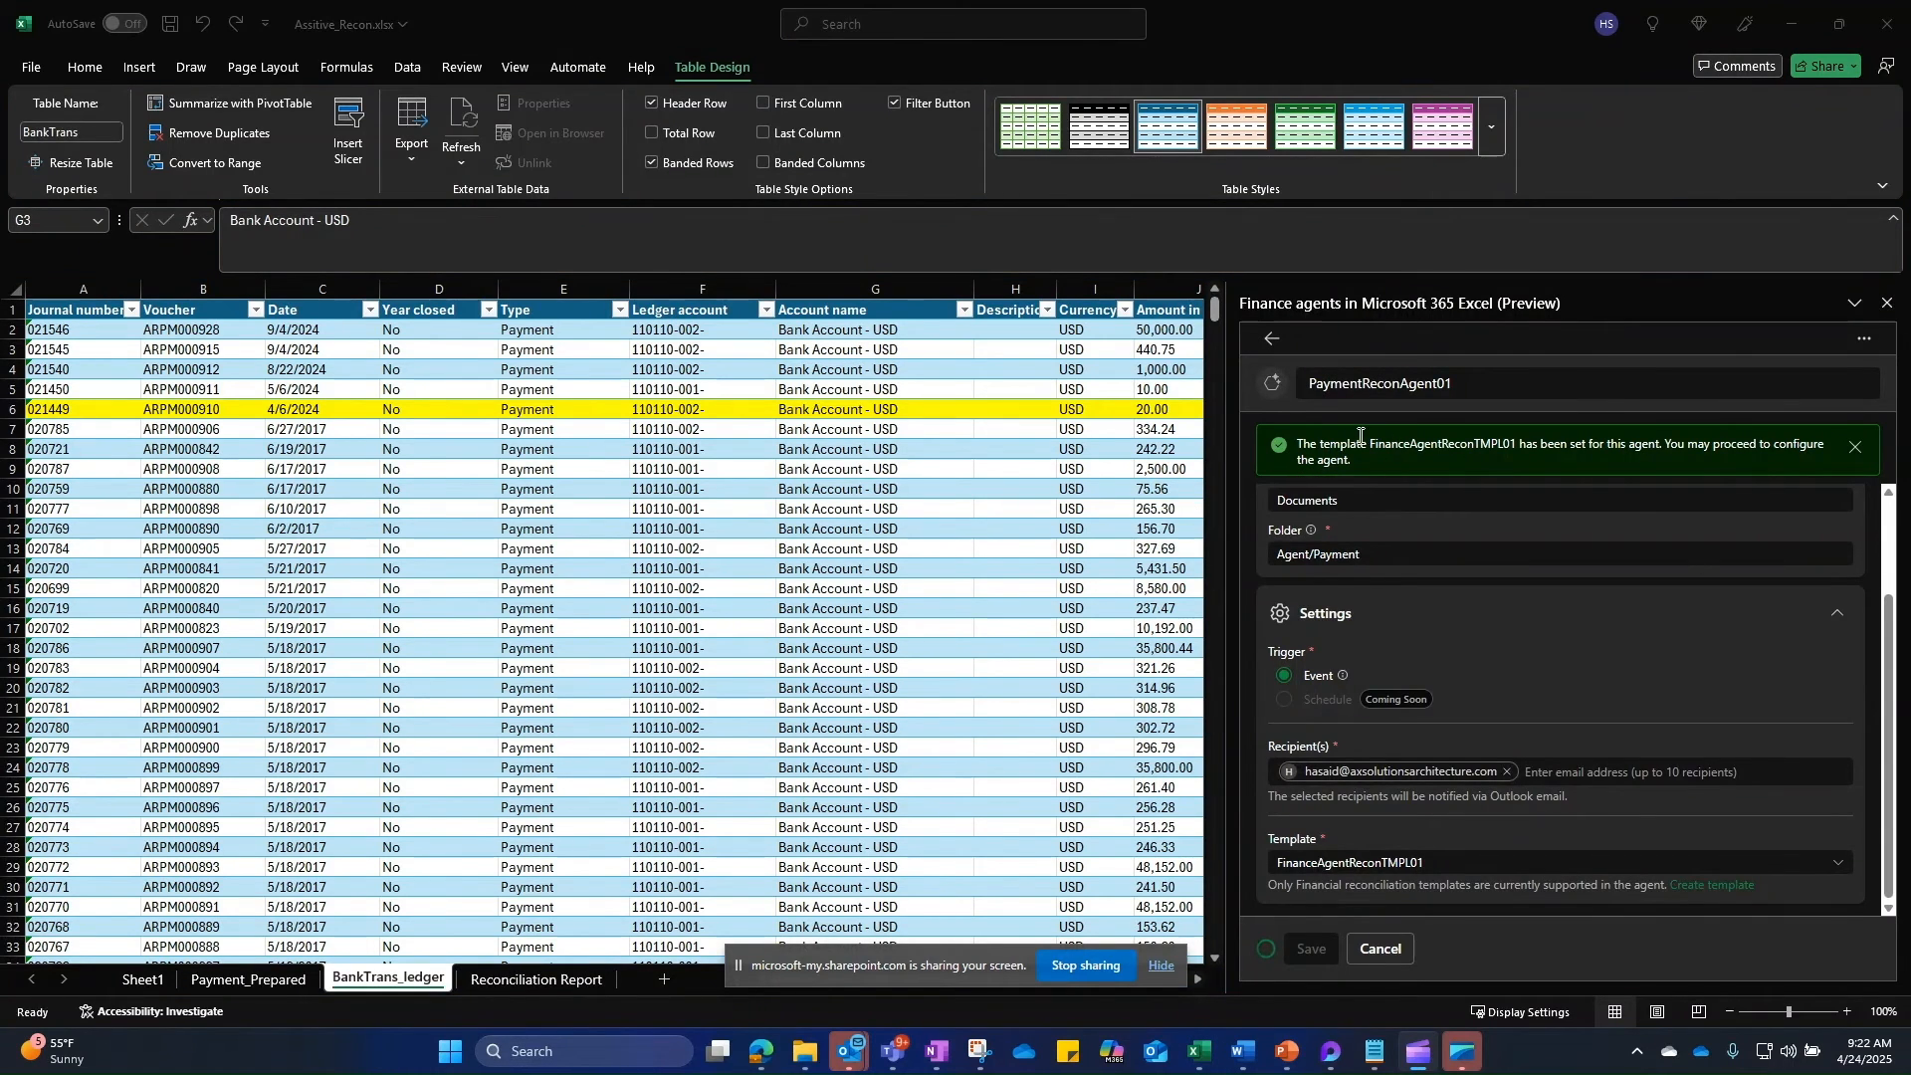
{"action": "scroll", "coordinate": [1443, 619], "scroll_direction": "up", "scroll_amount": 1}
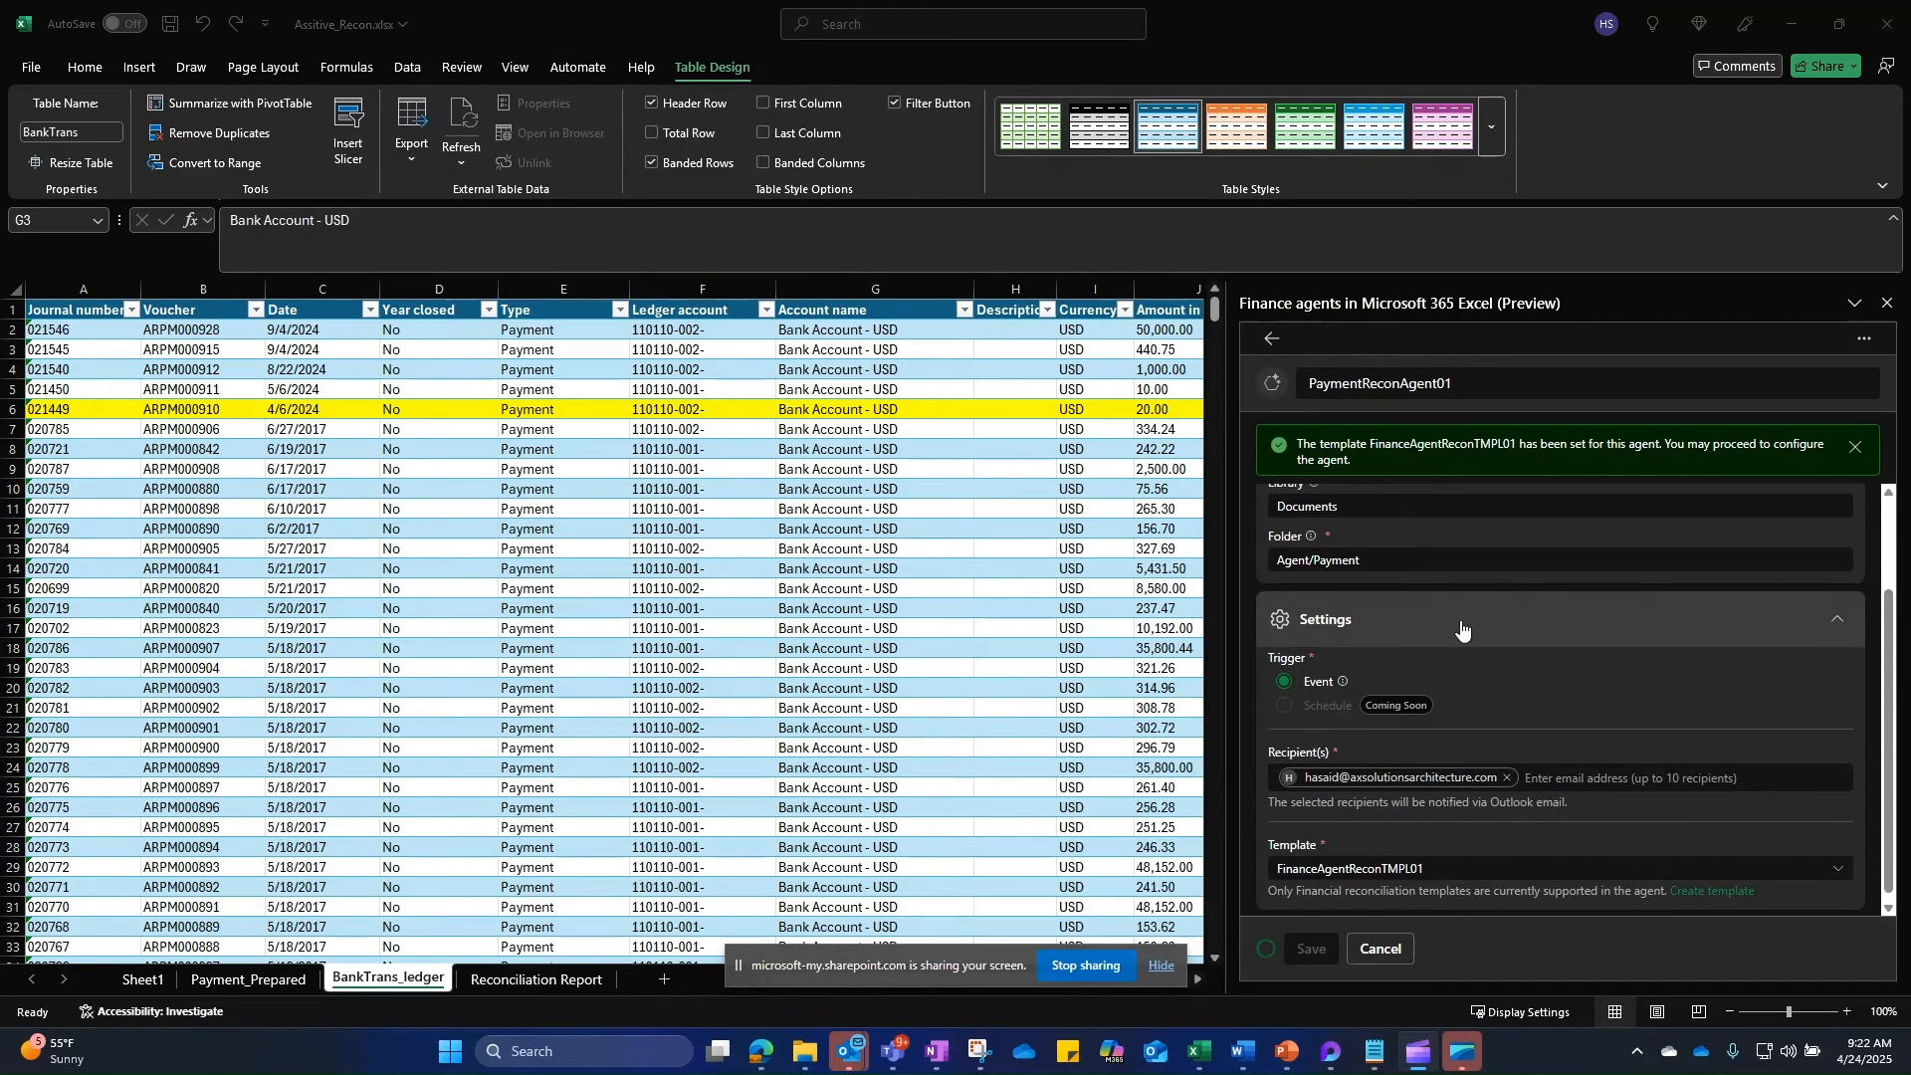
{"action": "left_click", "coordinate": [1272, 340]}
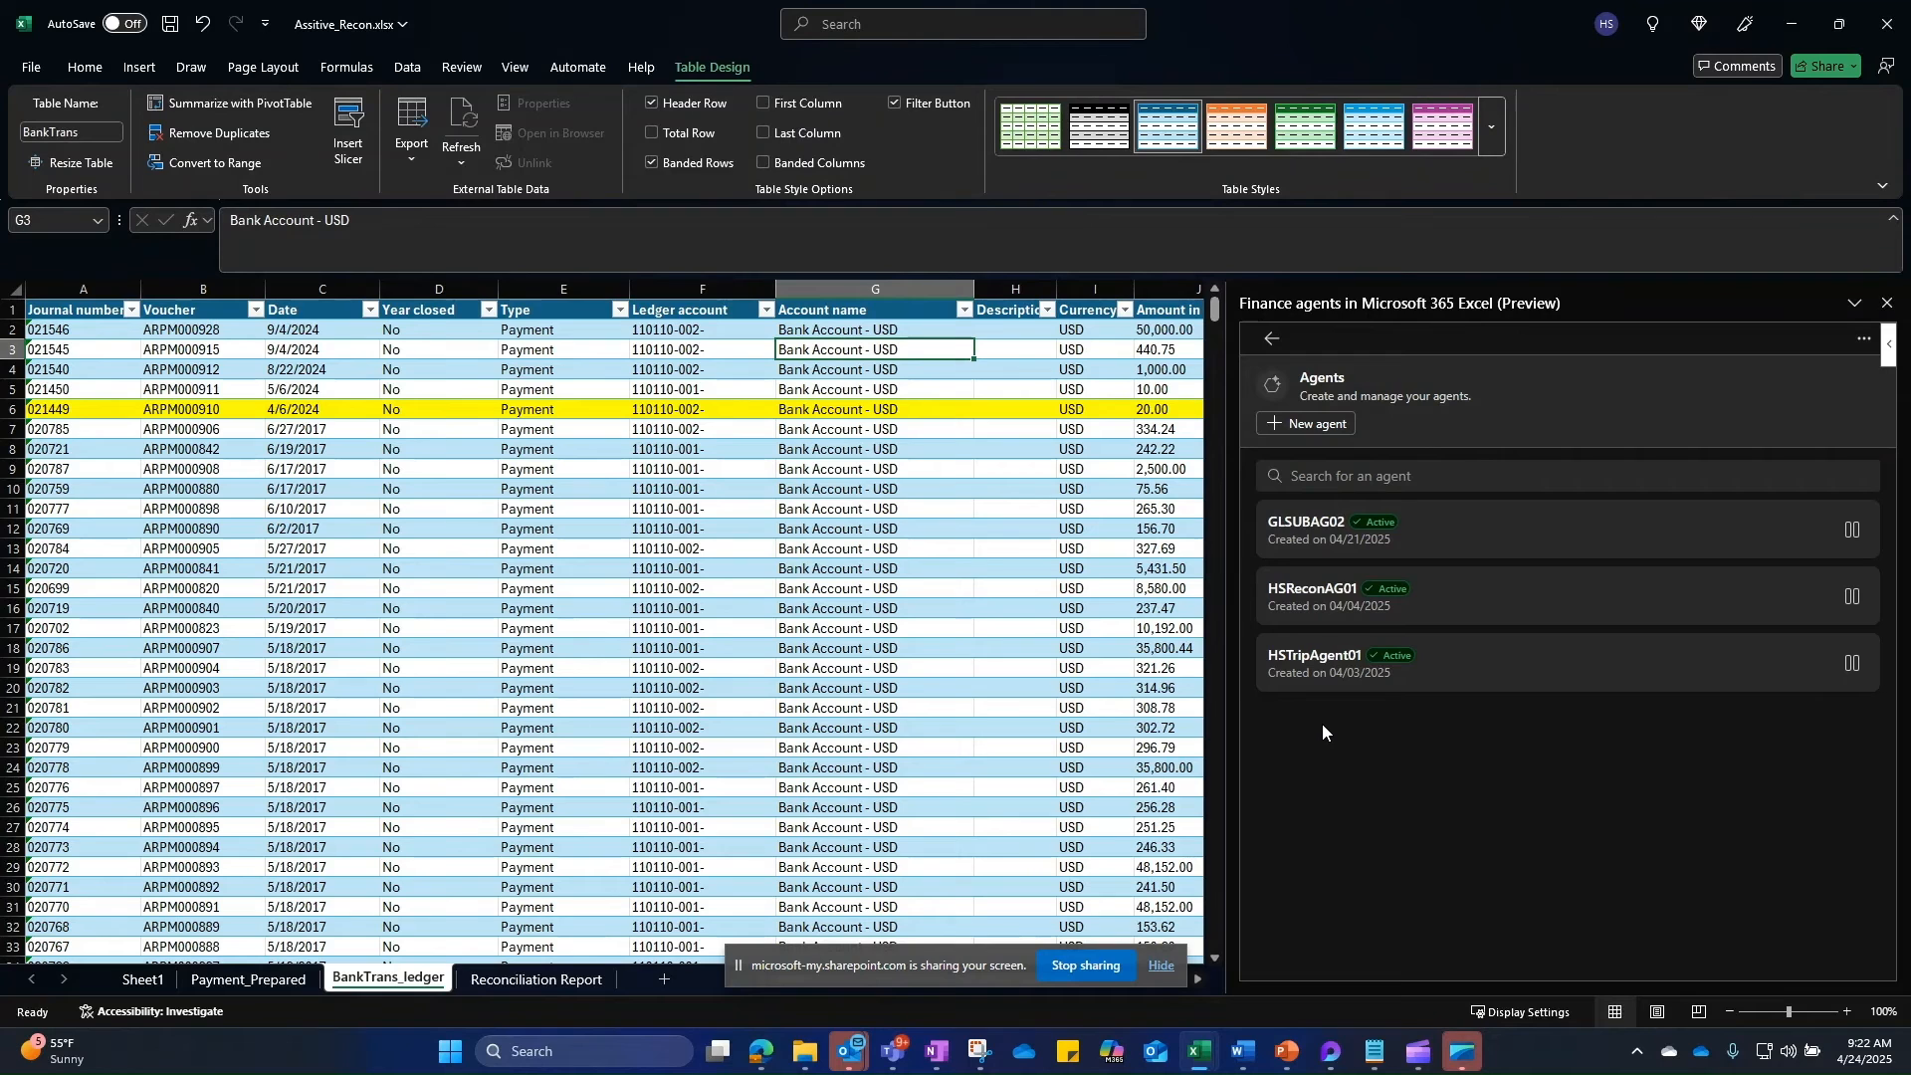
{"action": "left_click", "coordinate": [1272, 339]}
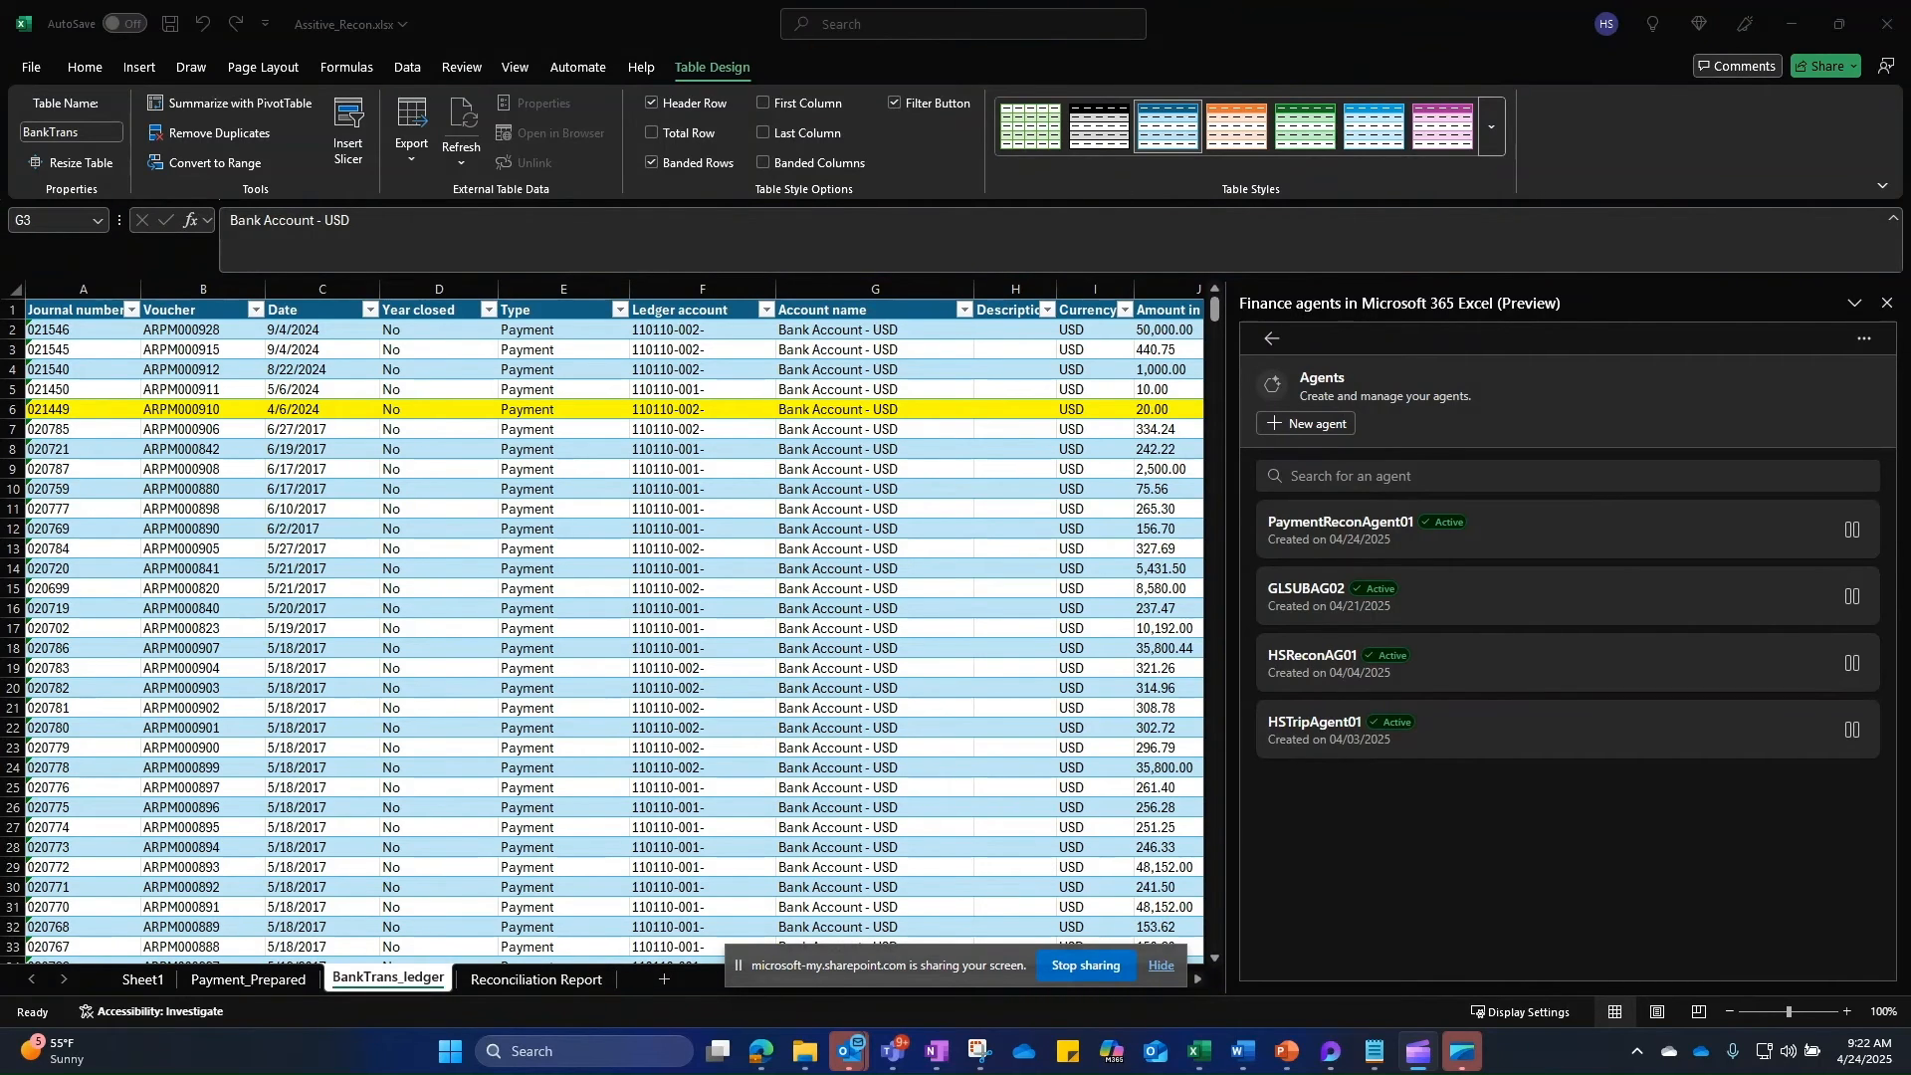
{"action": "key", "text": "alt+Tab"}
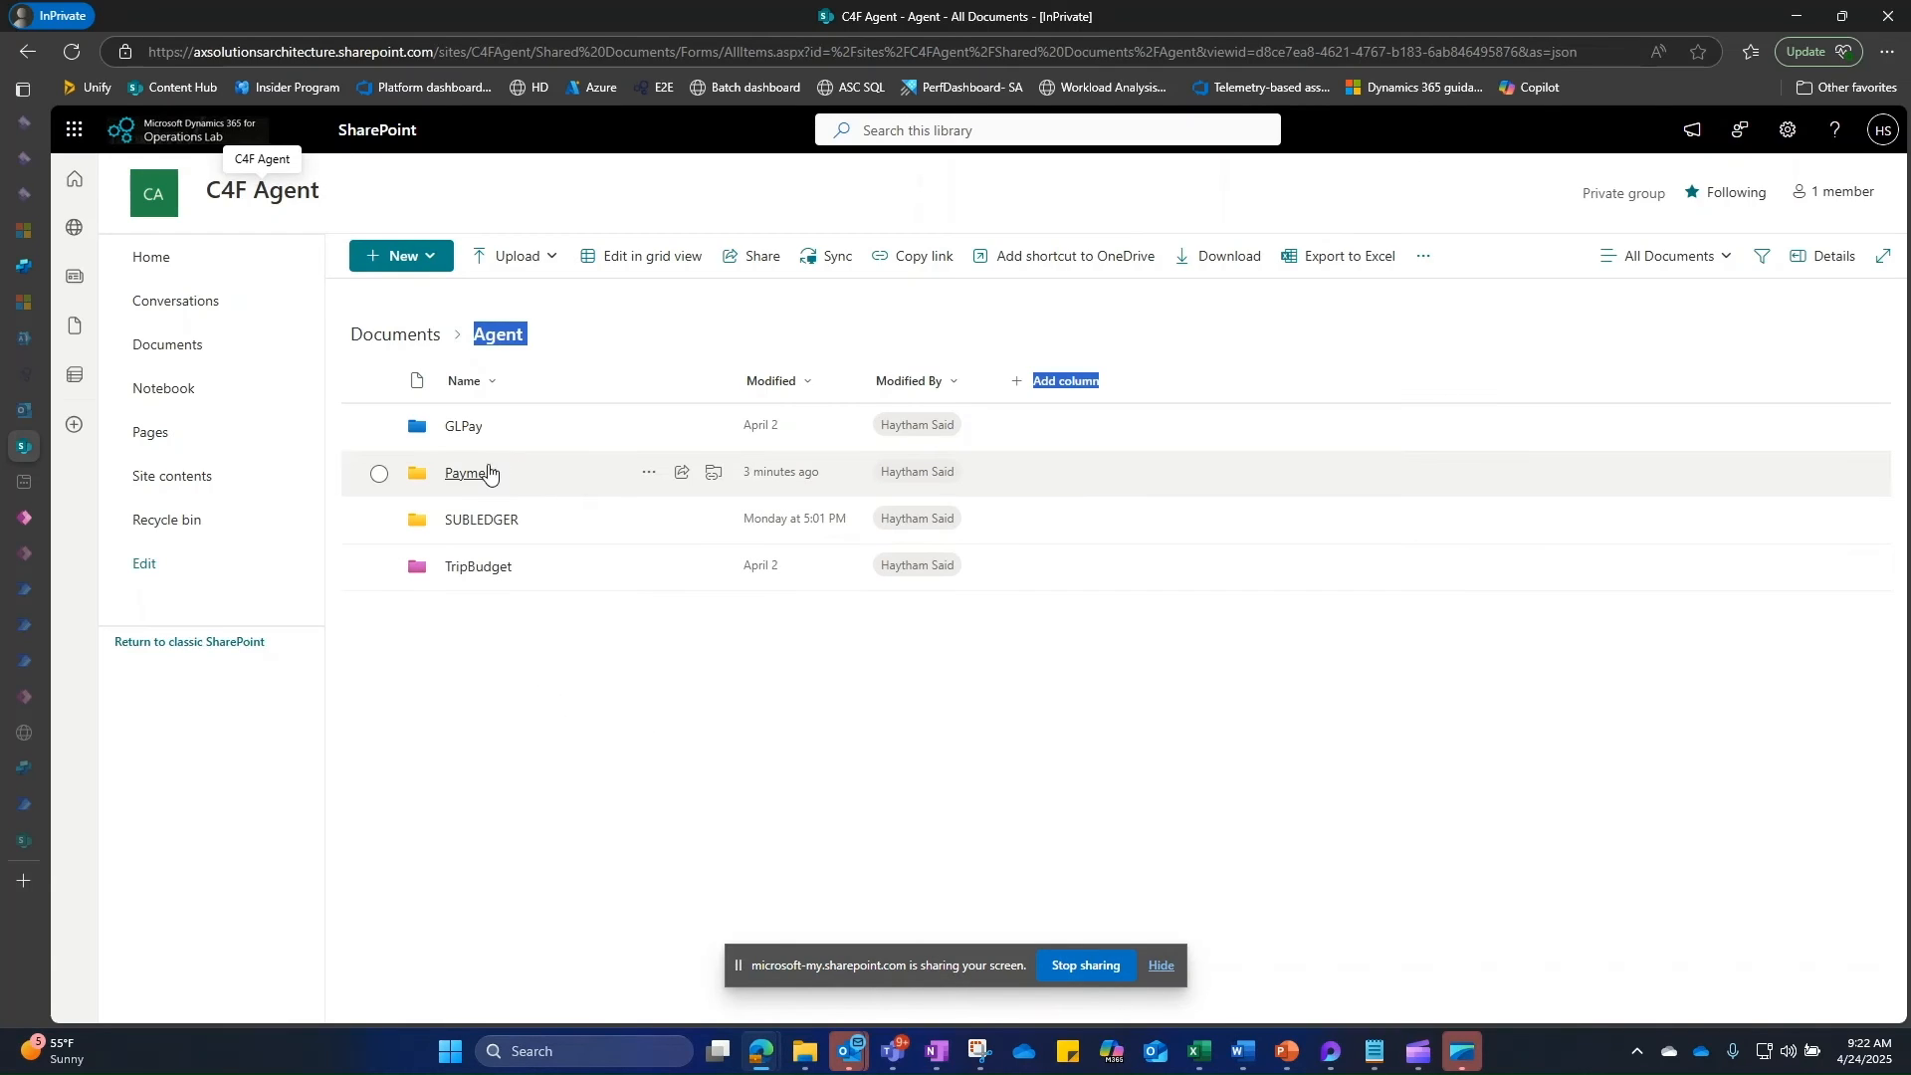
Step: Open Agent > Payment > Source-PaymentReconAgent01 in SharePoint, then return to Excel
{"action": "left_click", "coordinate": [473, 475]}
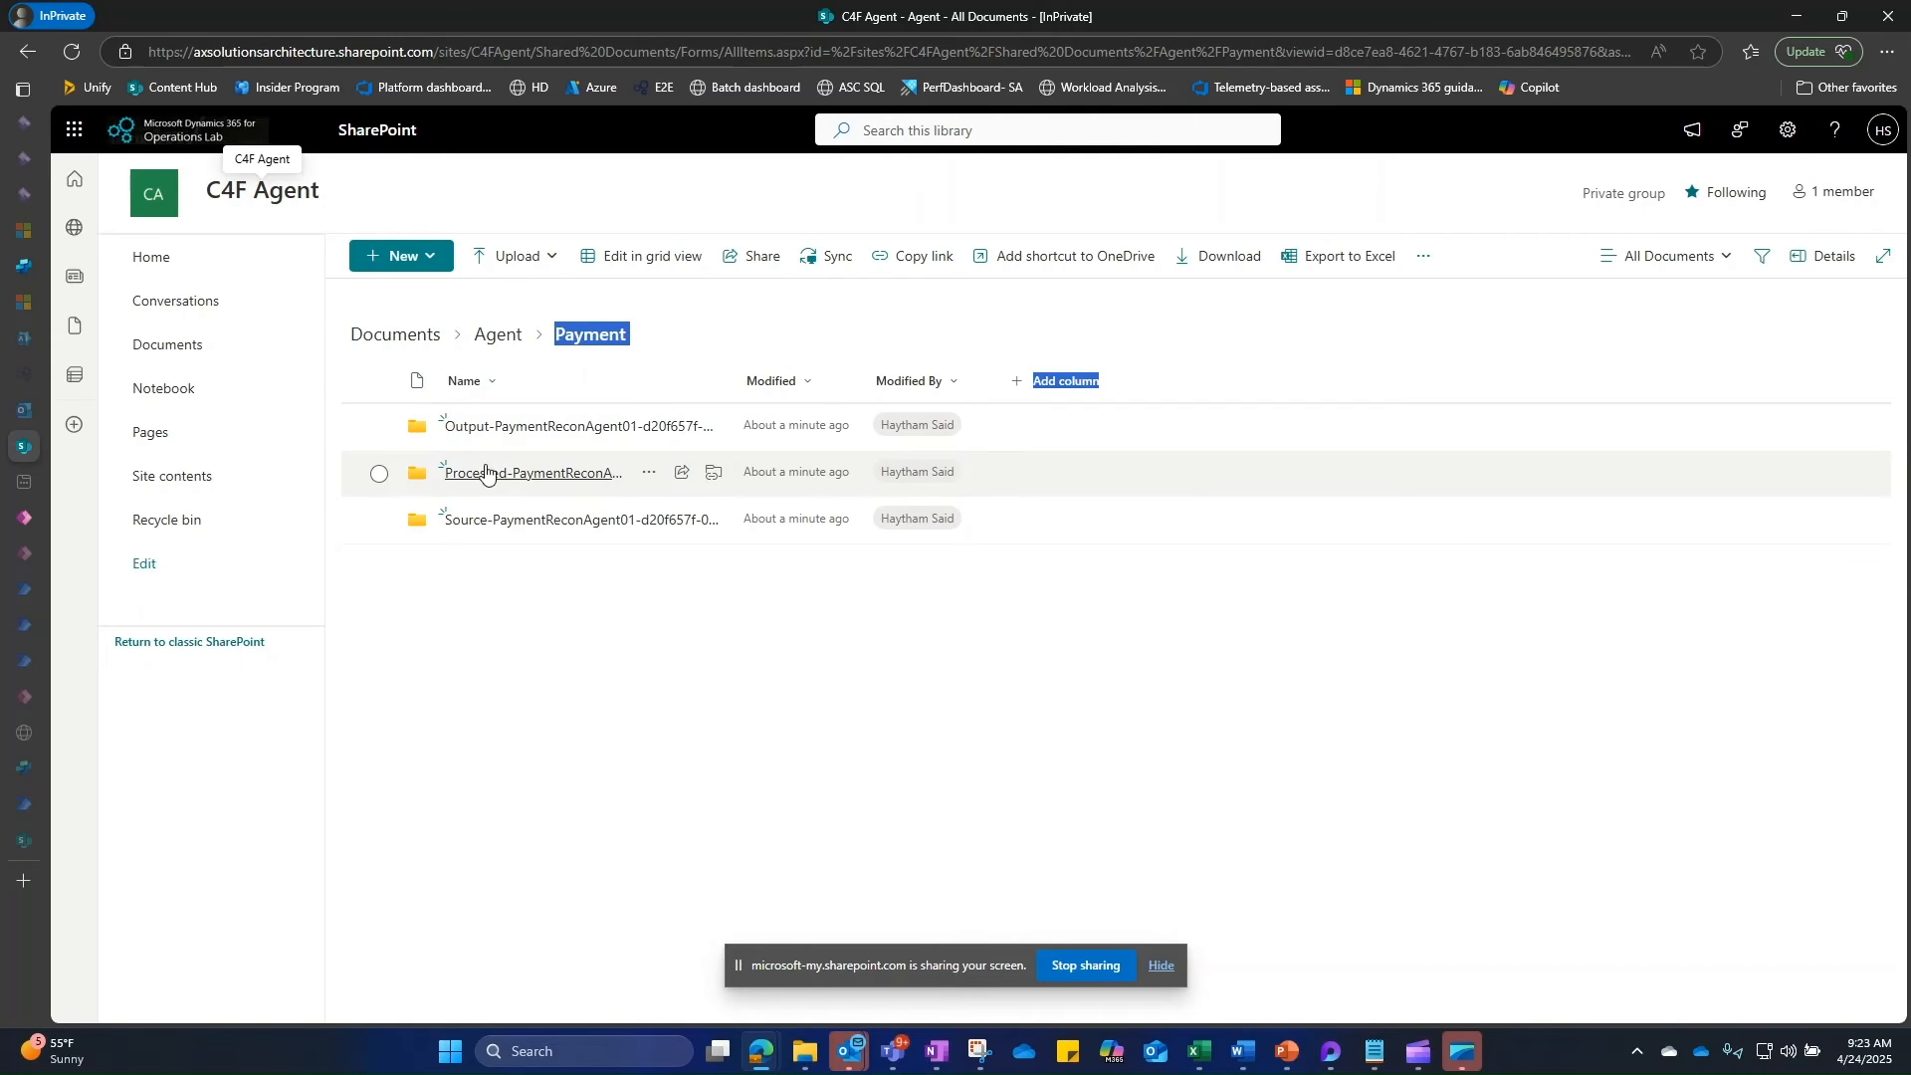
{"action": "left_click", "coordinate": [470, 526]}
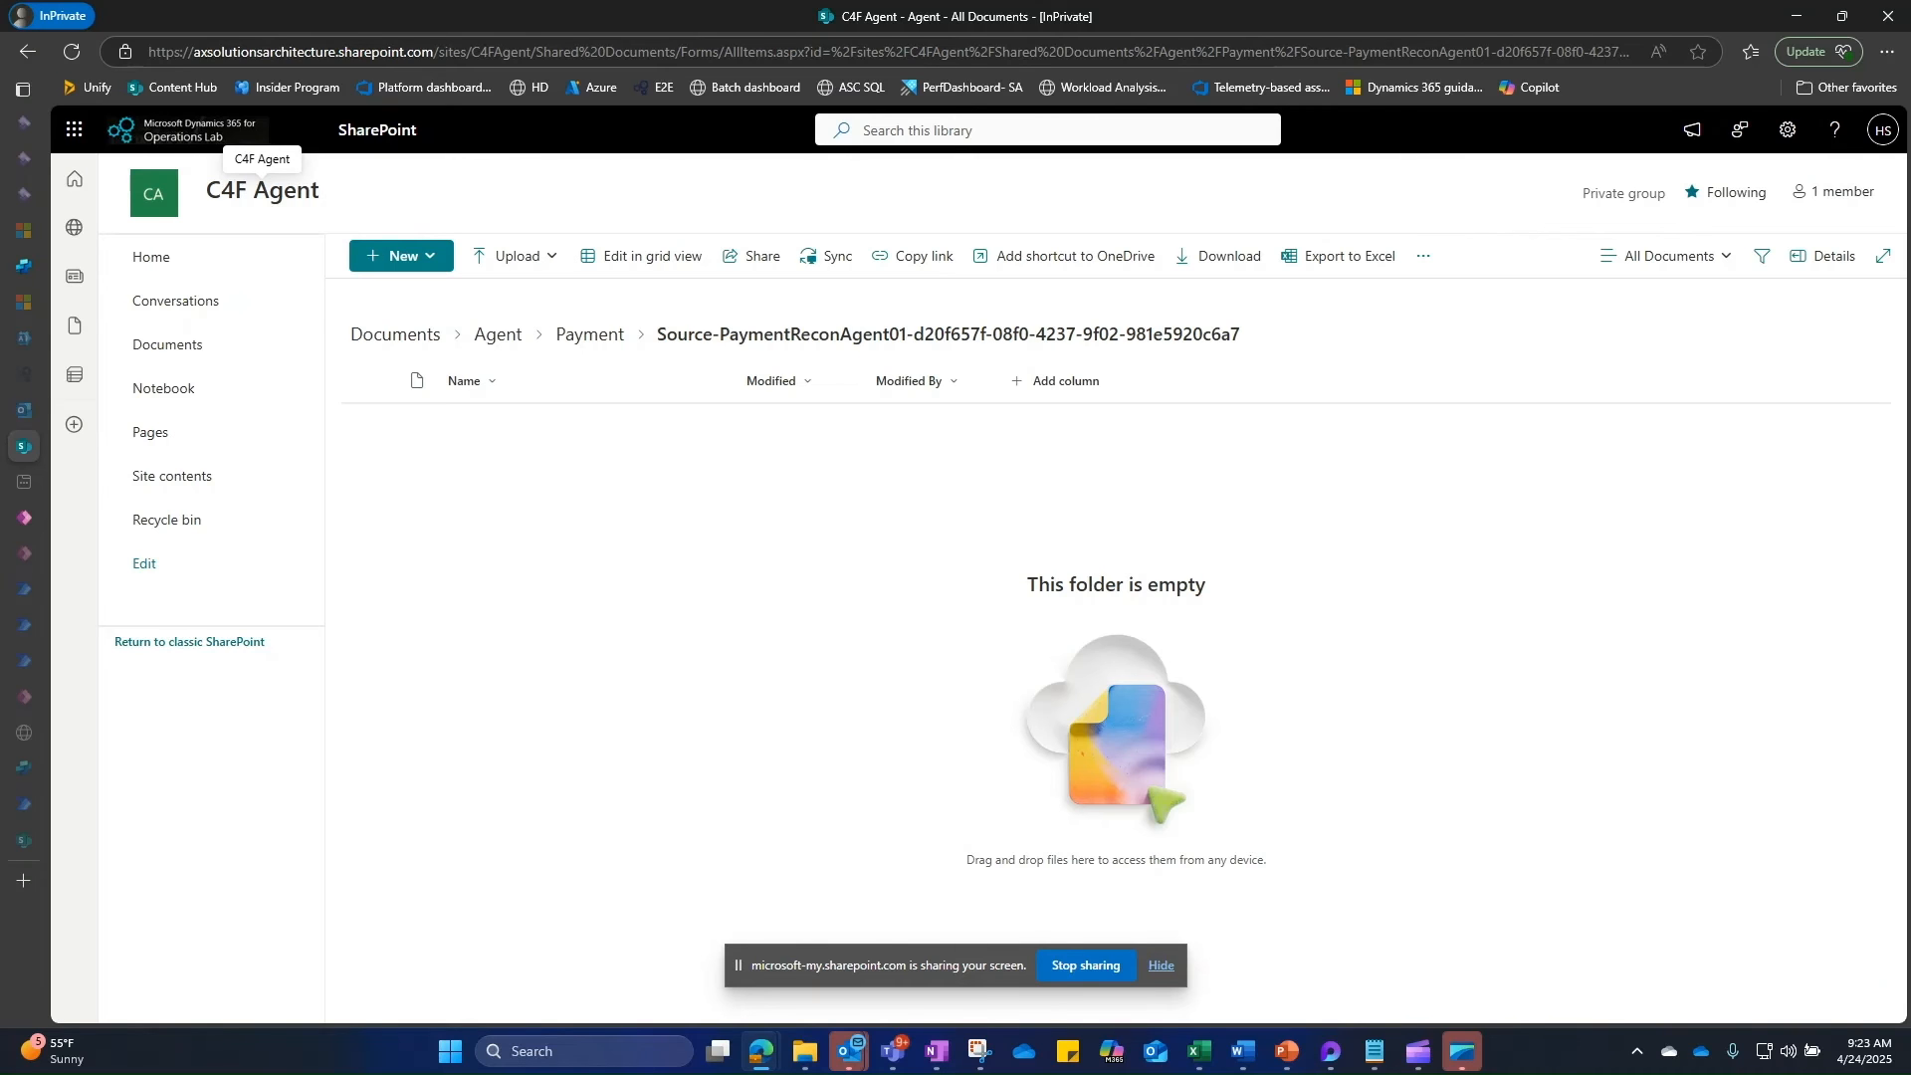
{"action": "key", "text": "alt+Tab"}
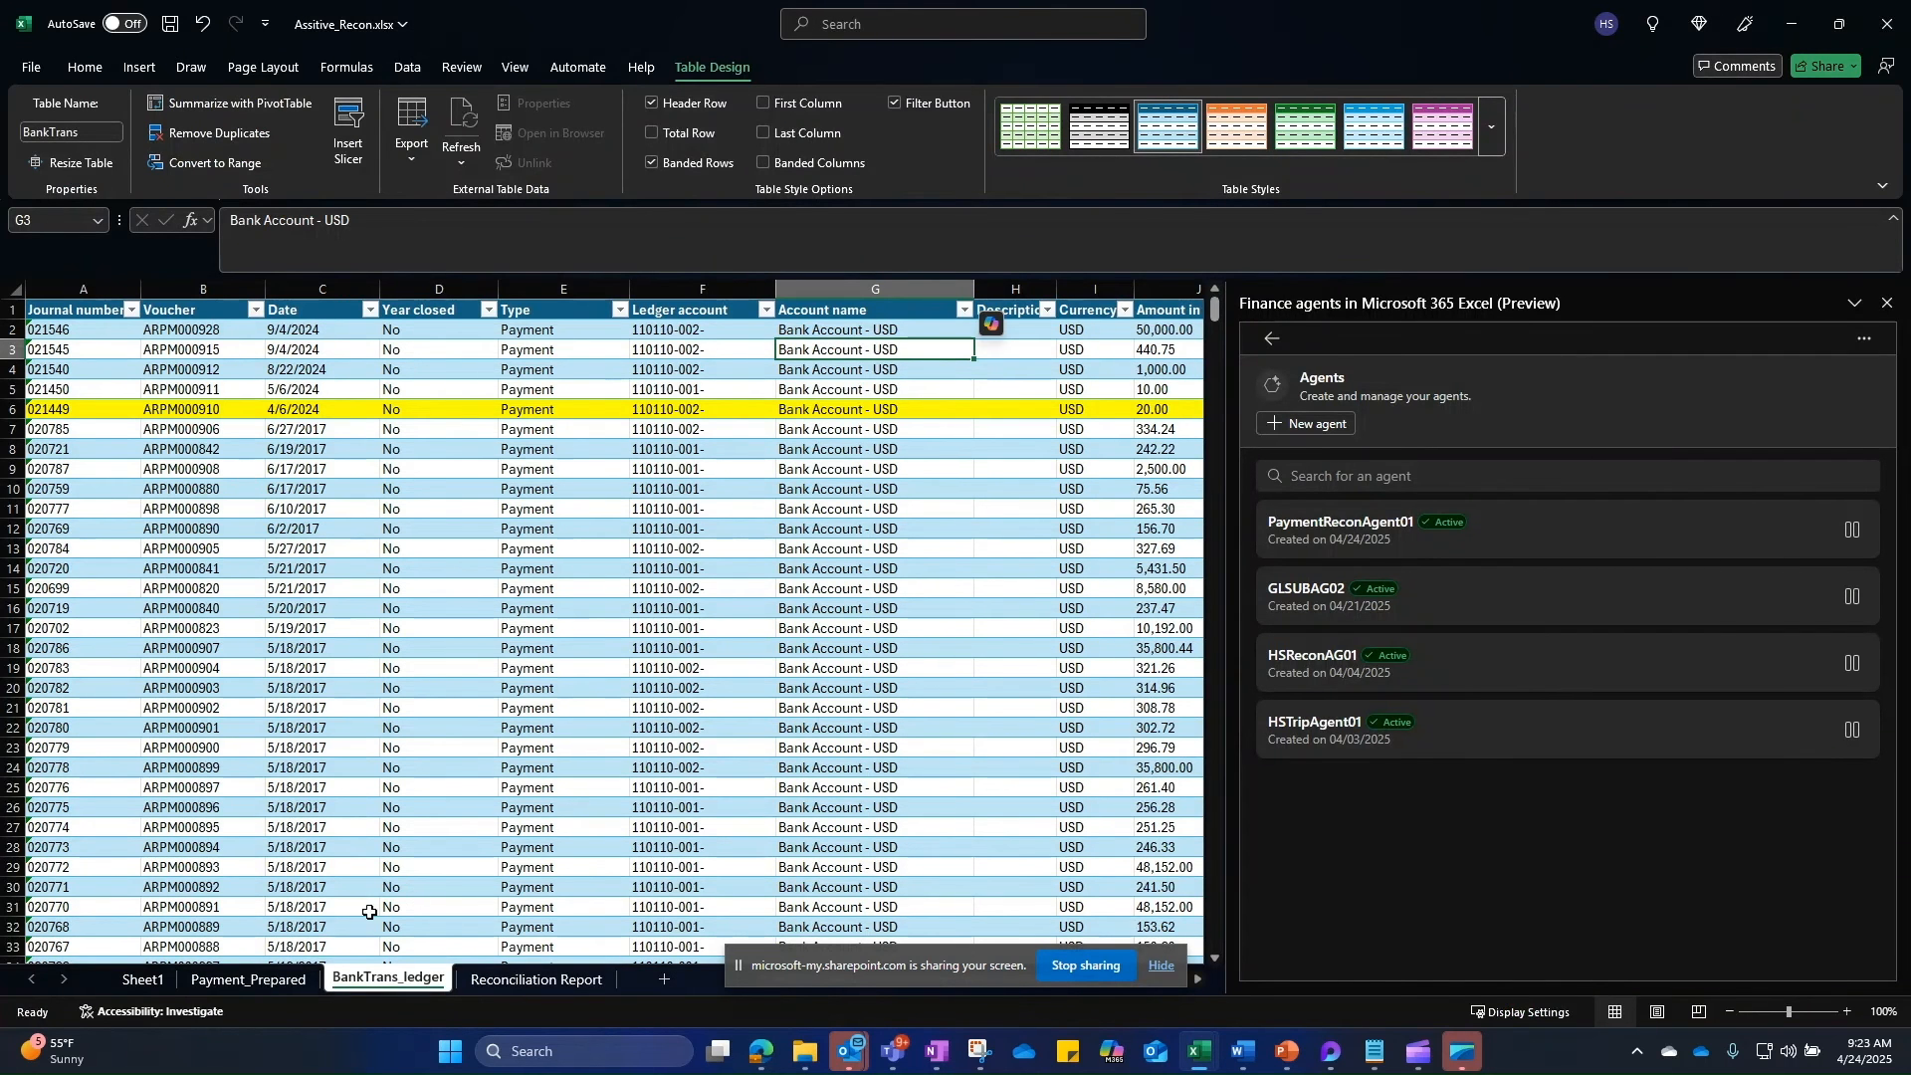
Step: Review the Payment_Prepared and BankTrans_ledger sheets, ending on Payment_Prepared
{"action": "left_click", "coordinate": [239, 983]}
{"action": "left_click", "coordinate": [334, 982]}
{"action": "left_click", "coordinate": [248, 979]}
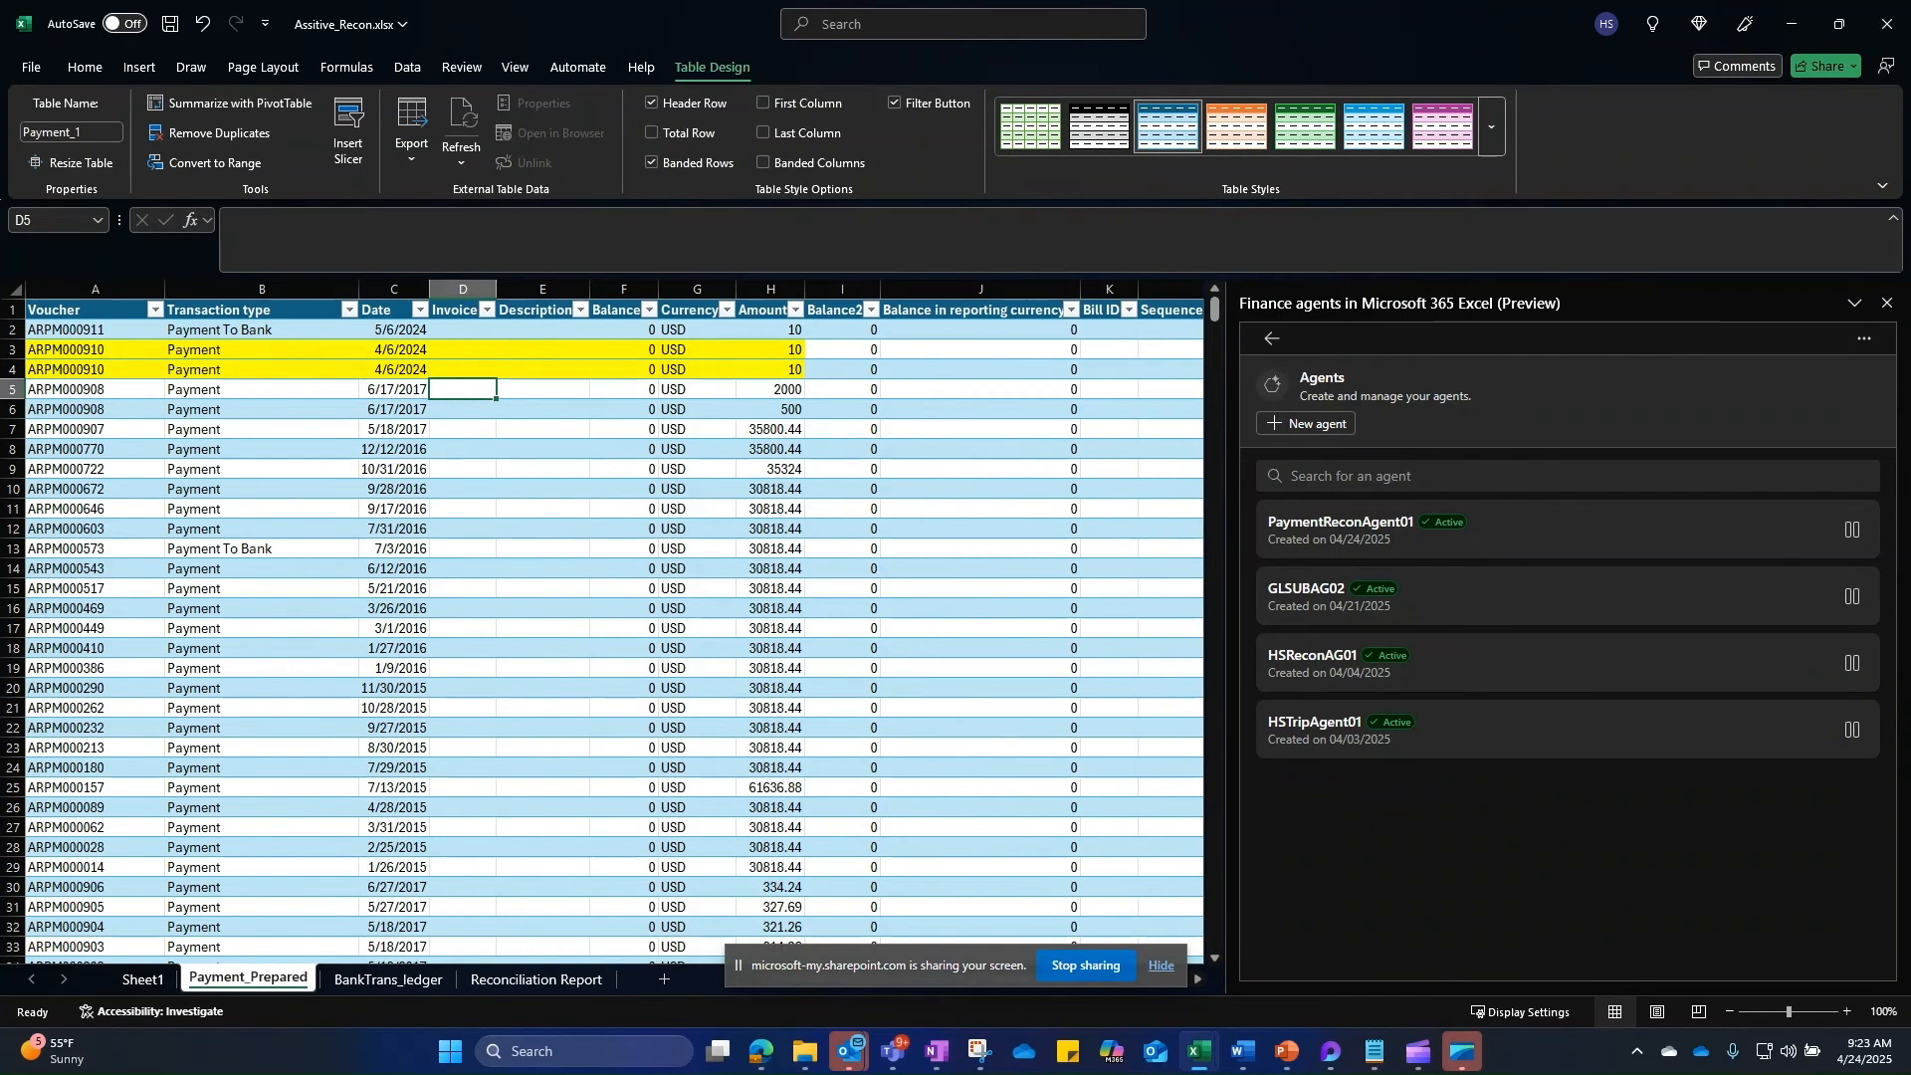
Step: Upload SubLedger.xlsx and GL_Accounts.xlsx into the SharePoint Source folder
{"action": "key", "text": "alt+Tab"}
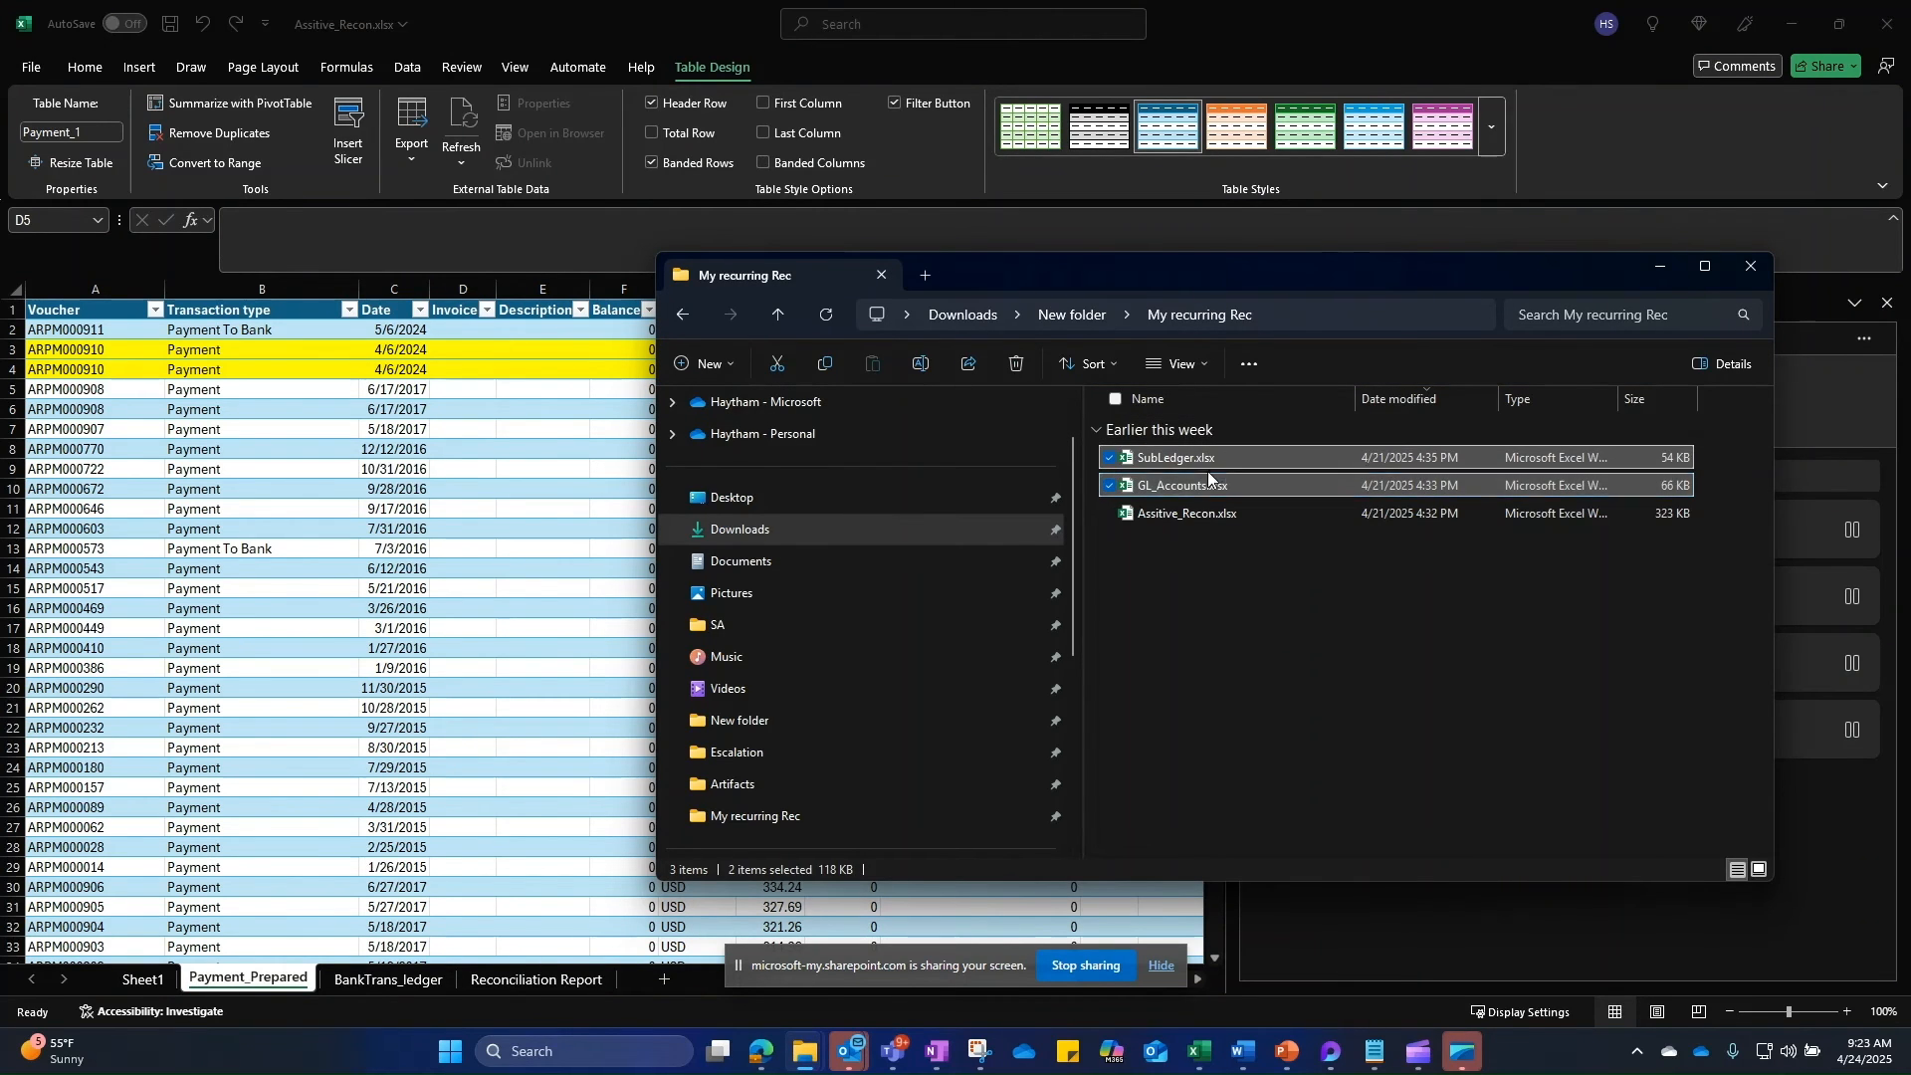
{"action": "left_click", "coordinate": [1798, 22]}
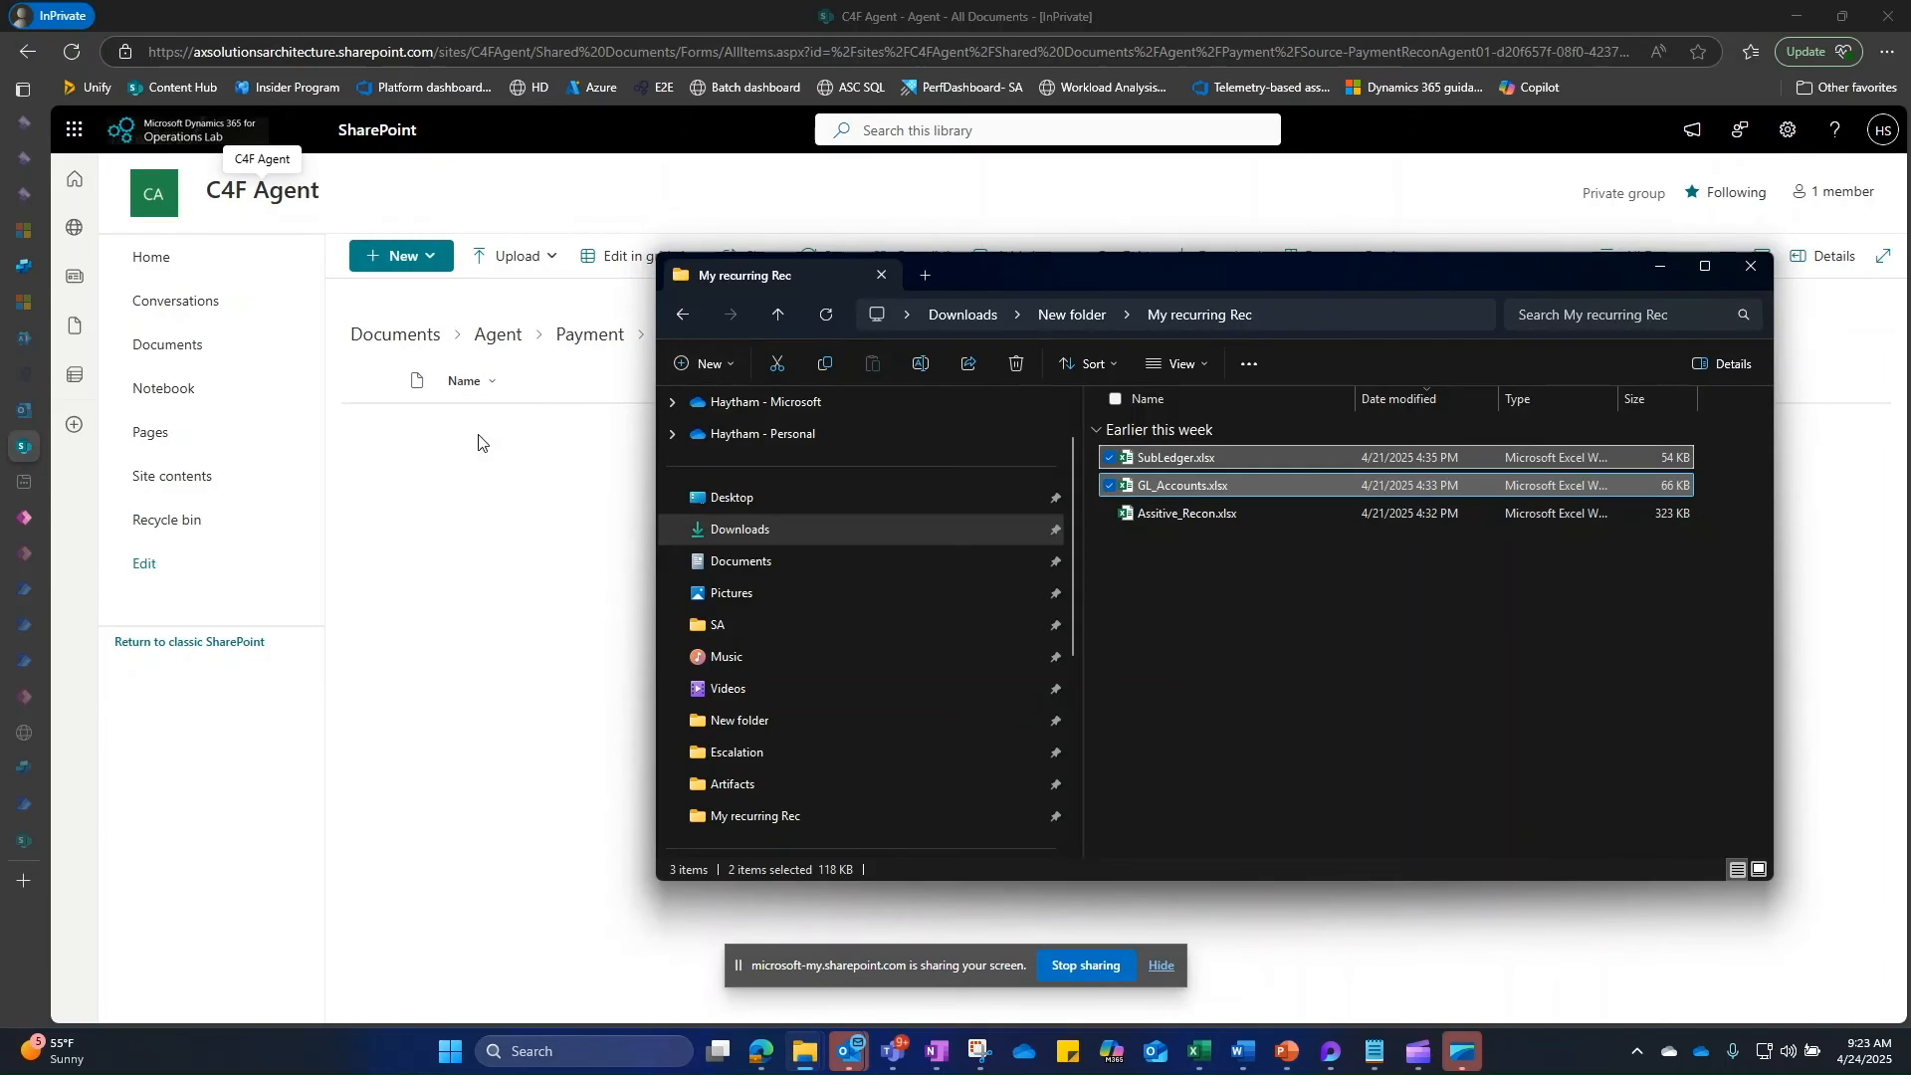
{"action": "left_click_drag", "start_coordinate": [1362, 272], "coordinate": [1503, 269]}
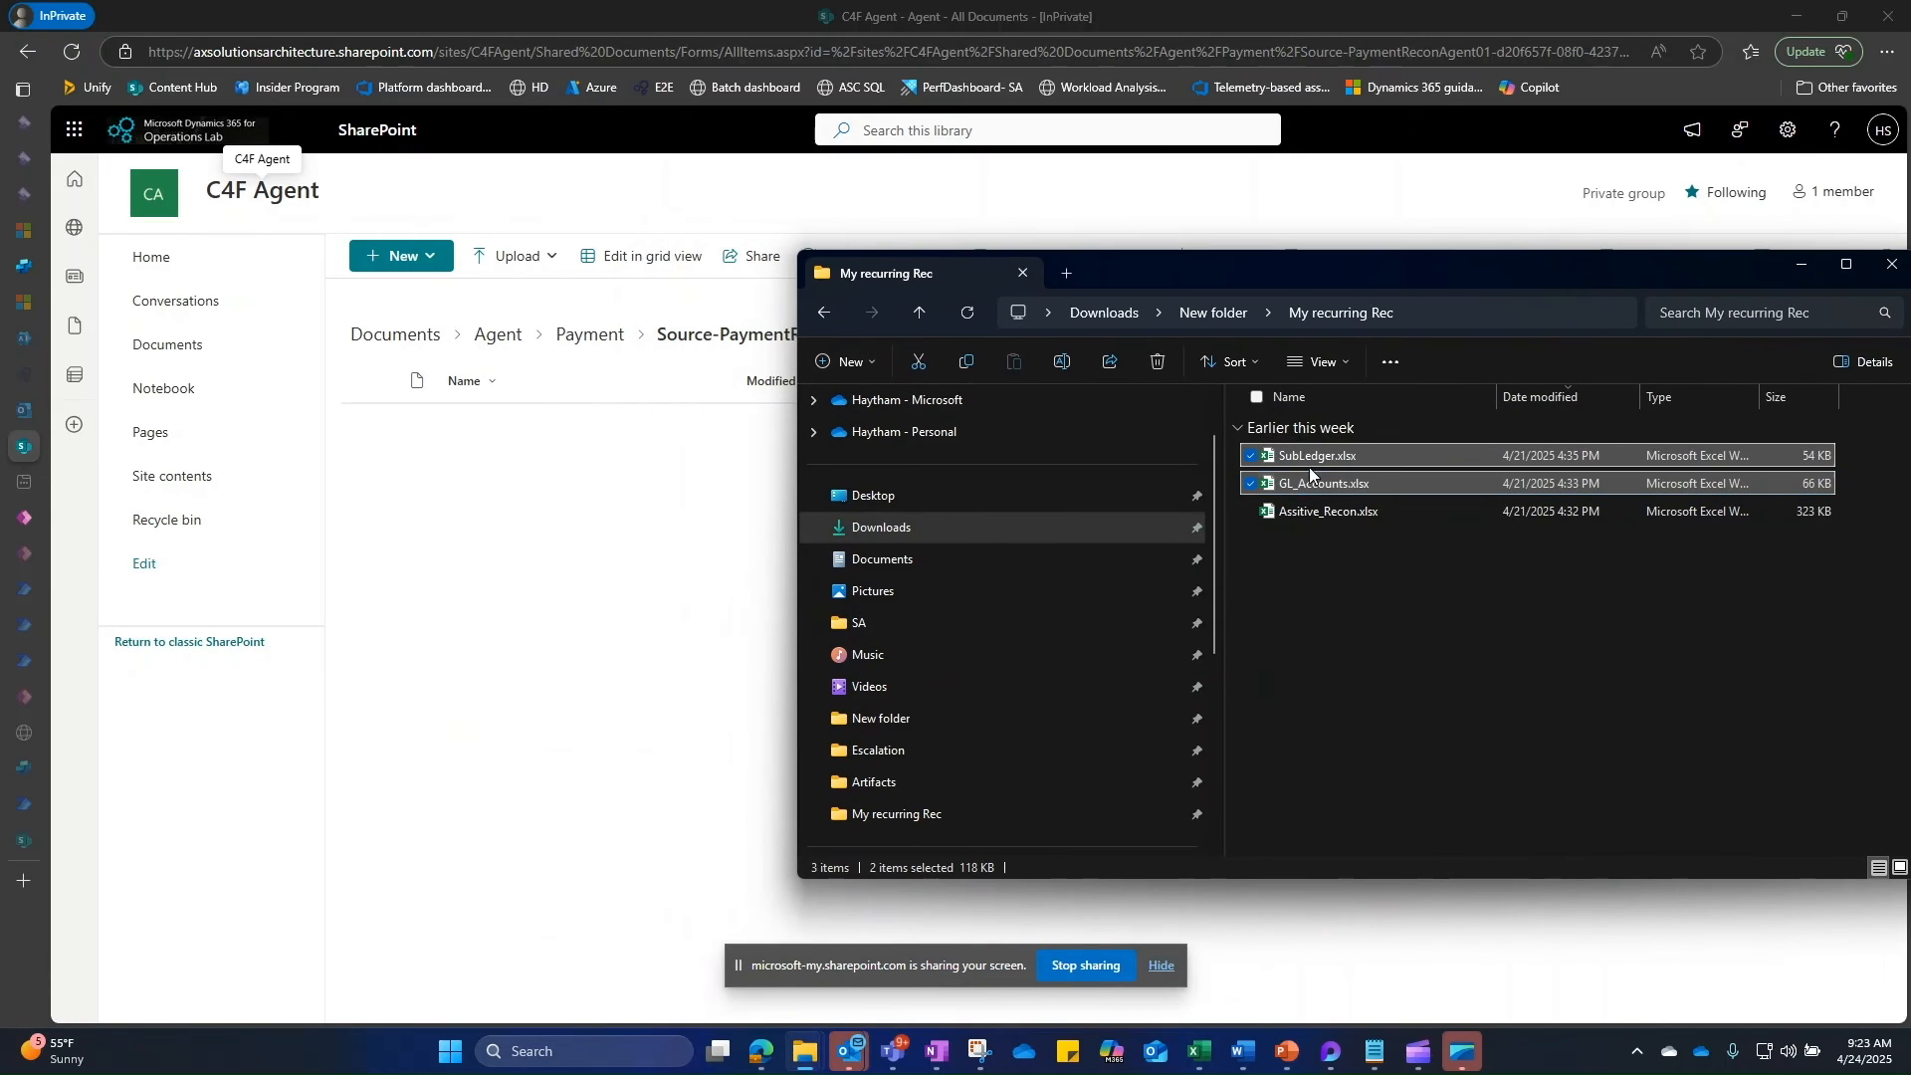
{"action": "left_click_drag", "start_coordinate": [1334, 456], "coordinate": [614, 554]}
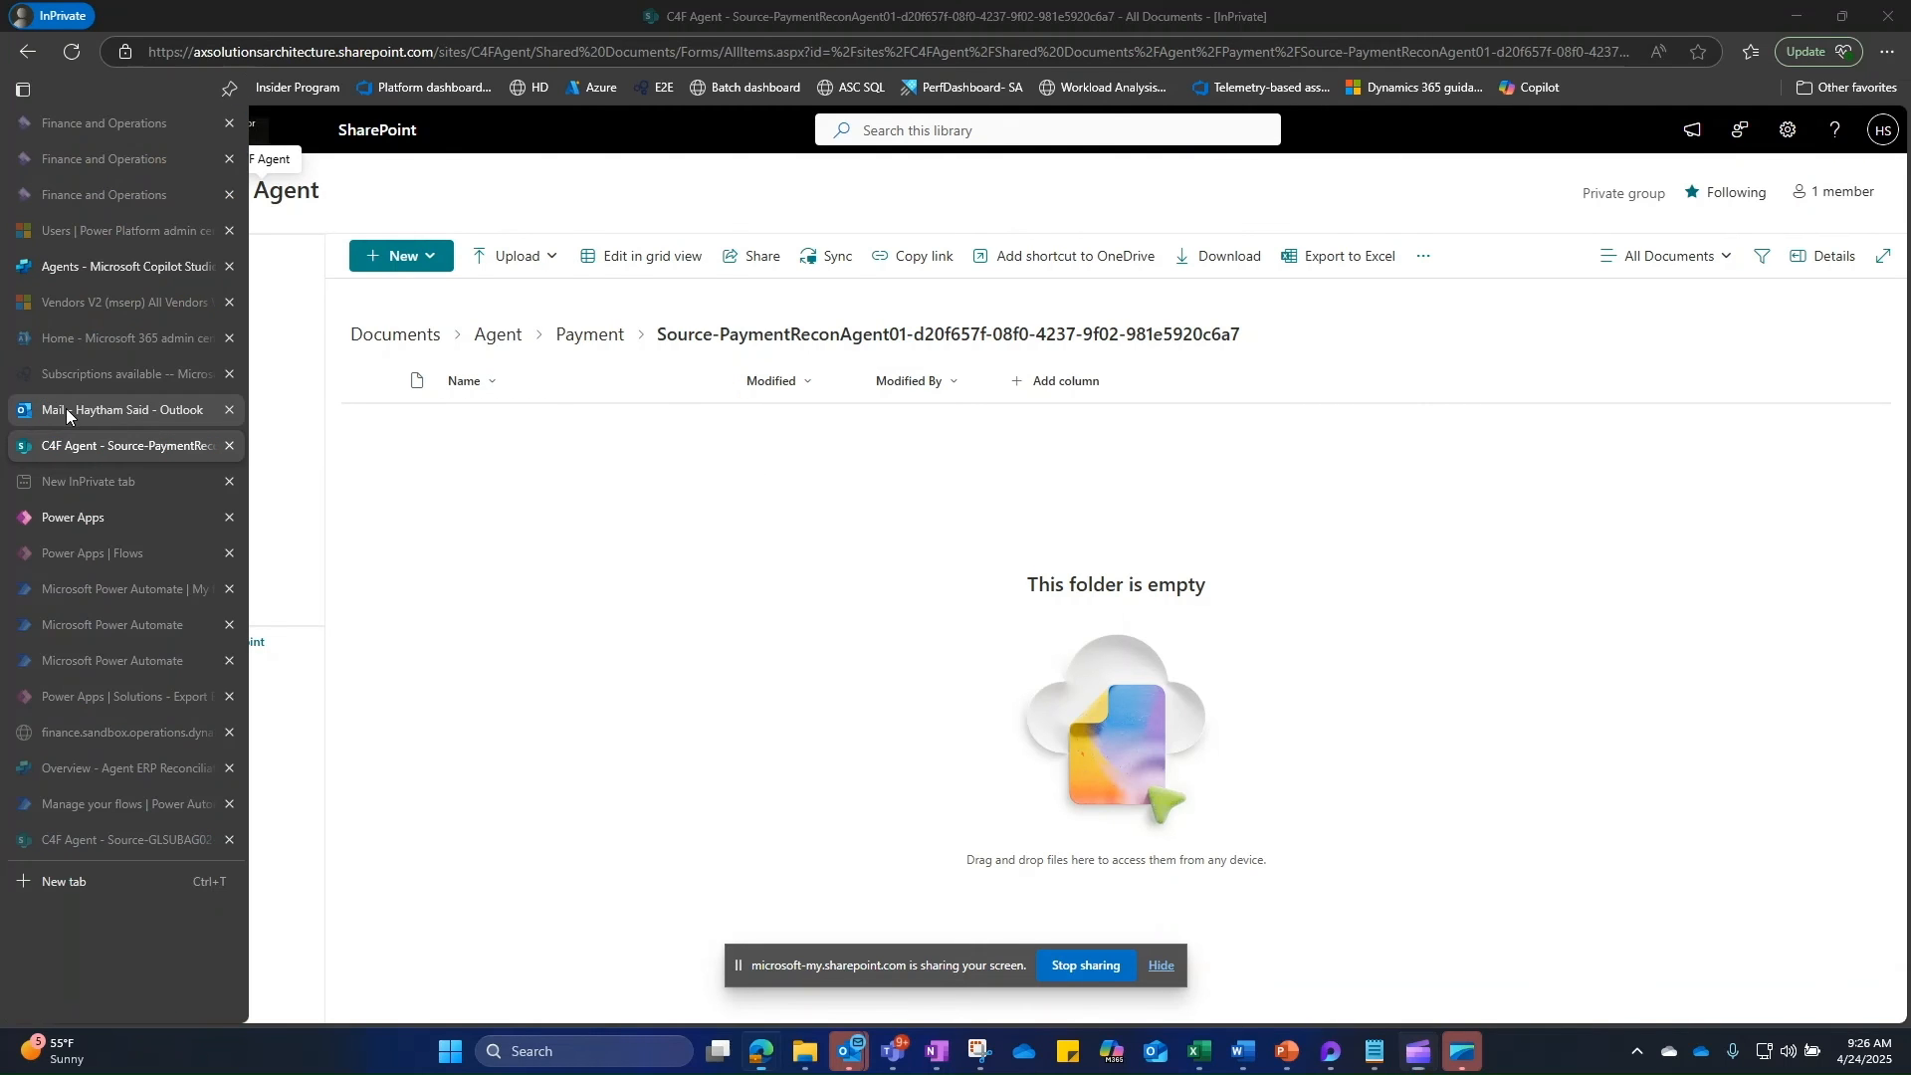
Step: Open PaymentReconAgent01's reconciliation-complete email in Outlook on the web
{"action": "left_click", "coordinate": [66, 408]}
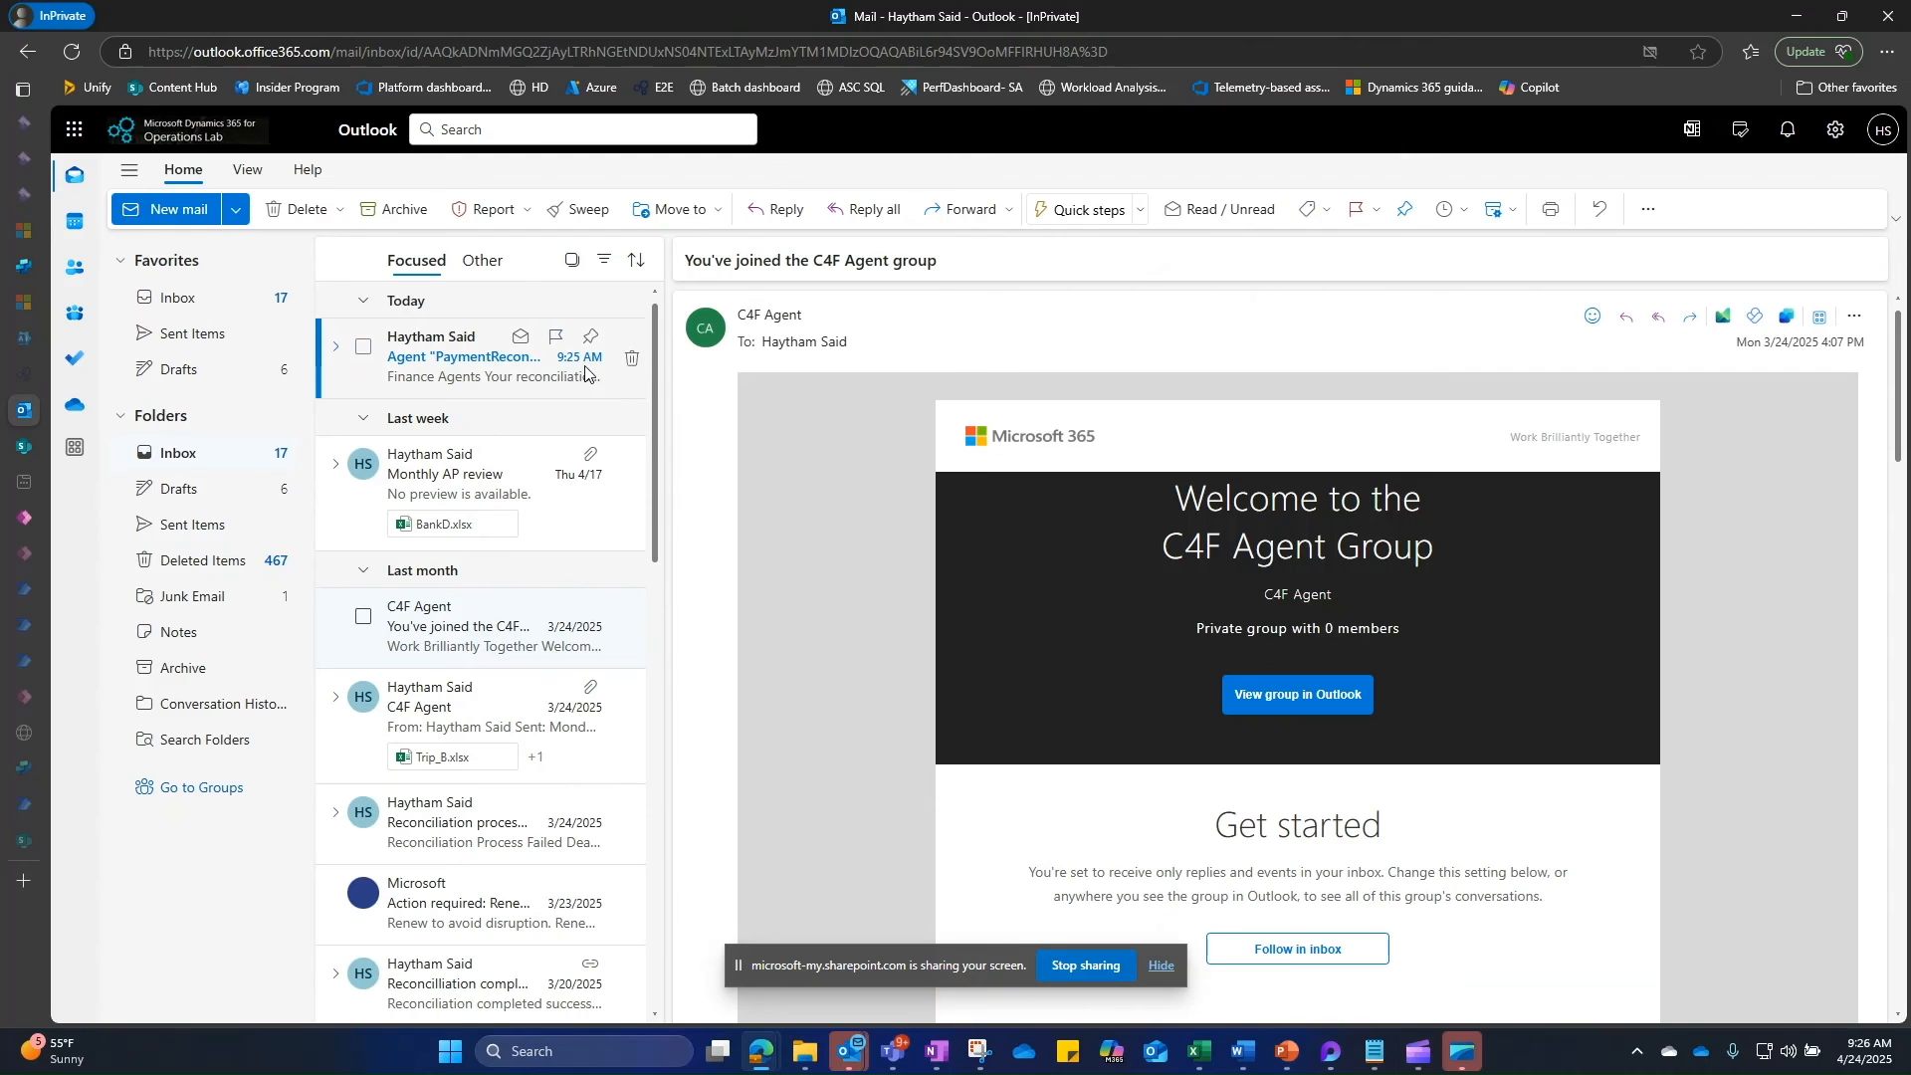
{"action": "left_click", "coordinate": [449, 366]}
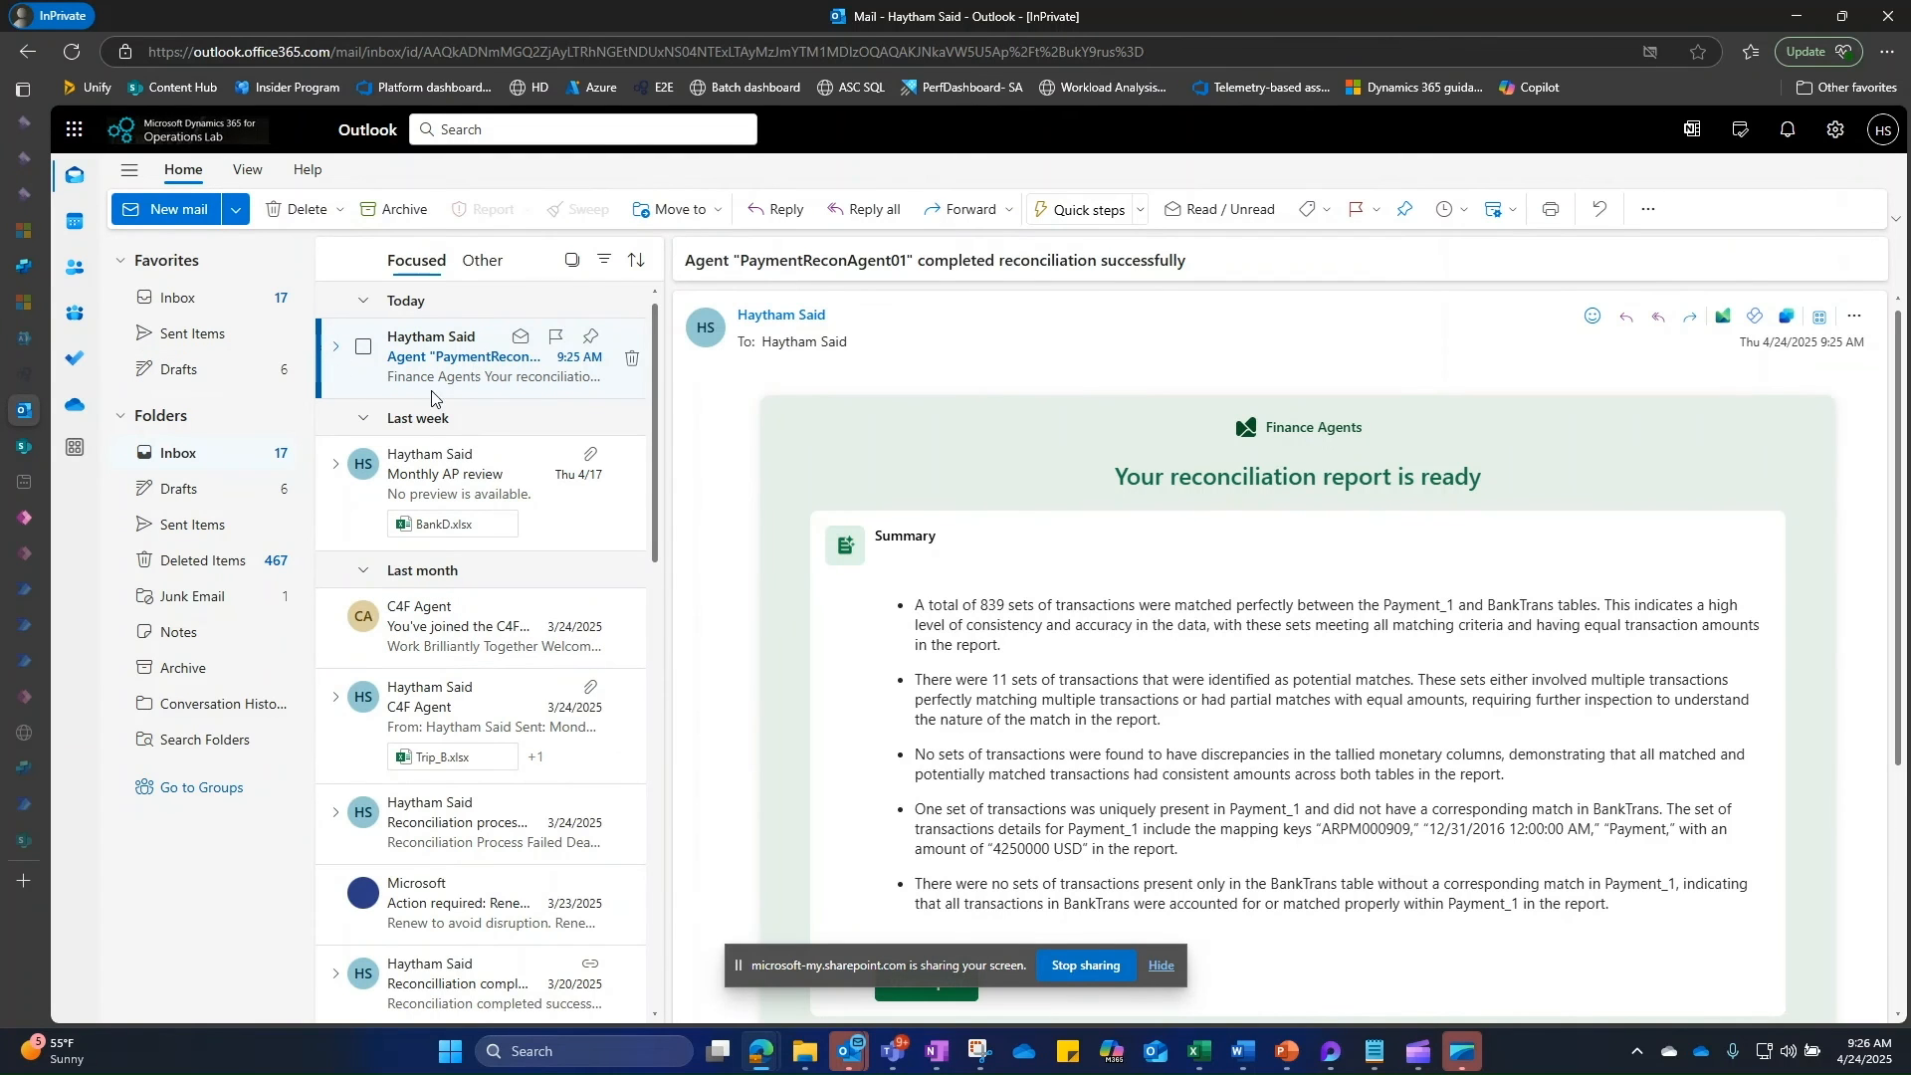
{"action": "scroll", "coordinate": [1222, 597], "scroll_direction": "down", "scroll_amount": 1}
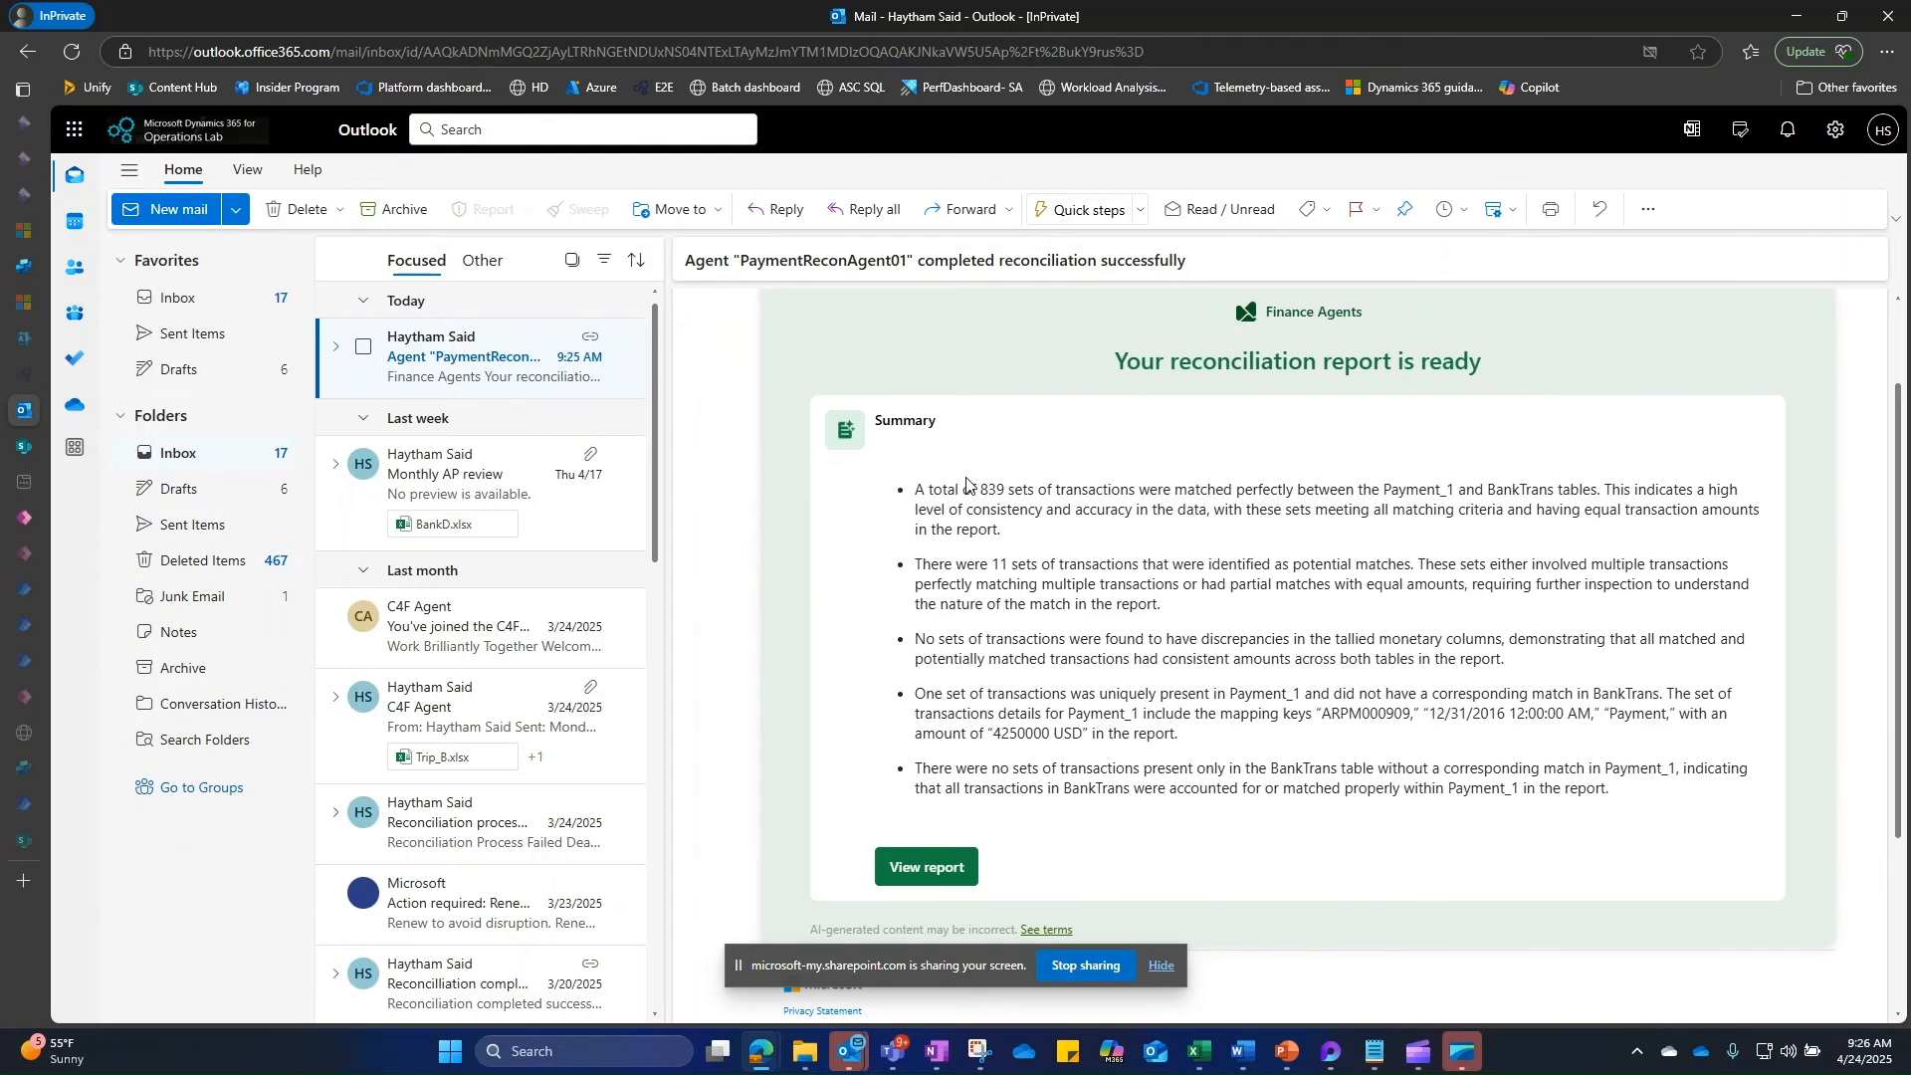
Step: Review the summary (839 matched, 11 potential sets) and unmatched voucher ARPM000909, then return to SharePoint
{"action": "left_click_drag", "start_coordinate": [914, 489], "coordinate": [1695, 796]}
{"action": "left_click", "coordinate": [1328, 714]}
{"action": "left_click_drag", "start_coordinate": [915, 696], "coordinate": [1544, 696]}
{"action": "double_click", "coordinate": [1365, 713]}
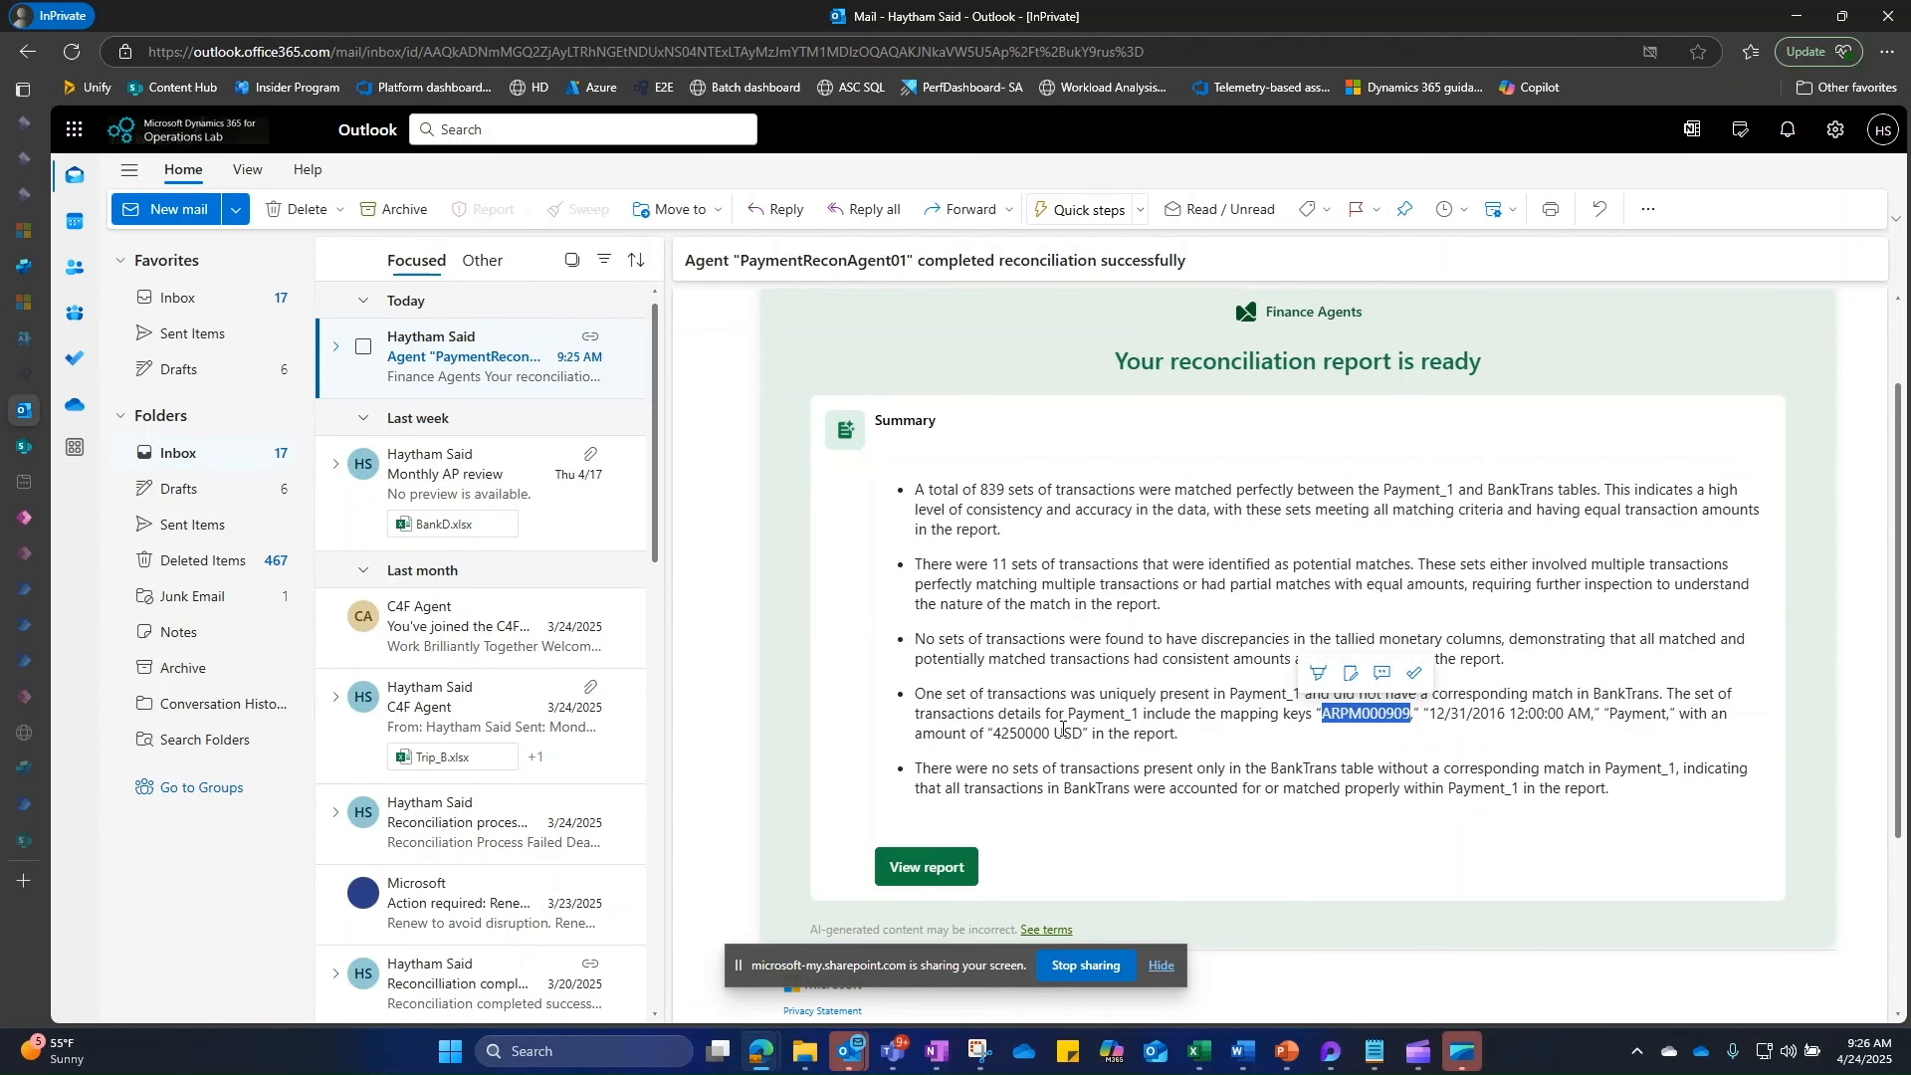
{"action": "scroll", "coordinate": [1062, 728], "scroll_direction": "down", "scroll_amount": 1}
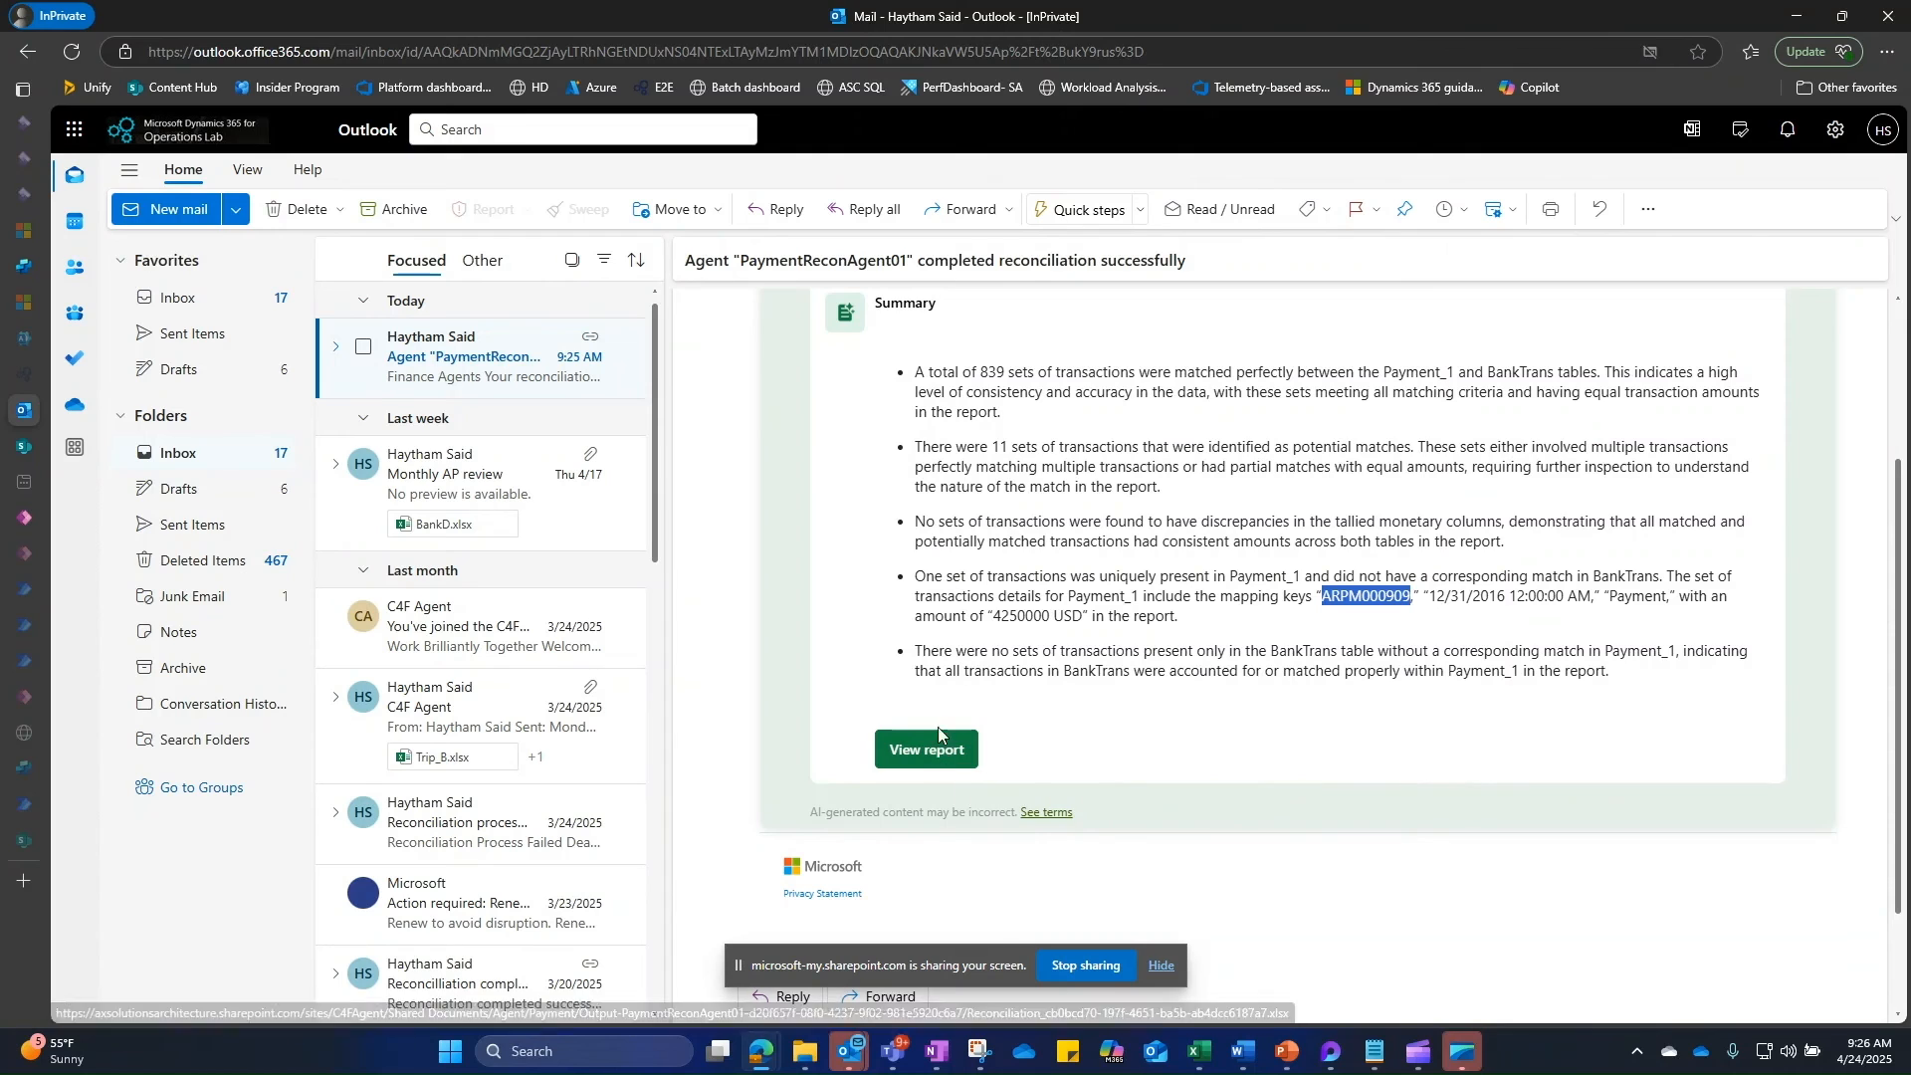
{"action": "mouse_move", "coordinate": [27, 374]}
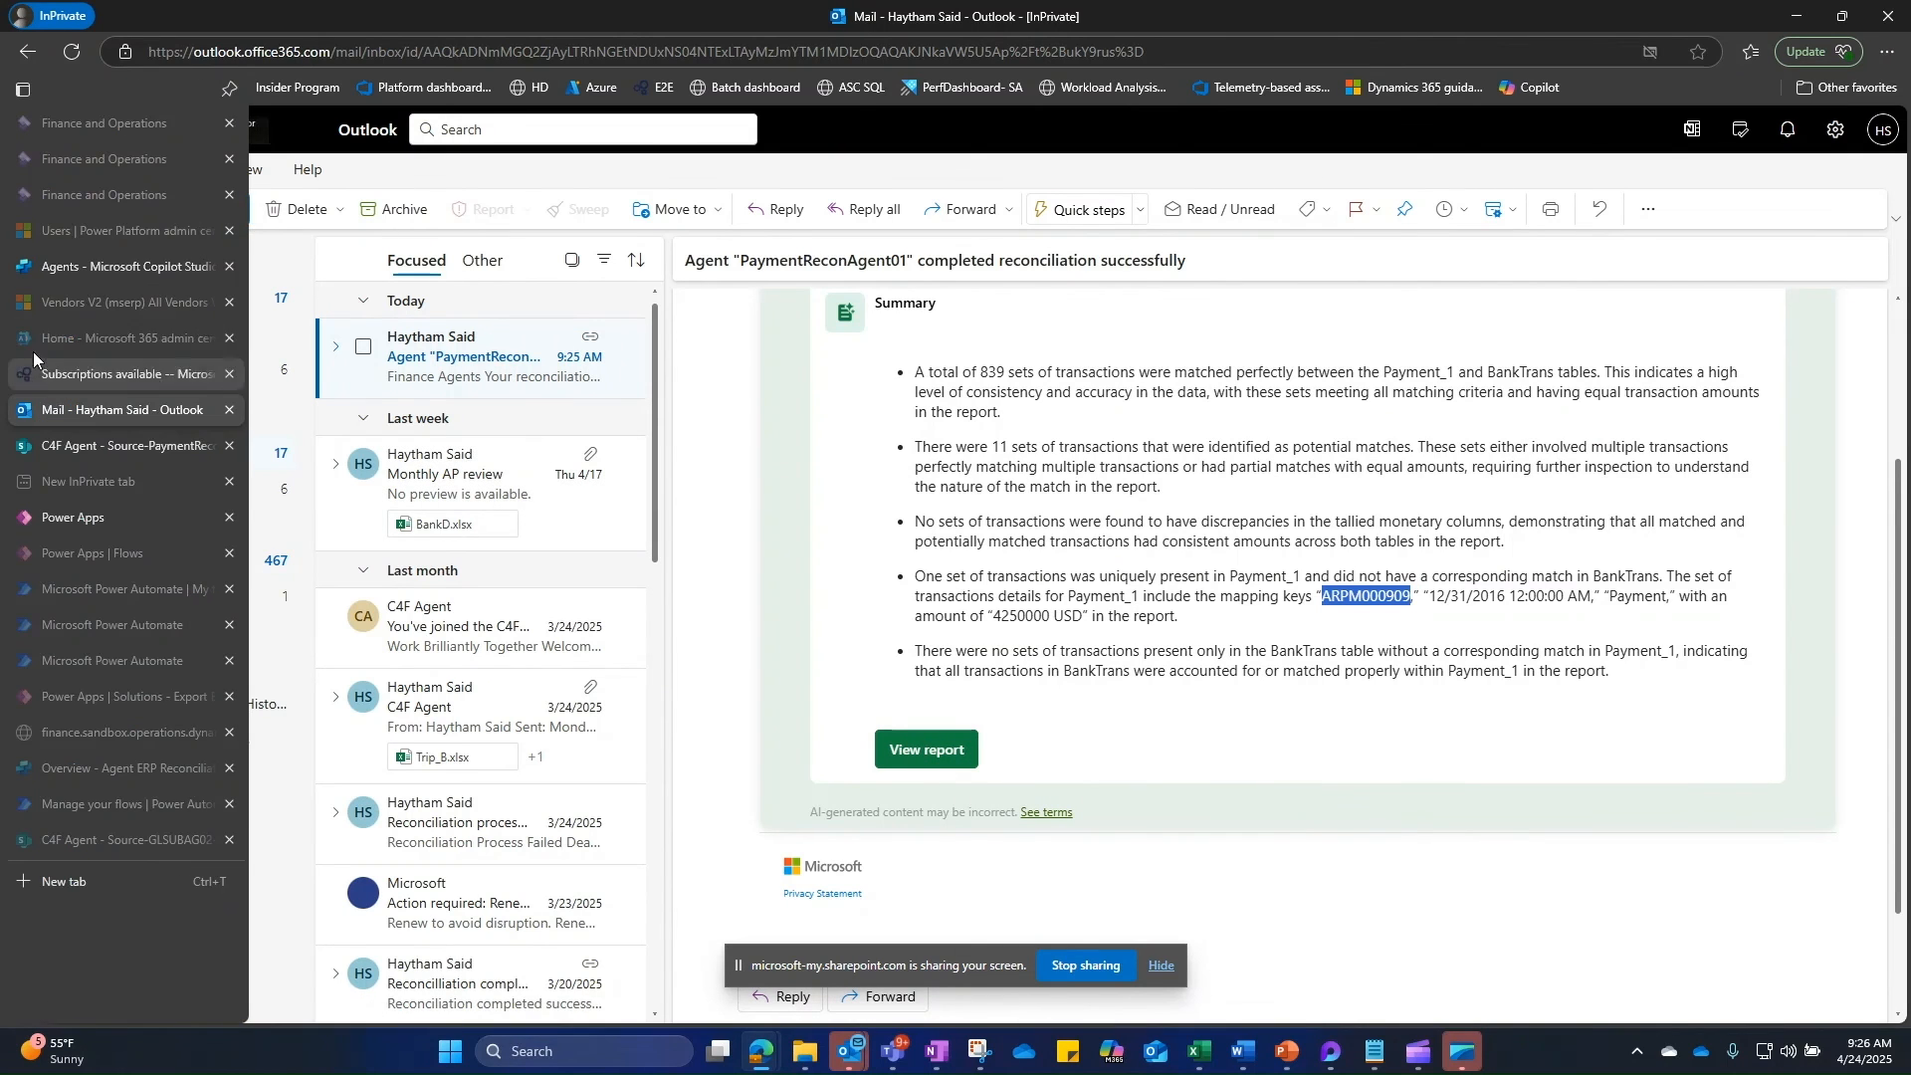
{"action": "left_click", "coordinate": [99, 450]}
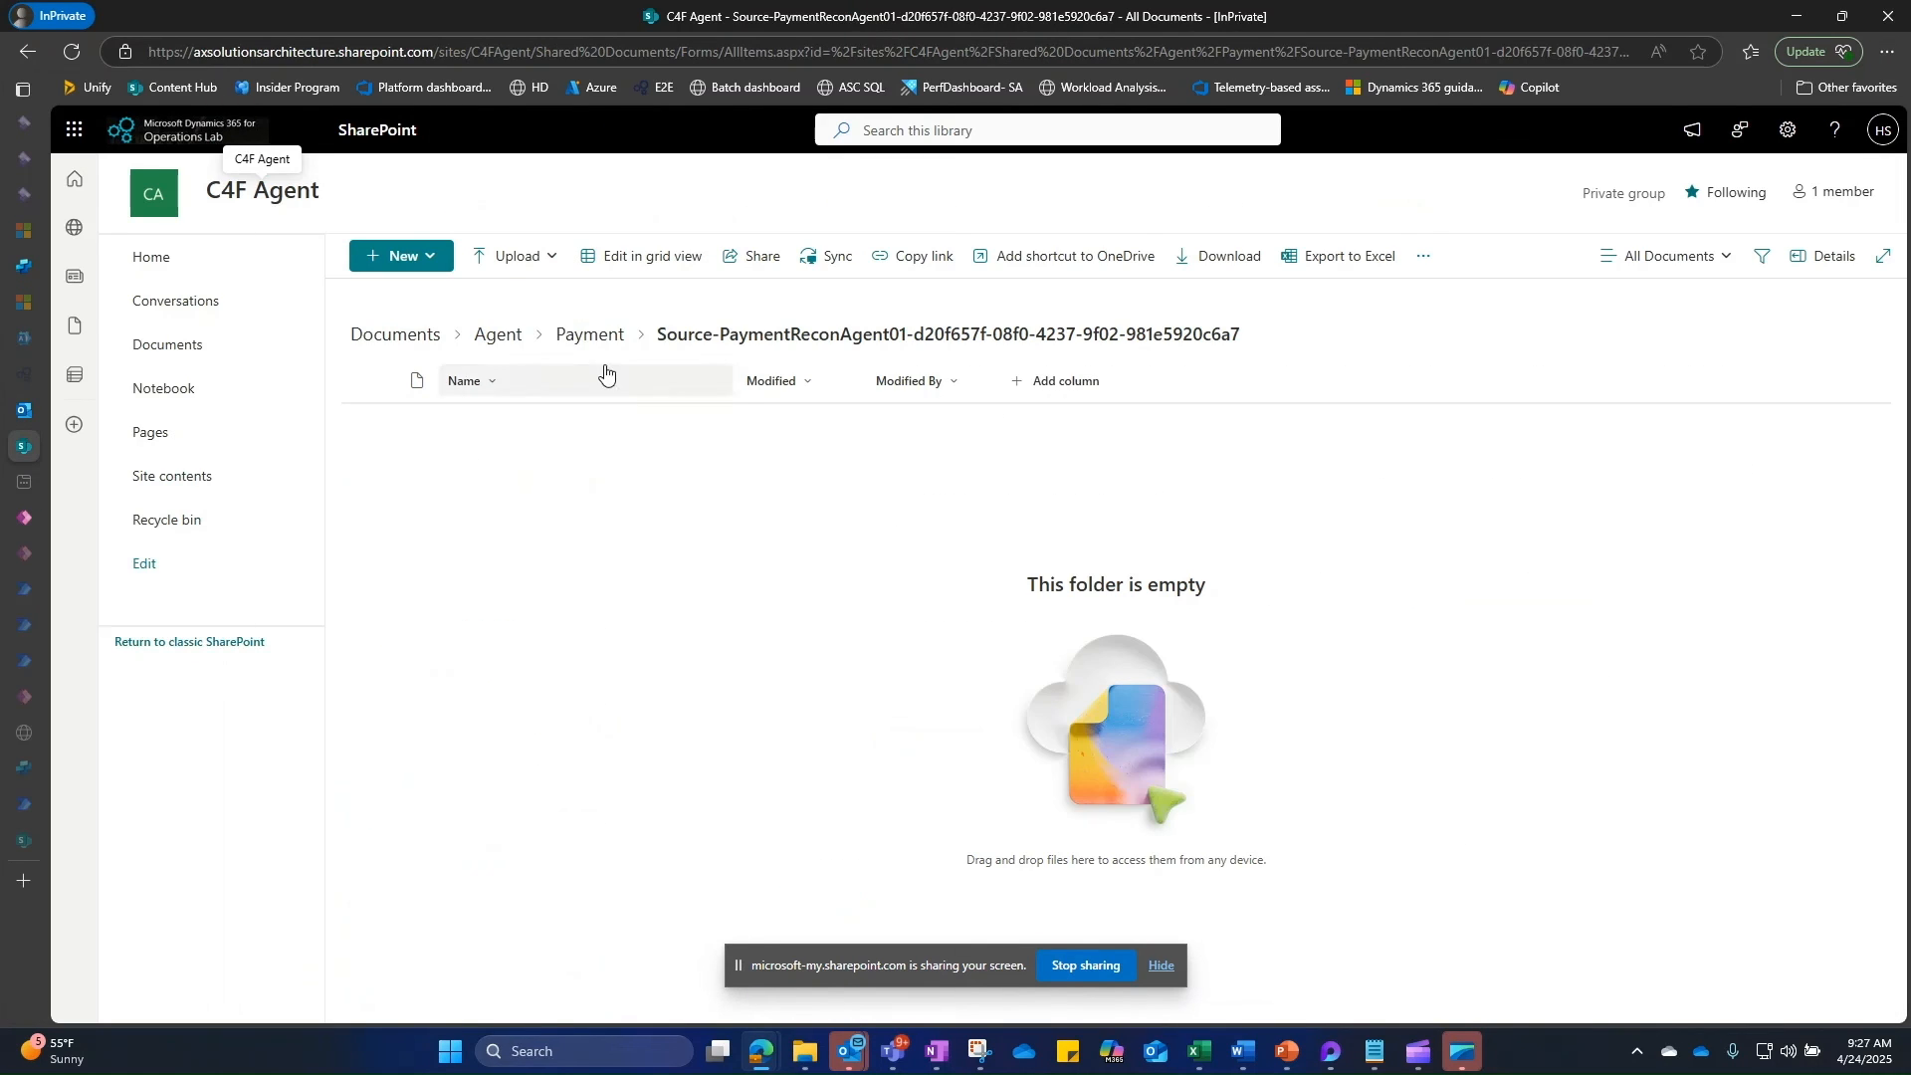
Step: Open the Reconciliation workbook from the Payment Output folder and review the potentially matched table
{"action": "left_click", "coordinate": [590, 334]}
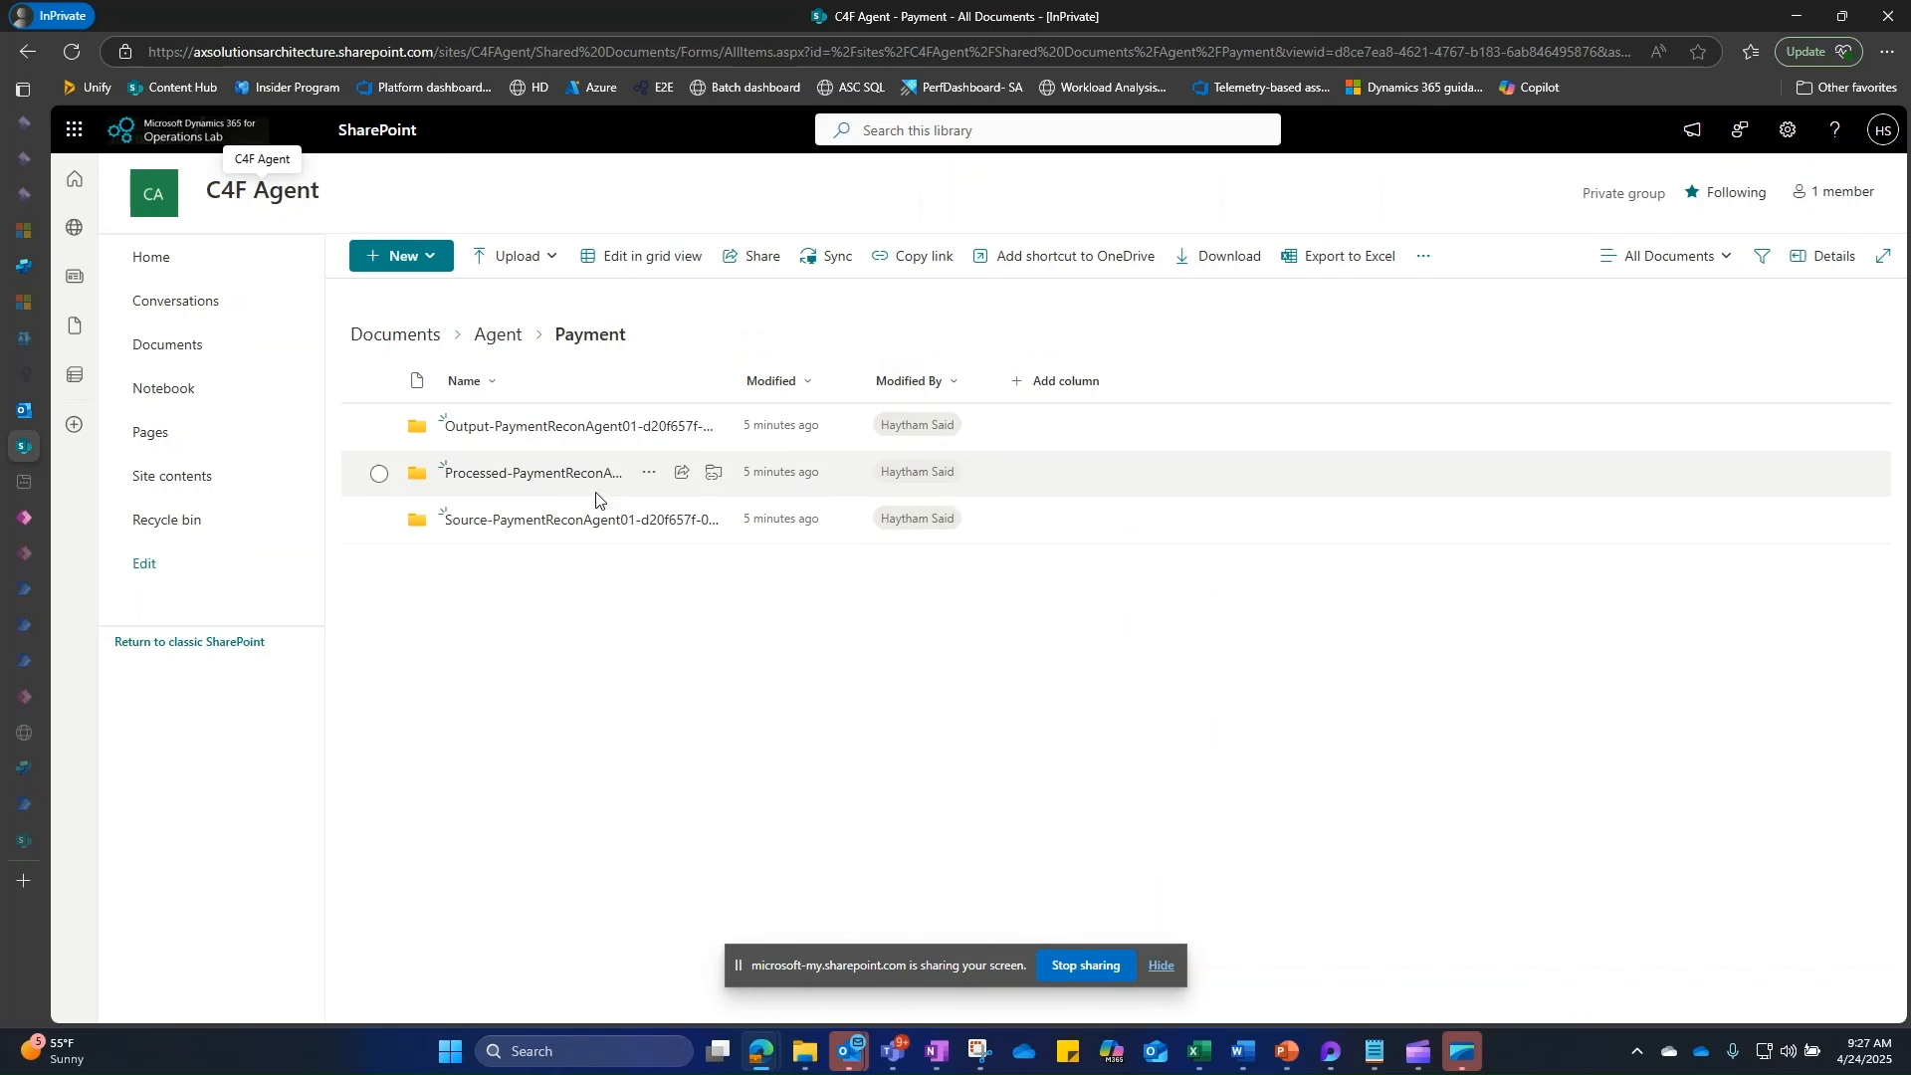
{"action": "left_click", "coordinate": [525, 434]}
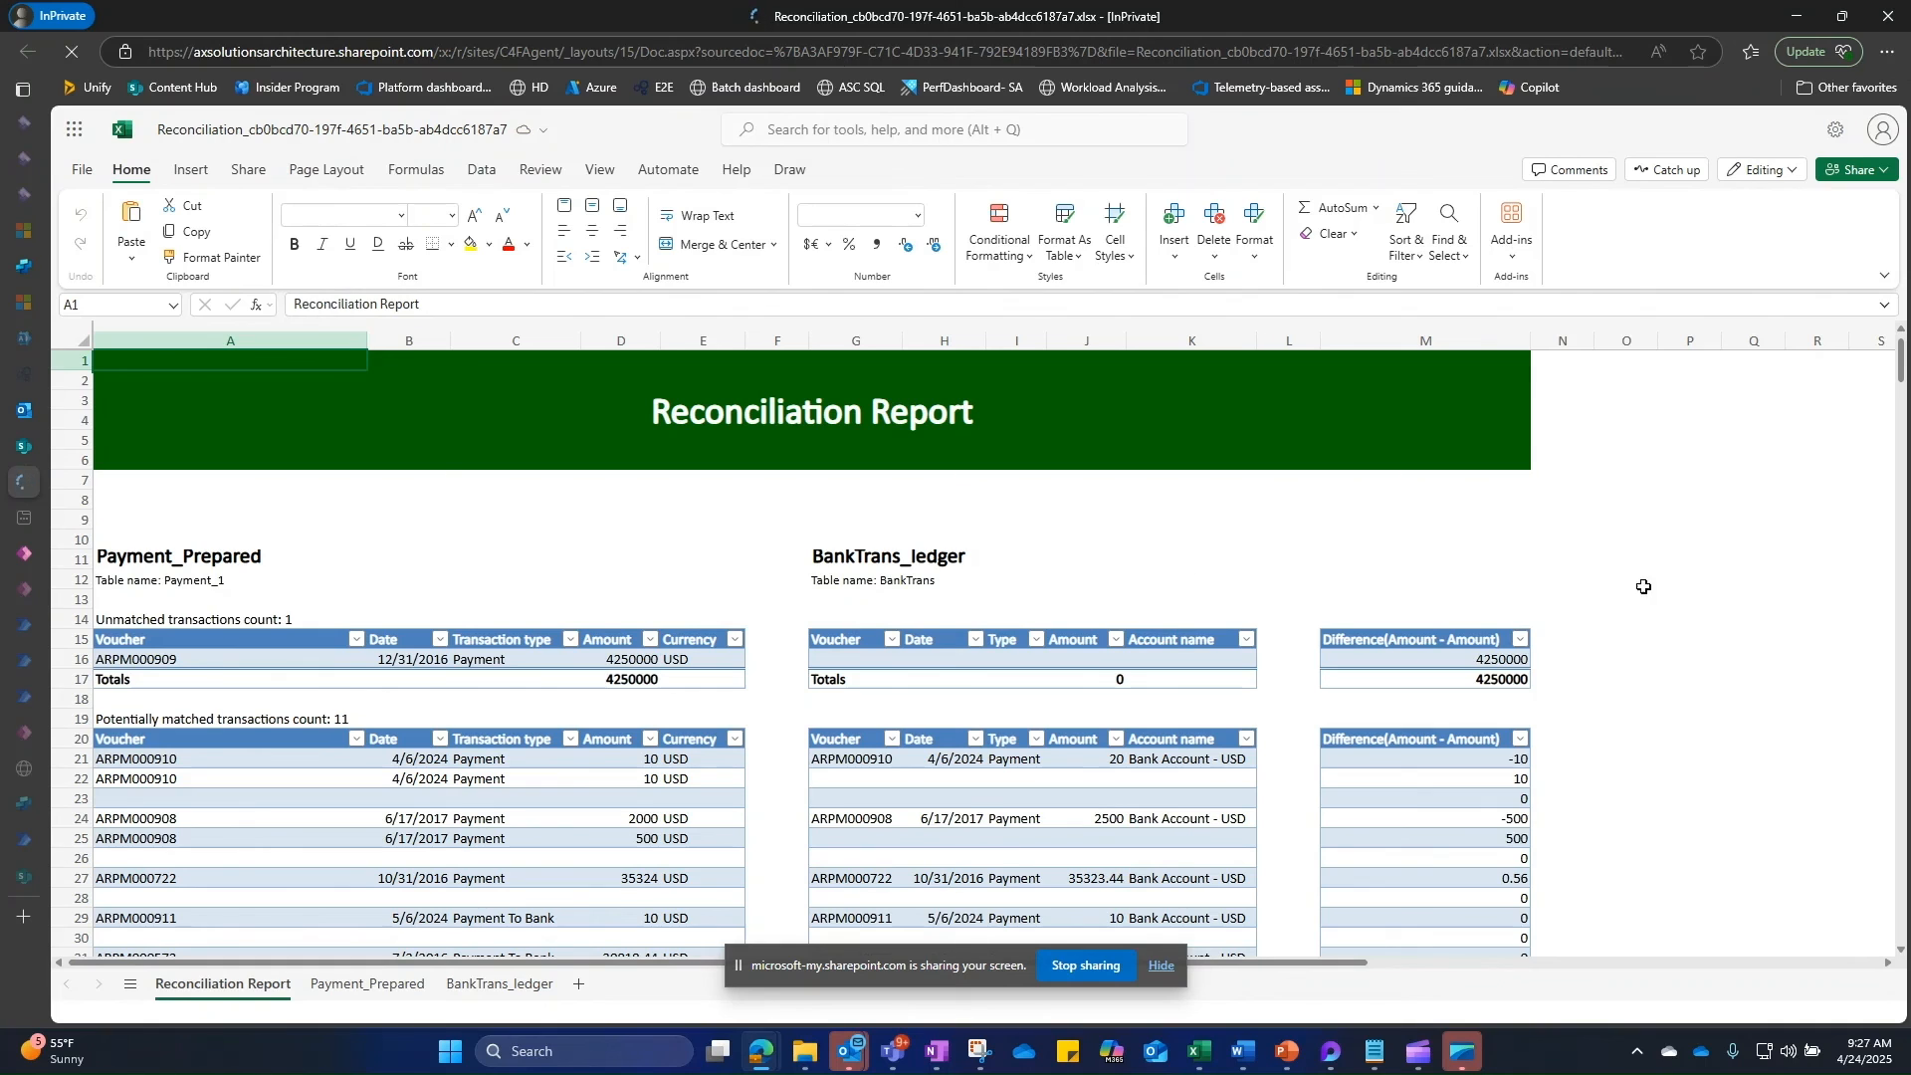
{"action": "scroll", "coordinate": [1686, 587], "scroll_direction": "down", "scroll_amount": 3}
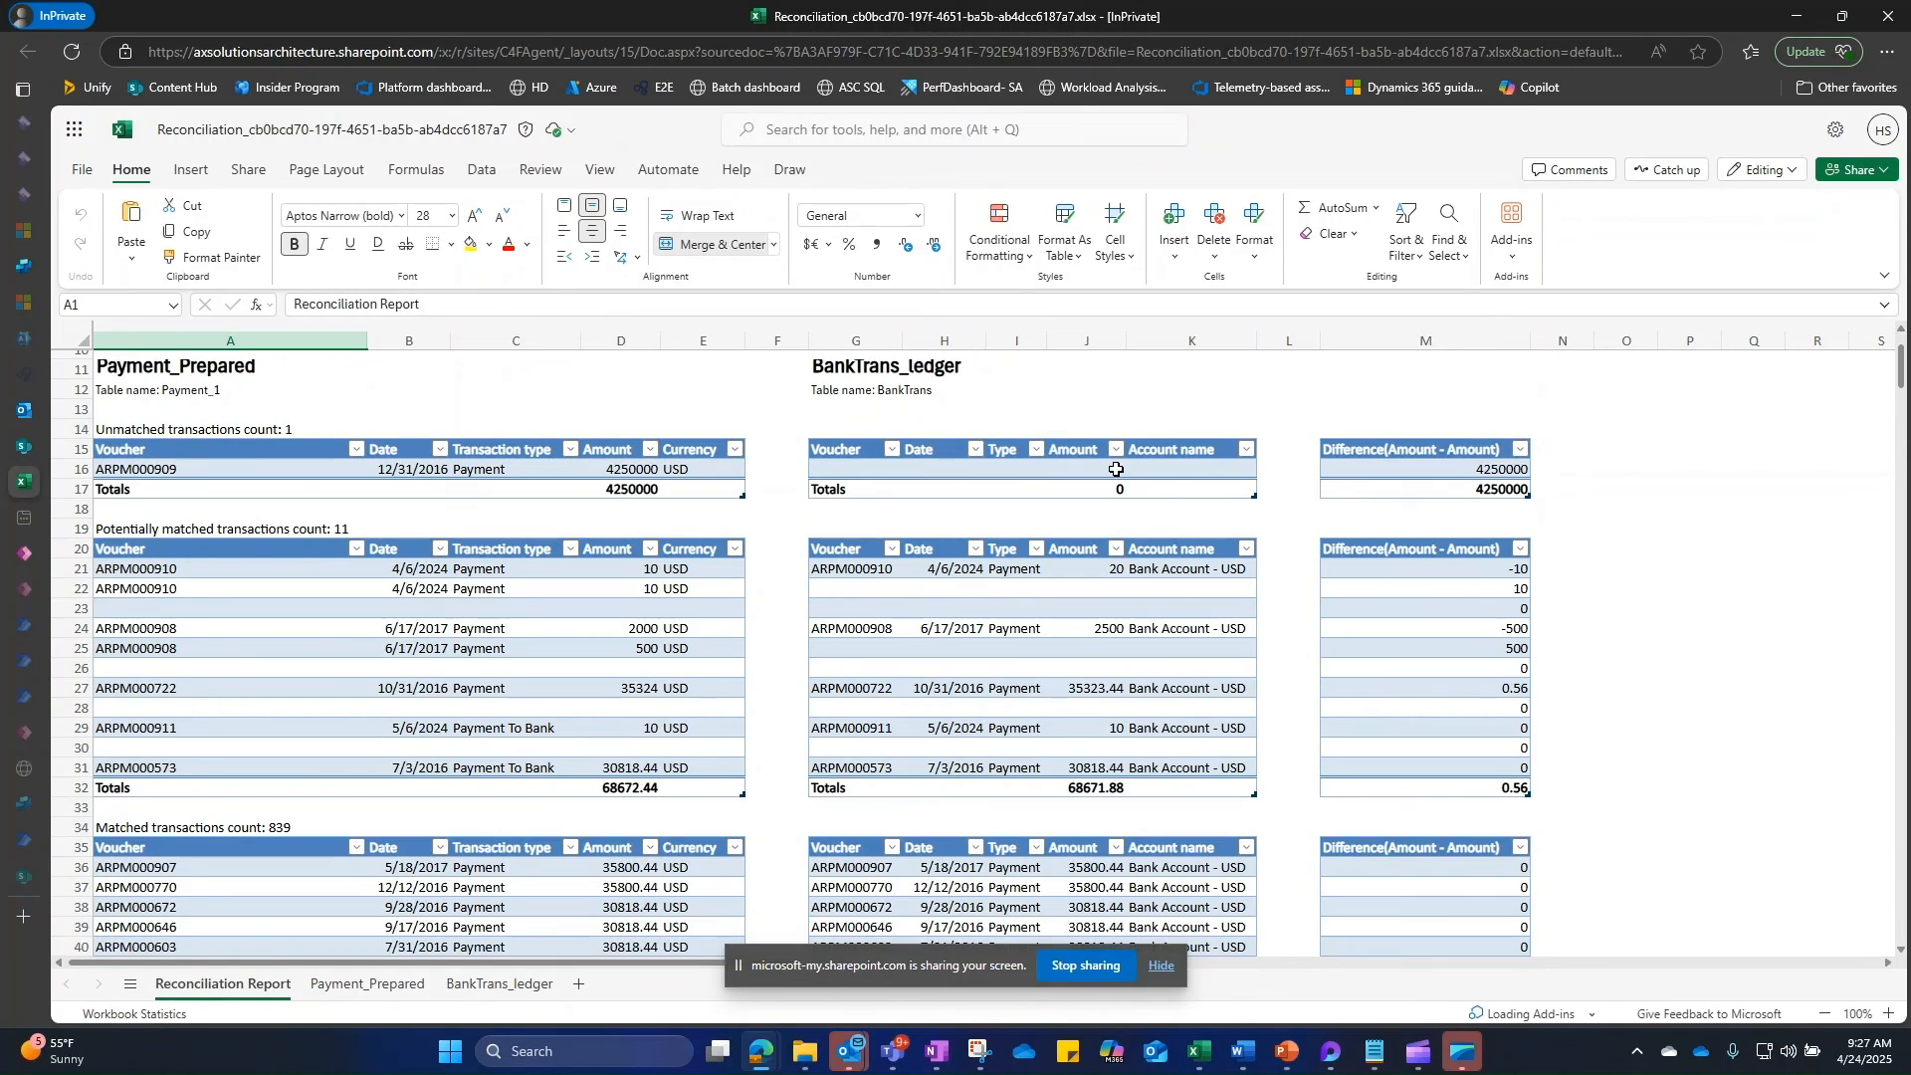
{"action": "left_click_drag", "start_coordinate": [131, 574], "coordinate": [1191, 764]}
Step: Scroll down the Reconciliation Report to its summary block with 839 matched
{"action": "scroll", "coordinate": [1114, 688], "scroll_direction": "down", "scroll_amount": 20}
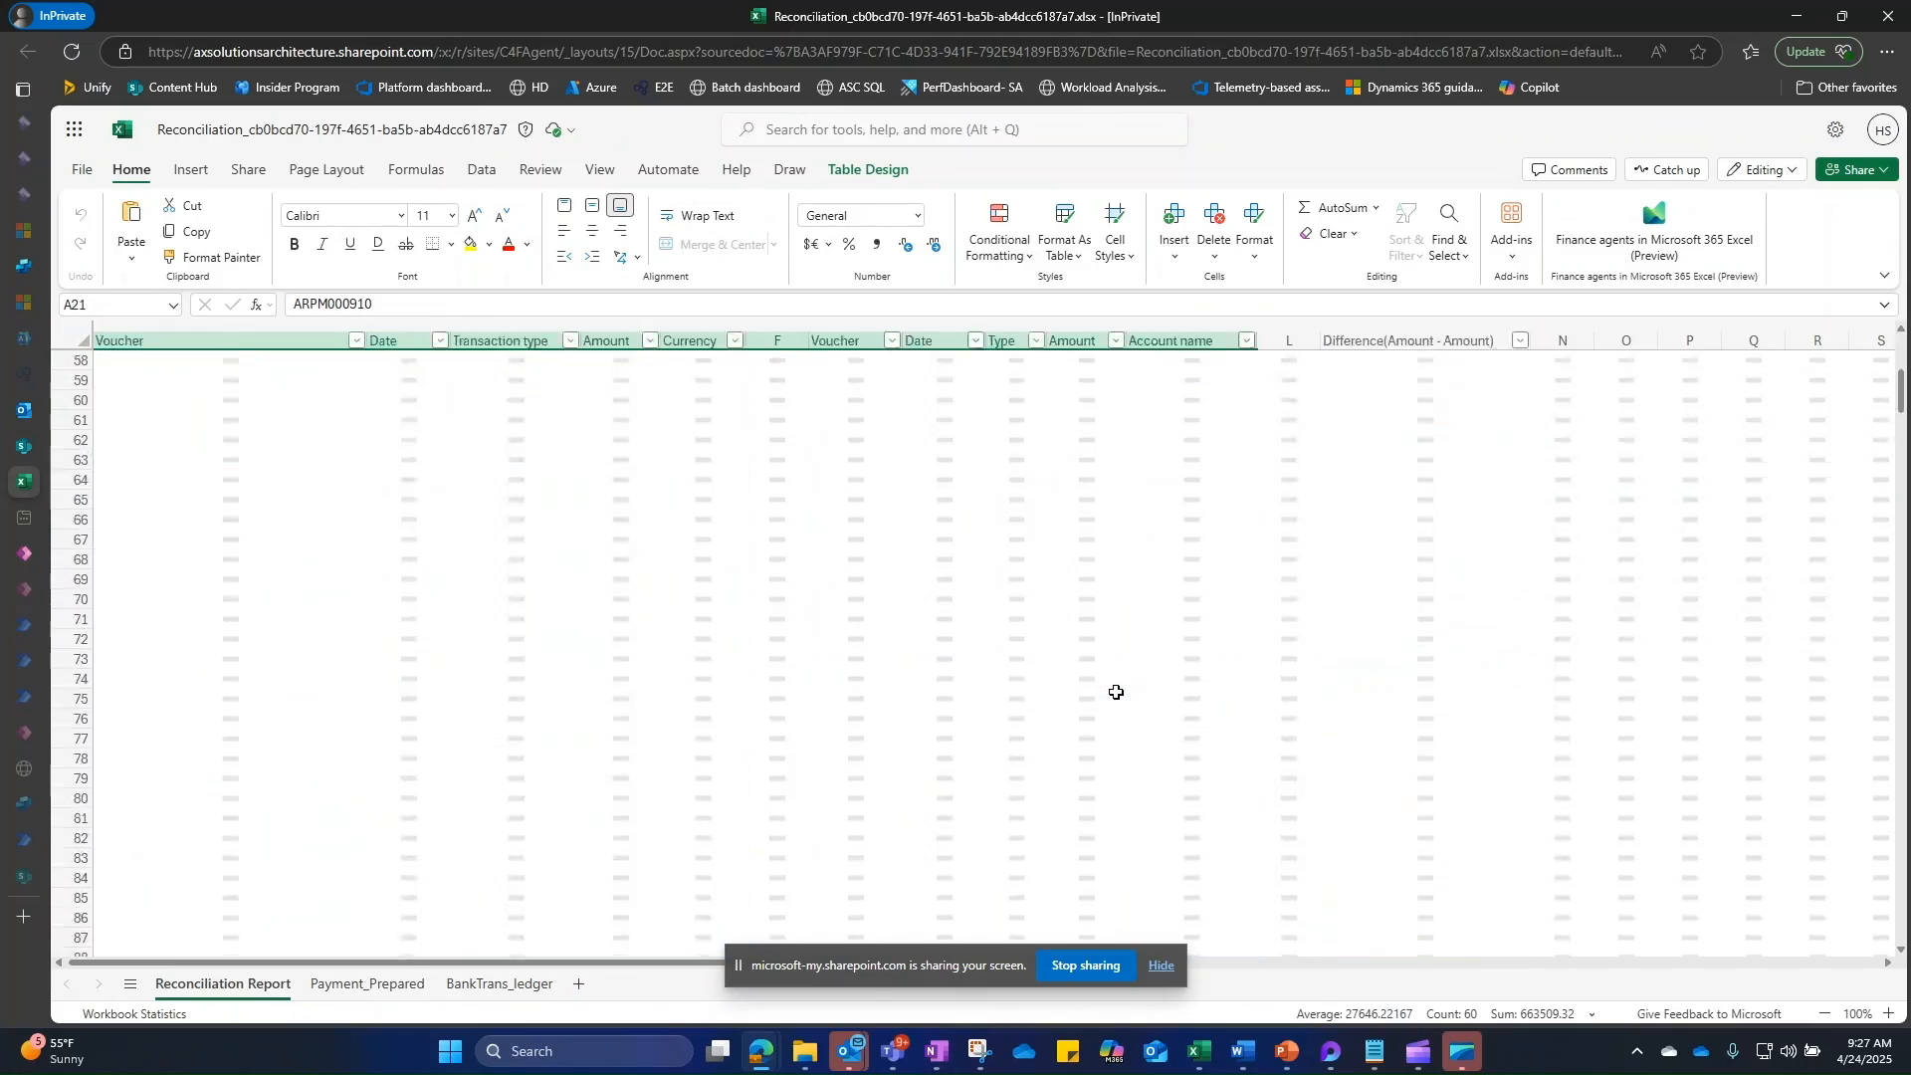
{"action": "scroll", "coordinate": [1114, 689], "scroll_direction": "down", "scroll_amount": 20}
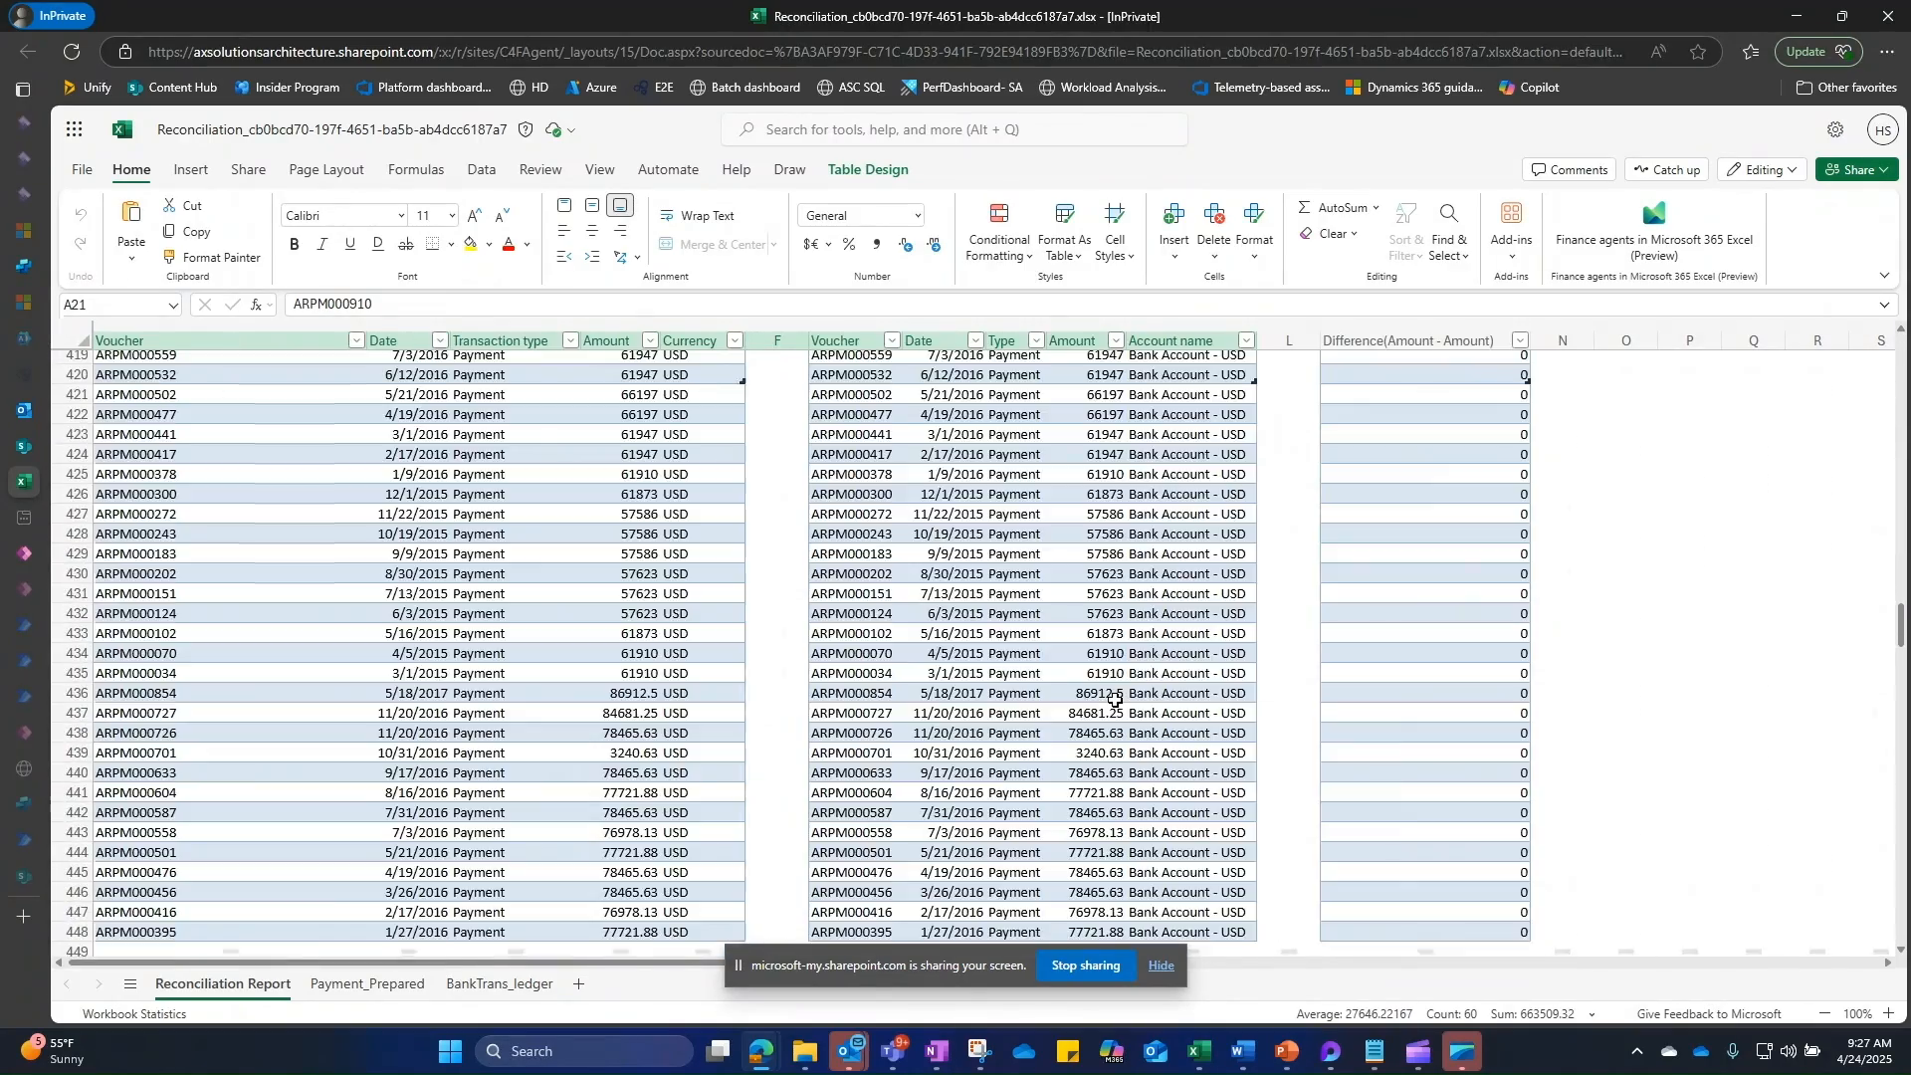
{"action": "scroll", "coordinate": [1116, 699], "scroll_direction": "down", "scroll_amount": 20}
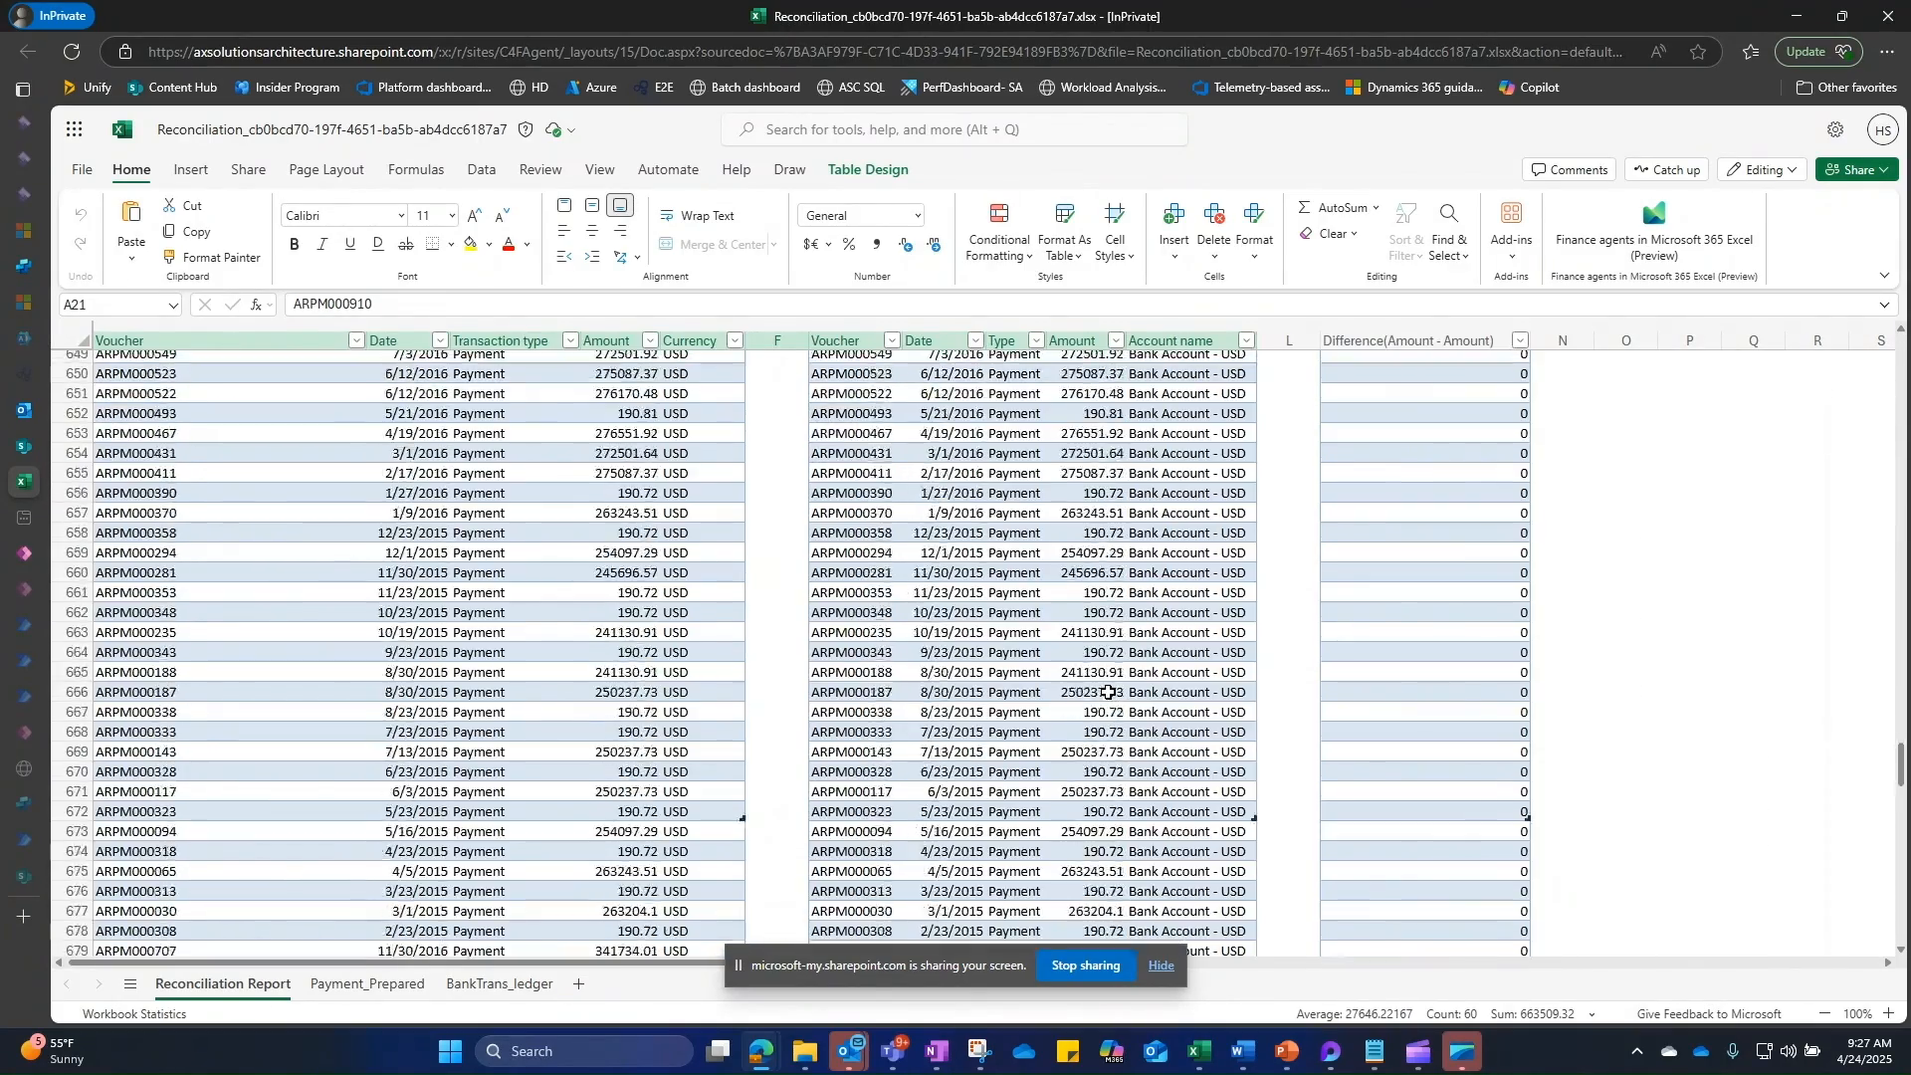
{"action": "scroll", "coordinate": [1107, 688], "scroll_direction": "down", "scroll_amount": 20}
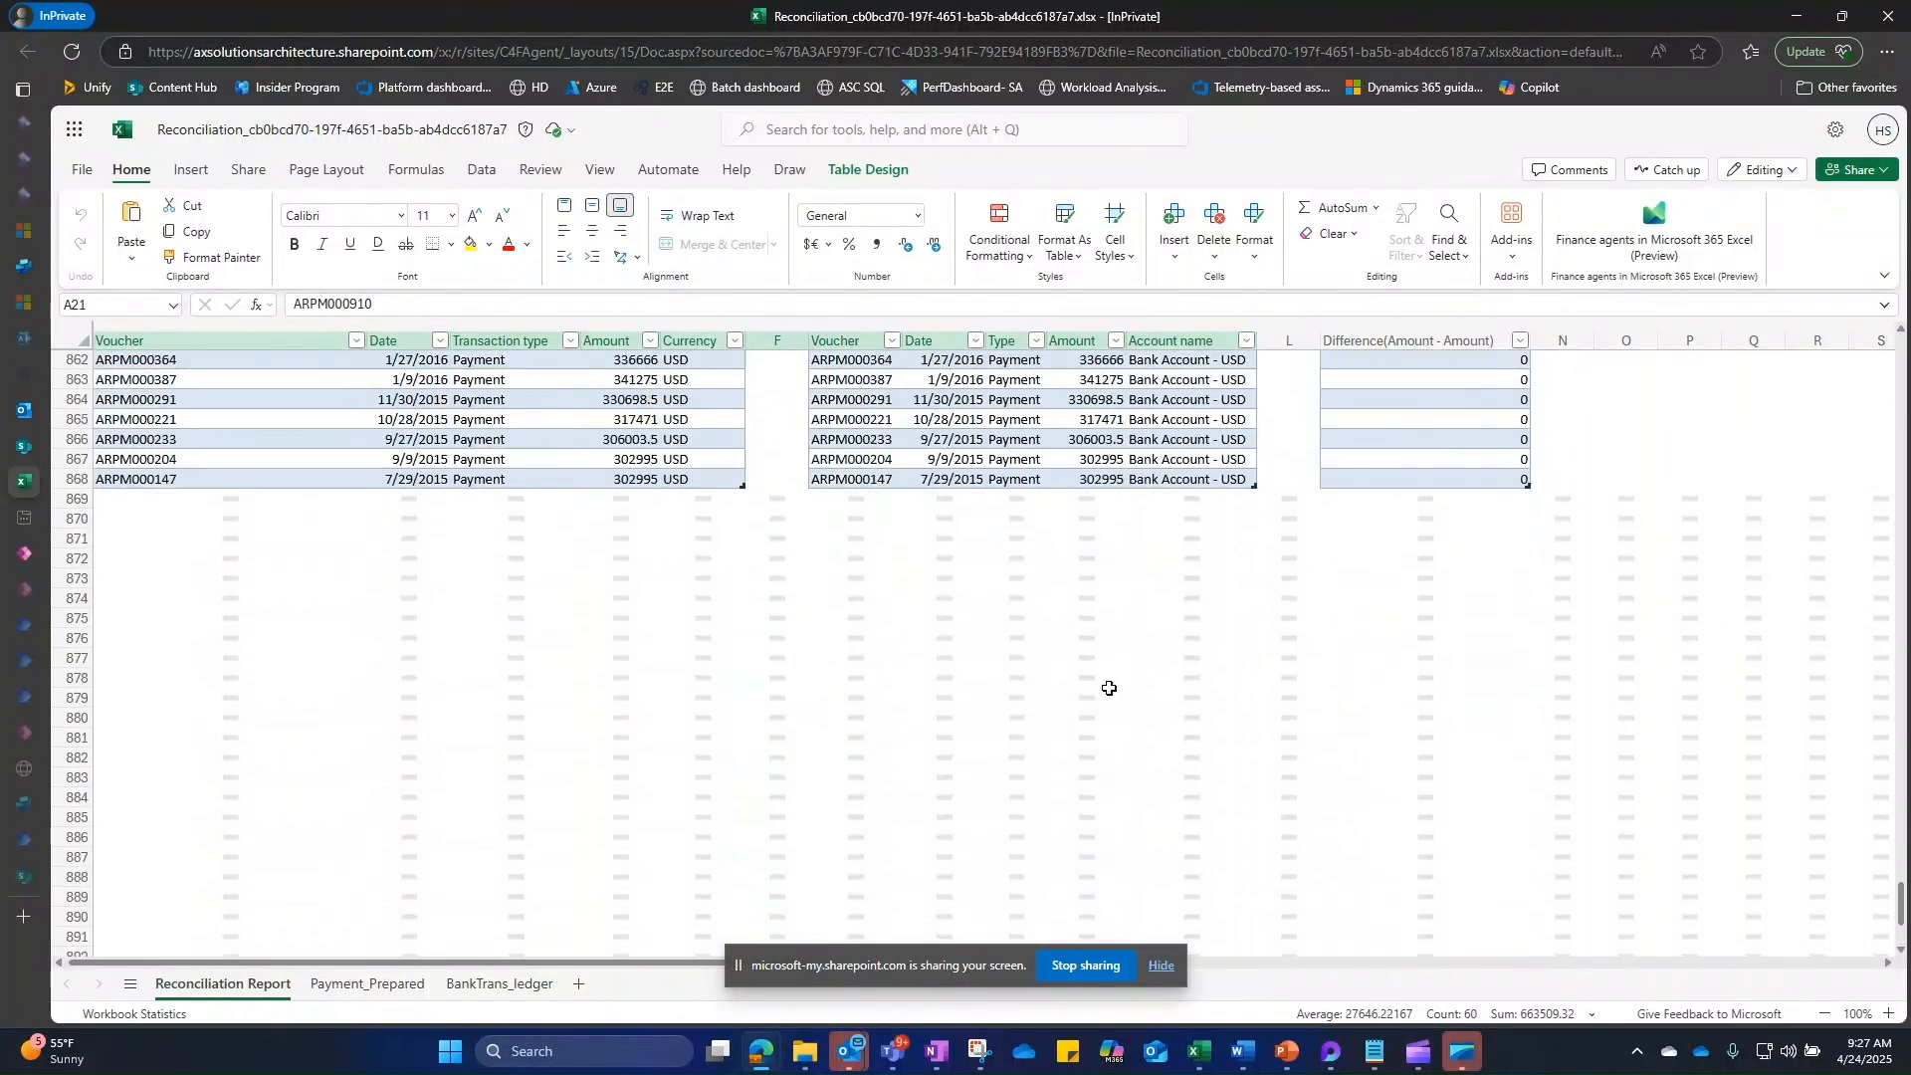
{"action": "scroll", "coordinate": [1112, 687], "scroll_direction": "down", "scroll_amount": 3}
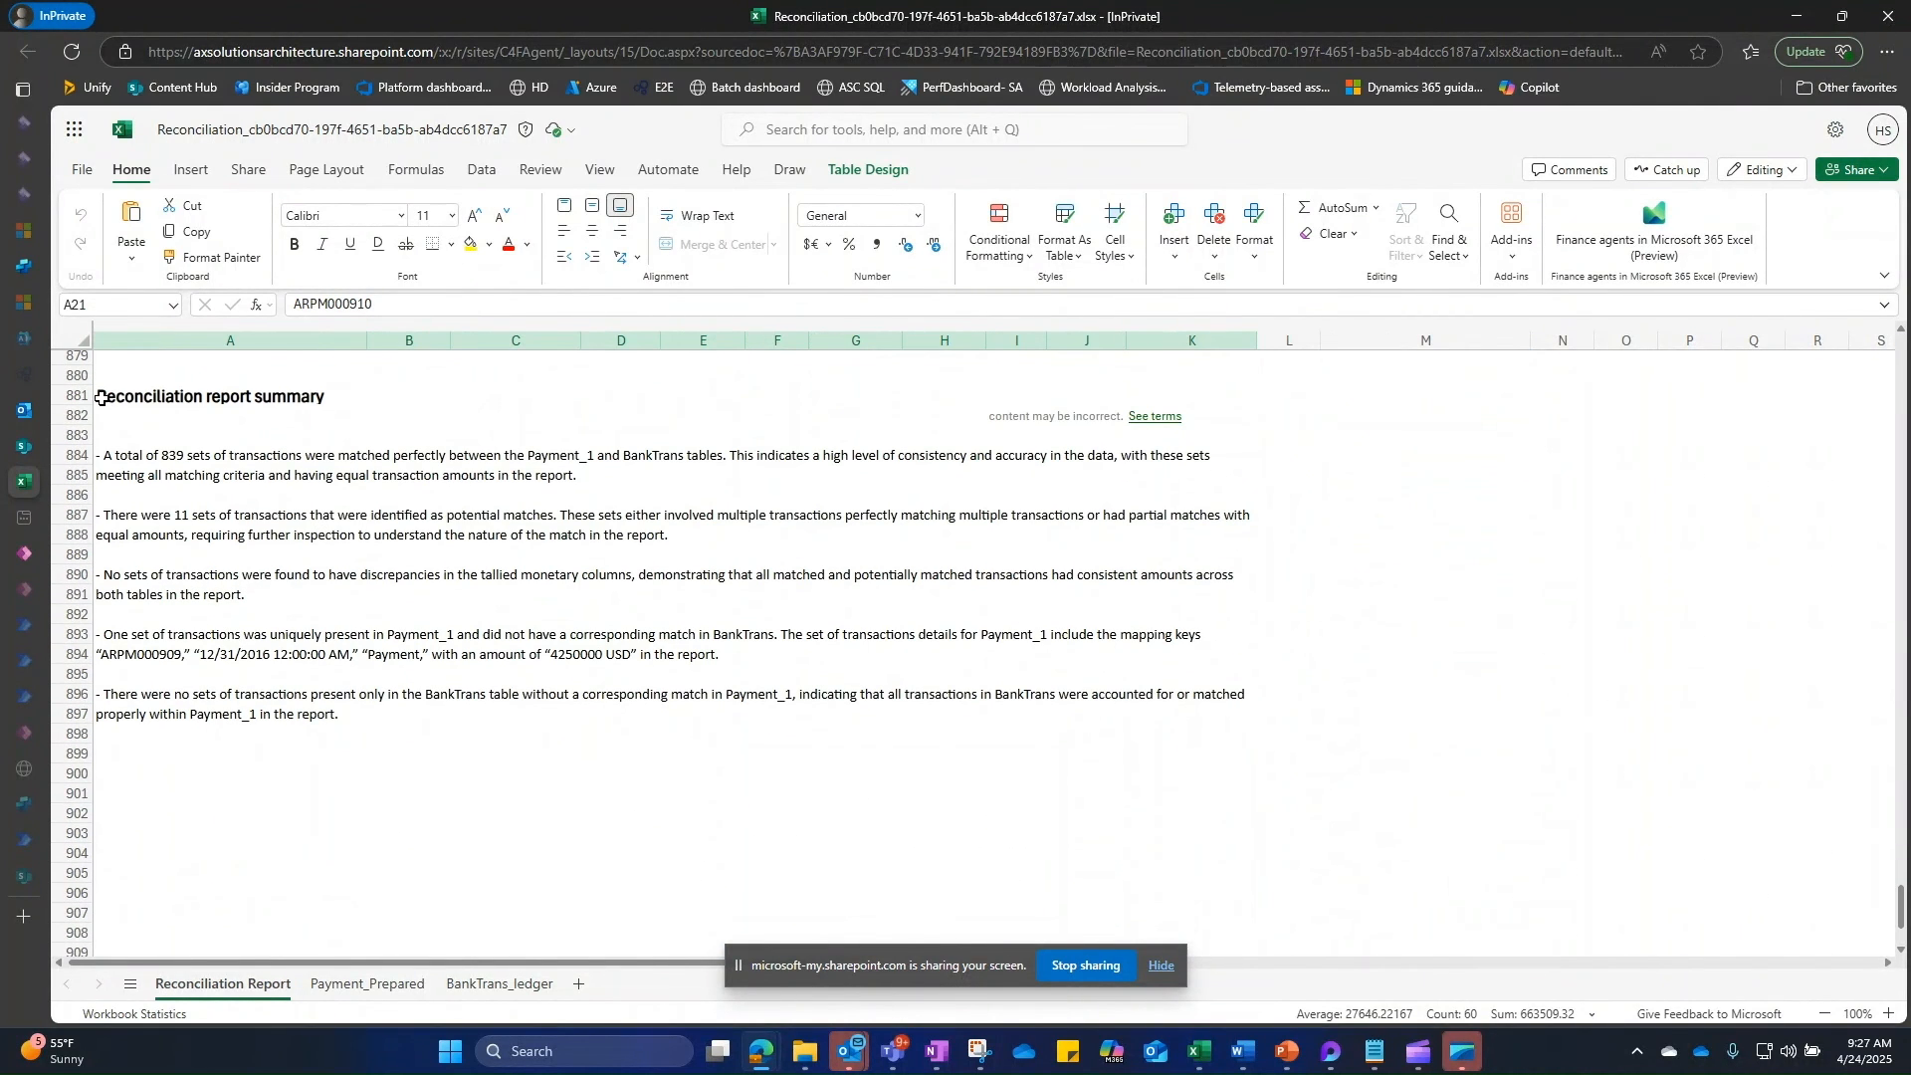
{"action": "left_click", "coordinate": [100, 397]}
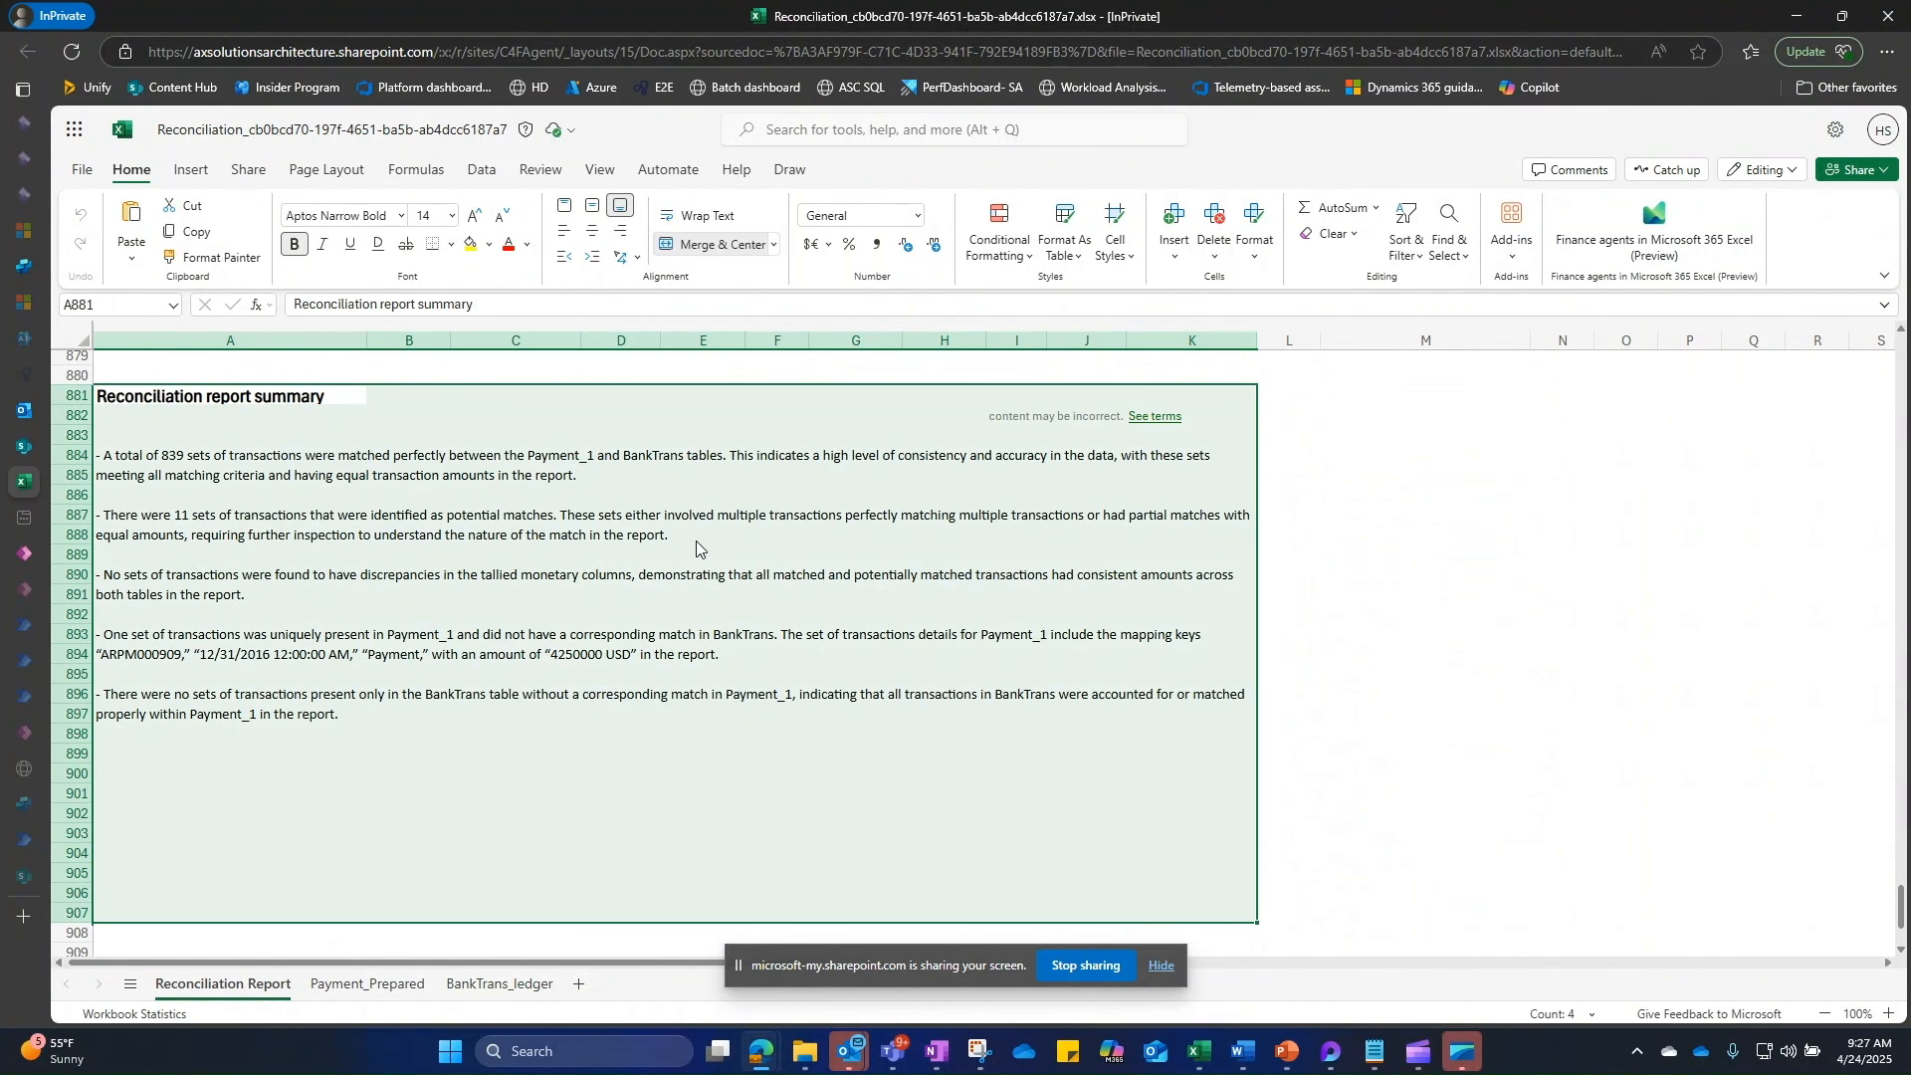